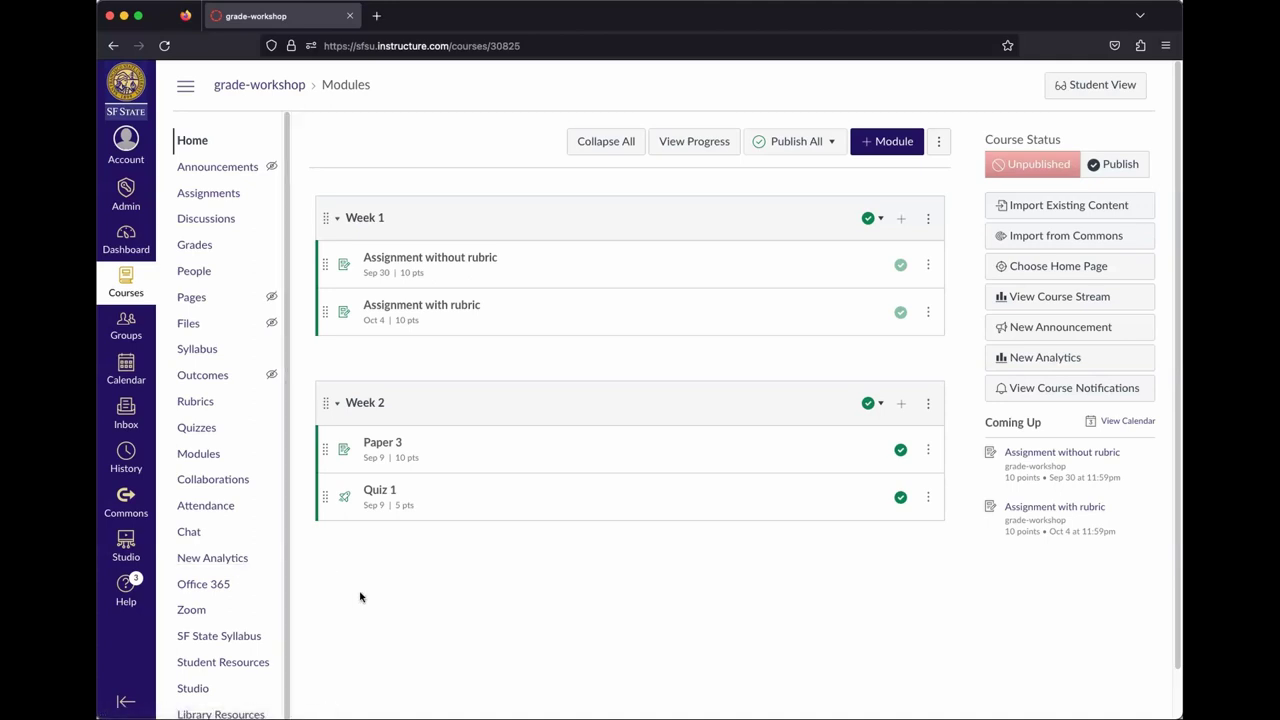
# Open the course settings and examine the grading schemes available in the course details
pyautogui.scroll(-1, 360, 595)
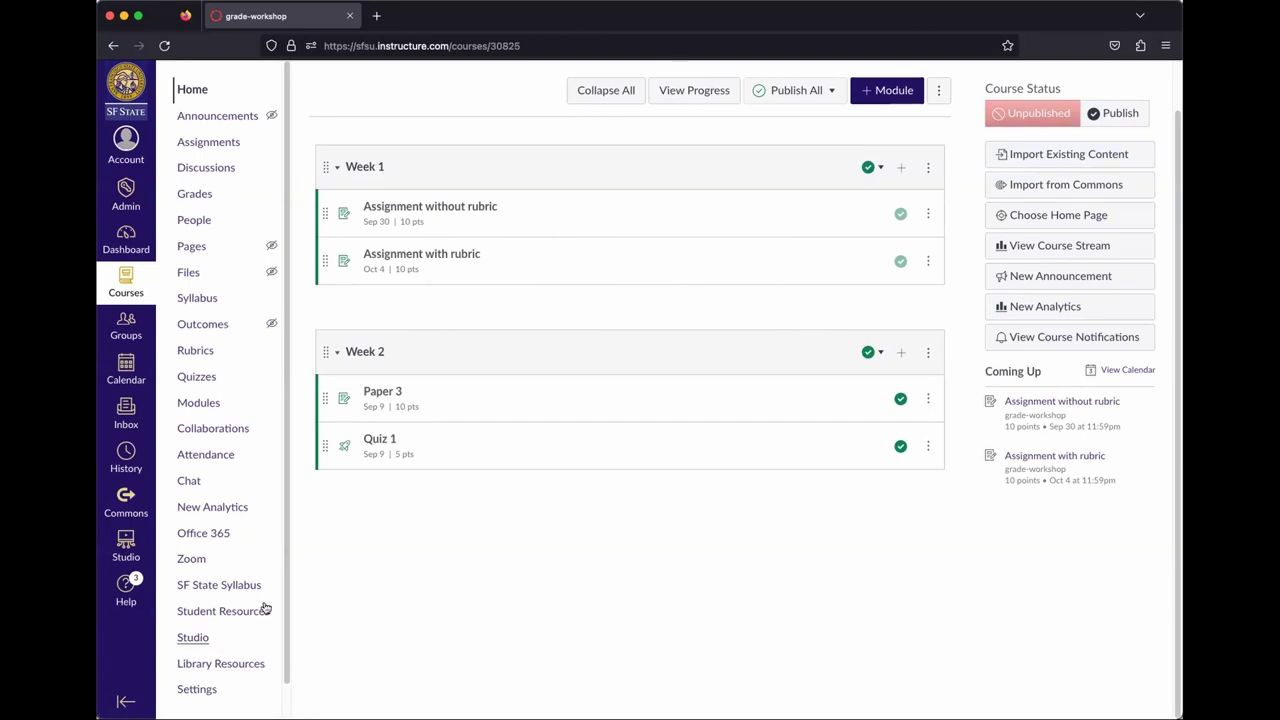
pyautogui.scroll(-1, 265, 608)
pyautogui.click(196, 654)
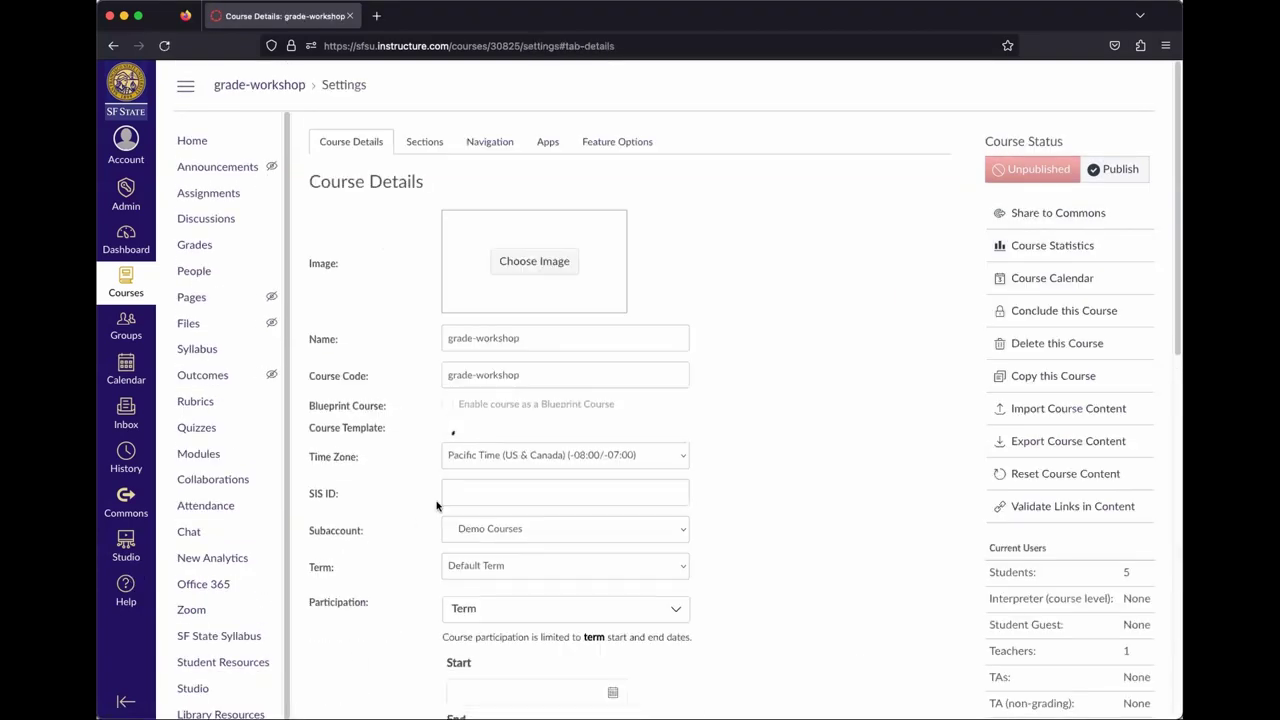
pyautogui.scroll(-5, 786, 580)
pyautogui.scroll(-3, 790, 575)
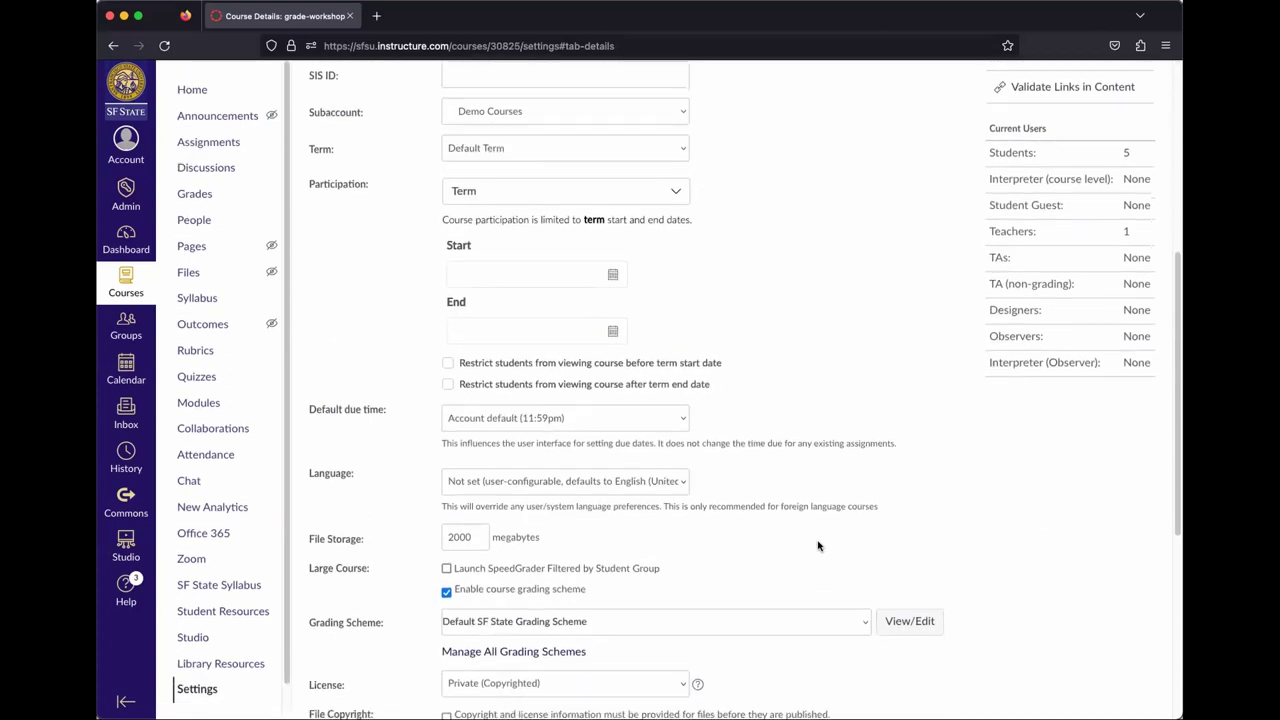
pyautogui.scroll(-3, 805, 549)
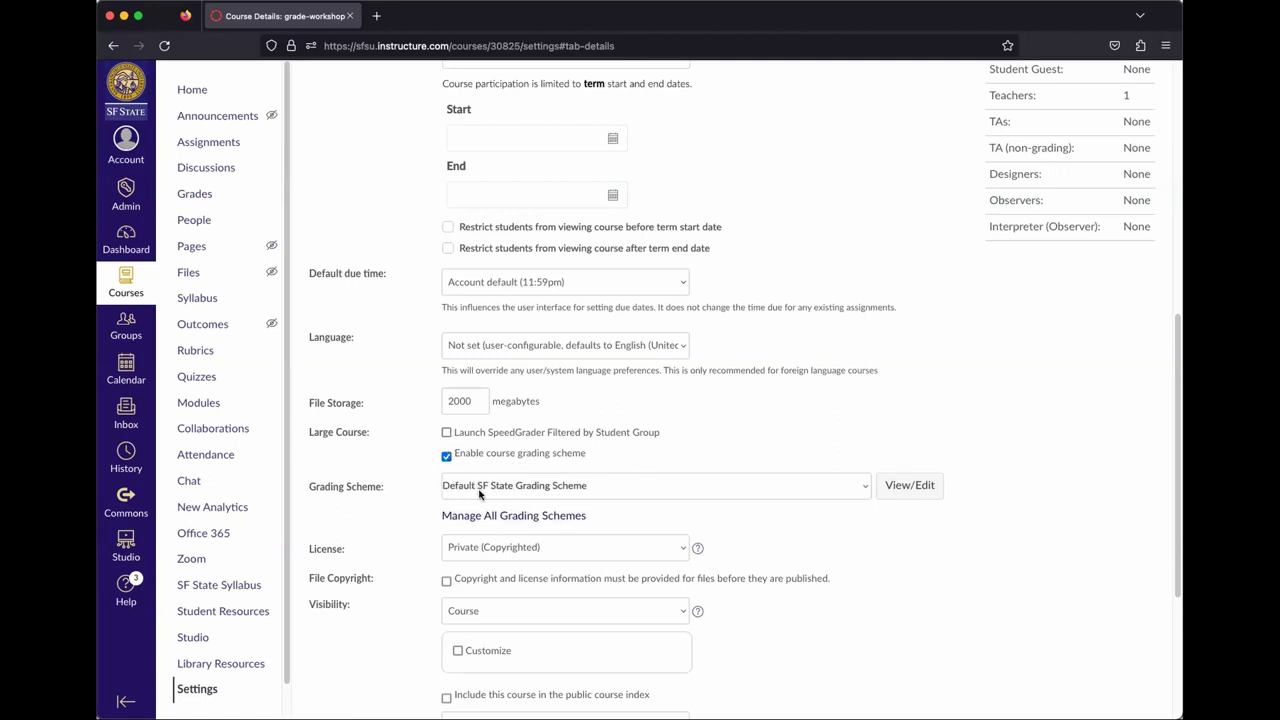
pyautogui.click(634, 497)
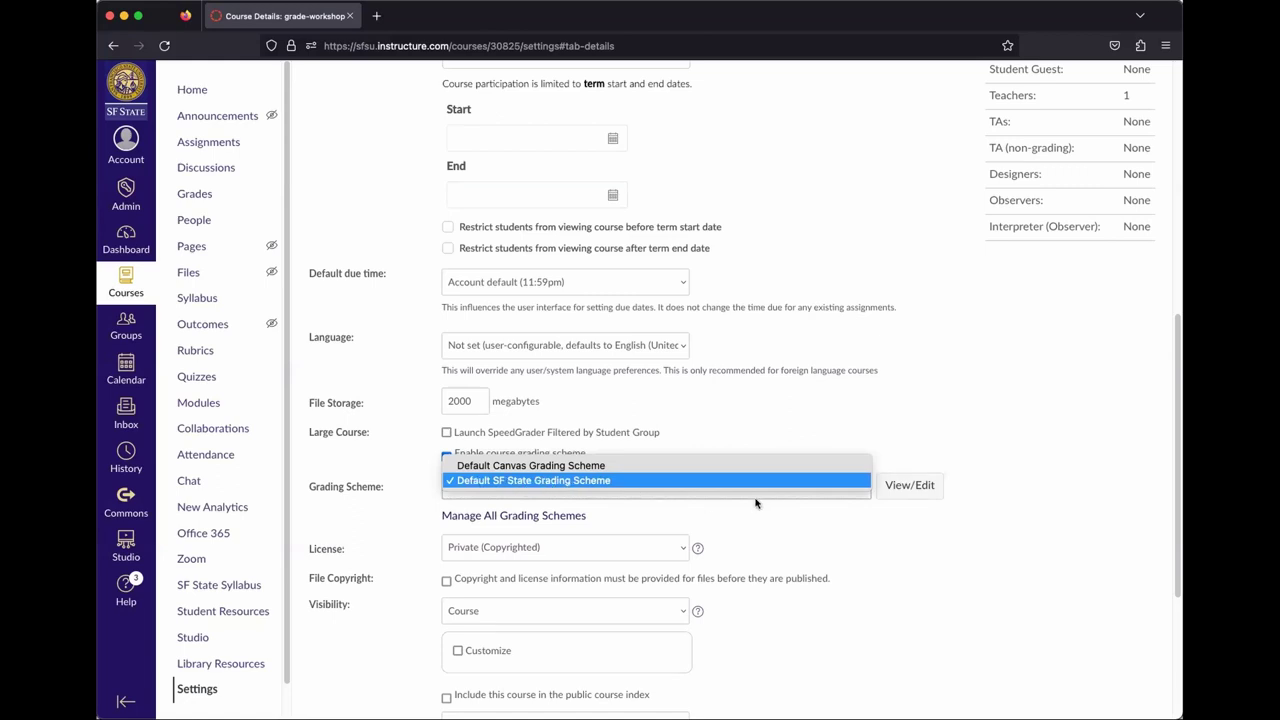
pyautogui.click(795, 545)
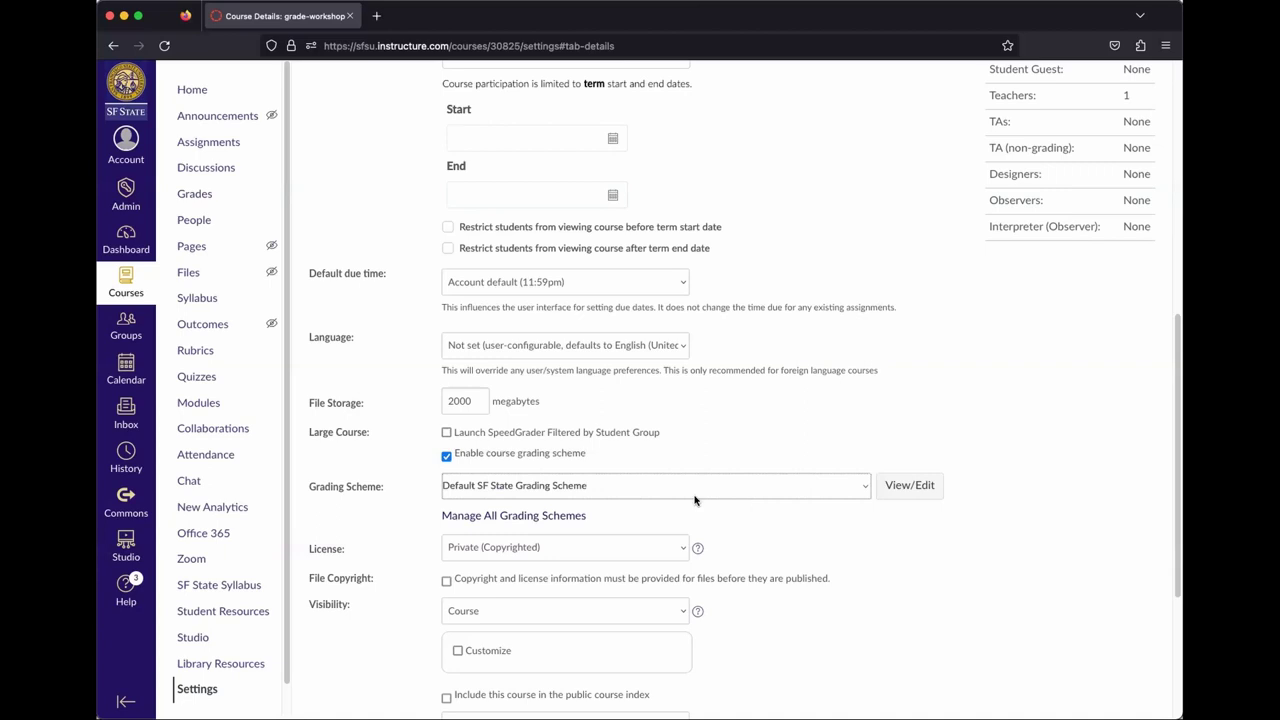
# View the letter grades and percentage ranges of the Default SF State Grading Scheme
pyautogui.click(907, 488)
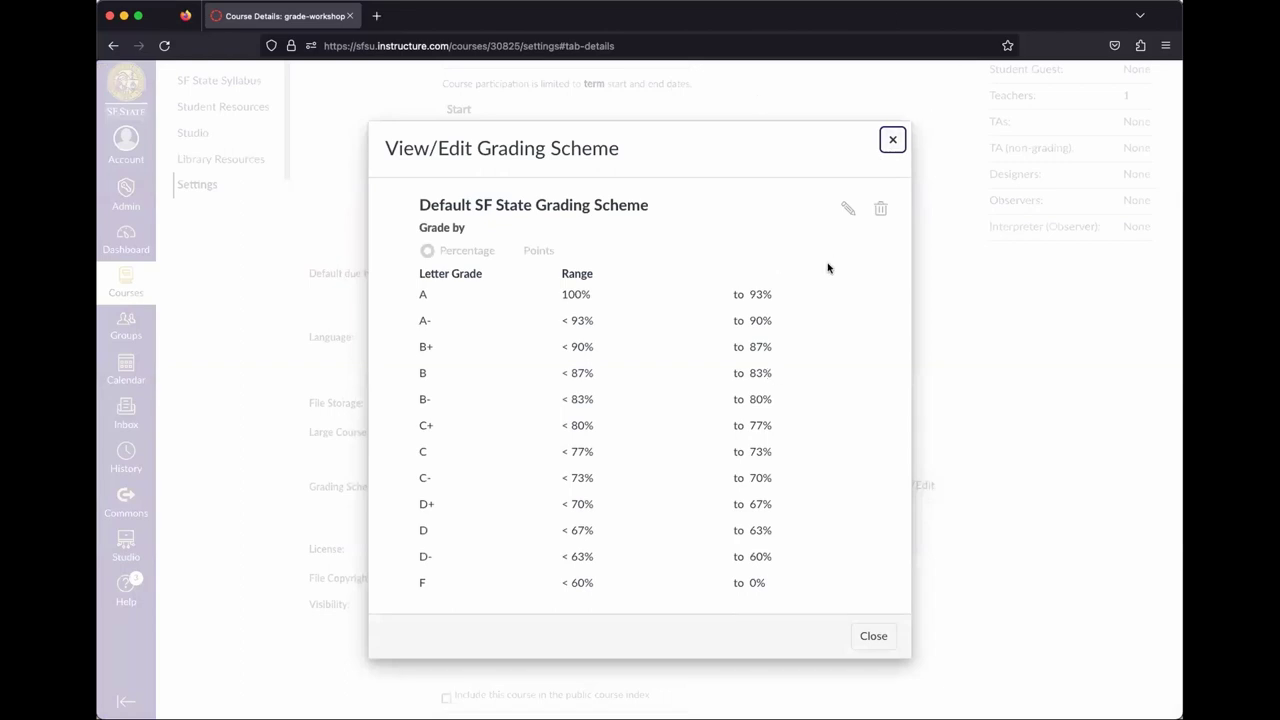
pyautogui.click(893, 137)
pyautogui.click(790, 492)
pyautogui.click(877, 535)
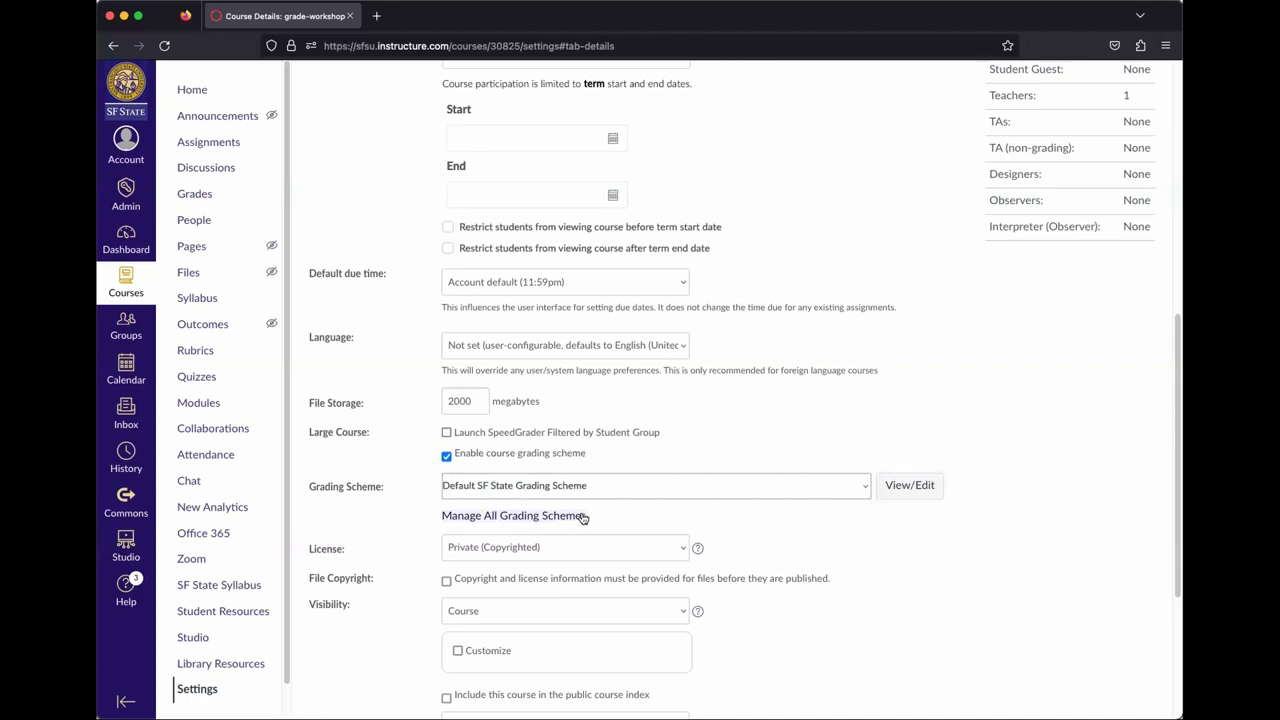
pyautogui.click(929, 487)
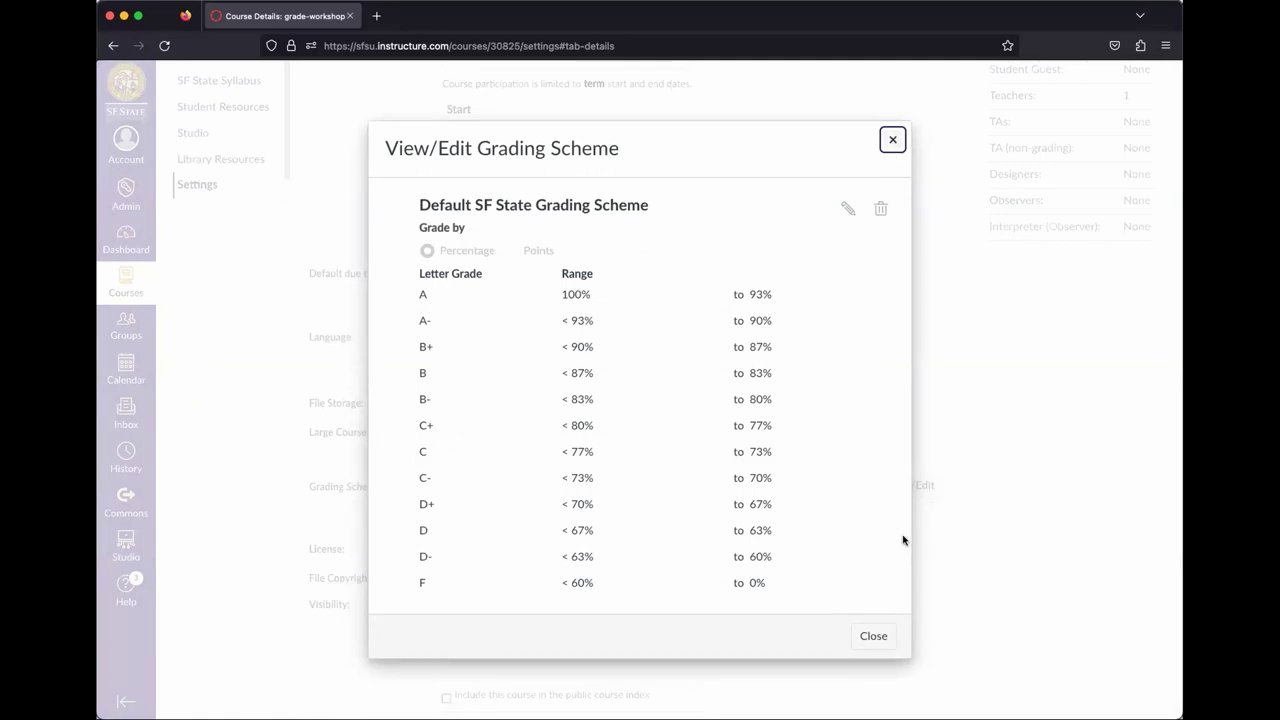
pyautogui.click(875, 640)
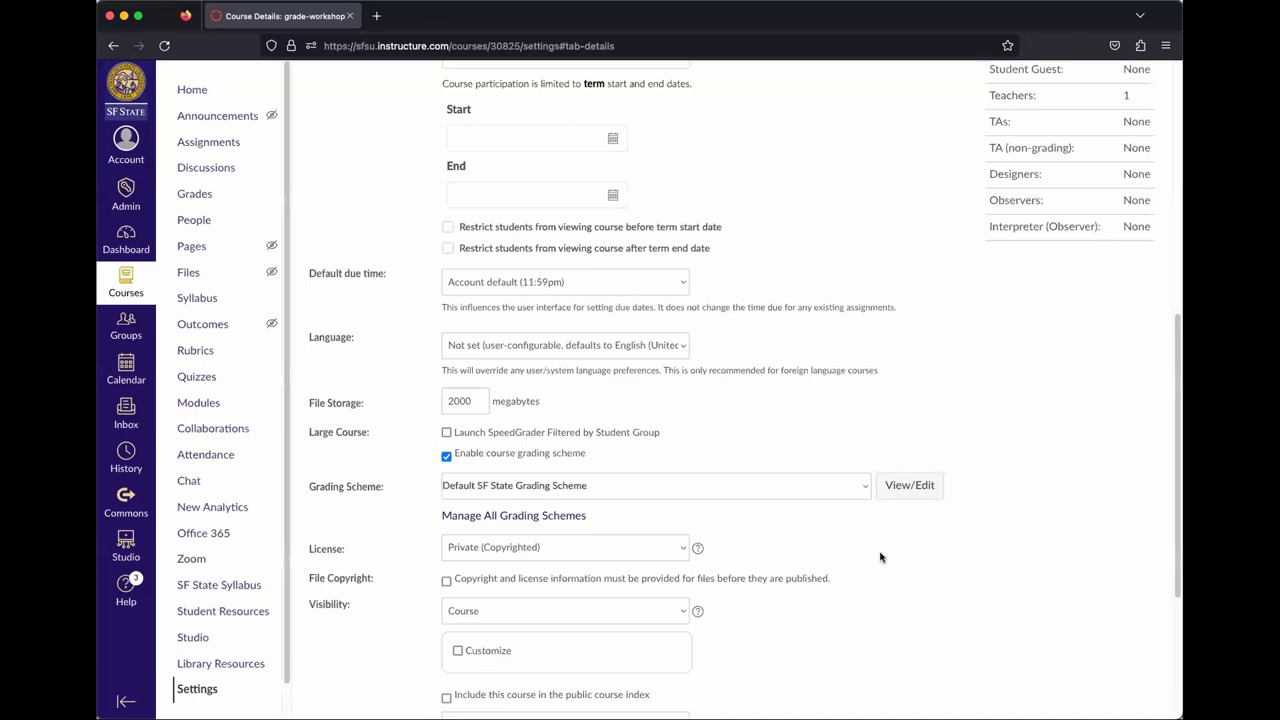
# Save the course details with the Default SF State Grading Scheme selected
pyautogui.scroll(-1, 845, 543)
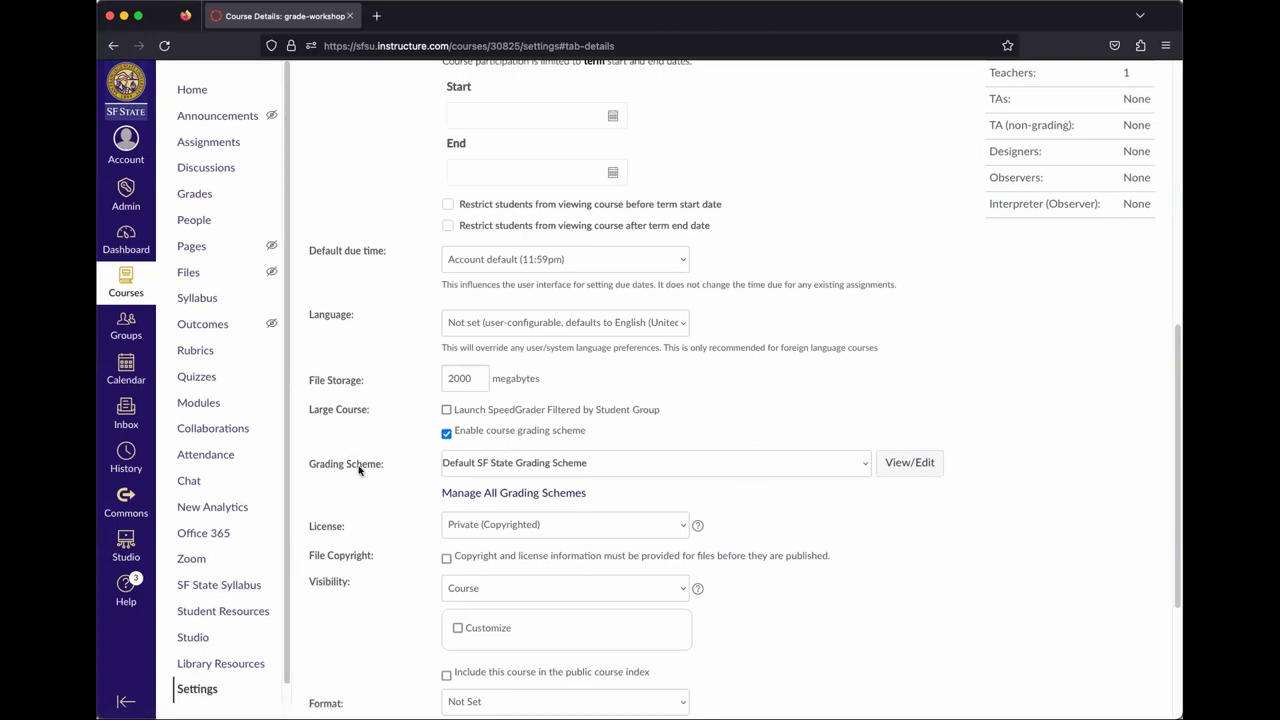
pyautogui.scroll(-5, 640, 434)
pyautogui.click(857, 652)
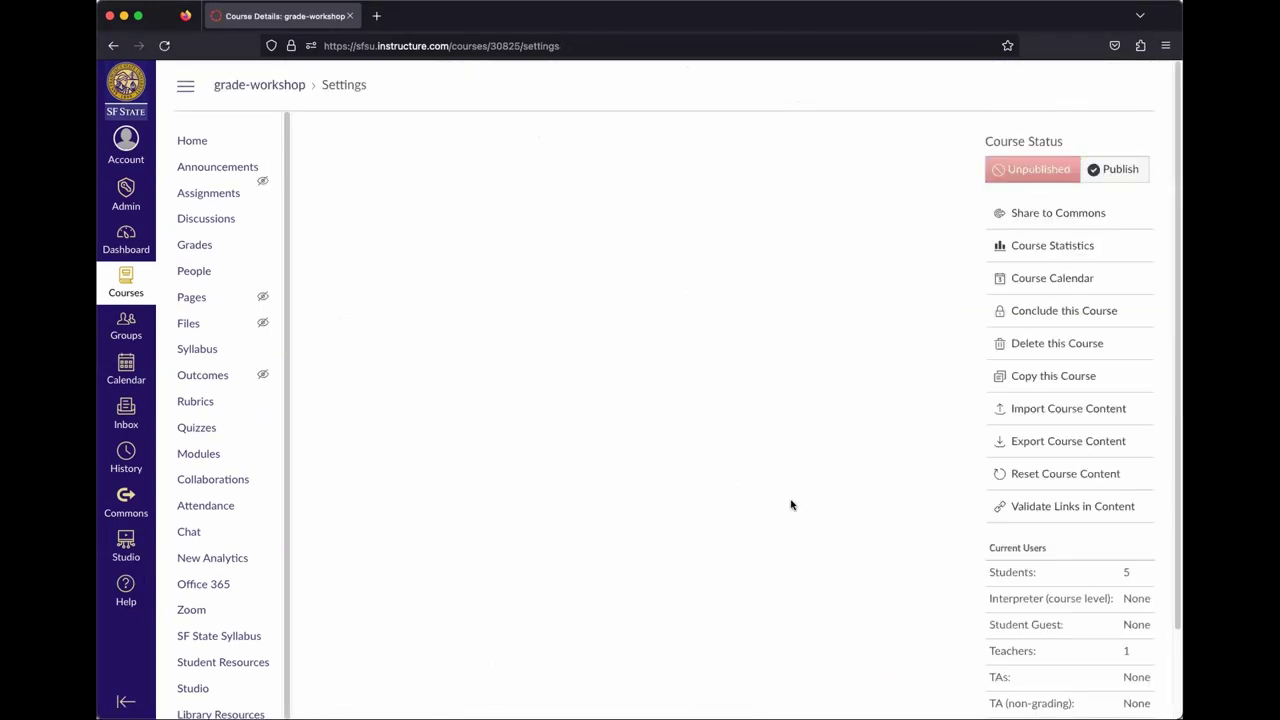
# Go to the grade-workshop course's gradebook and open the Gradebook Settings
pyautogui.click(267, 89)
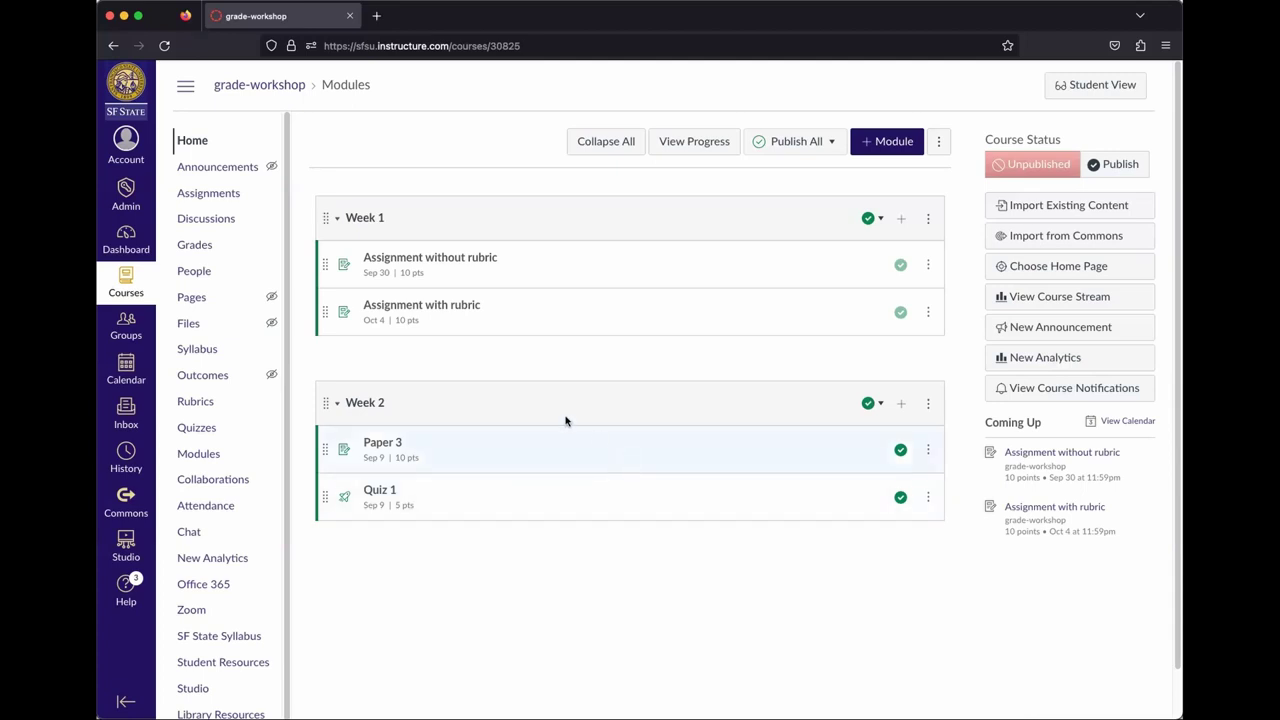
pyautogui.click(205, 247)
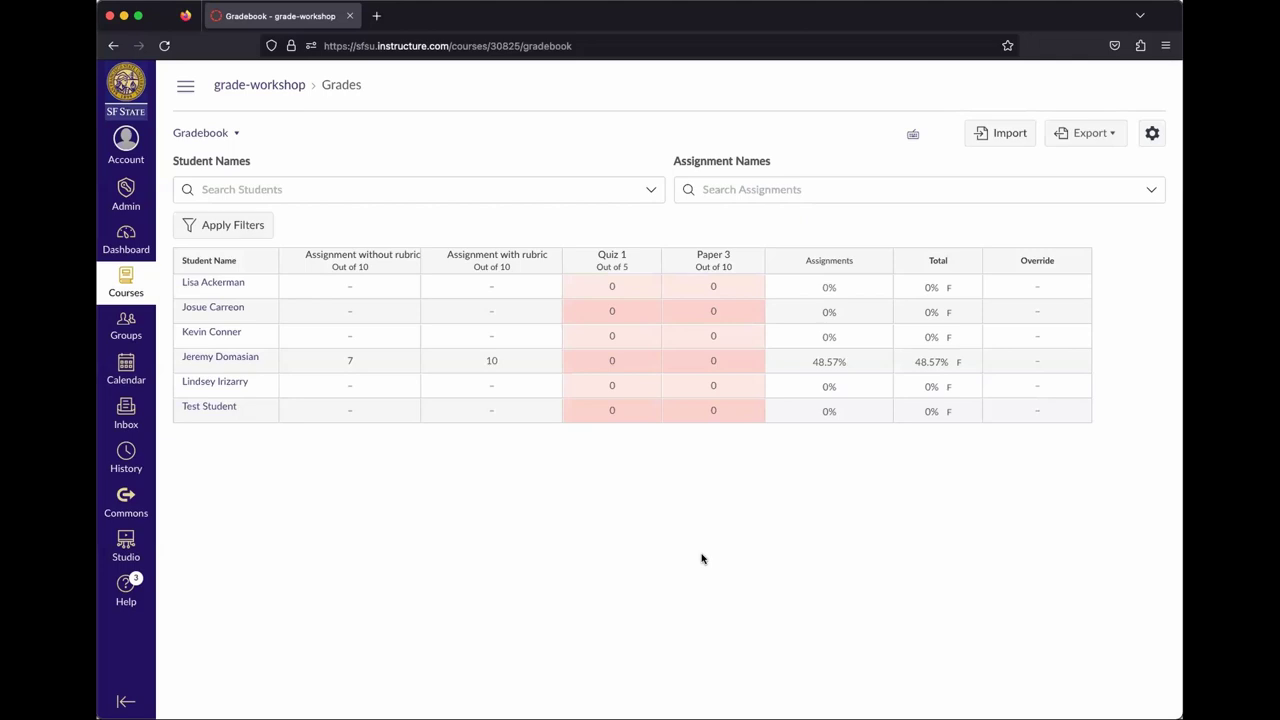
pyautogui.click(1064, 199)
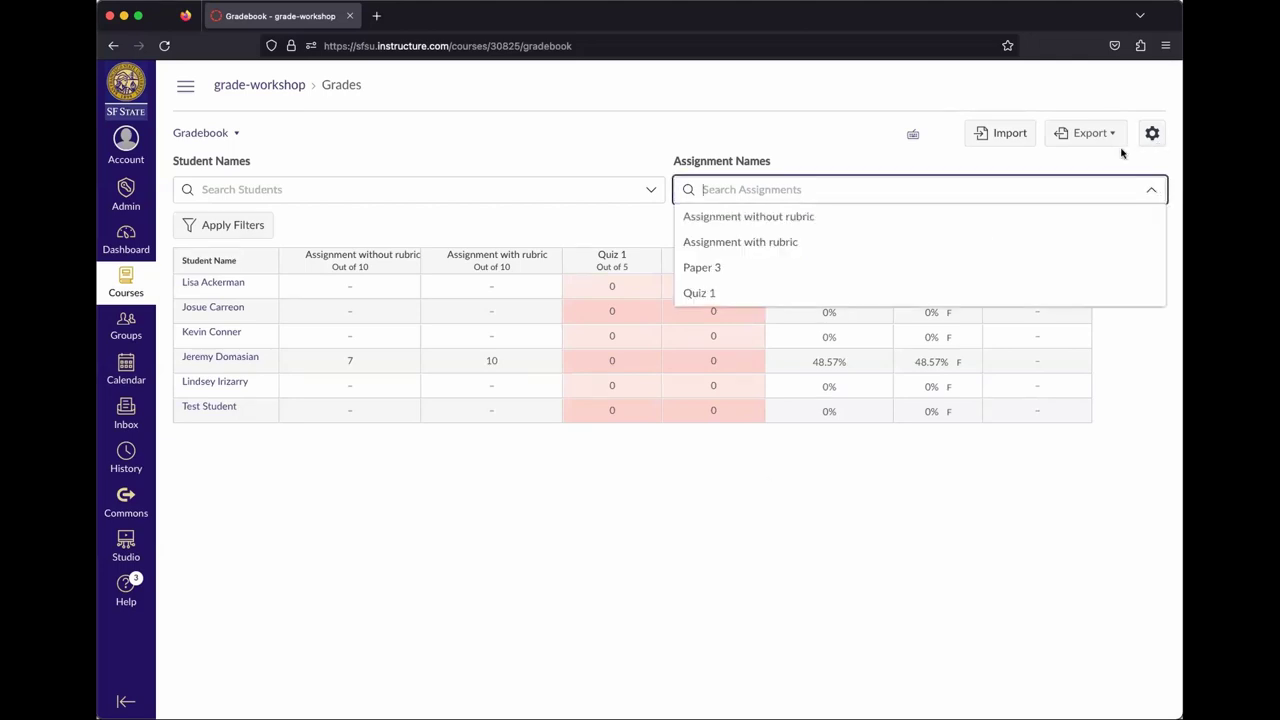
pyautogui.click(880, 560)
pyautogui.click(1152, 133)
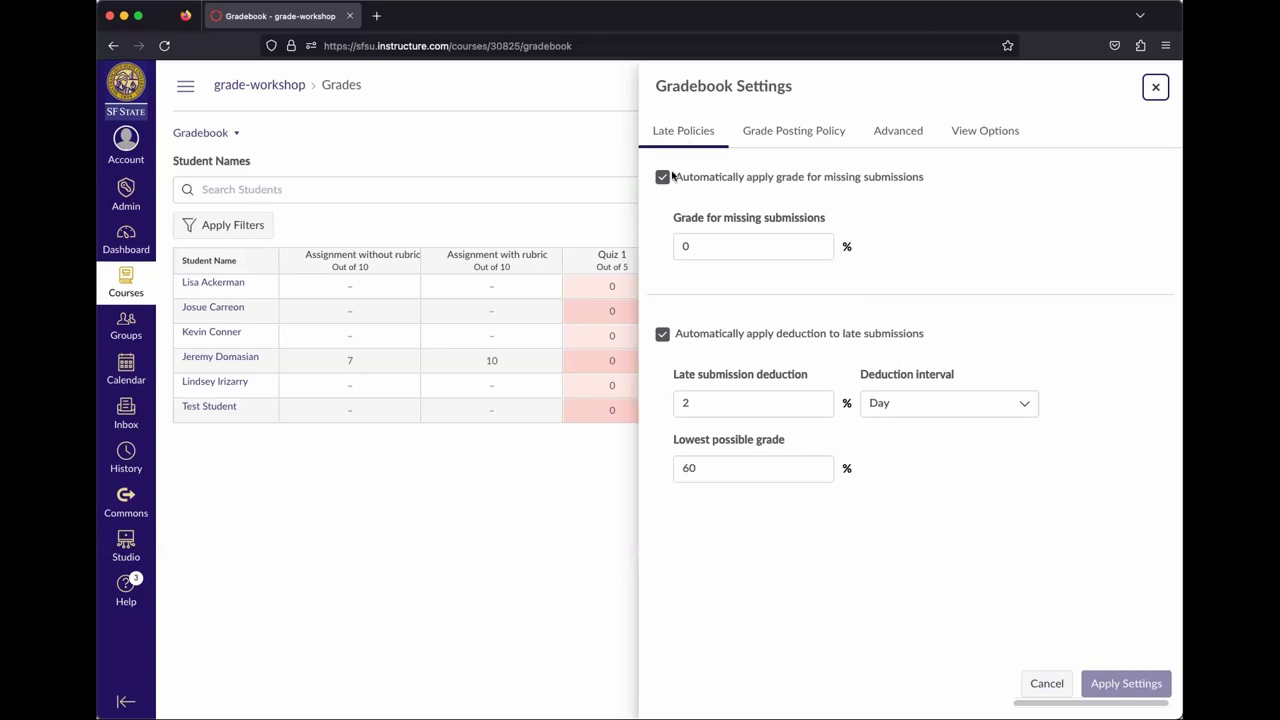
# Review the late policy's automatic grade for missing submissions
pyautogui.click(740, 245)
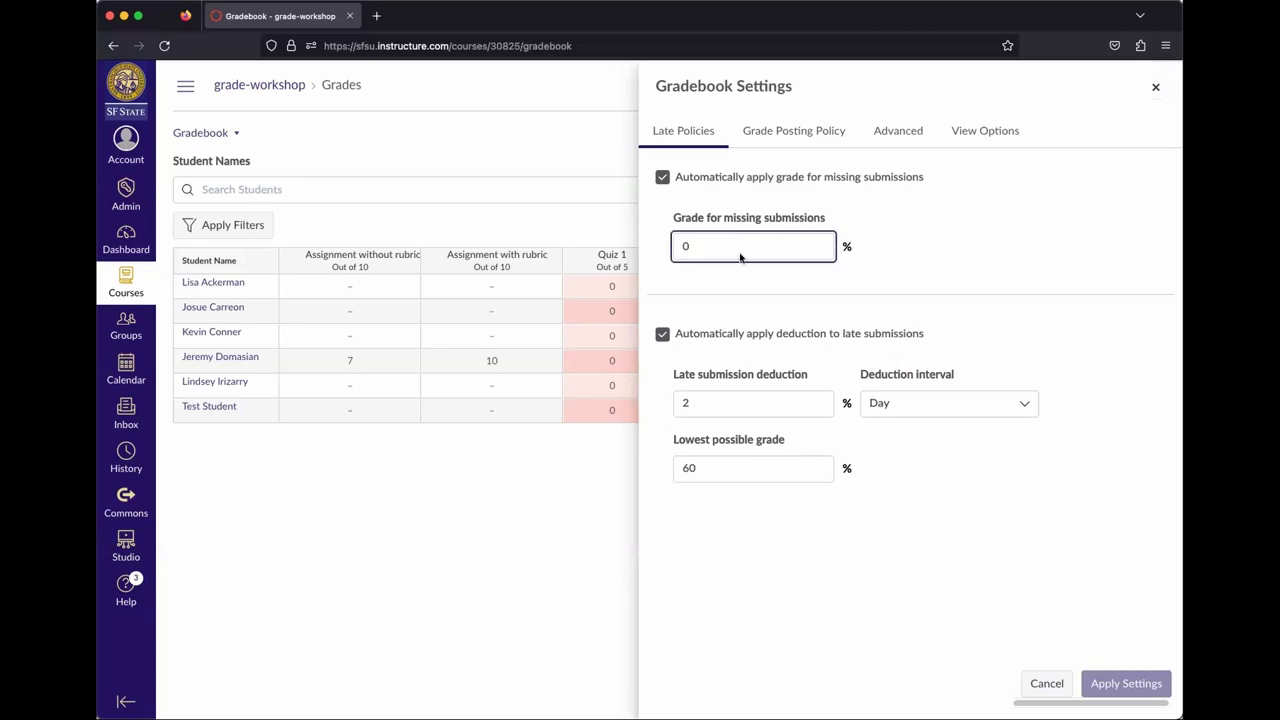
pyautogui.click(745, 283)
pyautogui.click(738, 251)
pyautogui.click(812, 300)
# Review the late submission deduction, the deduction interval options and the lowest possible grade in the late policies
pyautogui.click(793, 401)
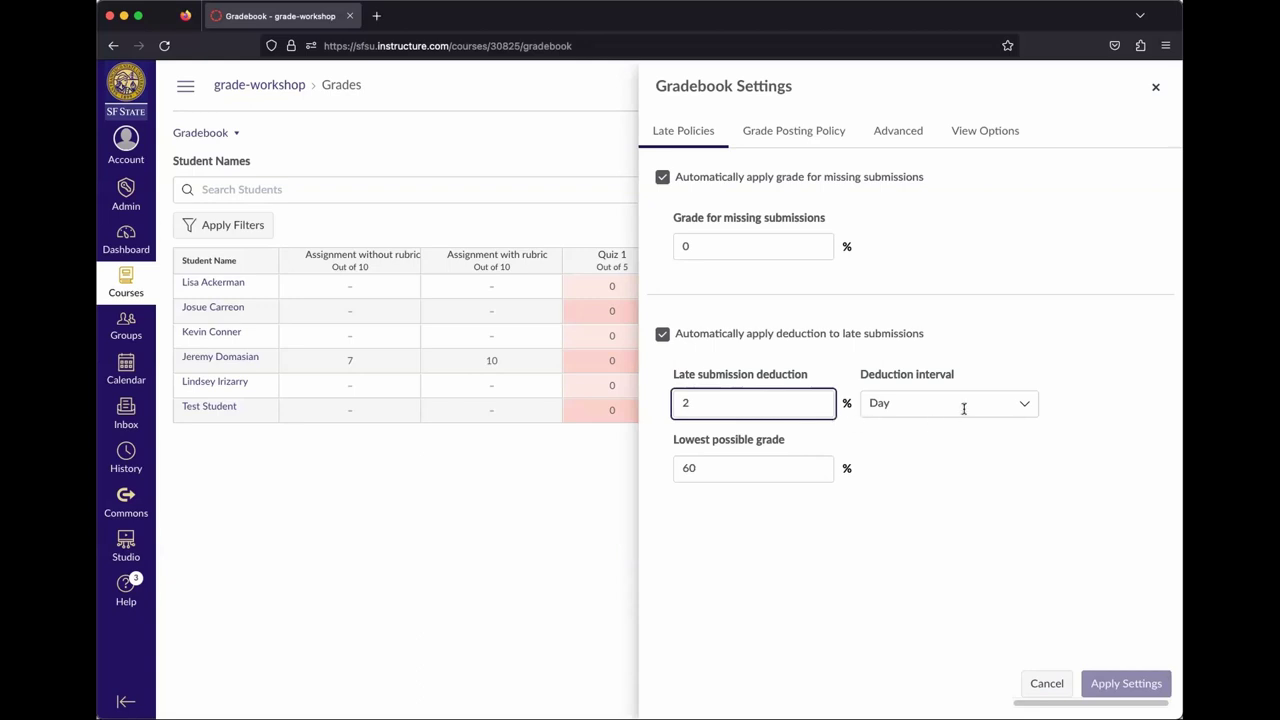
pyautogui.click(833, 535)
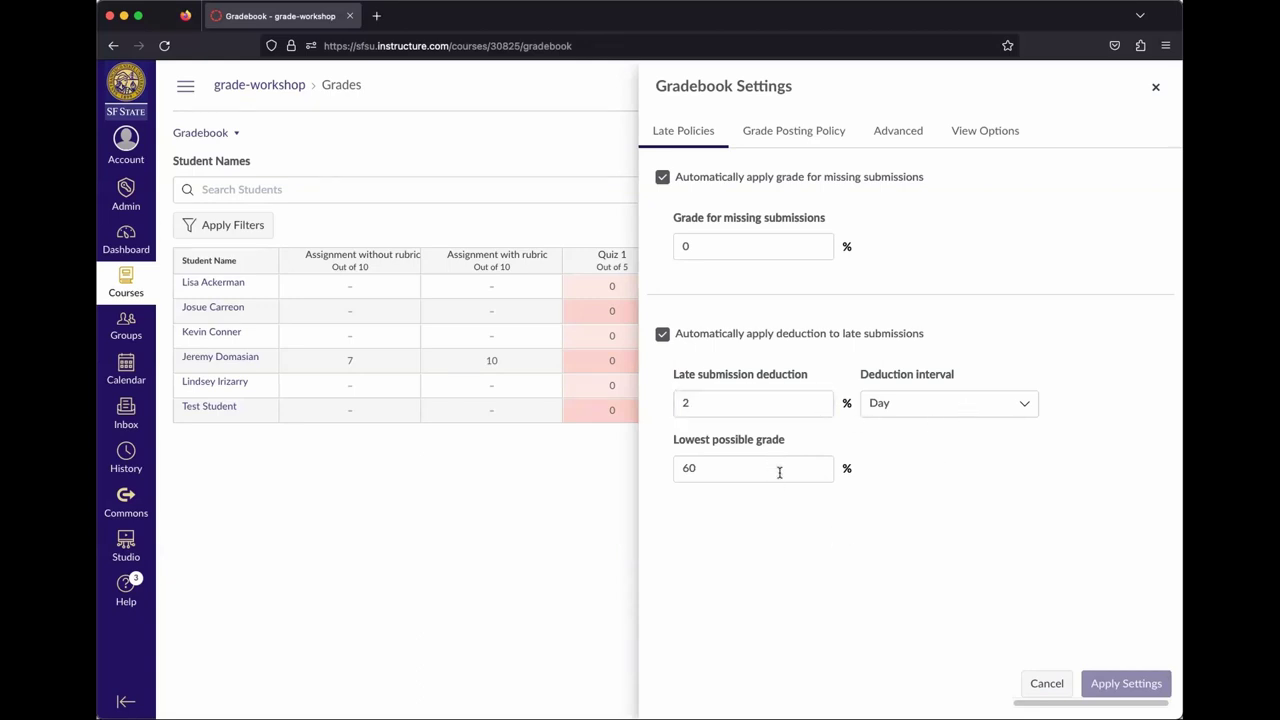
pyautogui.click(779, 472)
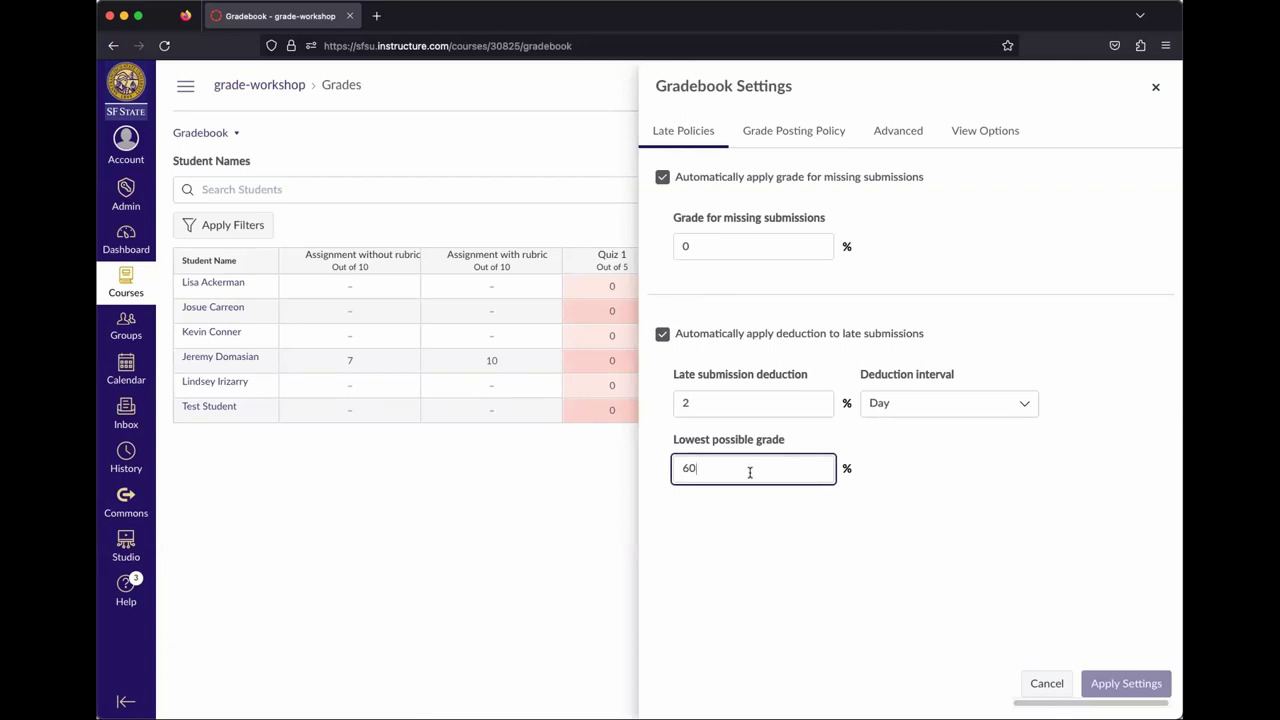
pyautogui.click(851, 533)
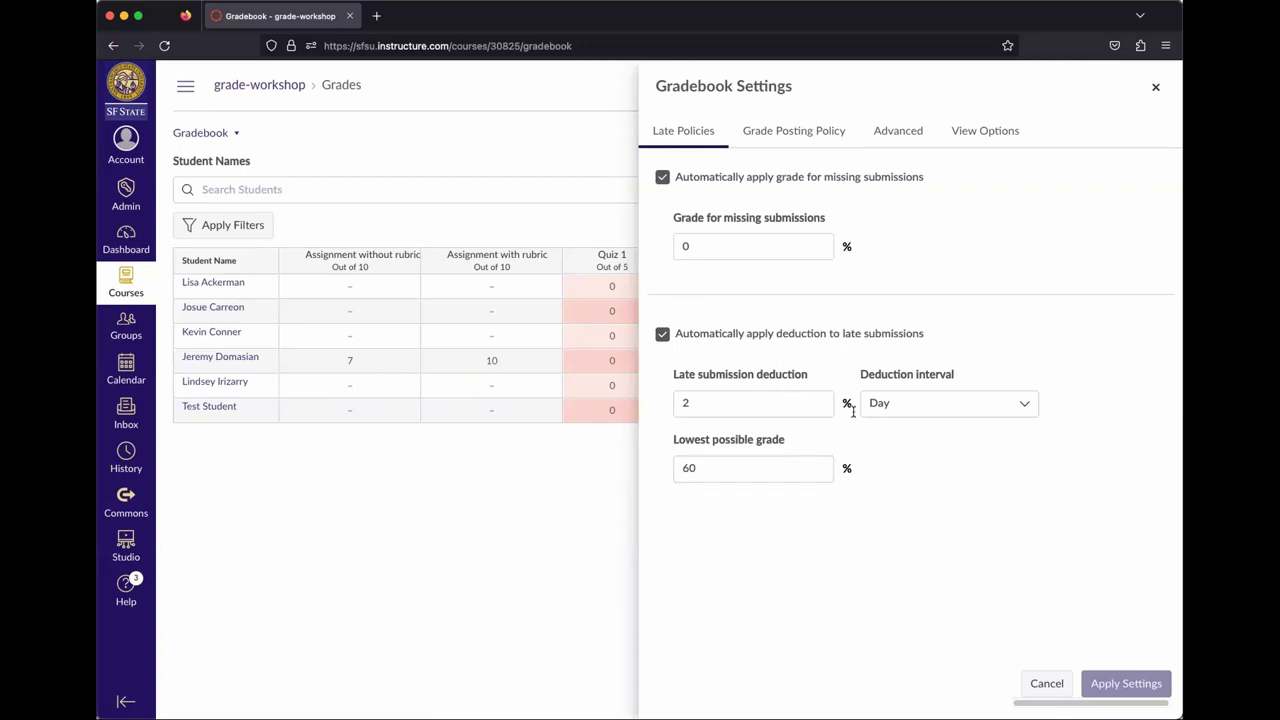
pyautogui.click(934, 405)
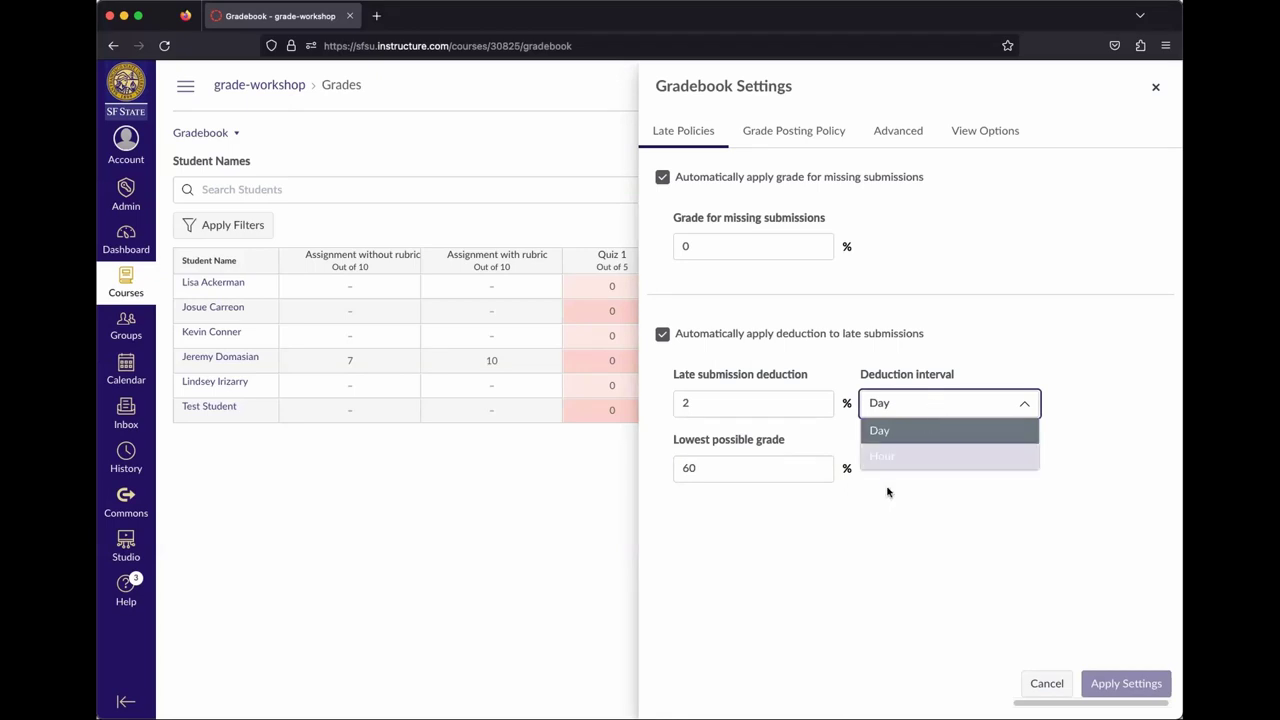
pyautogui.click(943, 587)
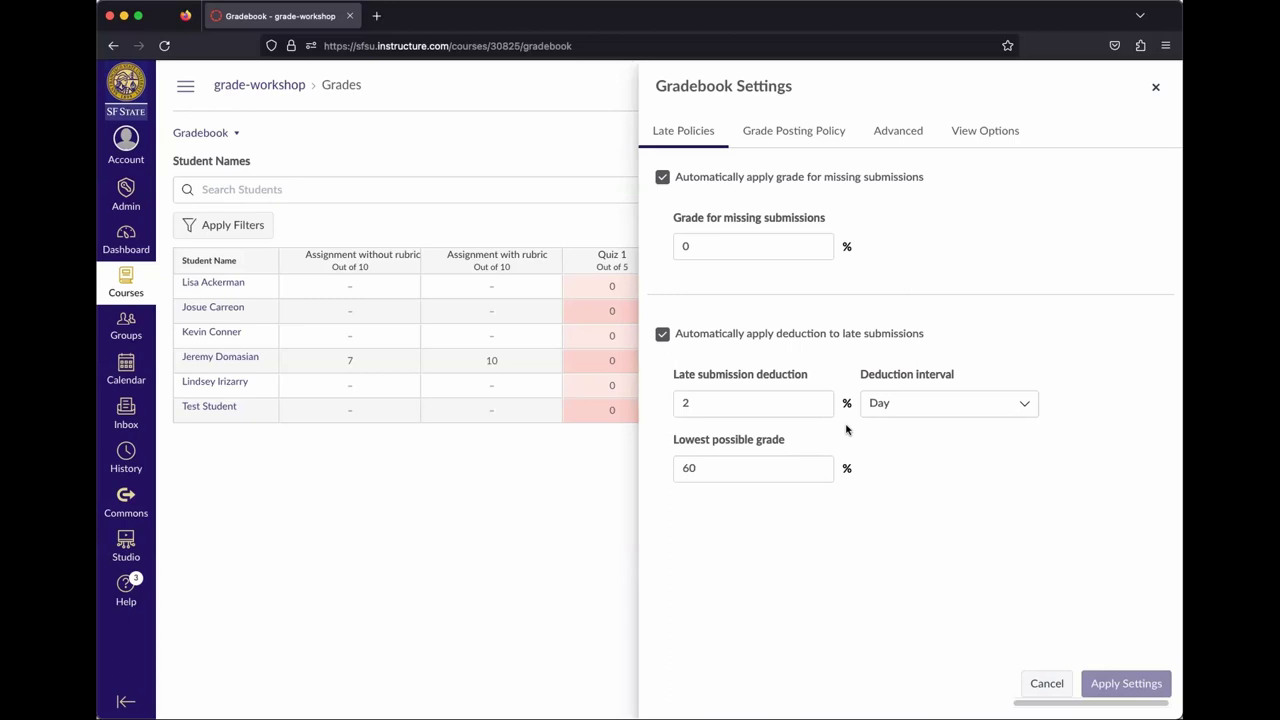
pyautogui.click(937, 403)
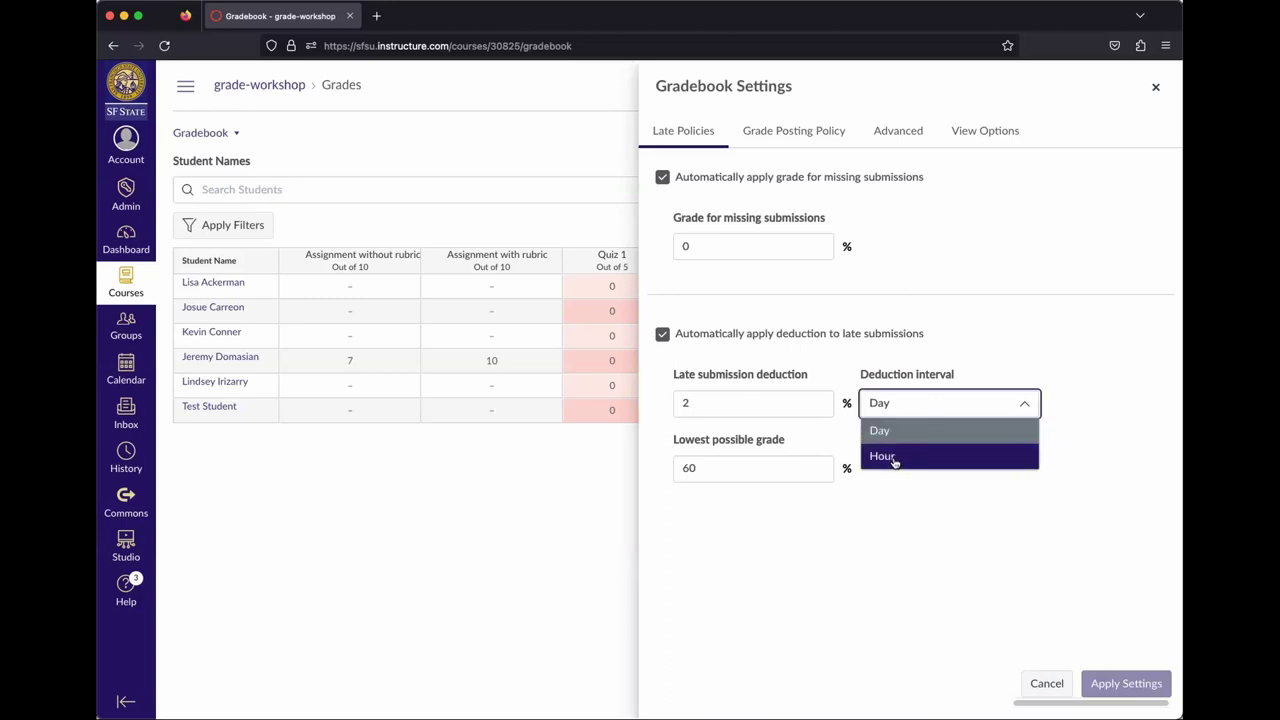
pyautogui.click(684, 401)
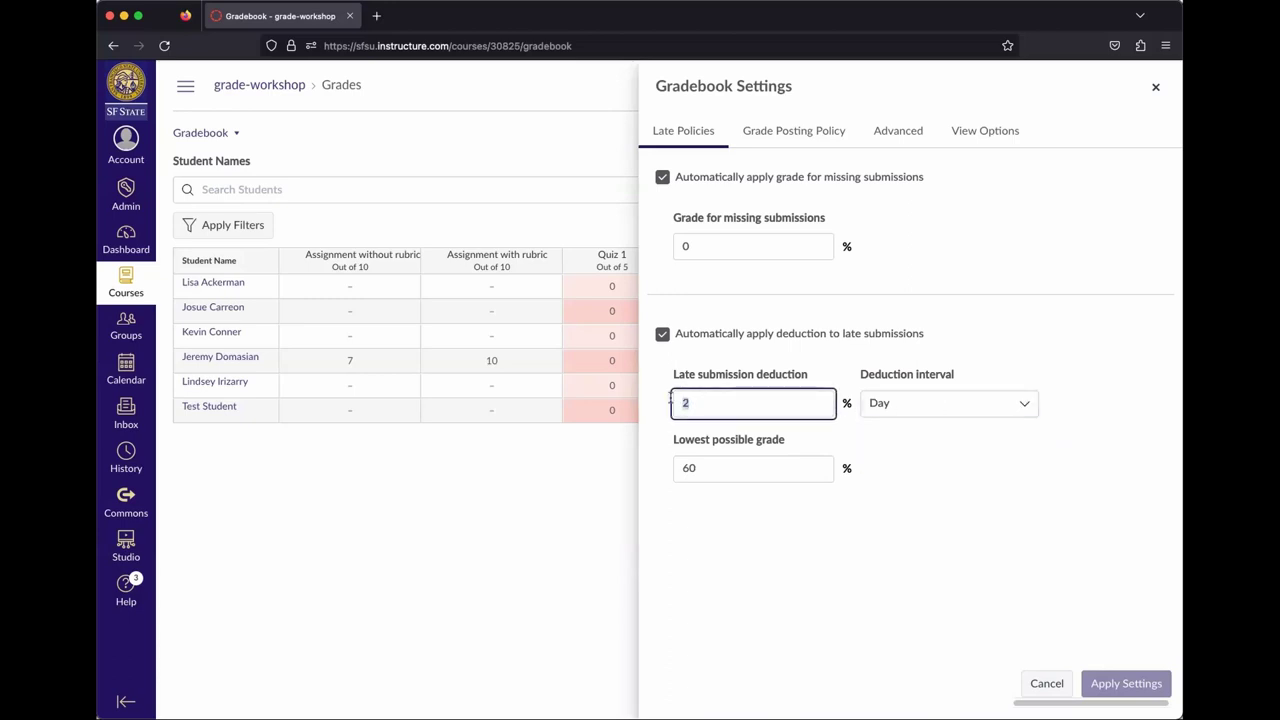
pyautogui.click(935, 512)
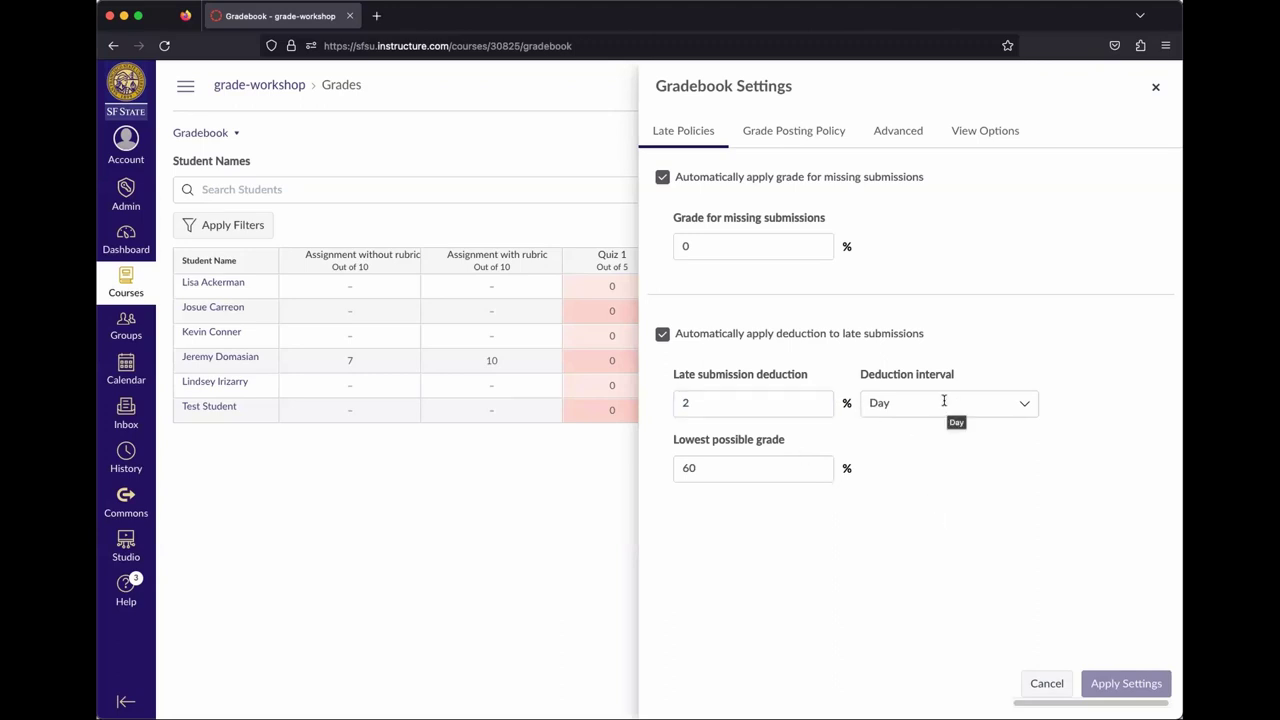
pyautogui.click(704, 468)
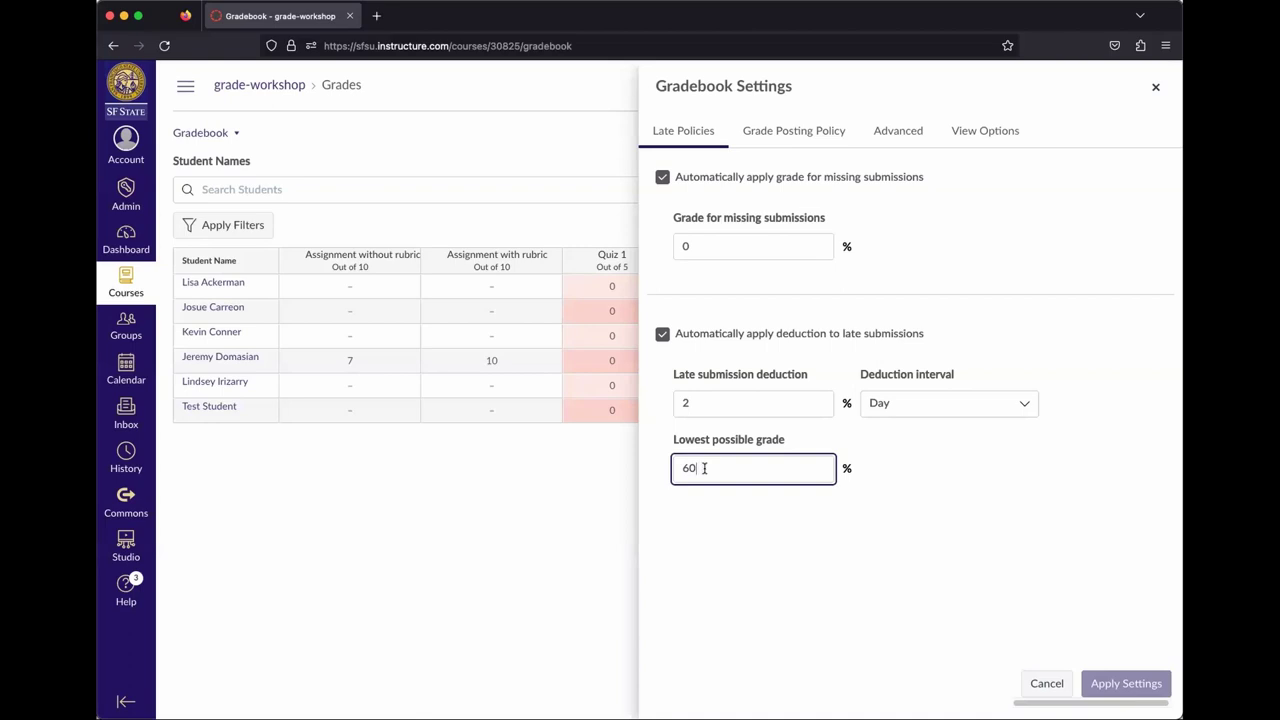
pyautogui.click(810, 594)
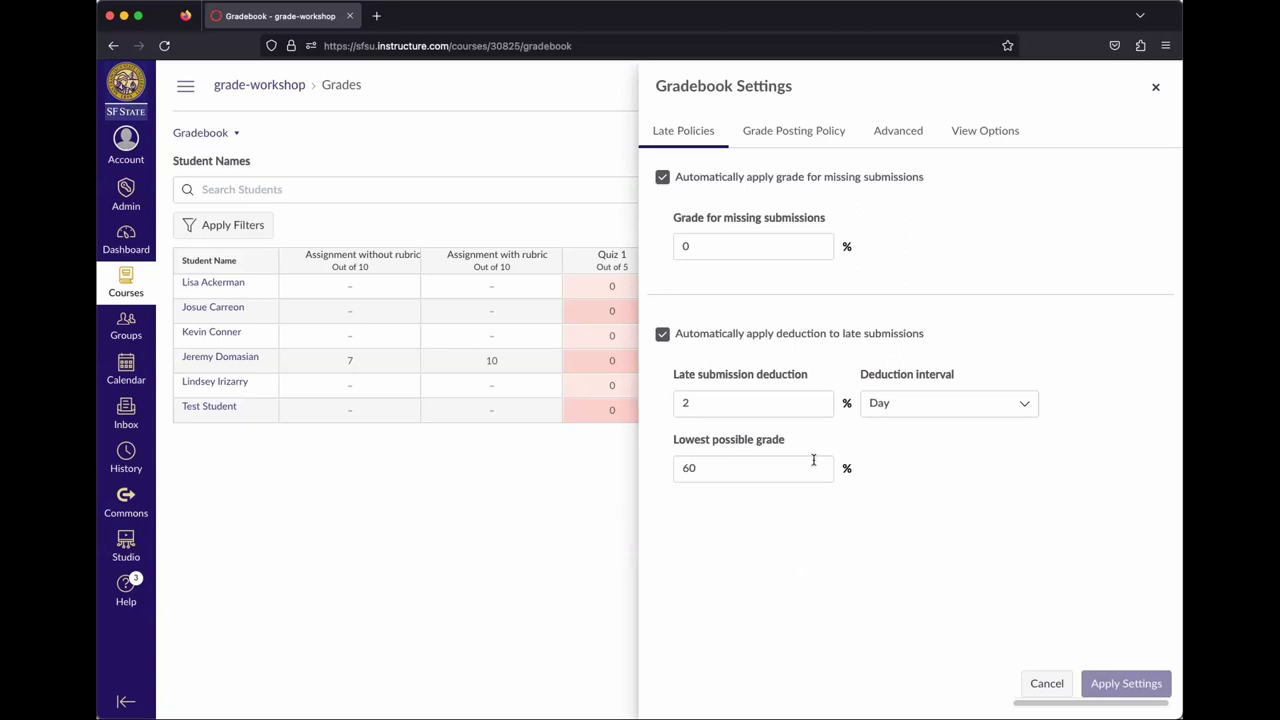
# Set the grade posting policy to Manually Post Grades, check the advanced final grade override option and apply the gradebook settings
pyautogui.click(787, 139)
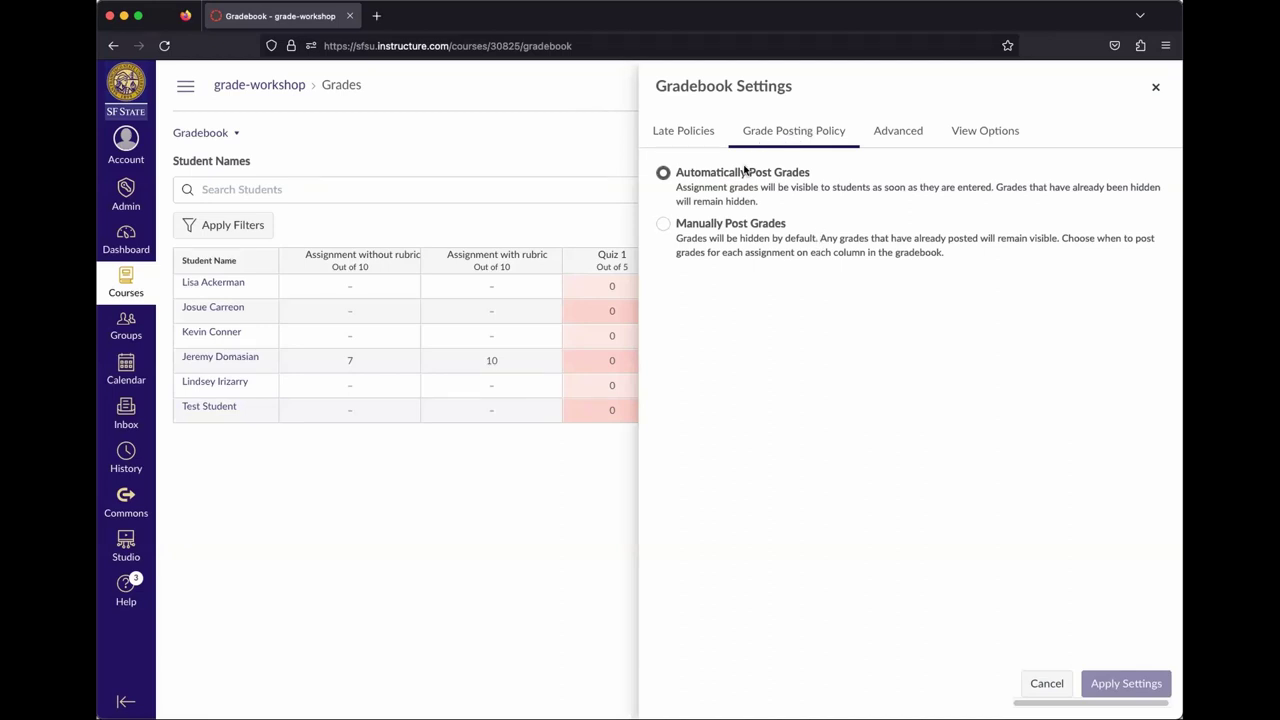
pyautogui.click(661, 224)
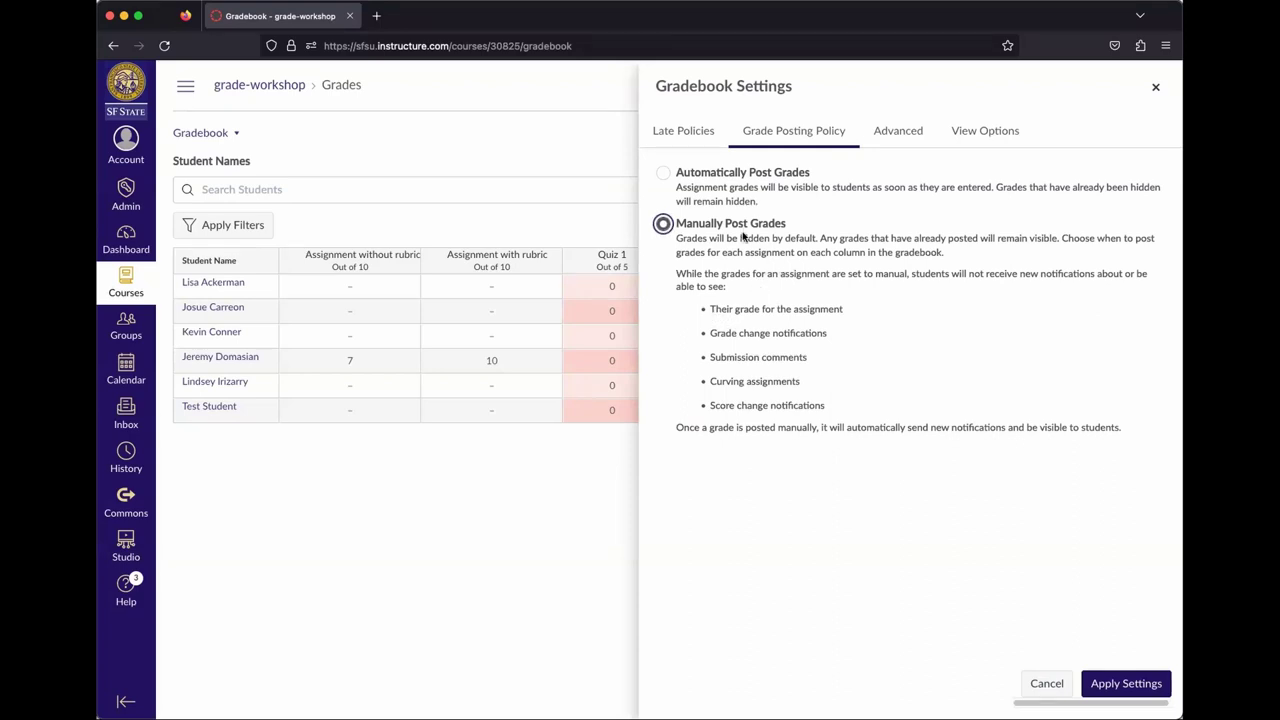
pyautogui.click(801, 492)
pyautogui.click(915, 140)
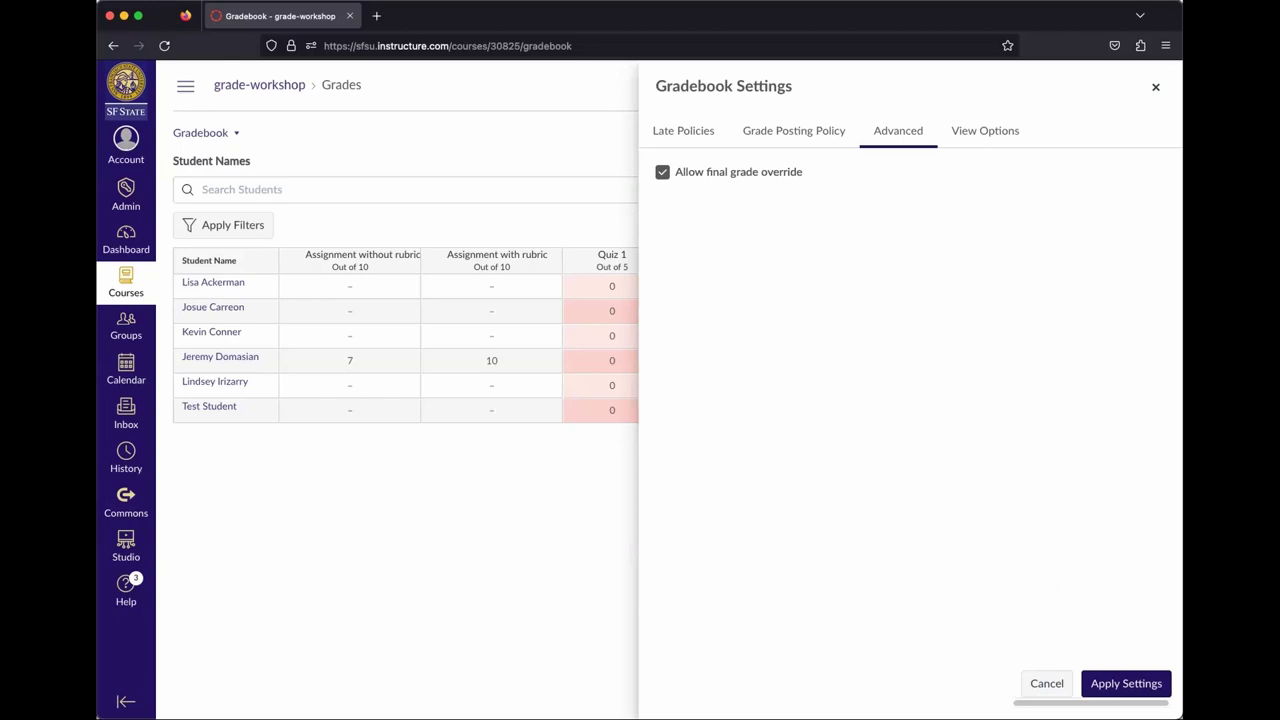
pyautogui.hscroll(1, 1020, 700)
pyautogui.click(1145, 686)
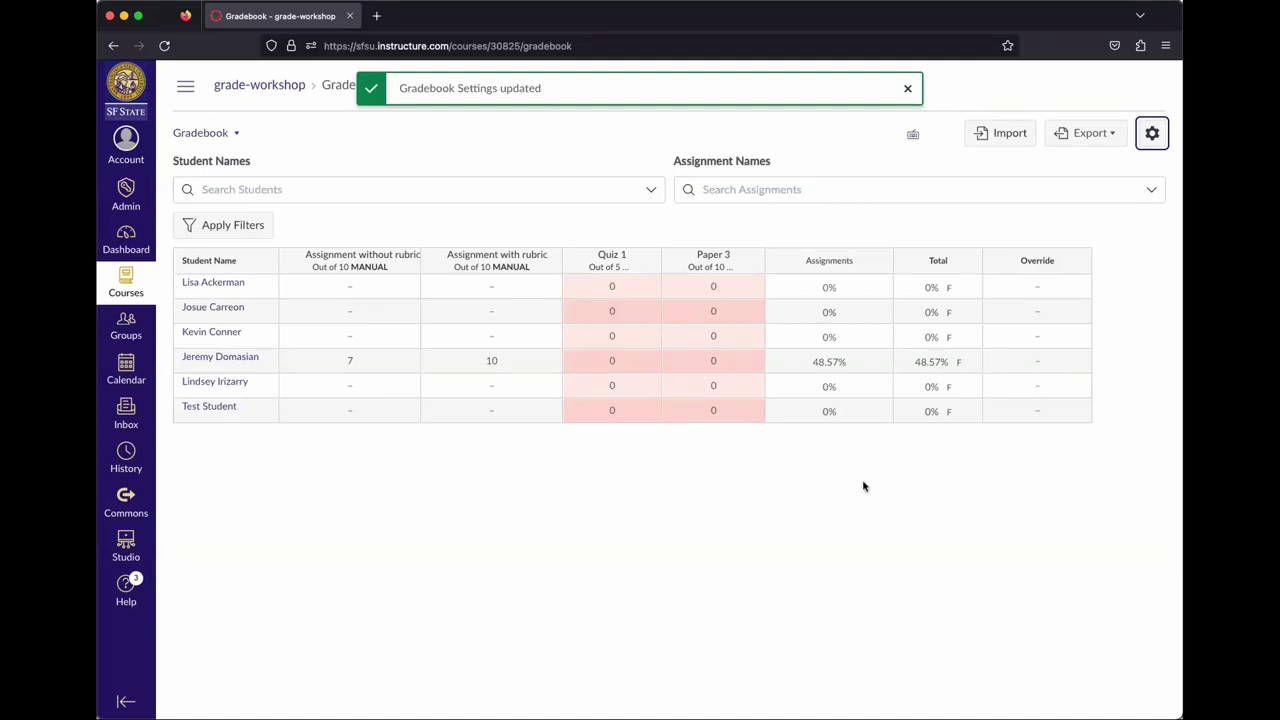
# Add a new assignment named Paper 4 to the Week 1 module of the grade-workshop course
pyautogui.click(262, 88)
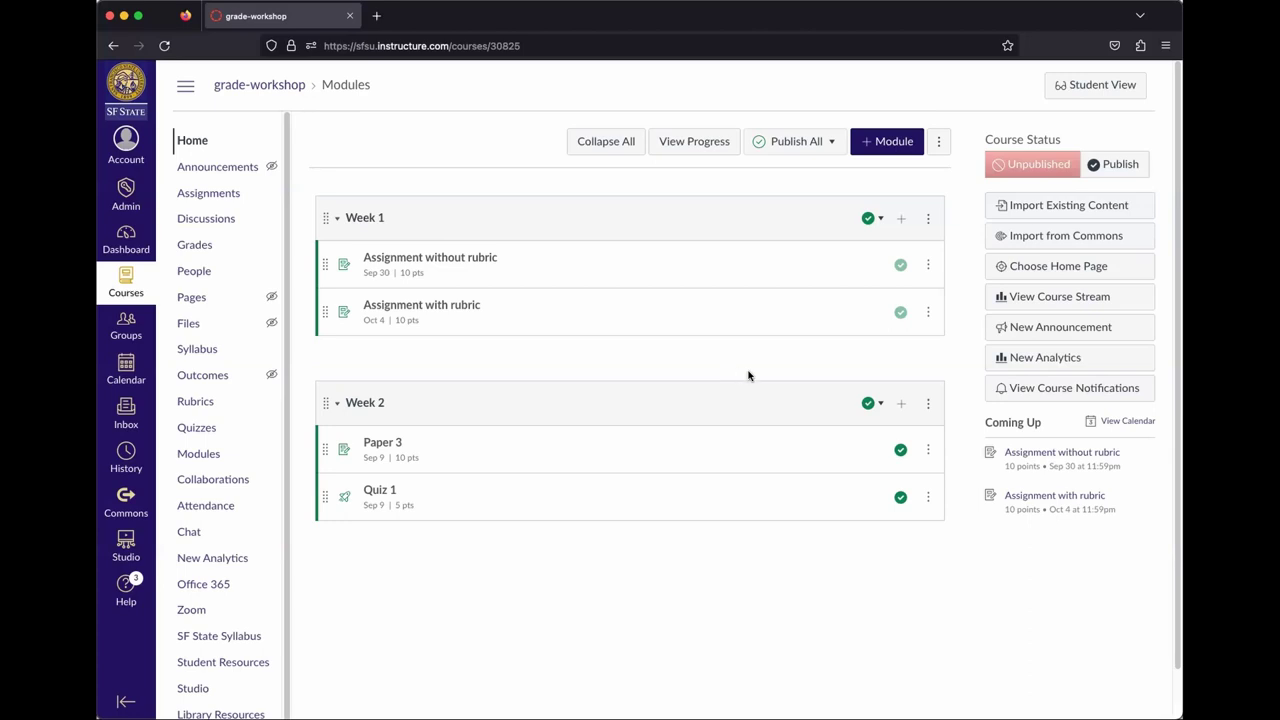
pyautogui.click(901, 222)
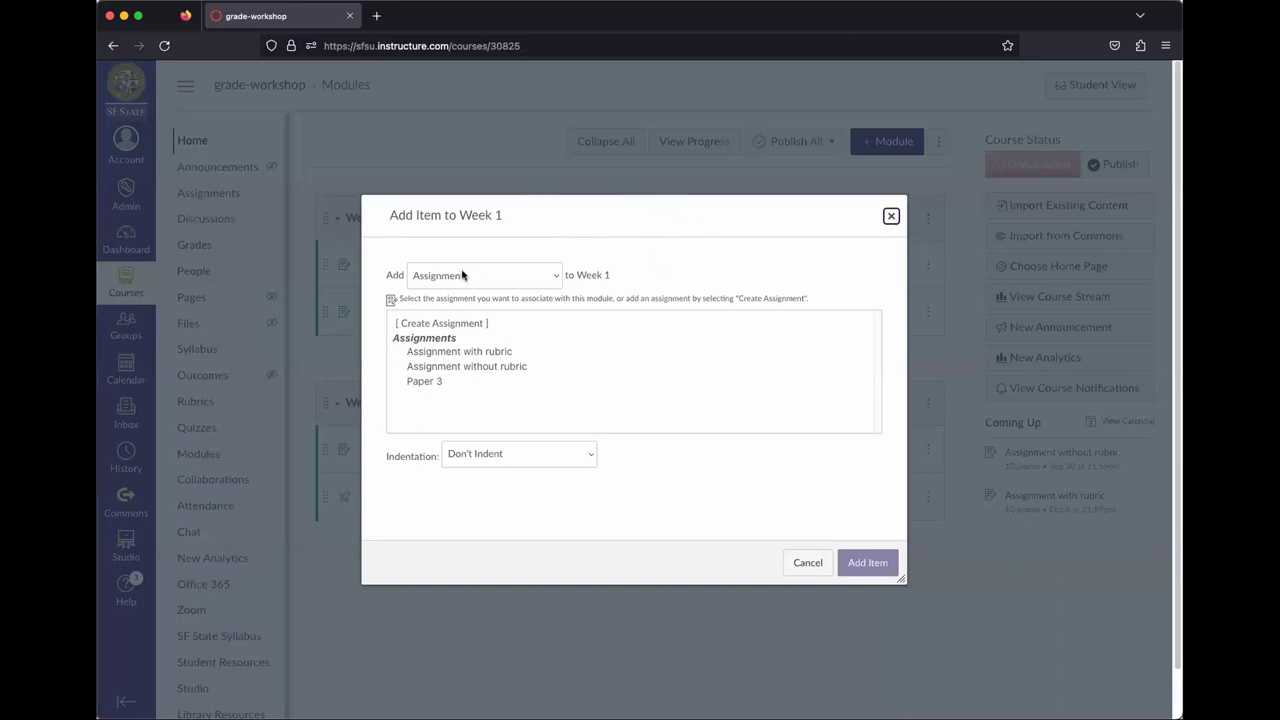
pyautogui.click(442, 326)
pyautogui.click(548, 462)
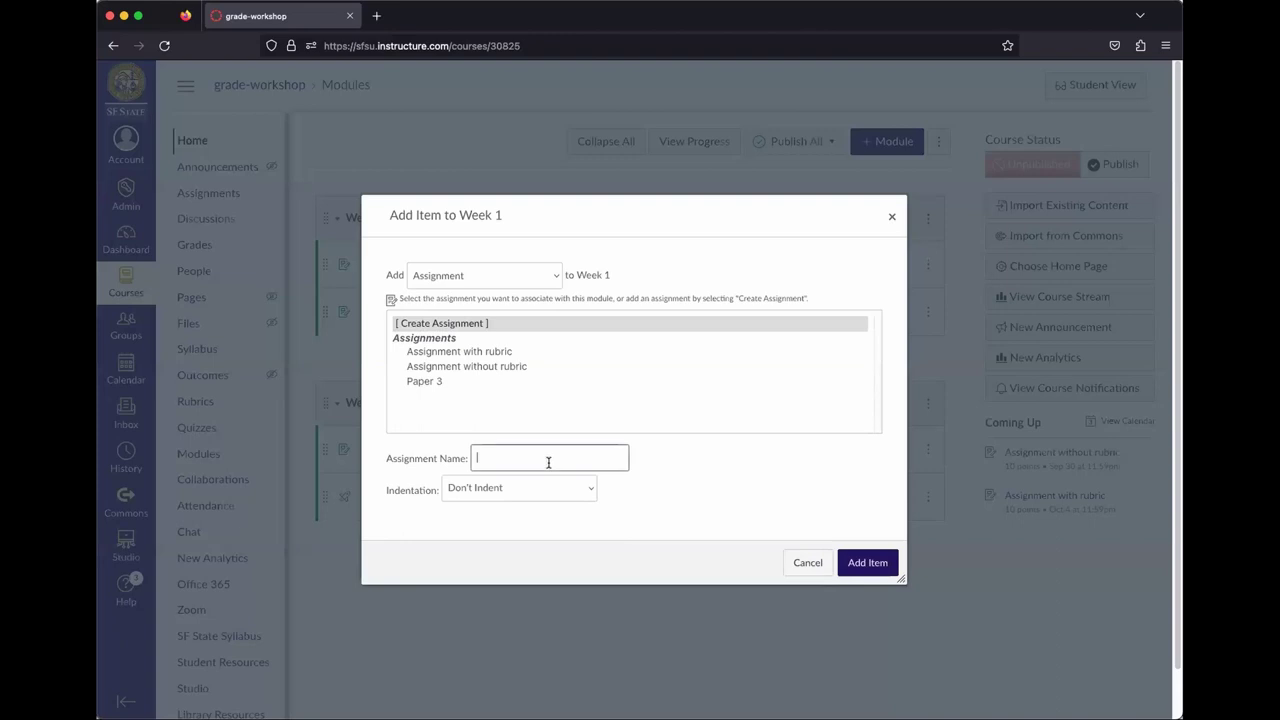
pyautogui.write('Paper 4')
pyautogui.click(864, 562)
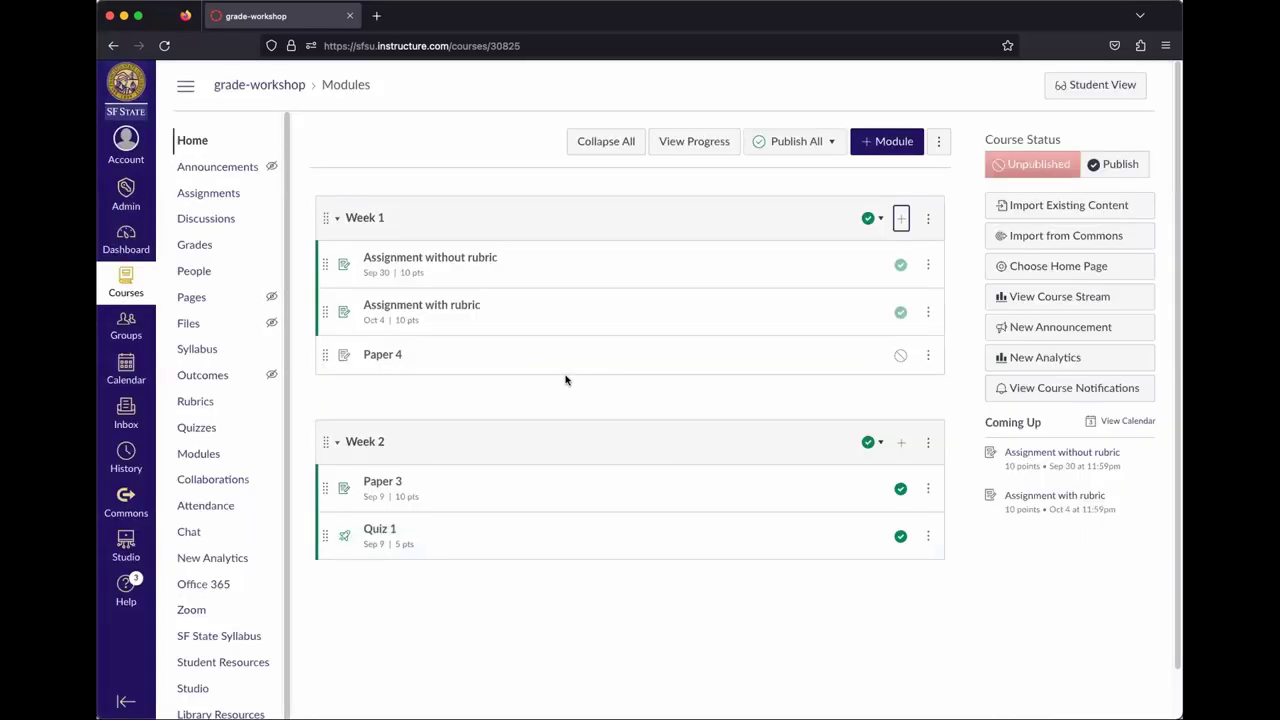
# Open the Paper 4 assignment for editing and set its points to 10
pyautogui.click(397, 362)
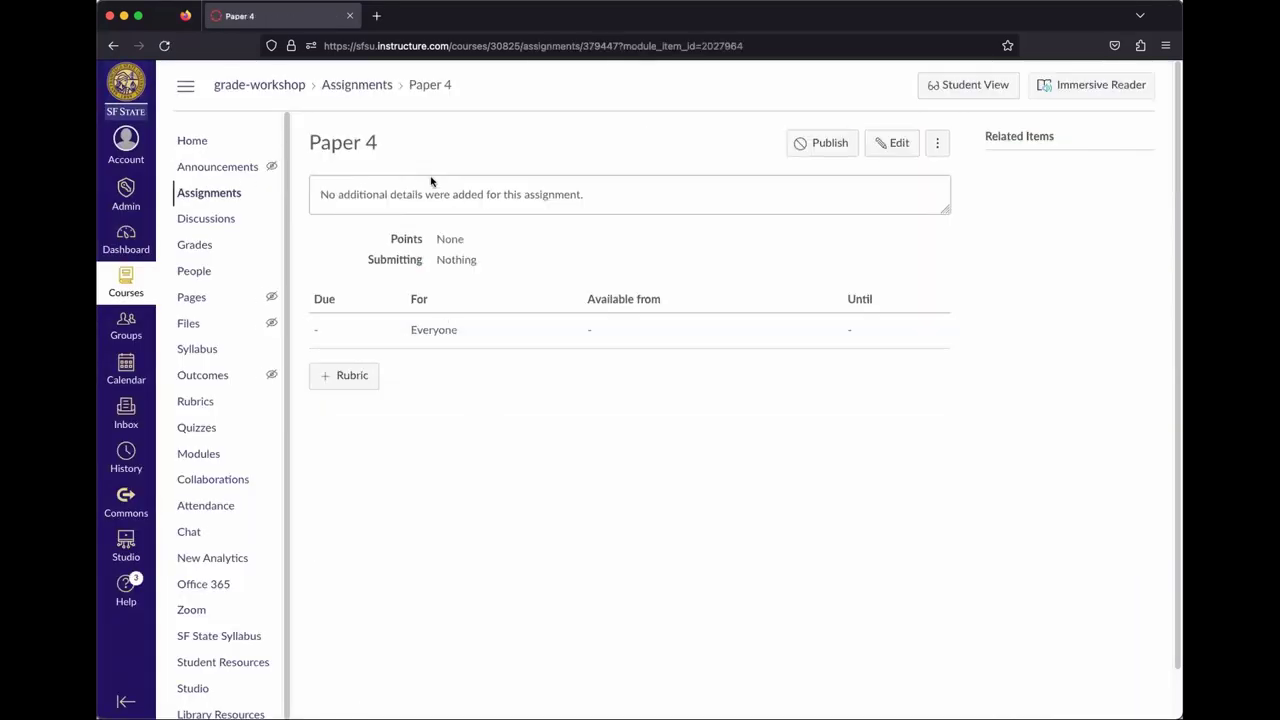
pyautogui.click(892, 143)
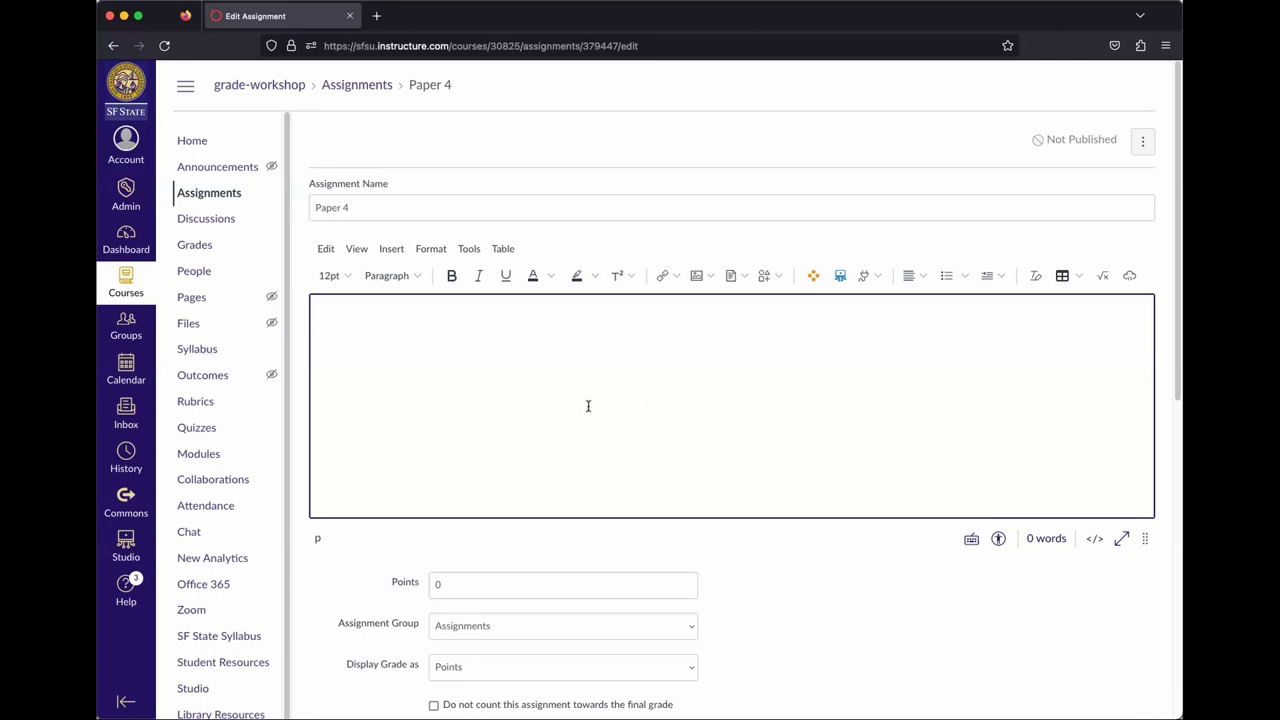
pyautogui.scroll(-1, 611, 417)
pyautogui.scroll(-3, 611, 417)
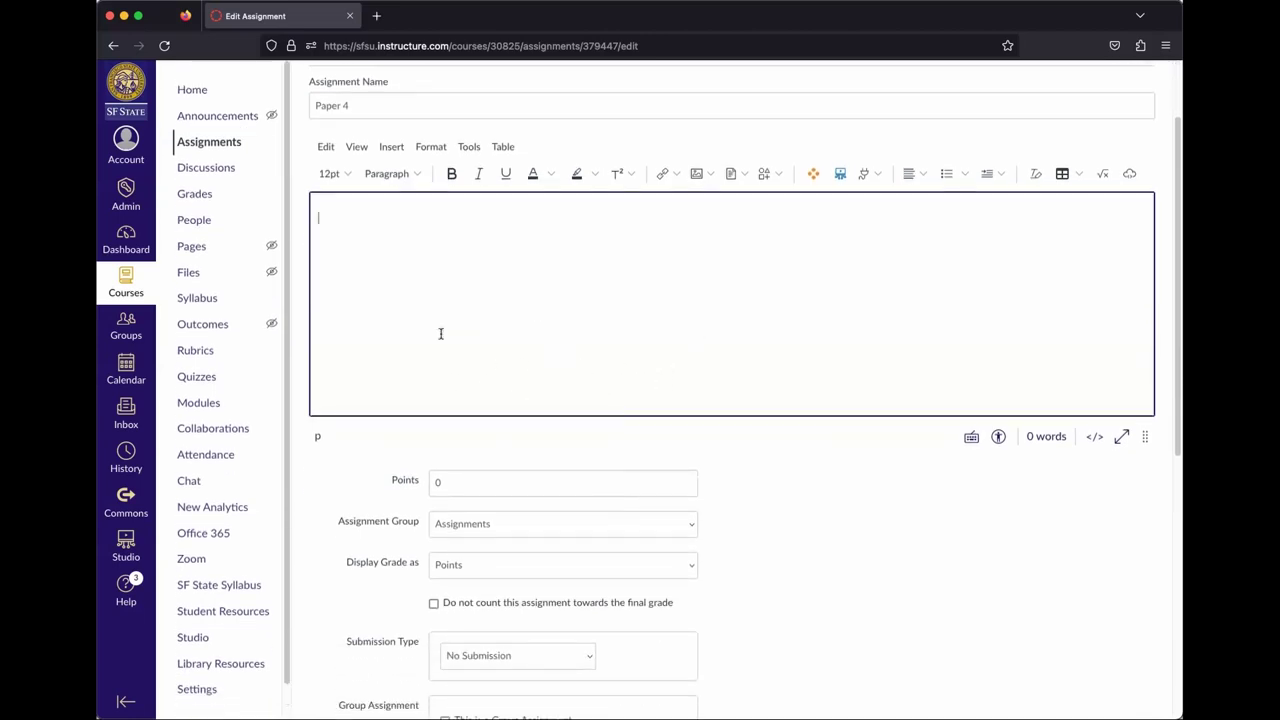
pyautogui.scroll(-4, 780, 450)
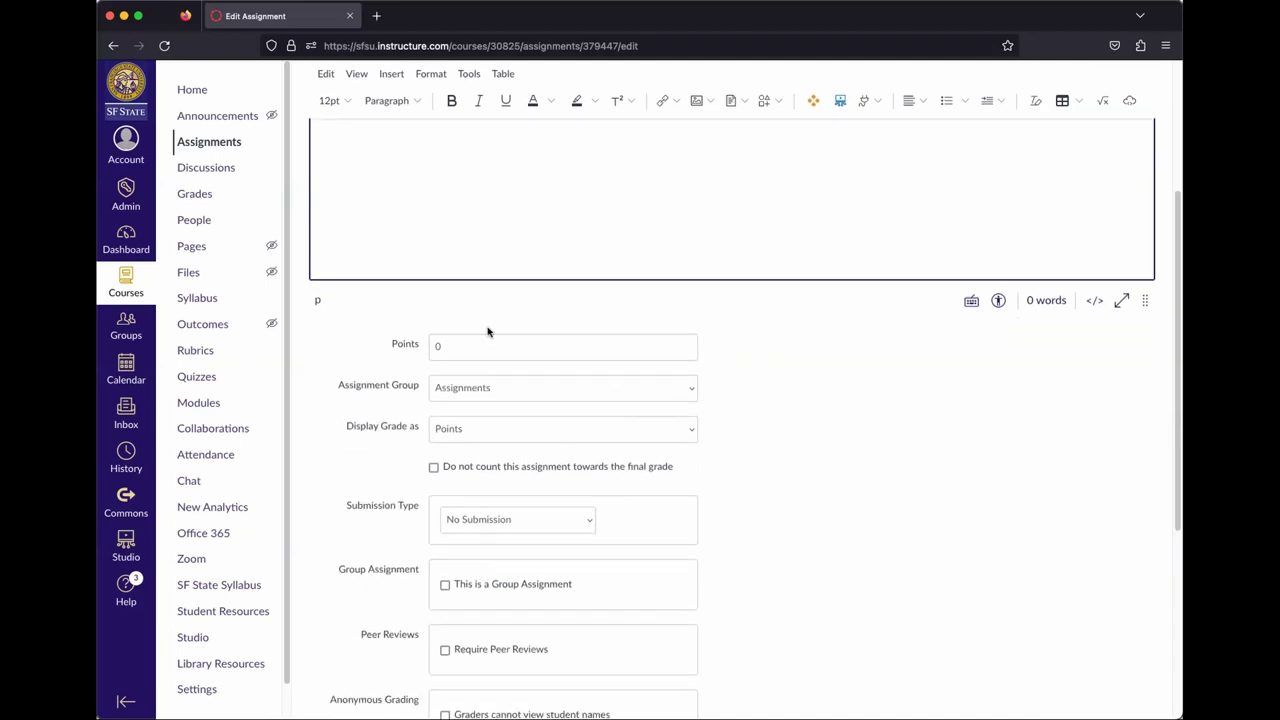
pyautogui.click(497, 343)
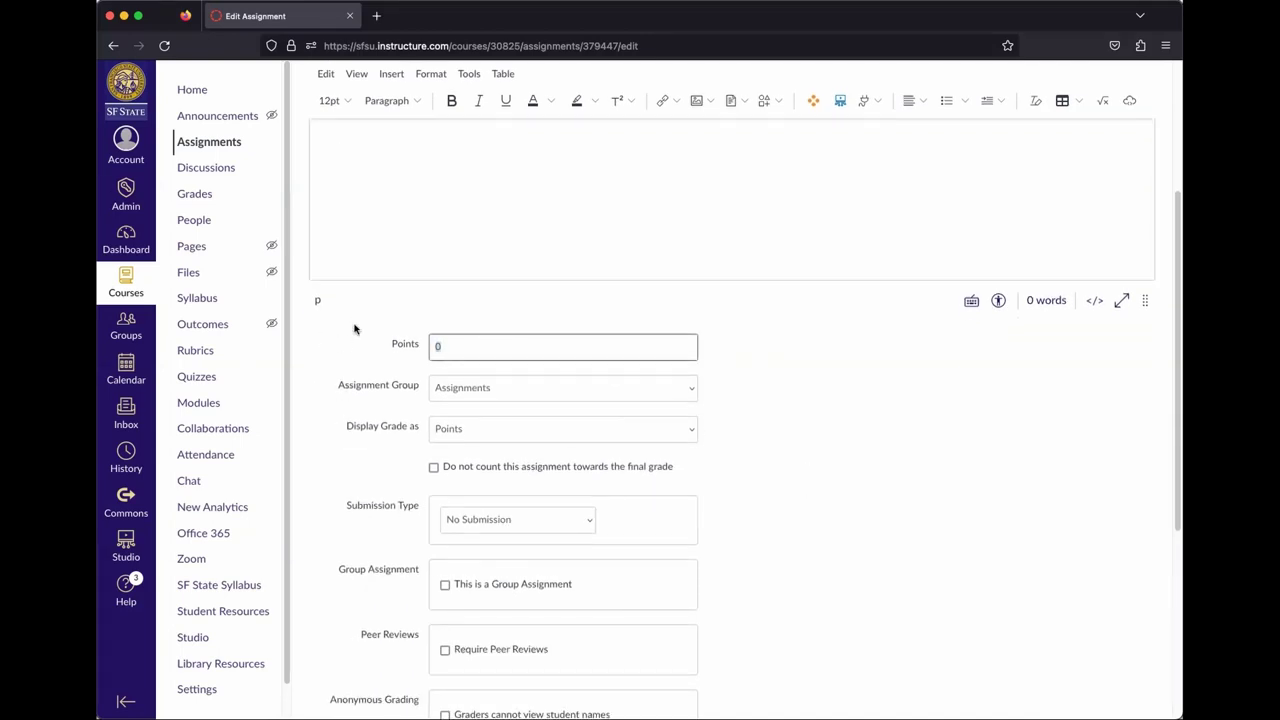
pyautogui.write('10')
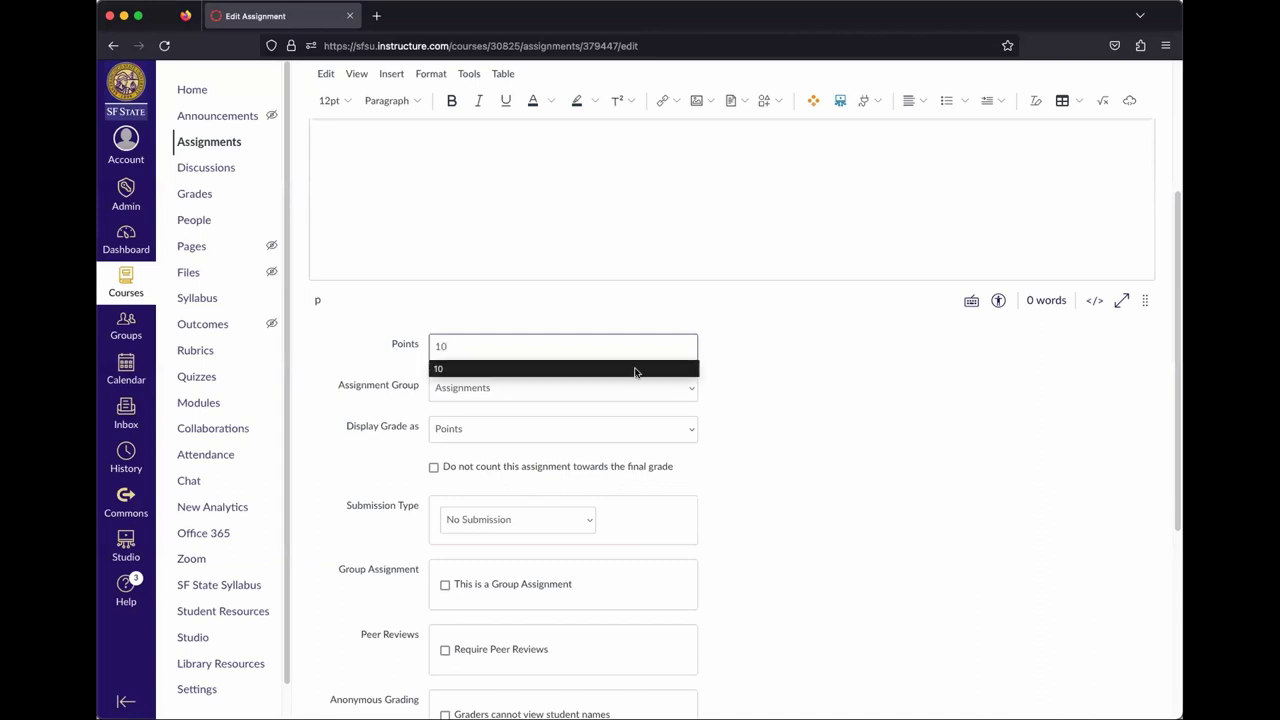
pyautogui.click(817, 414)
# Review the choices for Paper 4's assignment group and the options for how its grade is displayed
pyautogui.scroll(-1, 737, 386)
pyautogui.click(579, 358)
pyautogui.click(759, 375)
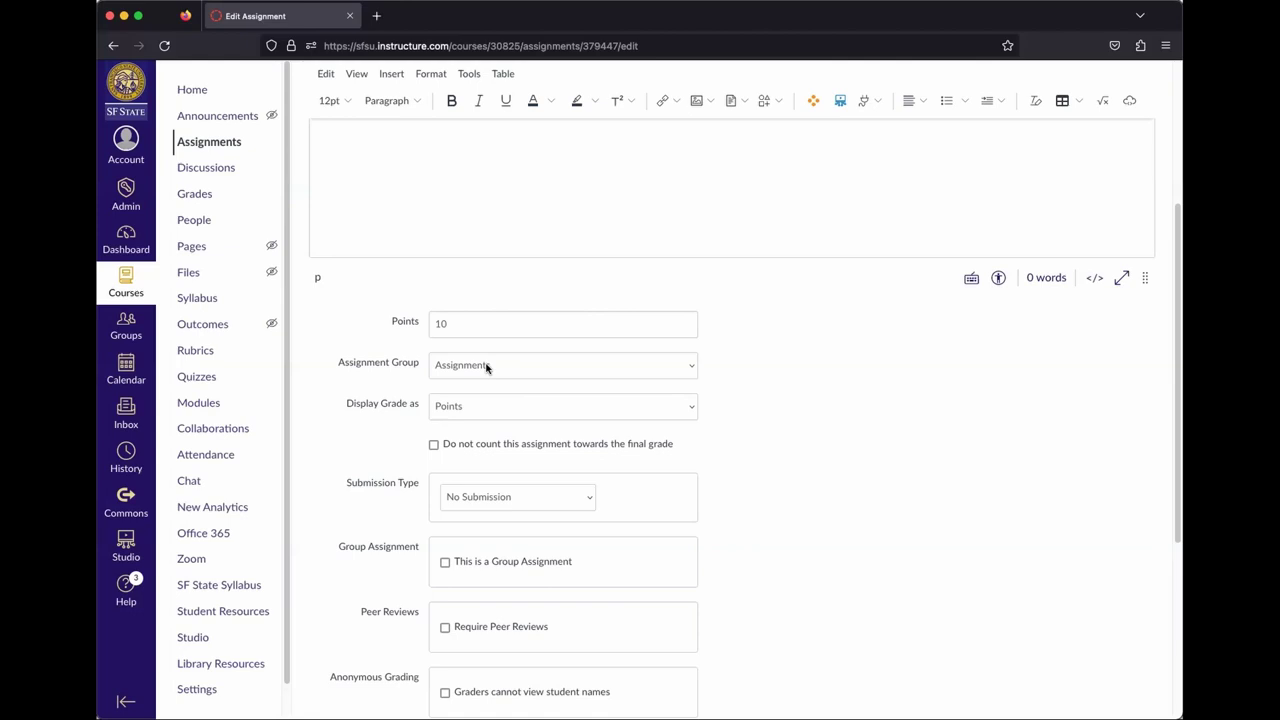
pyautogui.moveTo(424, 365); pyautogui.dragTo(336, 365)
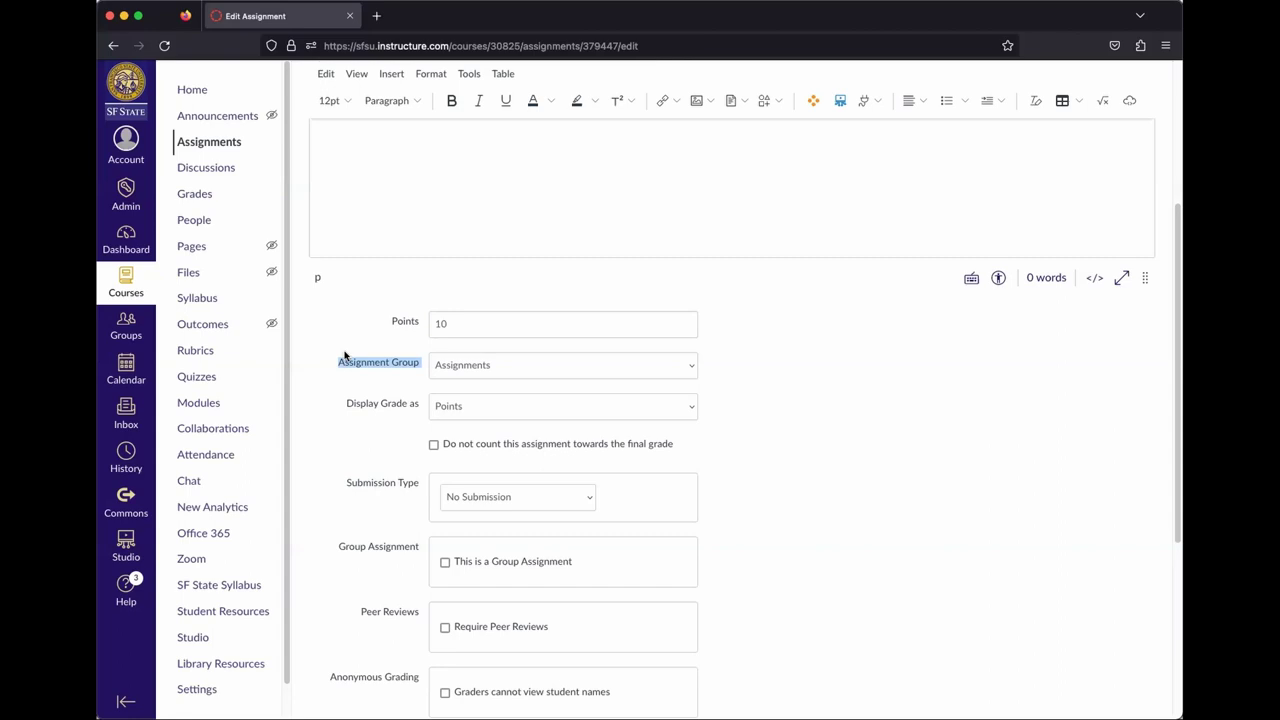
pyautogui.click(410, 364)
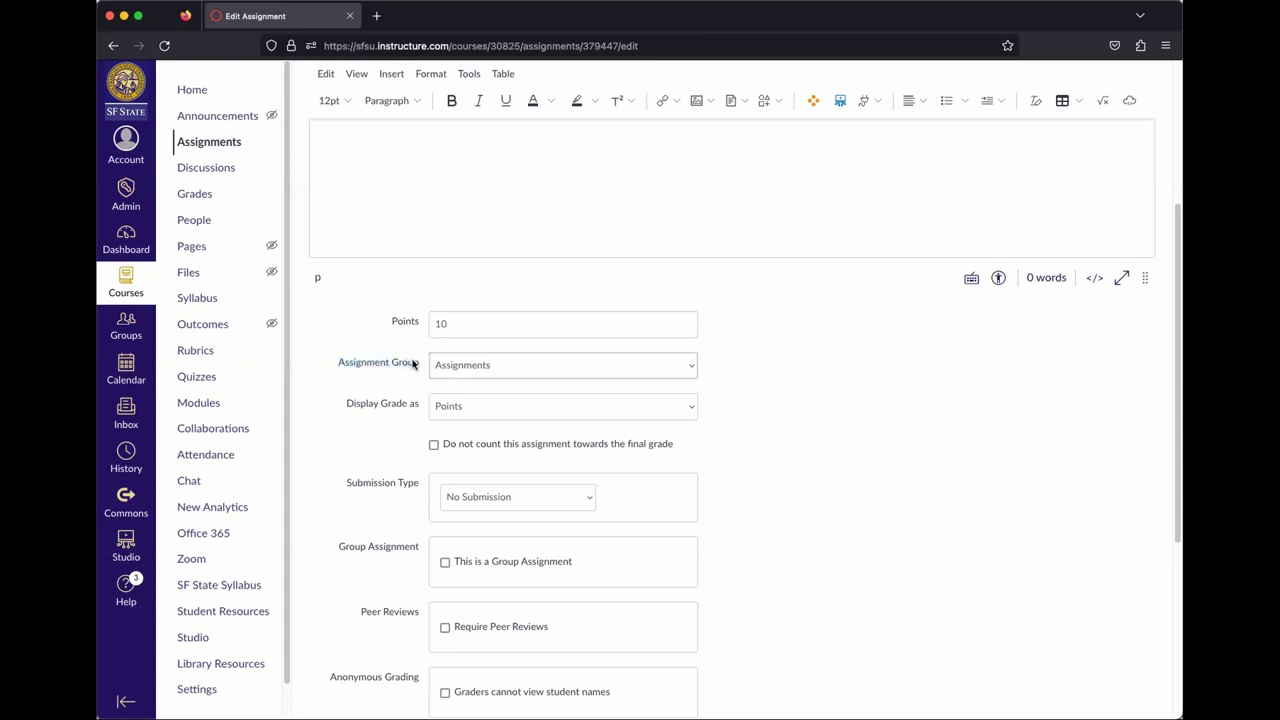
pyautogui.moveTo(418, 364); pyautogui.dragTo(335, 367)
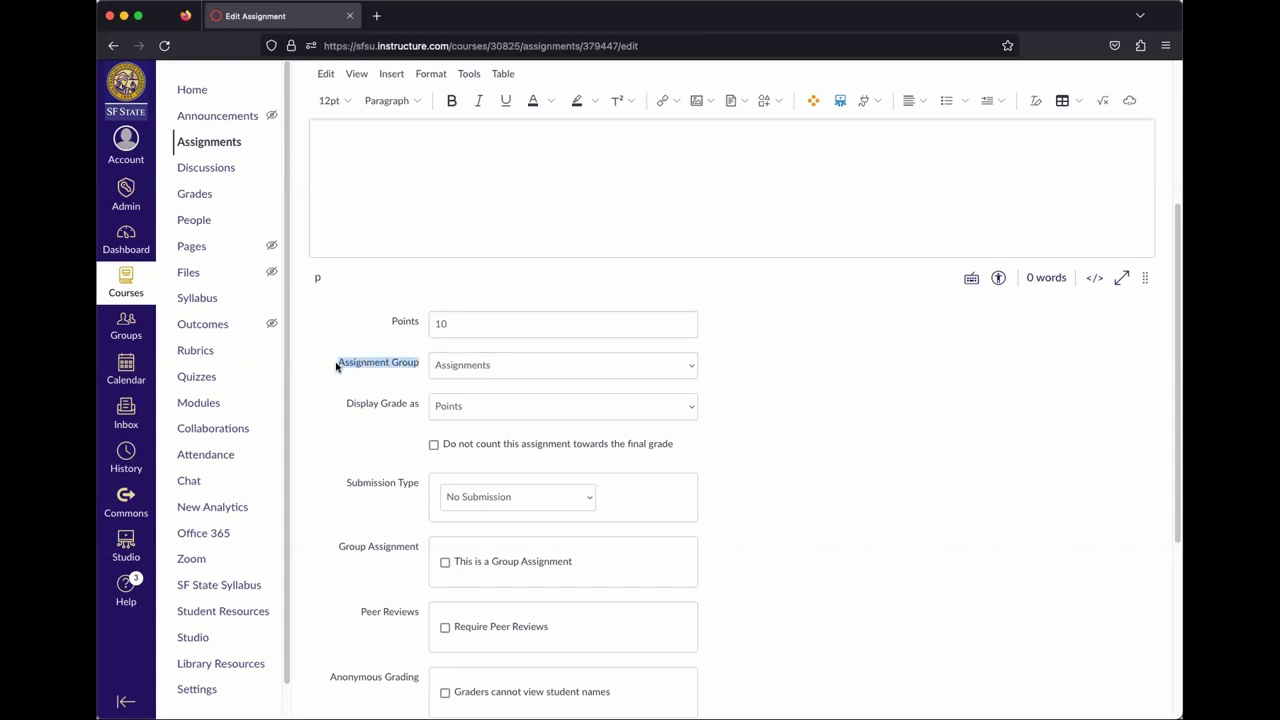
pyautogui.click(364, 388)
pyautogui.scroll(-1, 364, 388)
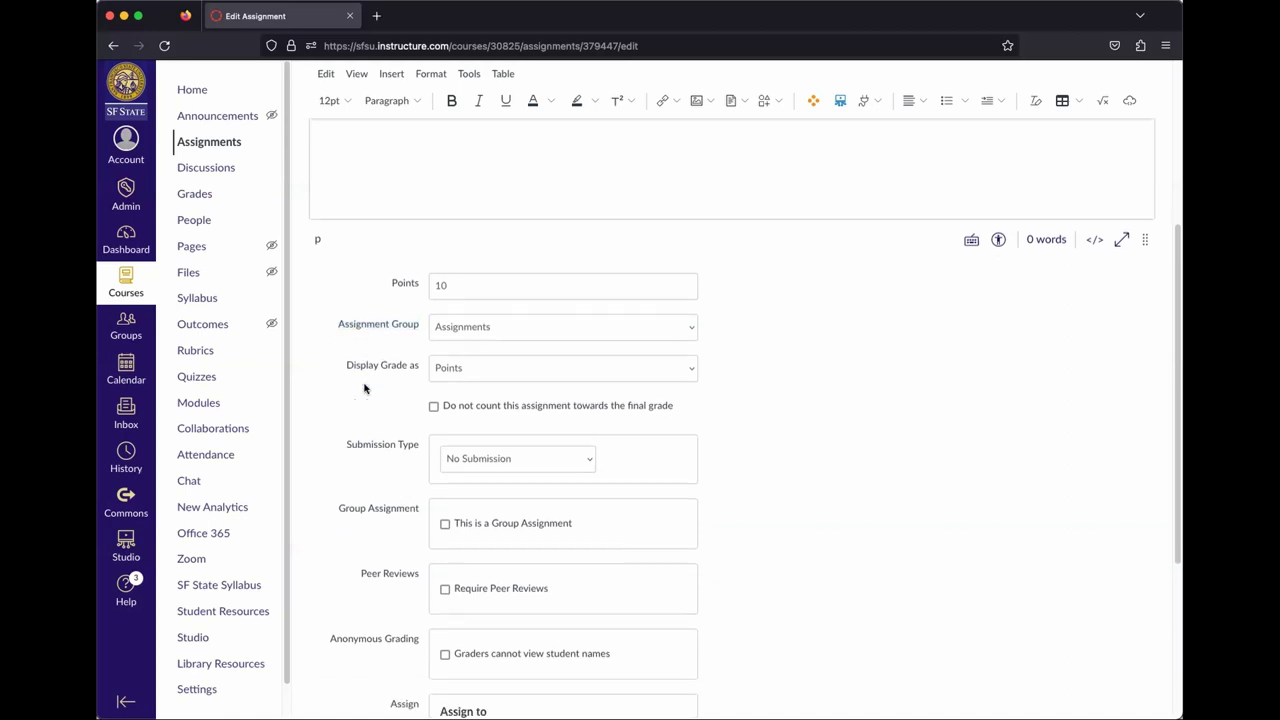
pyautogui.click(682, 363)
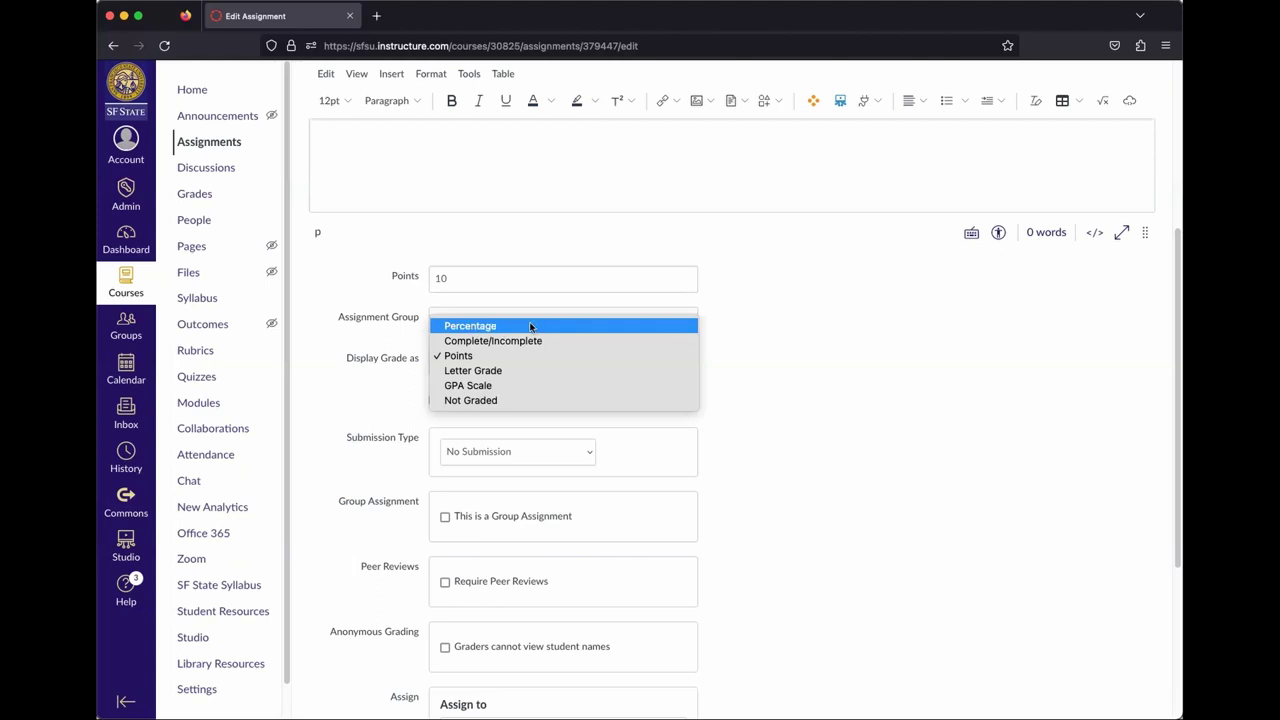
pyautogui.click(776, 370)
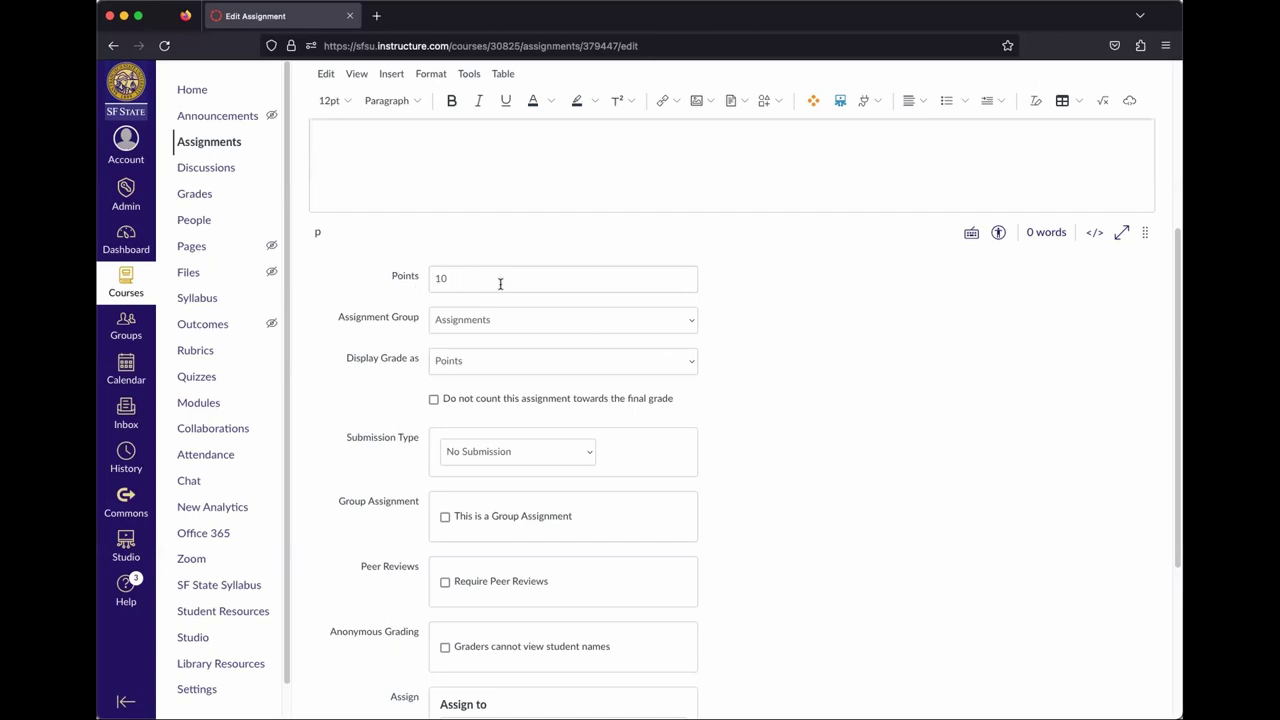
pyautogui.click(559, 365)
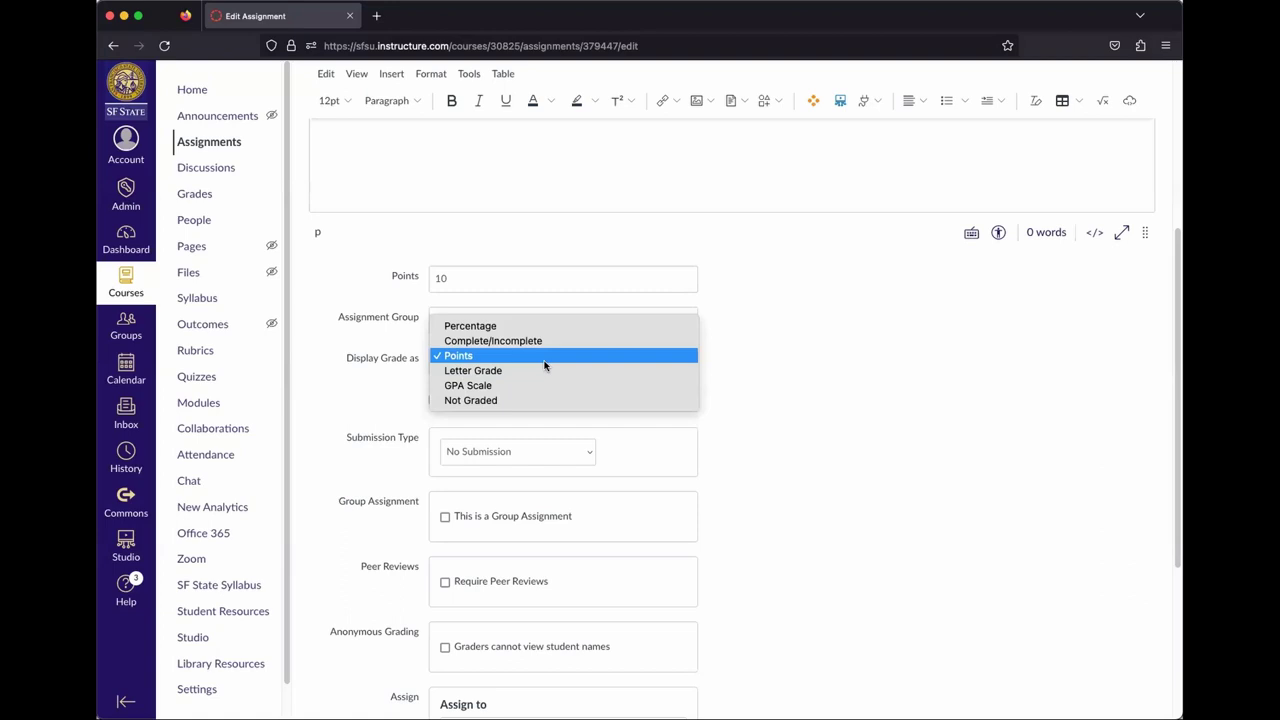
pyautogui.click(835, 403)
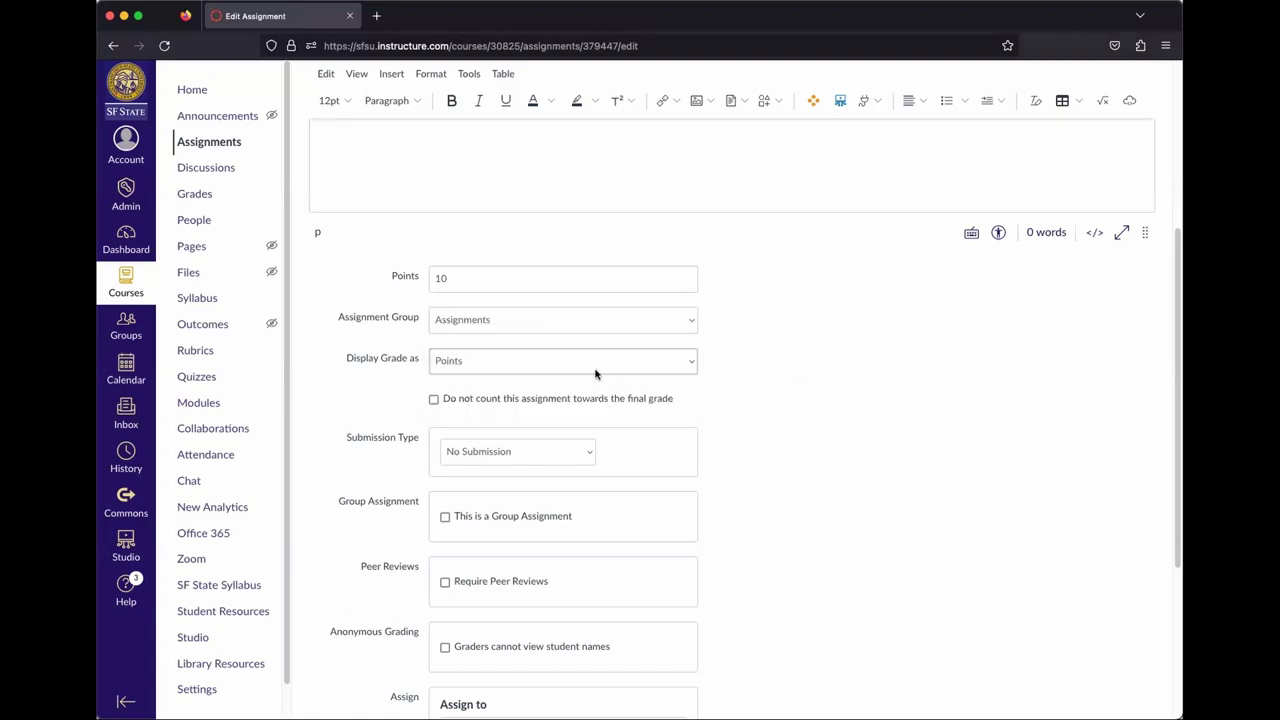
# Set Paper 4's submission type to Online and allow File Uploads as the entry option
pyautogui.scroll(-4, 815, 428)
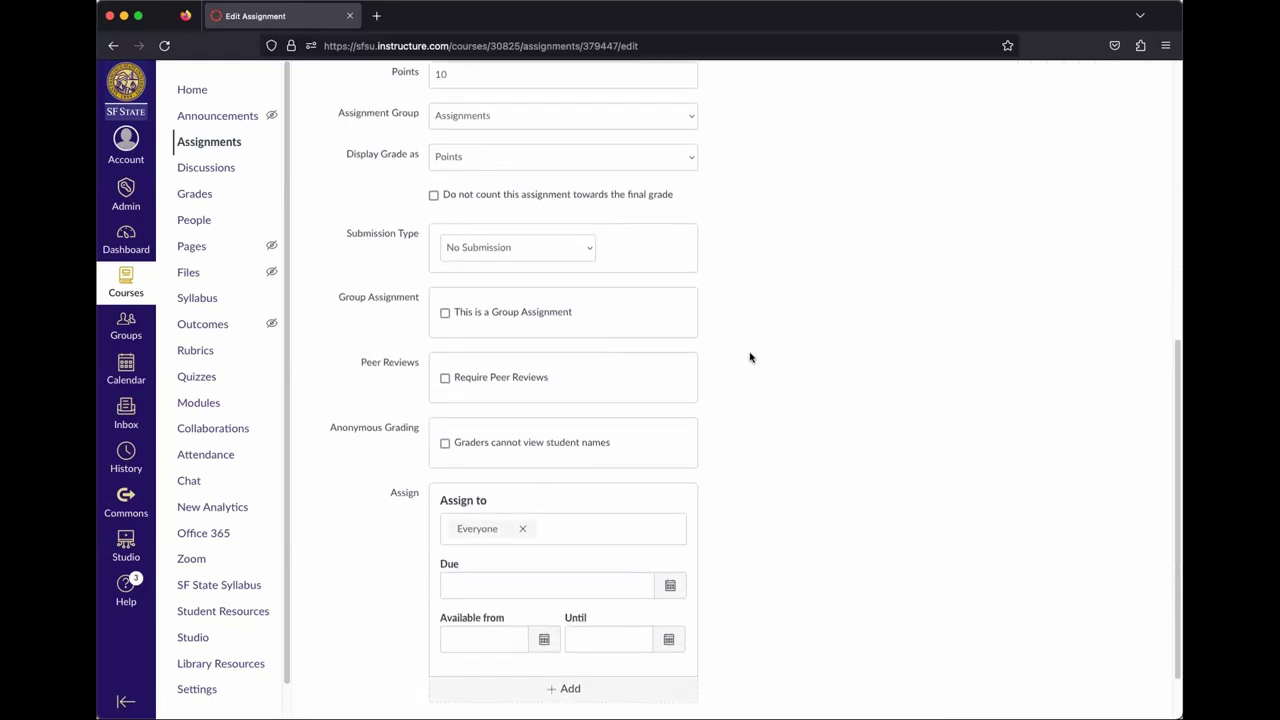
pyautogui.click(569, 258)
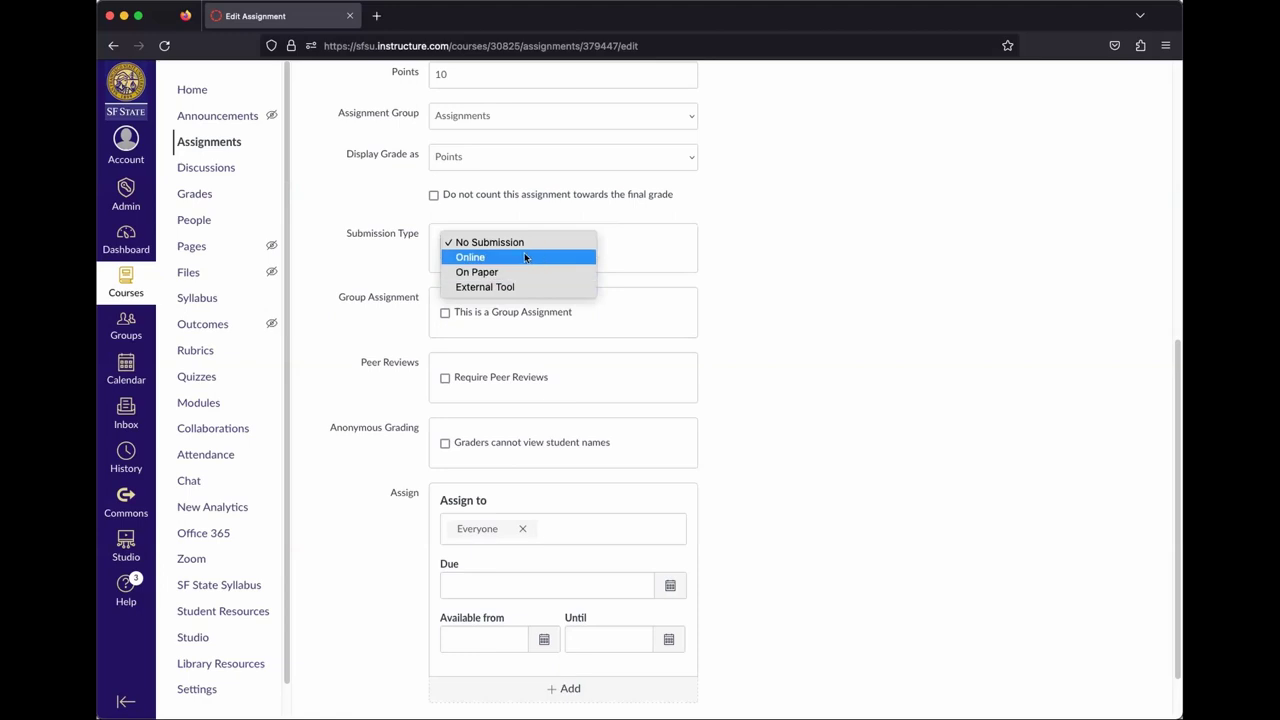
pyautogui.click(524, 257)
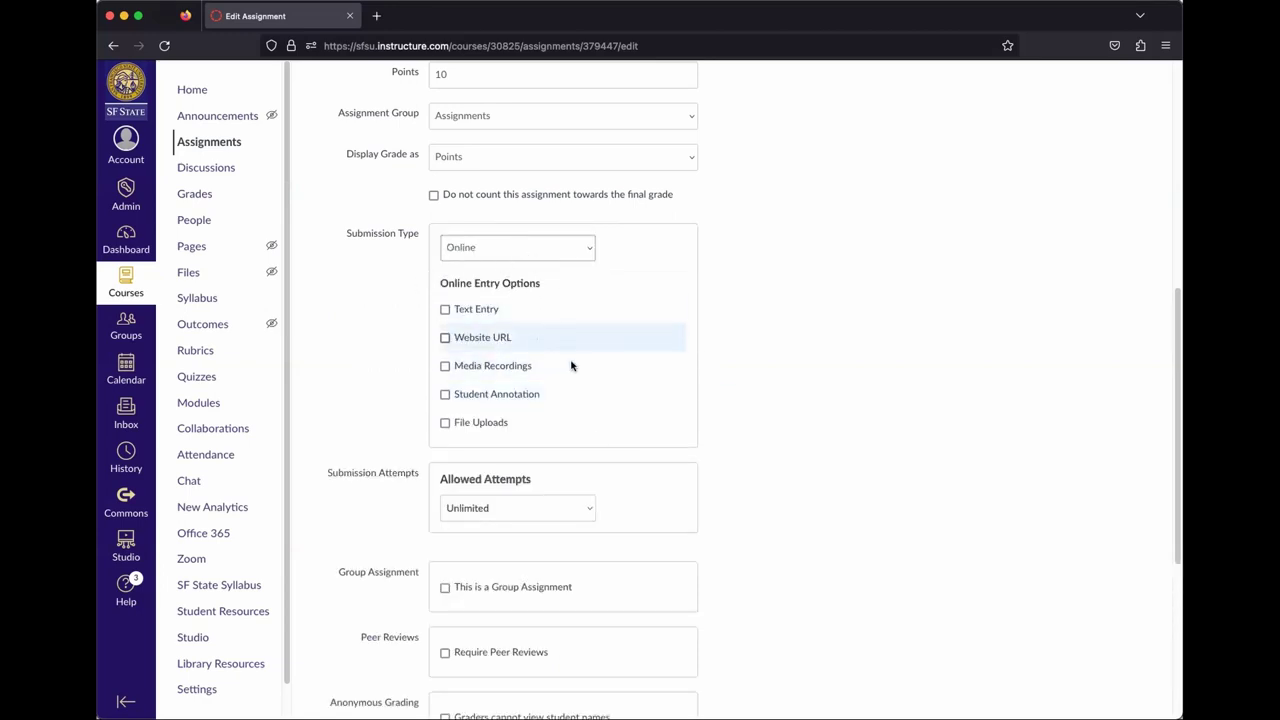
pyautogui.click(476, 424)
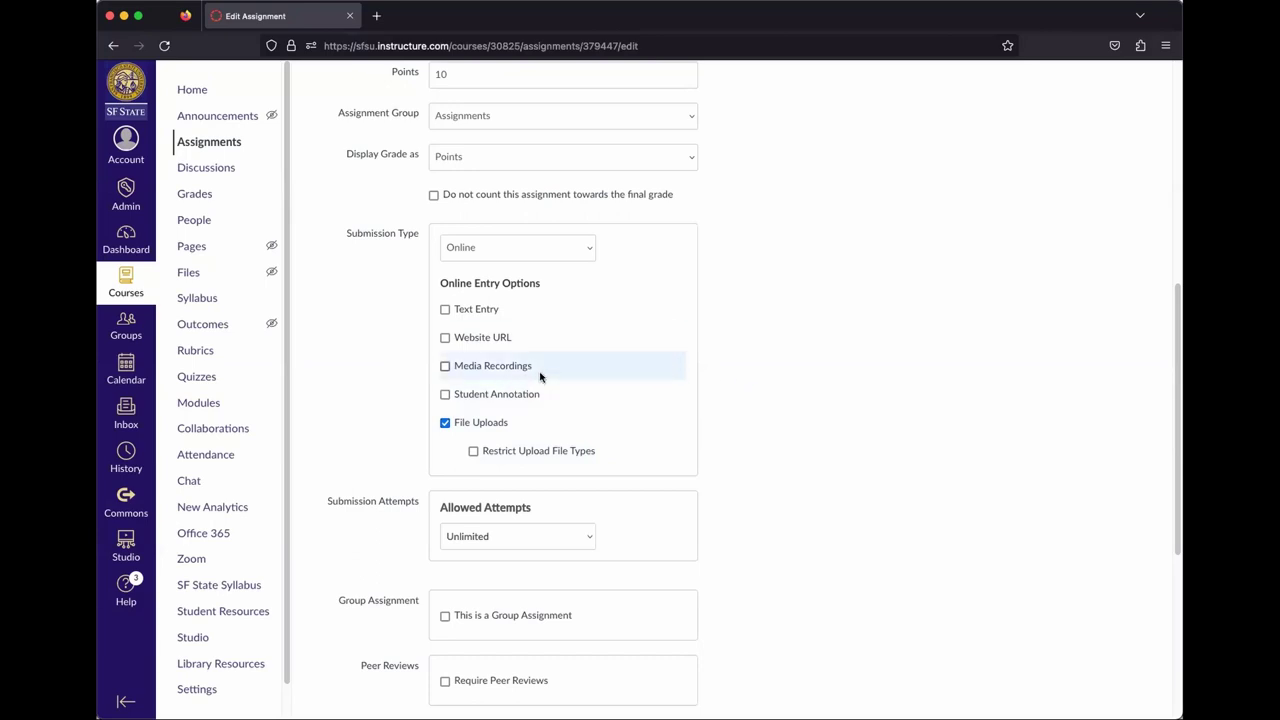
# Examine the Media Recordings entry option and the choices for the number of allowed submission attempts
pyautogui.moveTo(550, 372); pyautogui.dragTo(428, 368)
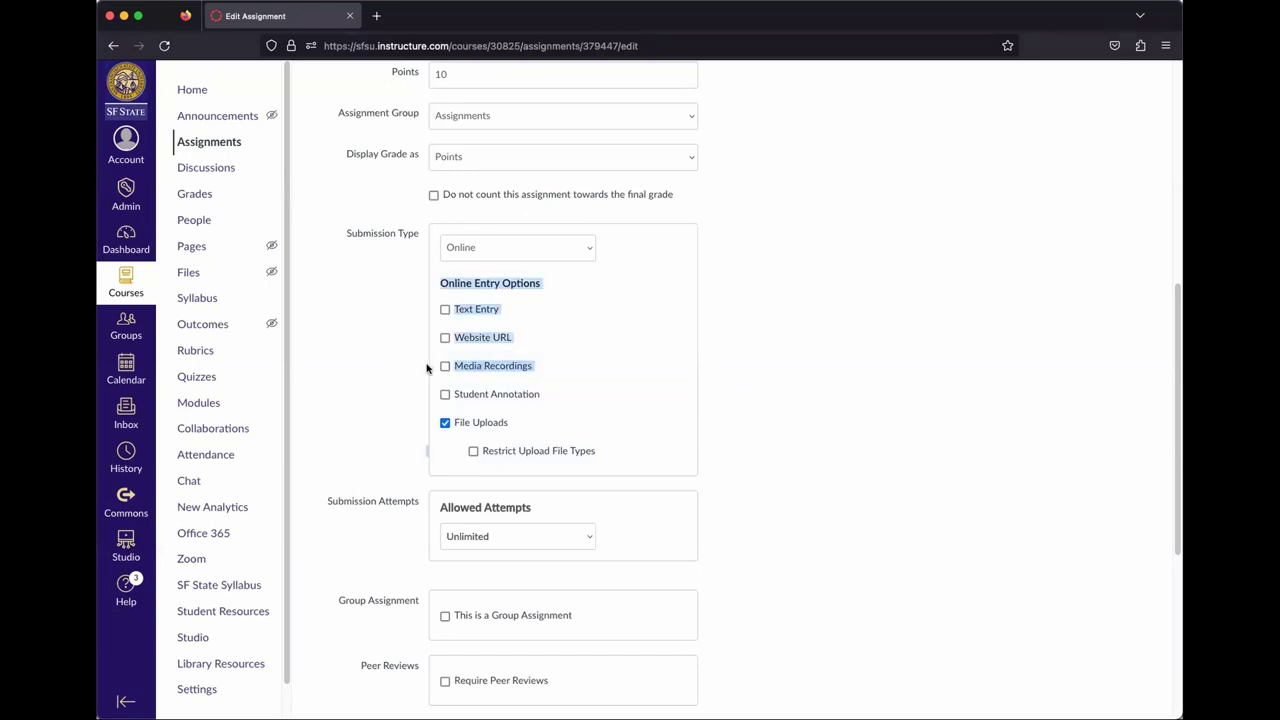
pyautogui.click(785, 390)
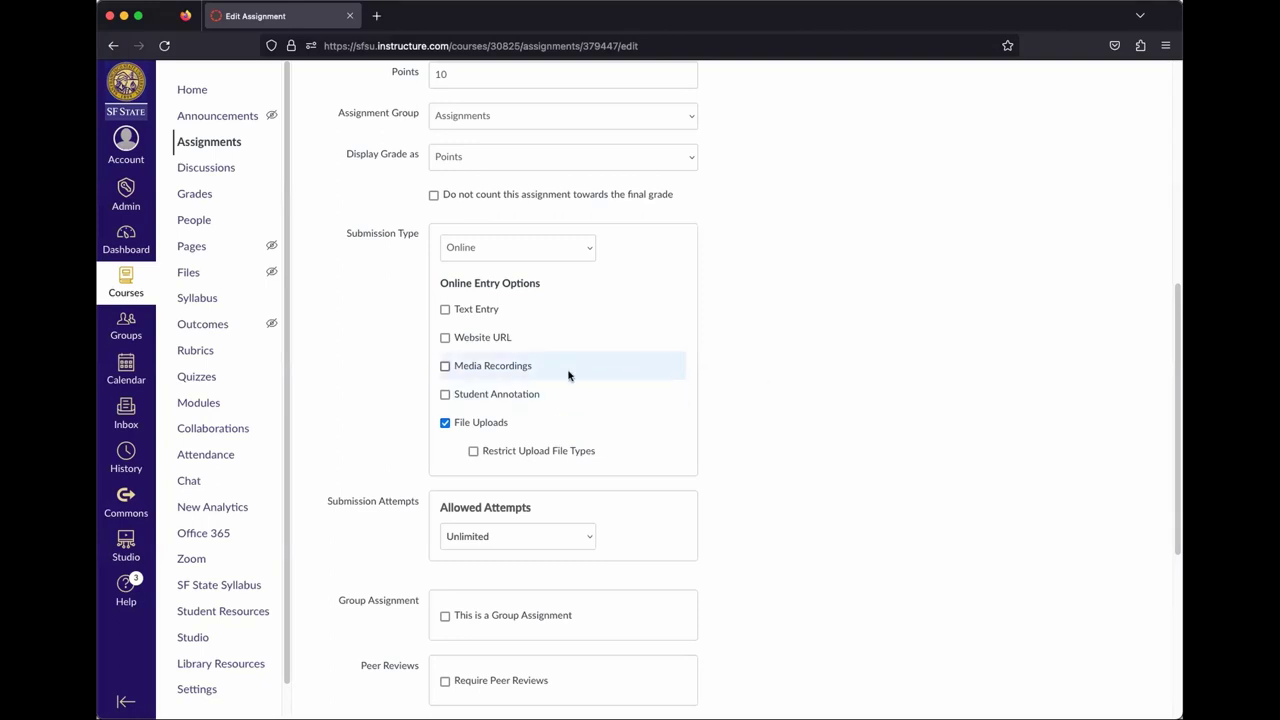
pyautogui.moveTo(555, 374); pyautogui.dragTo(443, 371)
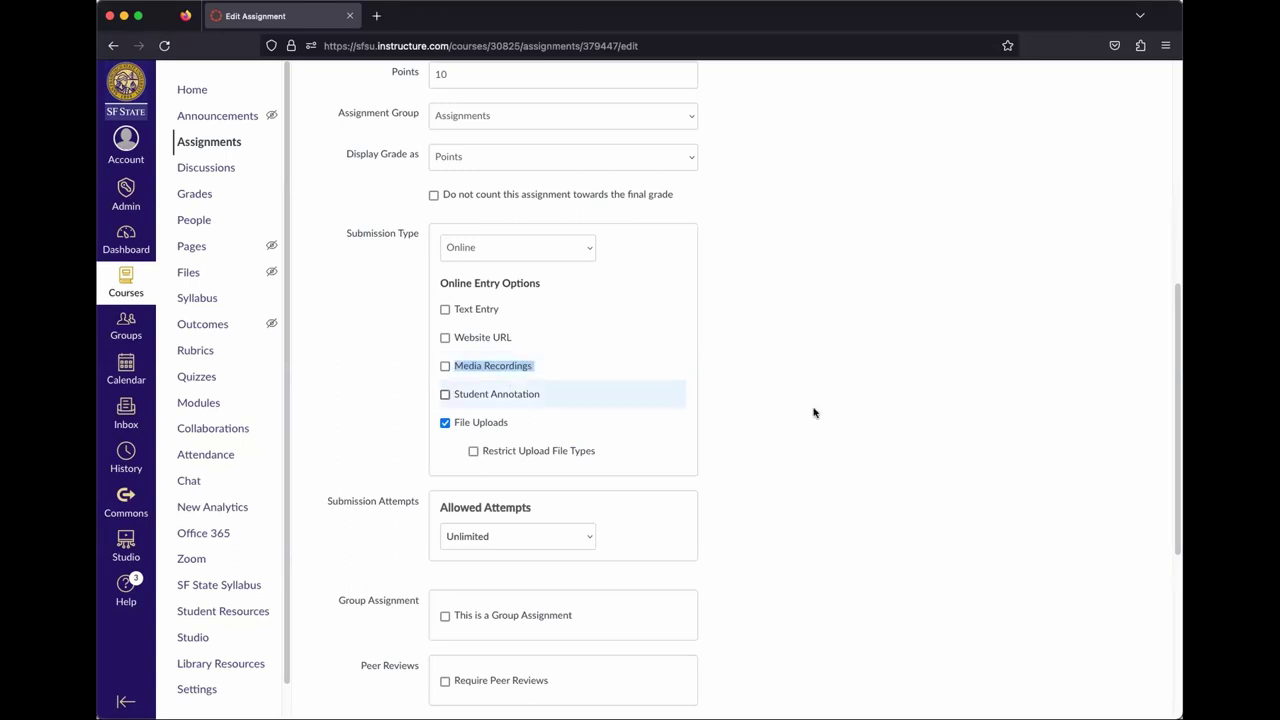
pyautogui.click(794, 431)
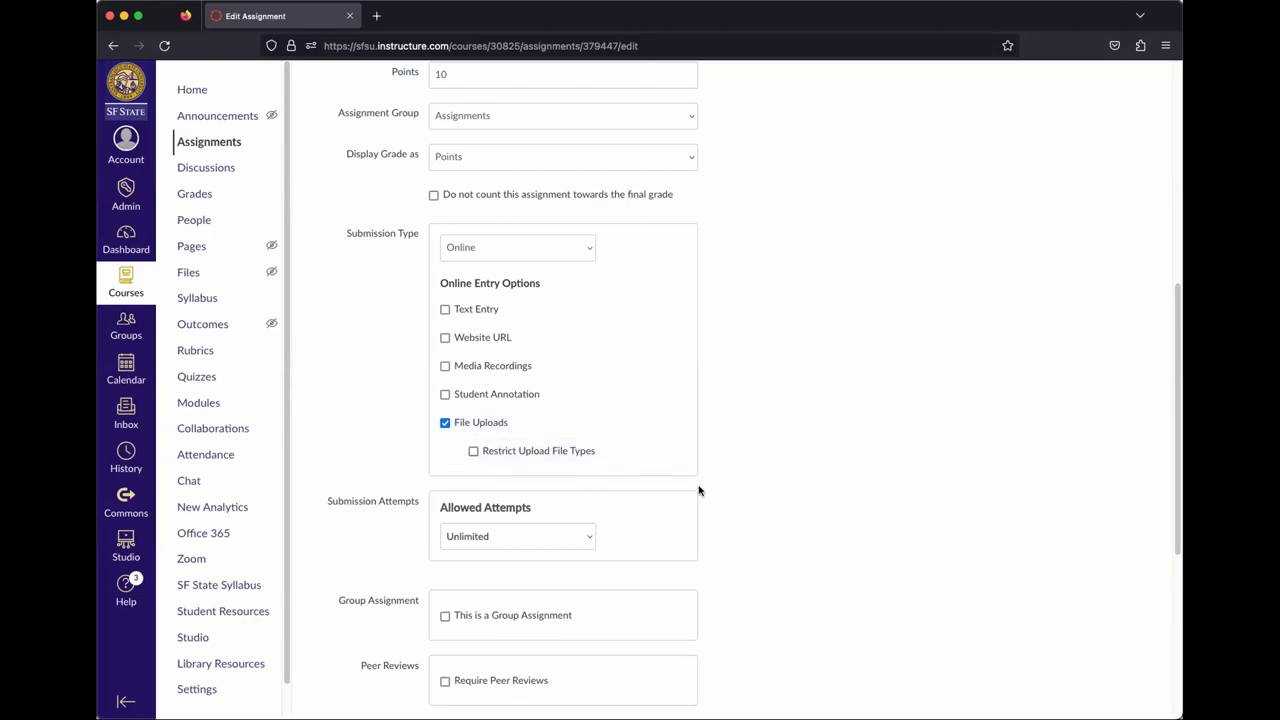
pyautogui.scroll(-2, 785, 459)
pyautogui.scroll(-5, 787, 458)
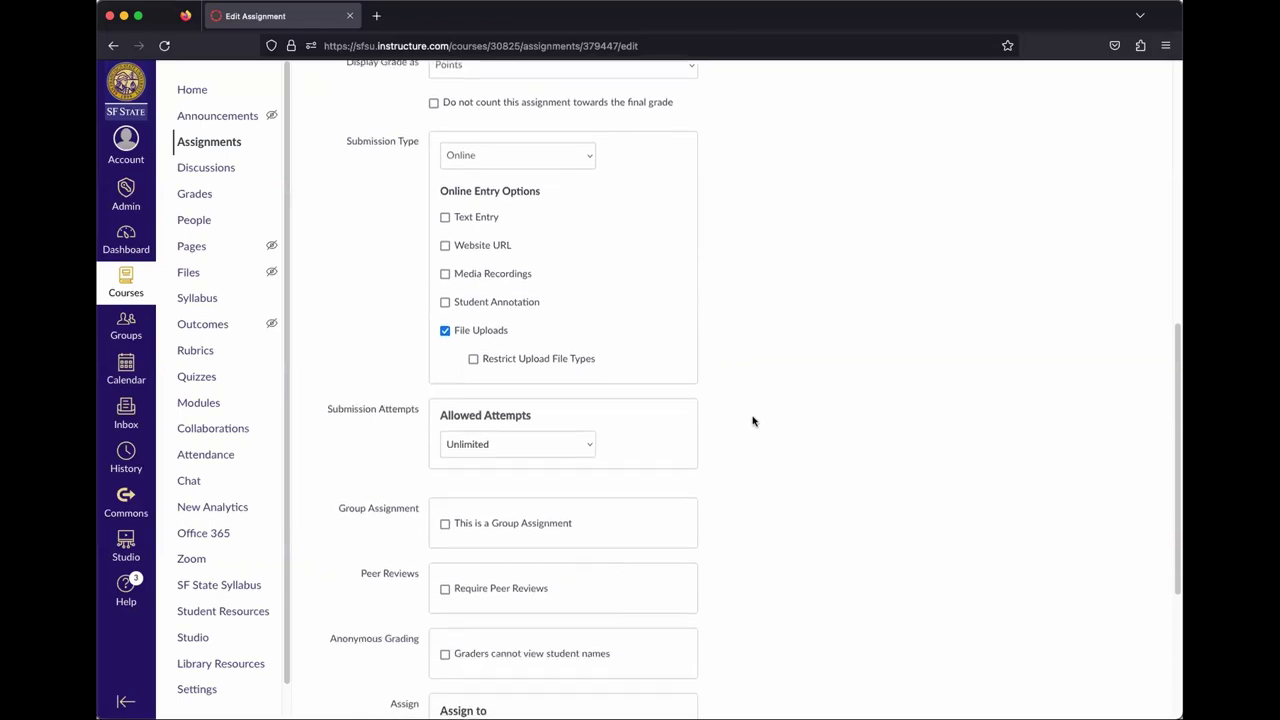
pyautogui.scroll(-1, 765, 420)
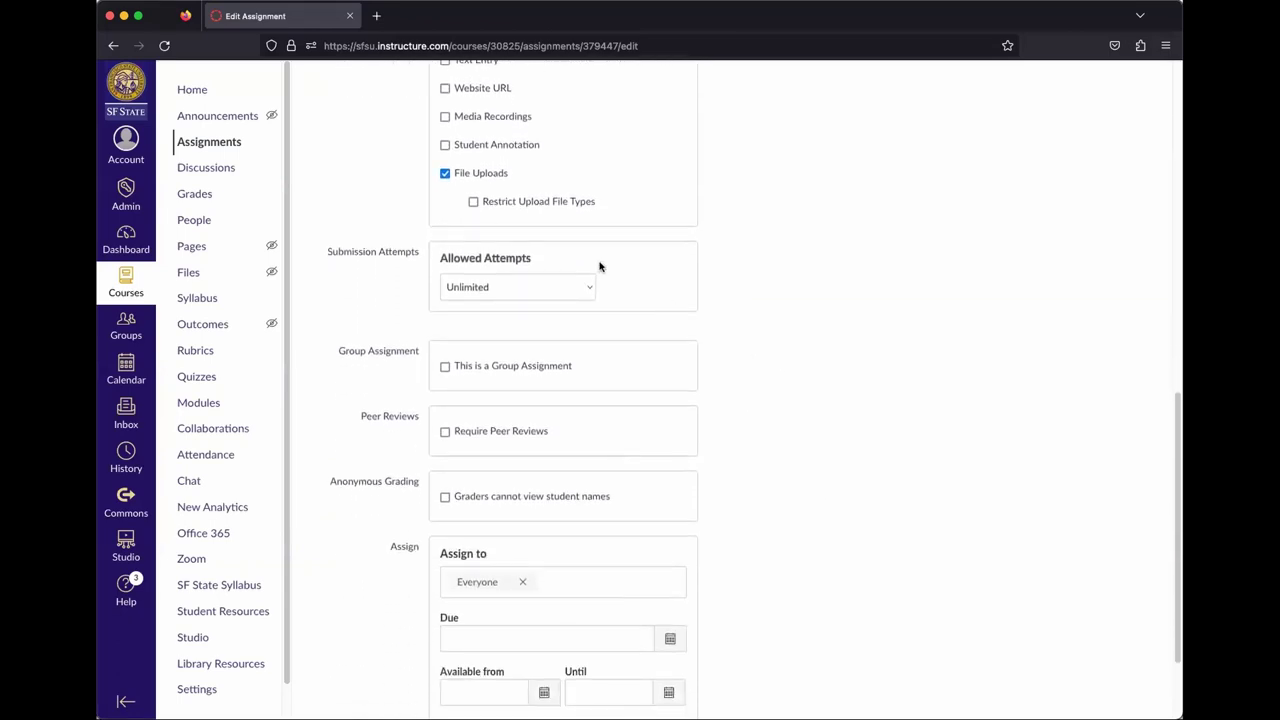
pyautogui.scroll(-1, 782, 293)
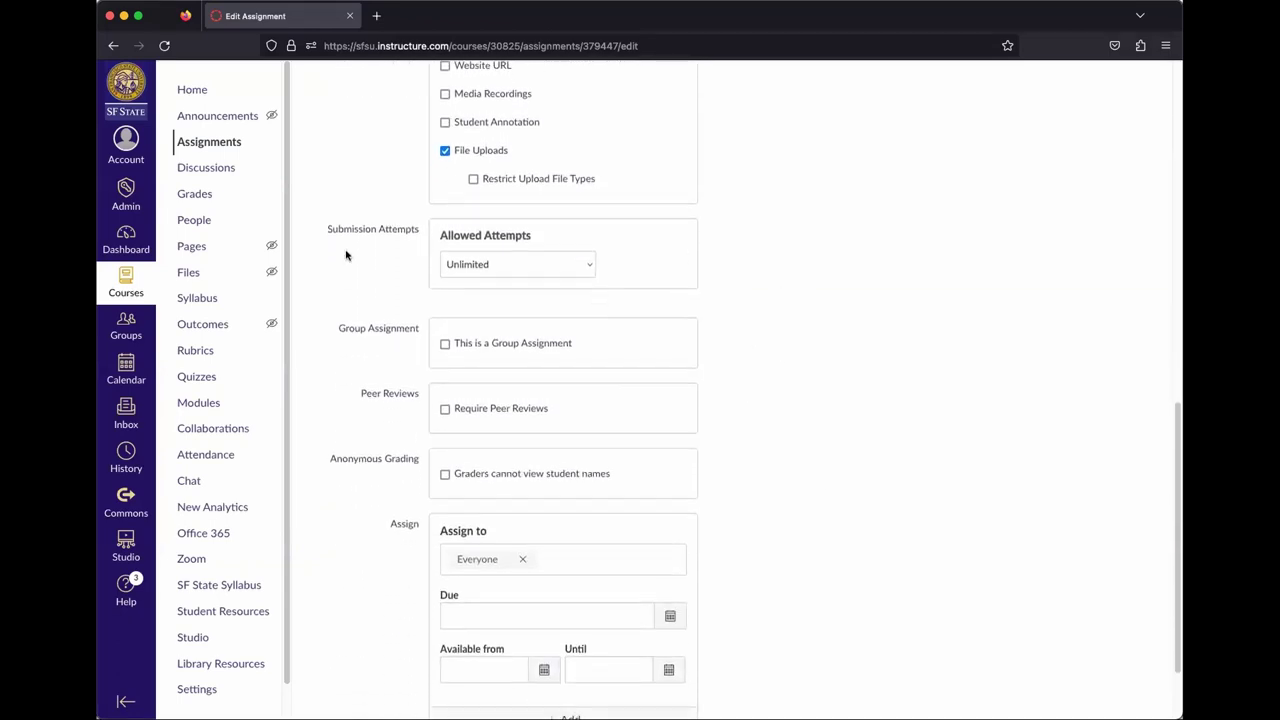
pyautogui.click(570, 263)
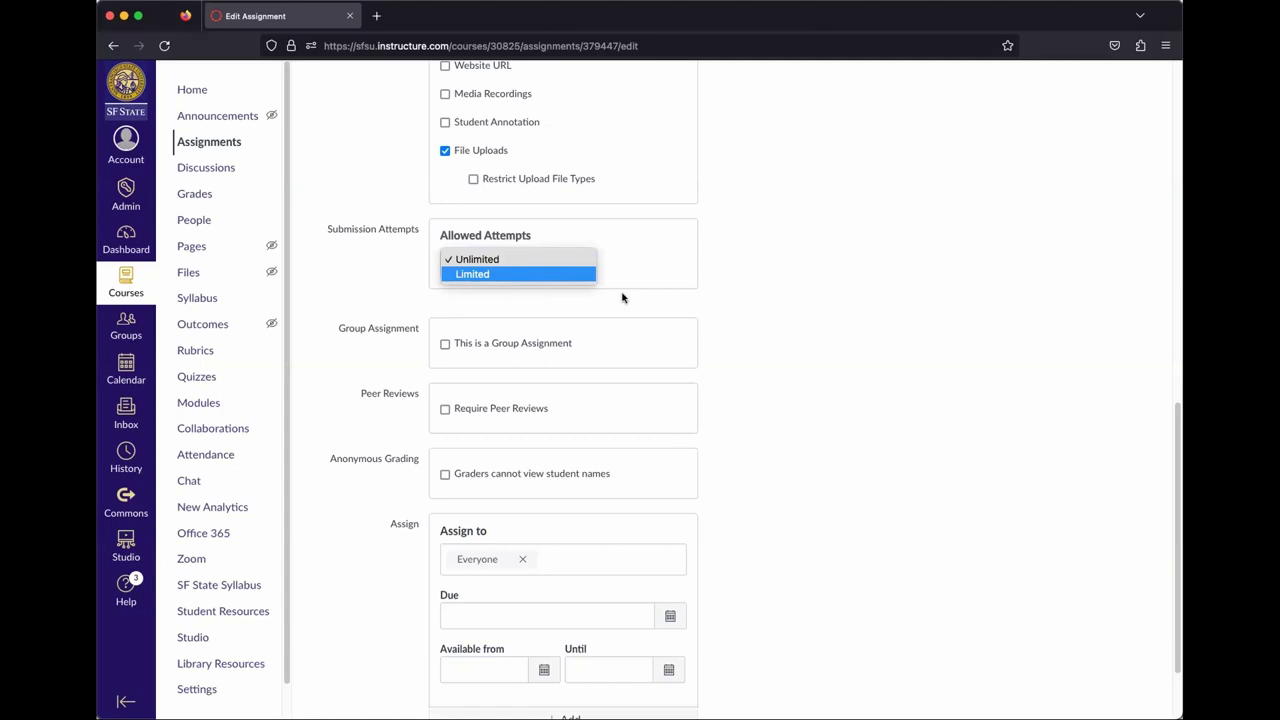
pyautogui.click(745, 305)
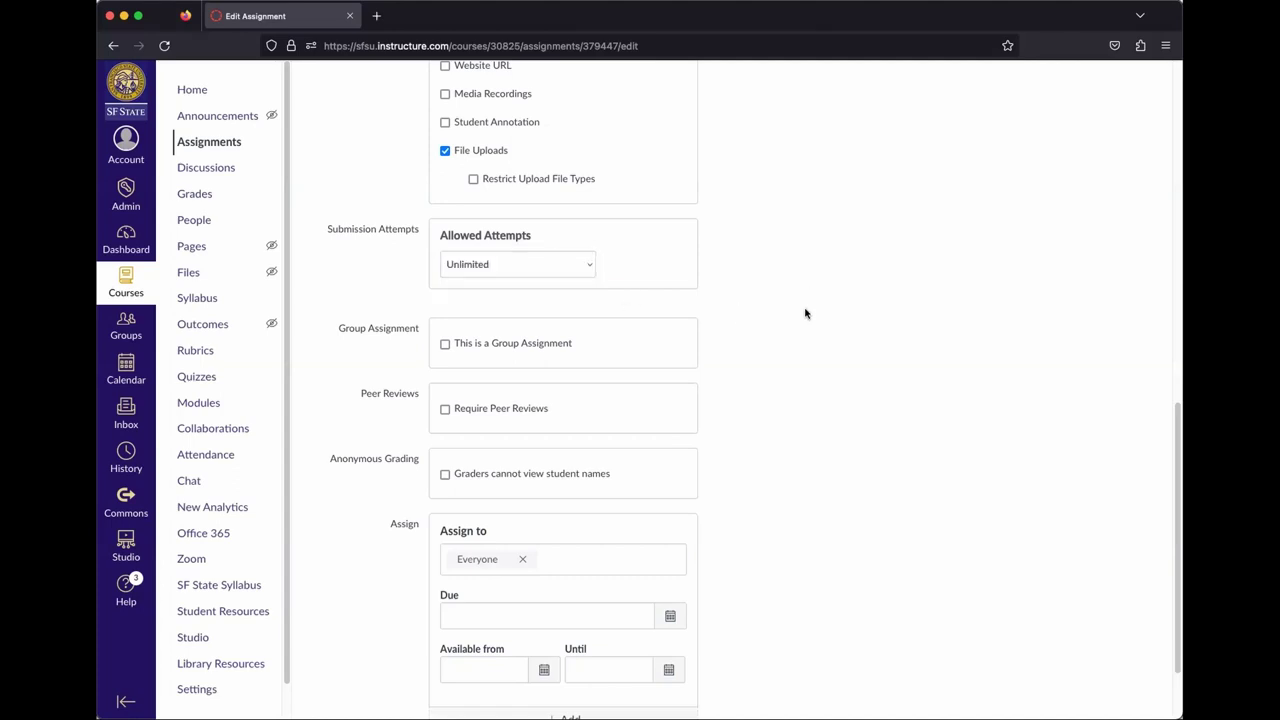
# Set Paper 4's due date for everyone to Oct 27, 2023, 11:59 PM
pyautogui.scroll(-2, 798, 318)
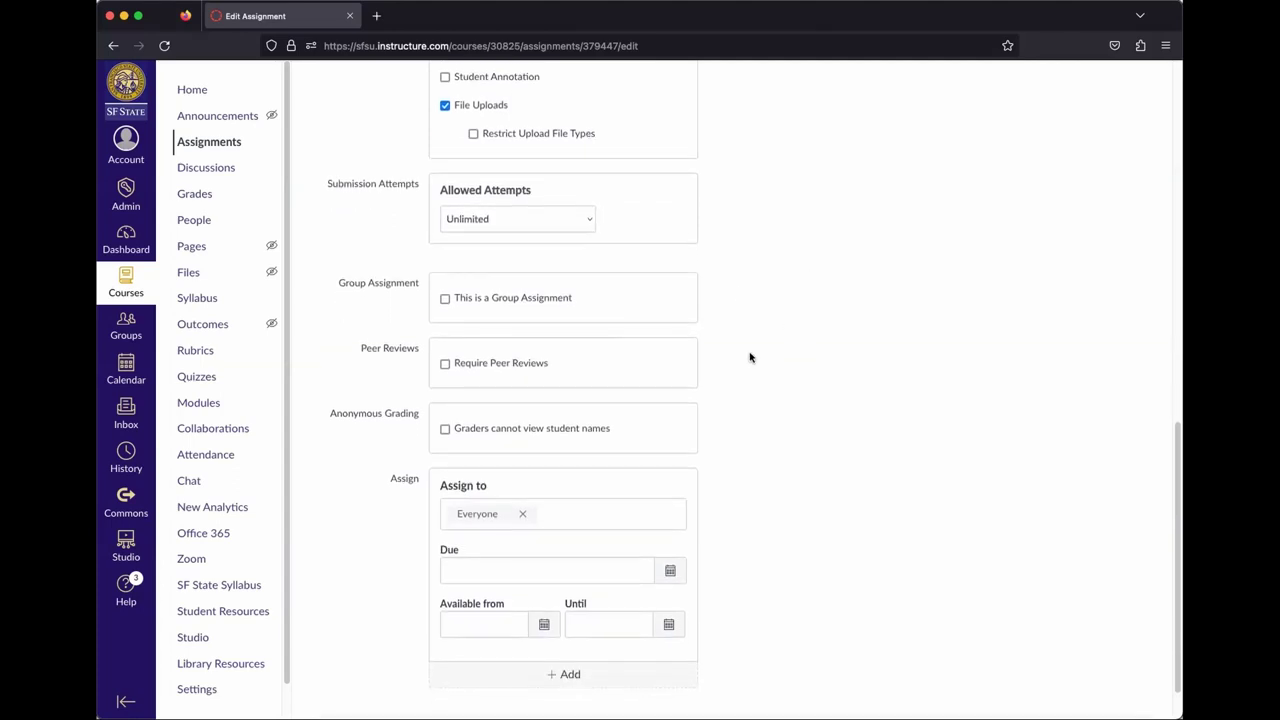
pyautogui.scroll(-1, 655, 340)
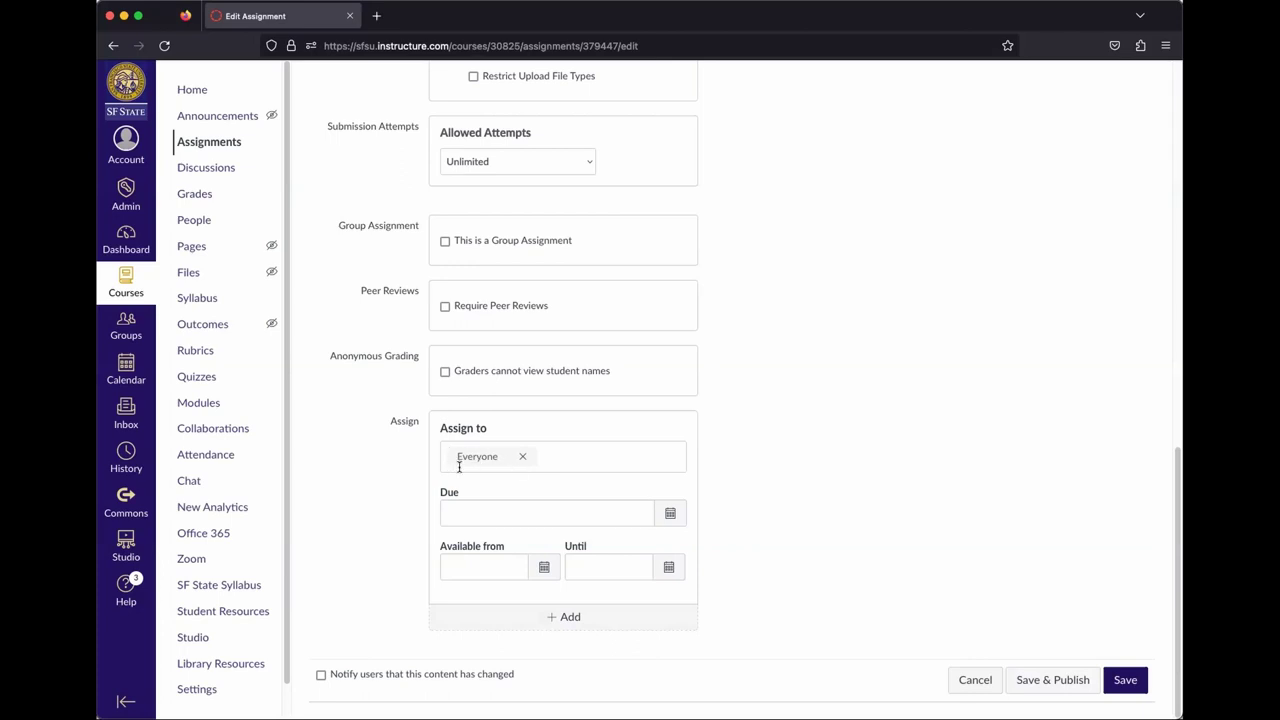
pyautogui.click(667, 514)
pyautogui.click(597, 539)
pyautogui.click(575, 644)
pyautogui.click(792, 598)
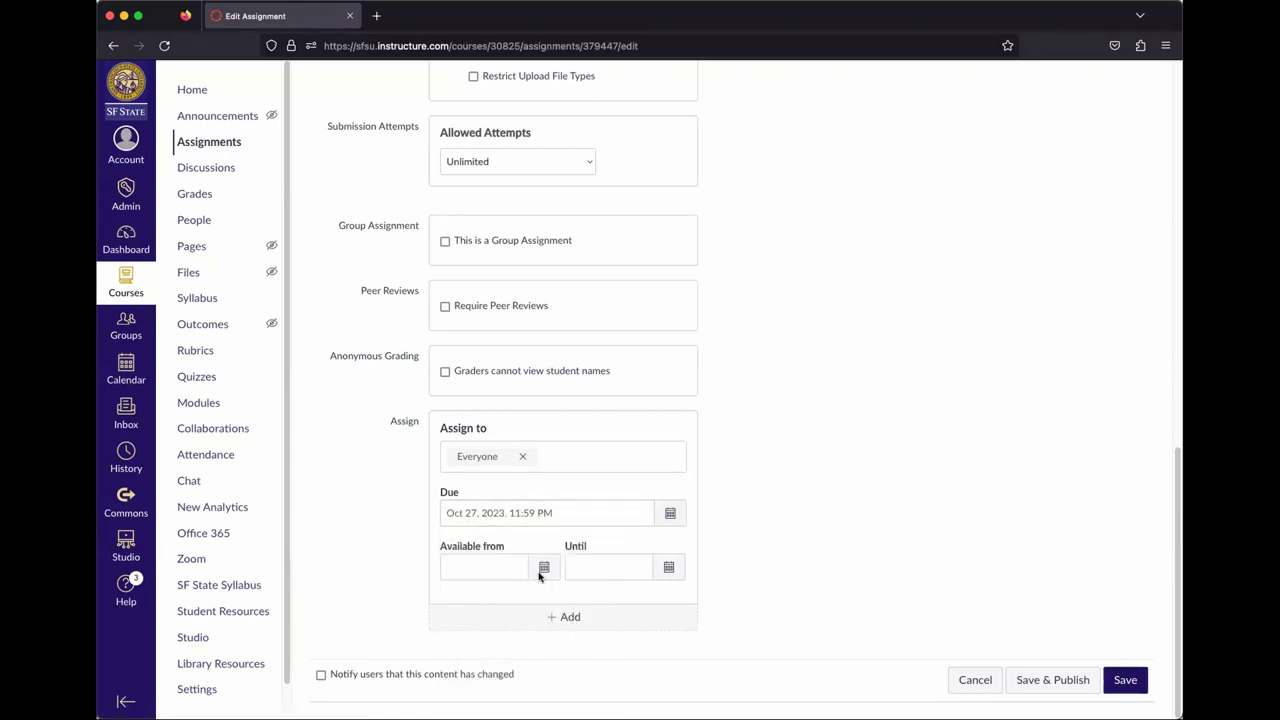
# Set the availability end date of Paper 4 for everyone to Nov 3, 2023
pyautogui.click(477, 572)
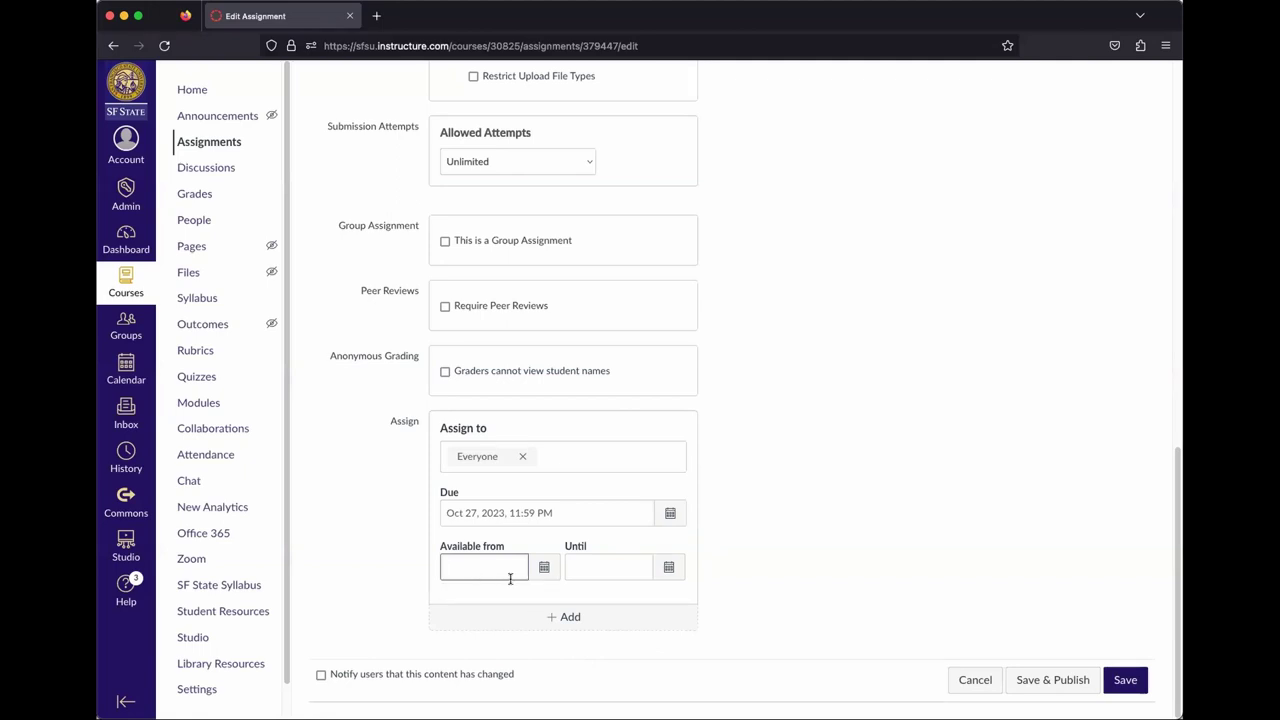
pyautogui.click(589, 570)
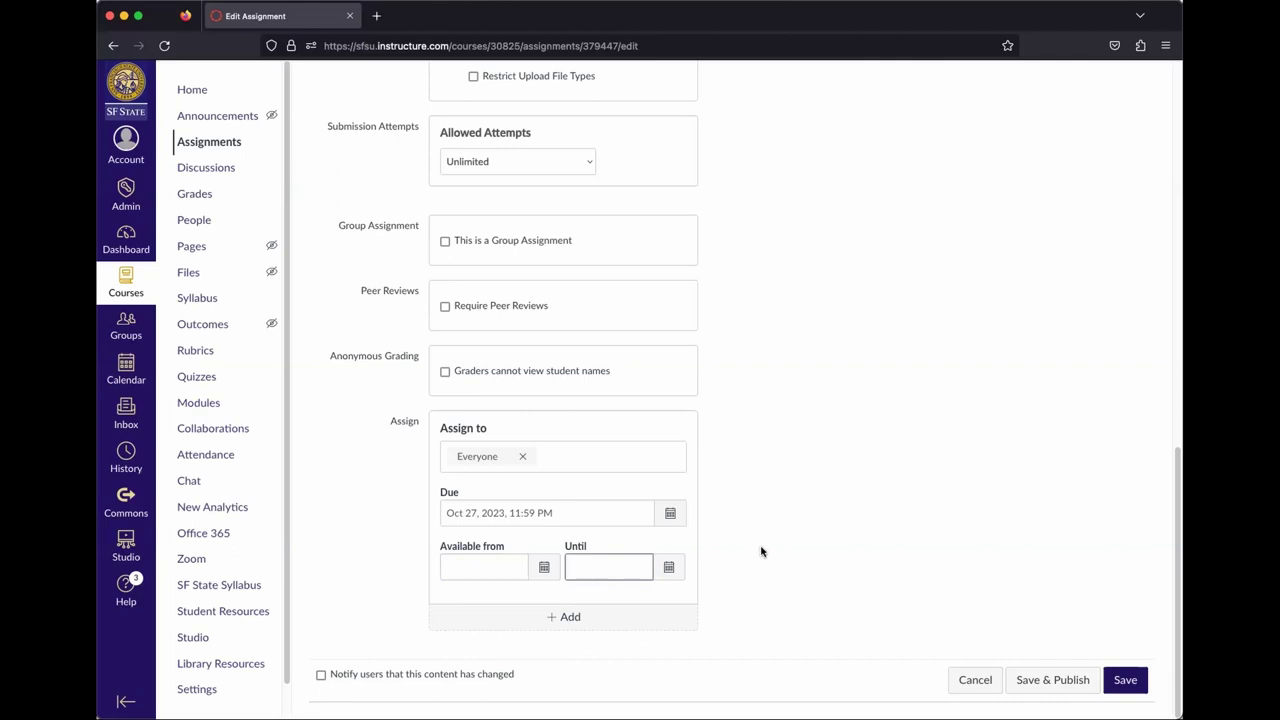
pyautogui.moveTo(562, 546); pyautogui.dragTo(604, 551)
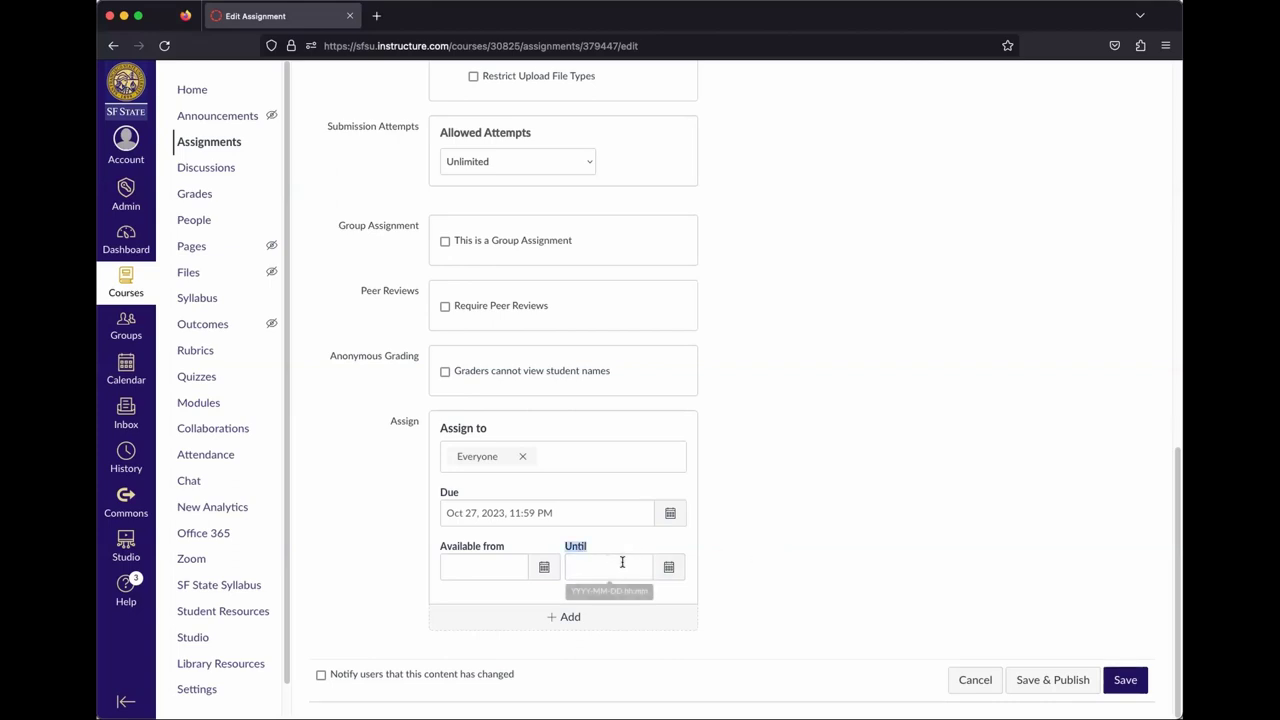
pyautogui.click(768, 556)
pyautogui.click(669, 567)
pyautogui.click(723, 388)
pyautogui.click(723, 388)
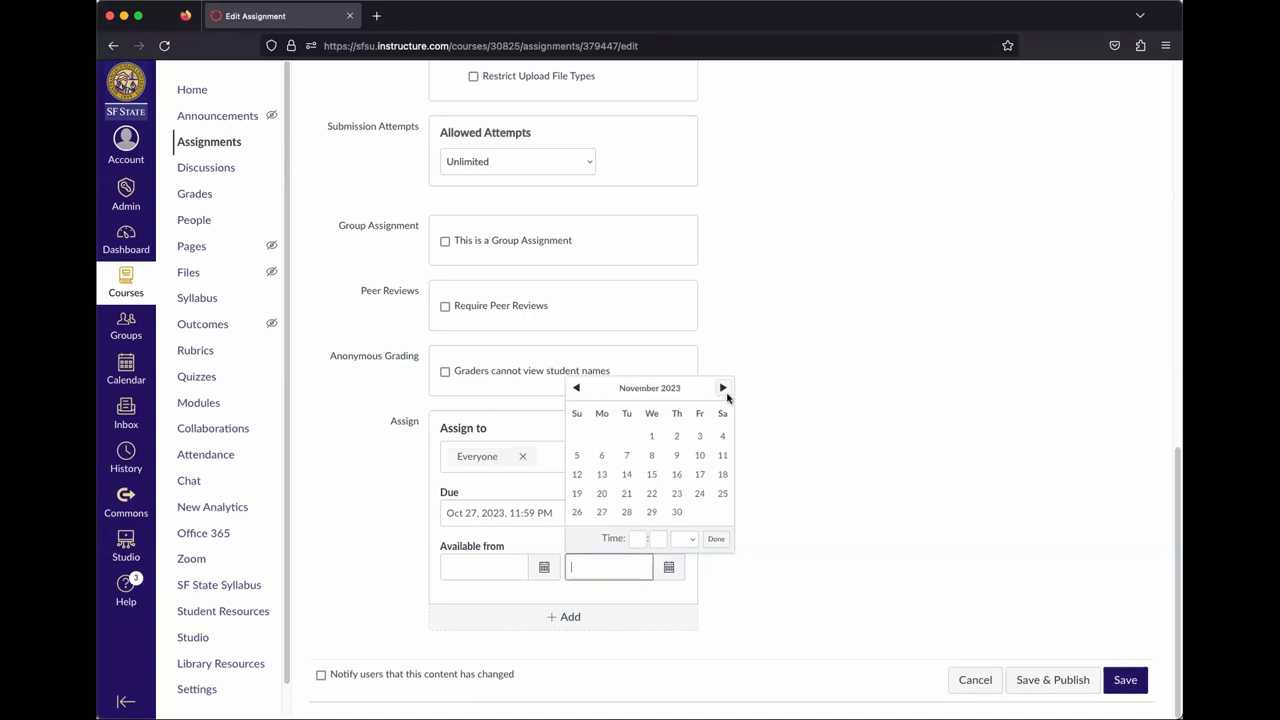
pyautogui.click(699, 436)
pyautogui.click(783, 579)
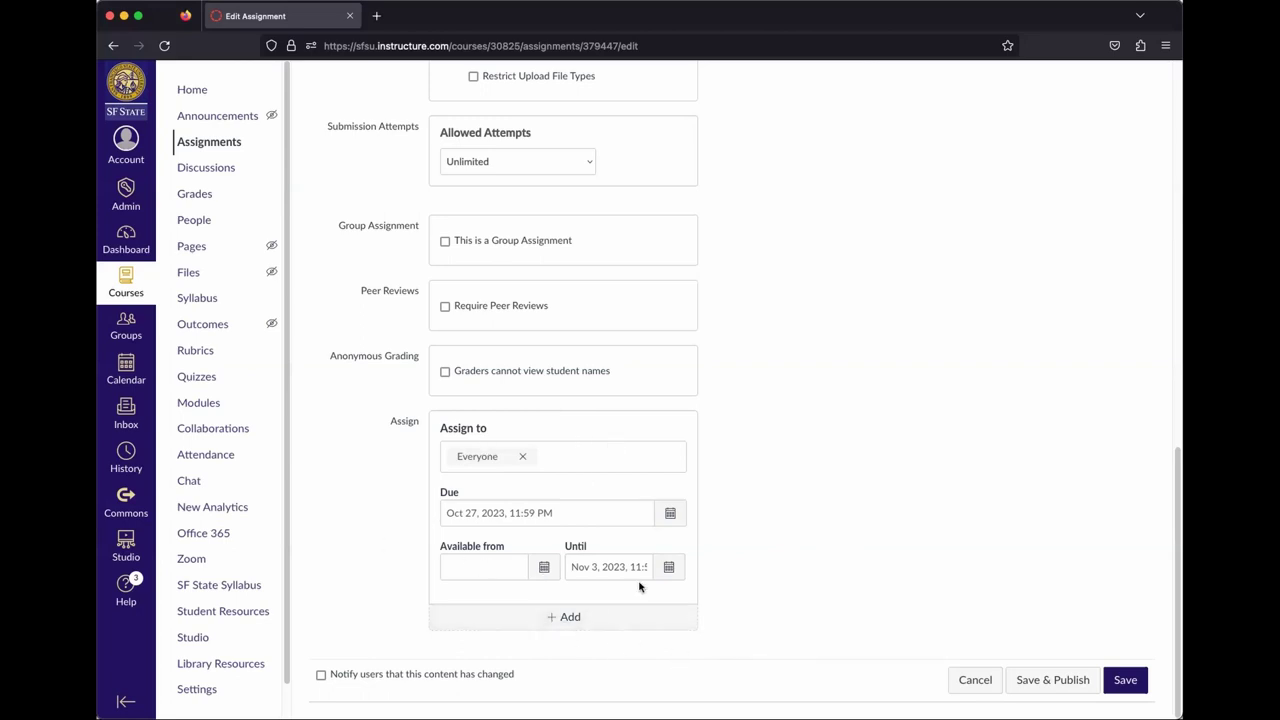
# Add a separate assignee entry for the last listed student with a due date of Oct 31, 2023, 11:59 PM
pyautogui.click(562, 620)
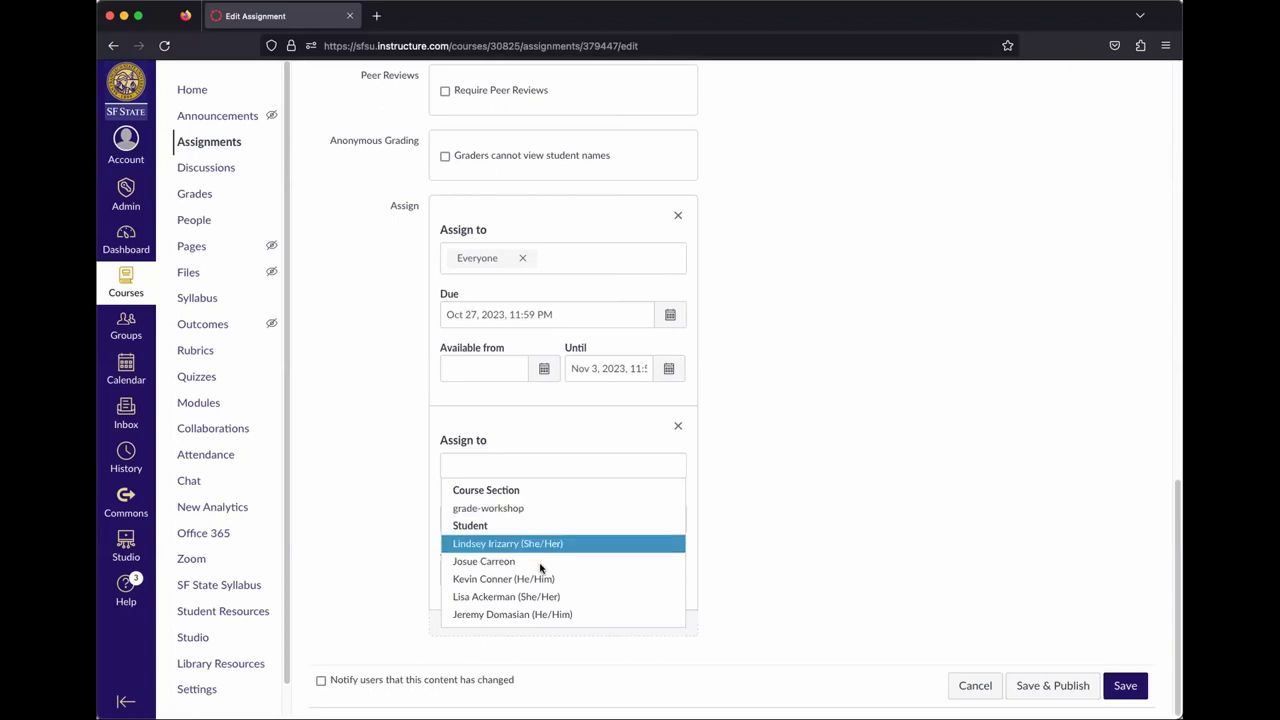
pyautogui.click(548, 609)
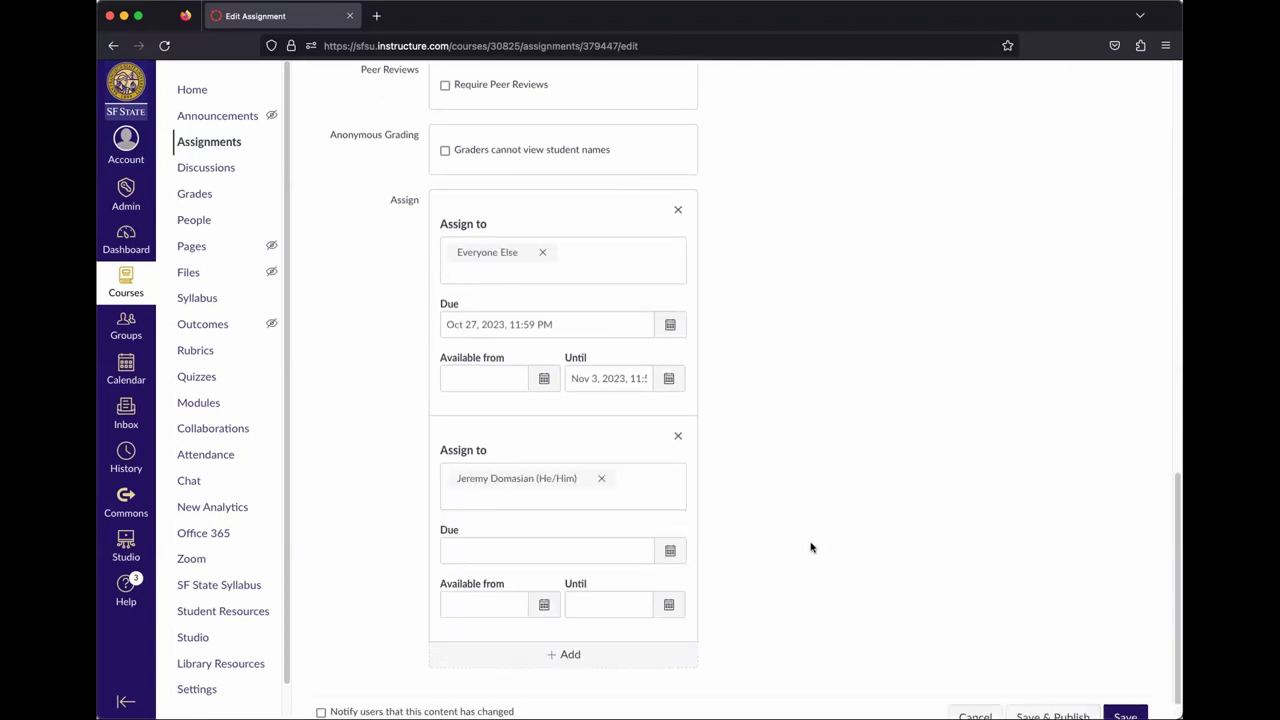
pyautogui.click(672, 551)
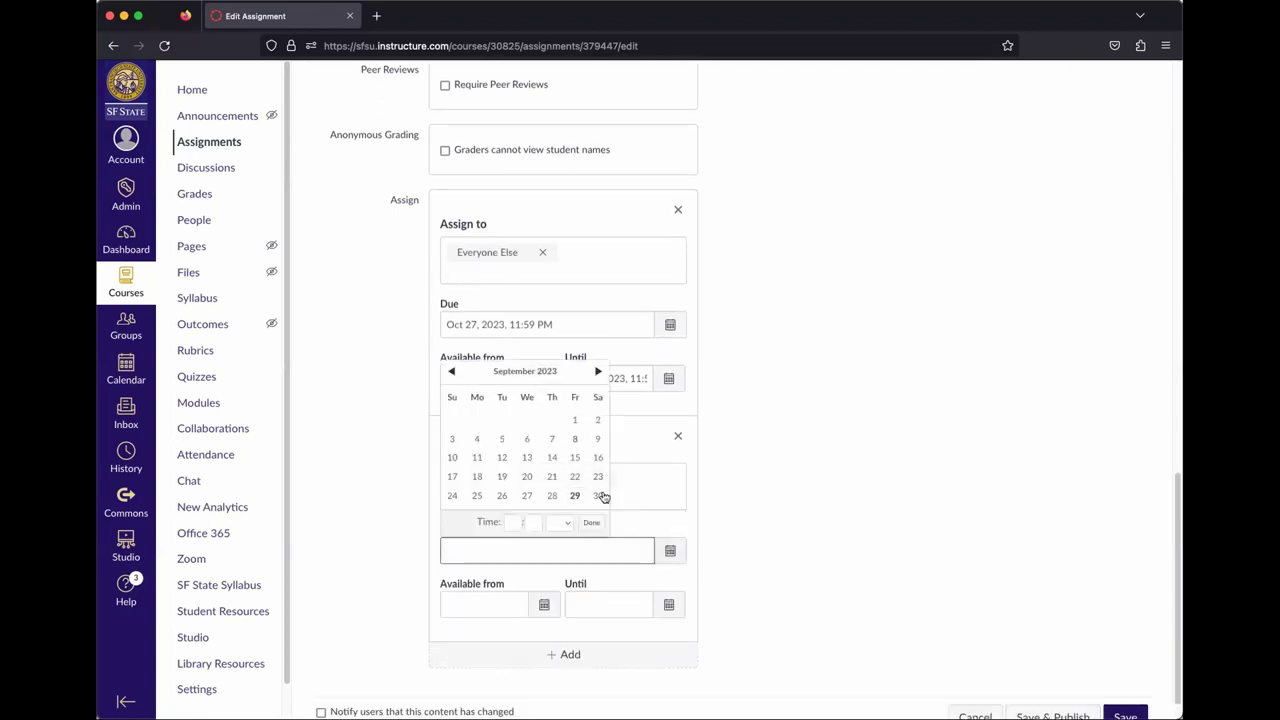
pyautogui.click(597, 373)
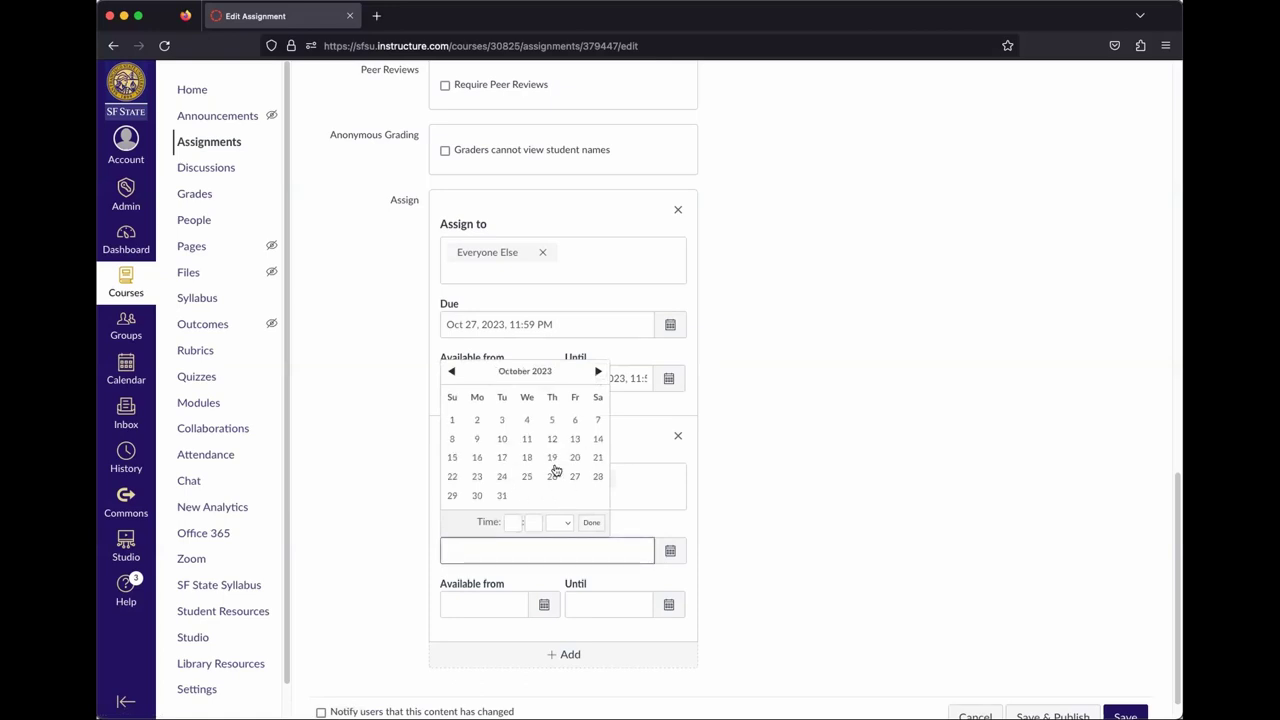
pyautogui.click(505, 496)
pyautogui.click(772, 614)
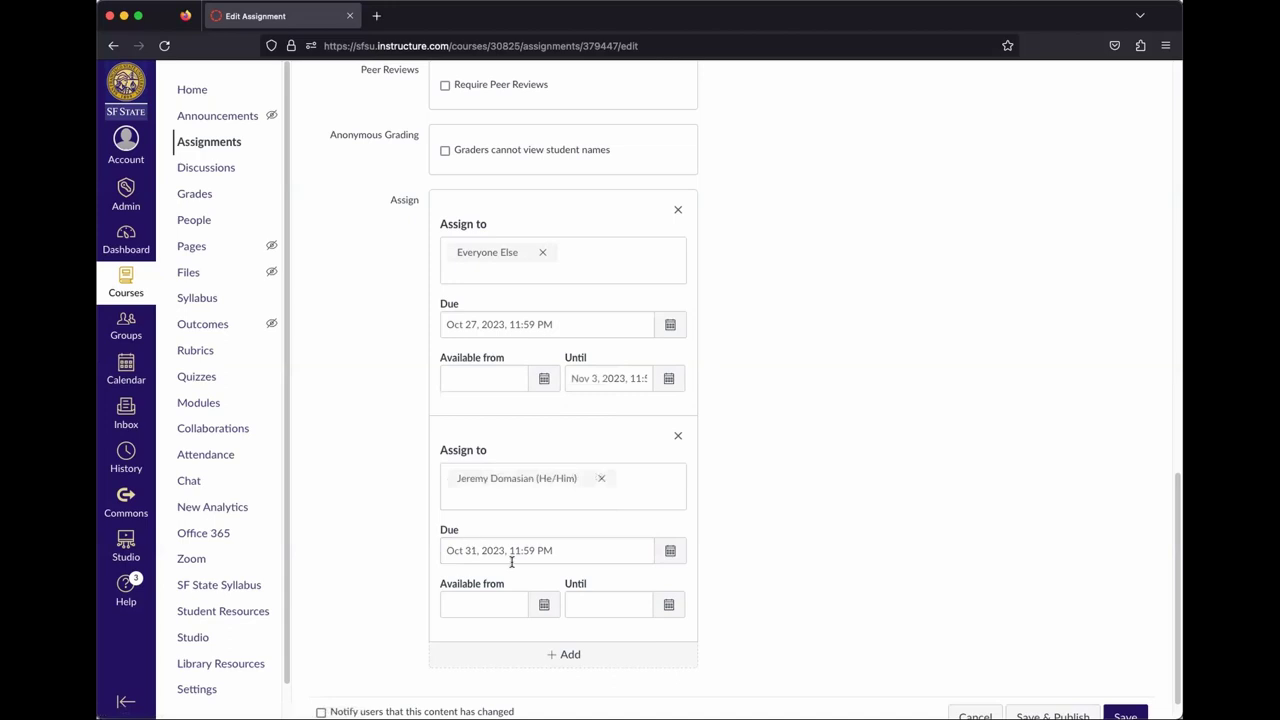
# Check the due dates of both assignee entries, and save and publish Paper 4
pyautogui.scroll(1, 802, 524)
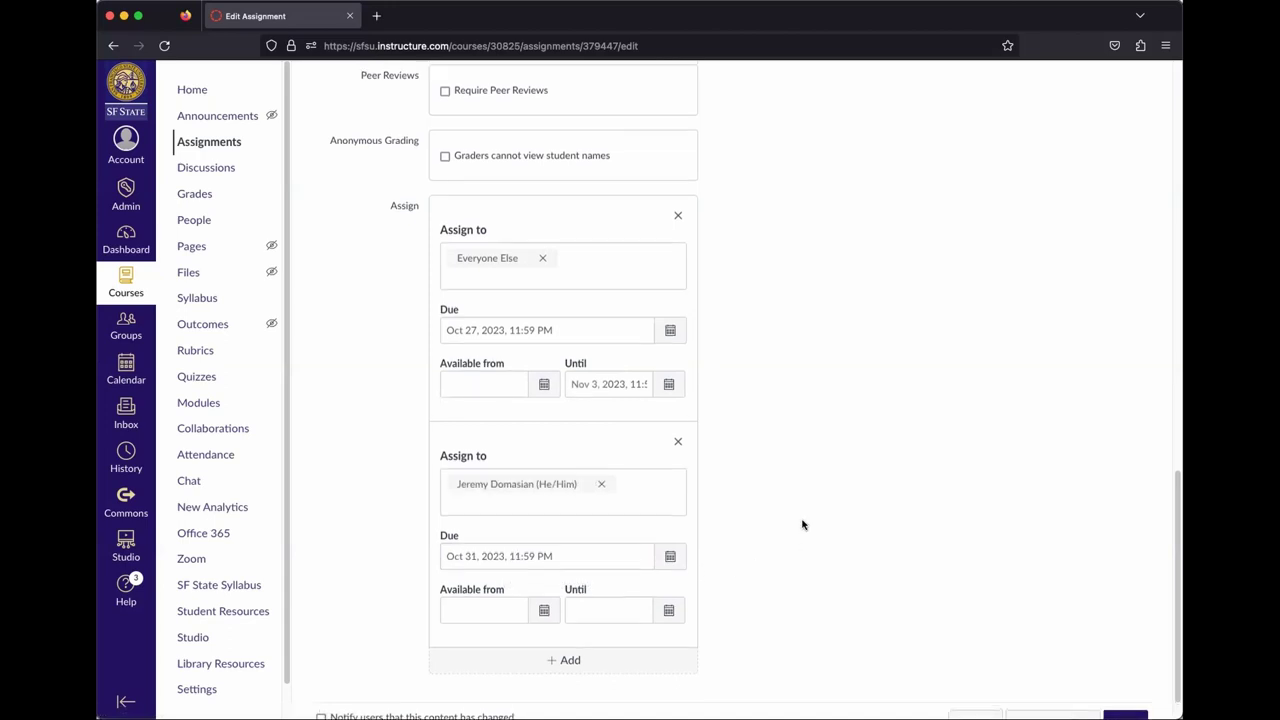
pyautogui.scroll(1, 802, 524)
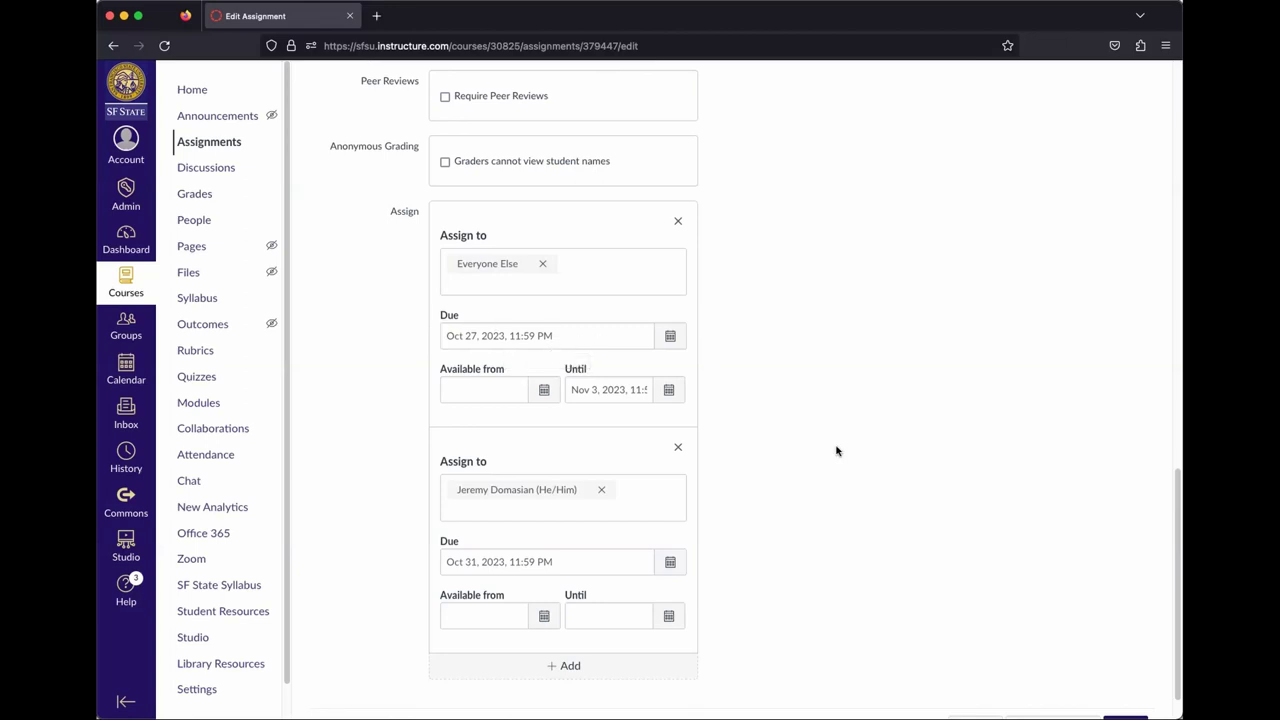
pyautogui.scroll(-1, 800, 470)
pyautogui.scroll(1, 760, 470)
pyautogui.scroll(2, 720, 510)
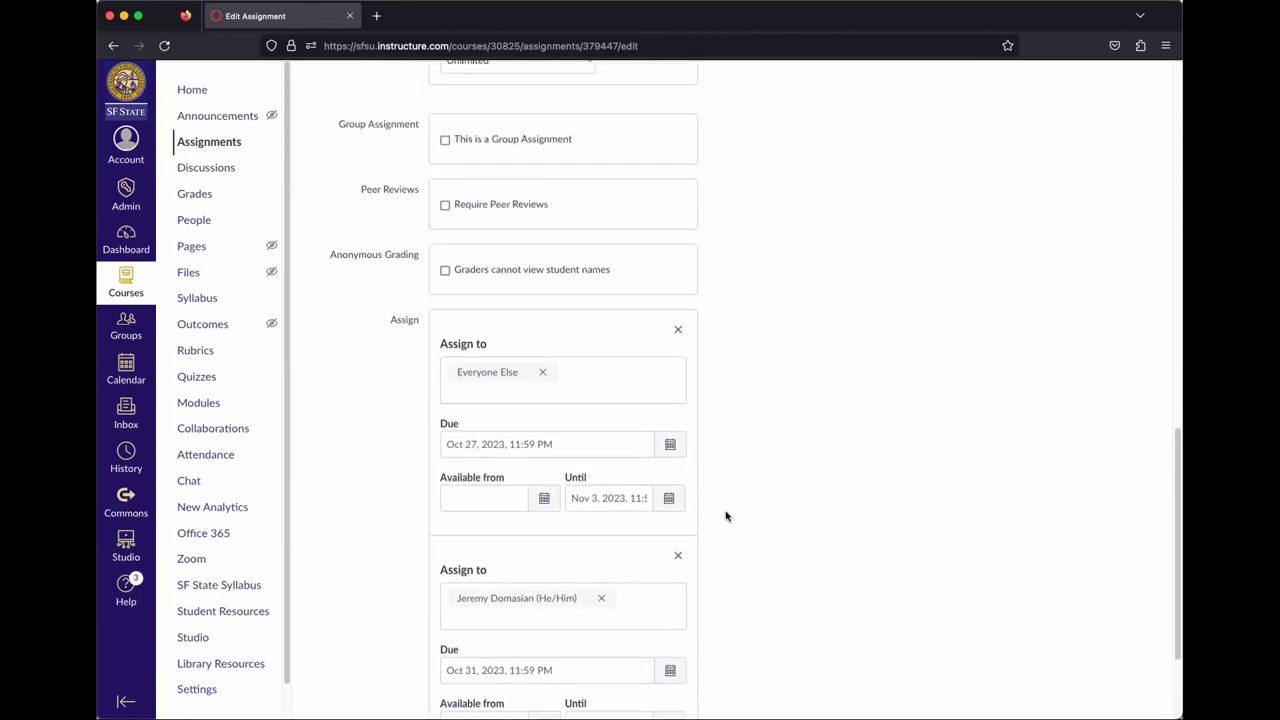
pyautogui.scroll(-3, 716, 510)
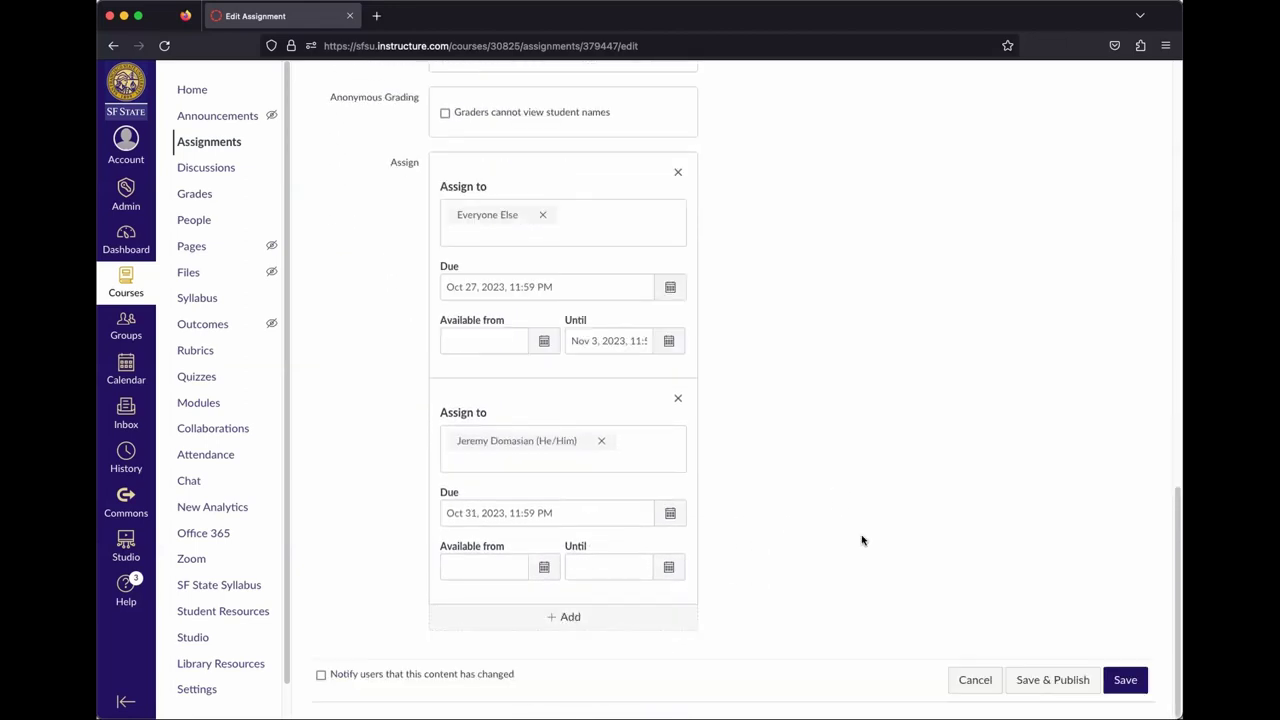
pyautogui.click(1079, 685)
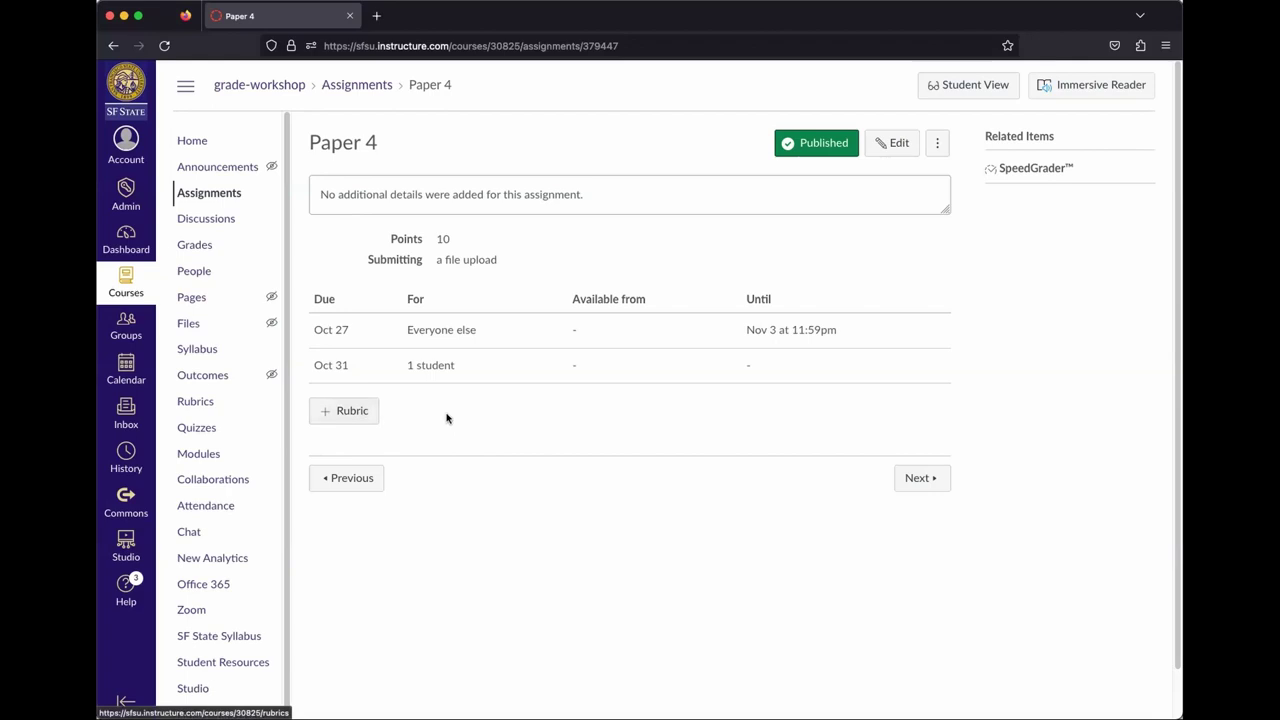
# Start a new rubric for Paper 4 and describe its criterion as "Knows how to write a thesis"
pyautogui.click(341, 411)
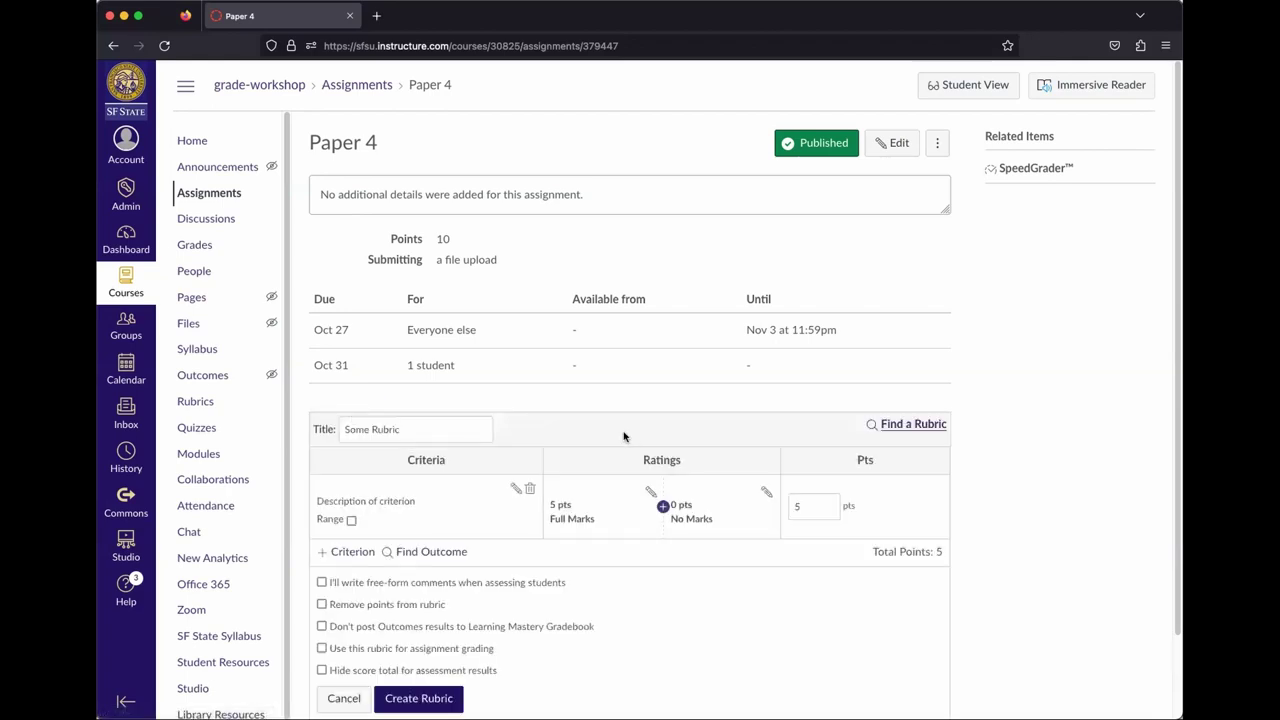
pyautogui.scroll(-2, 966, 446)
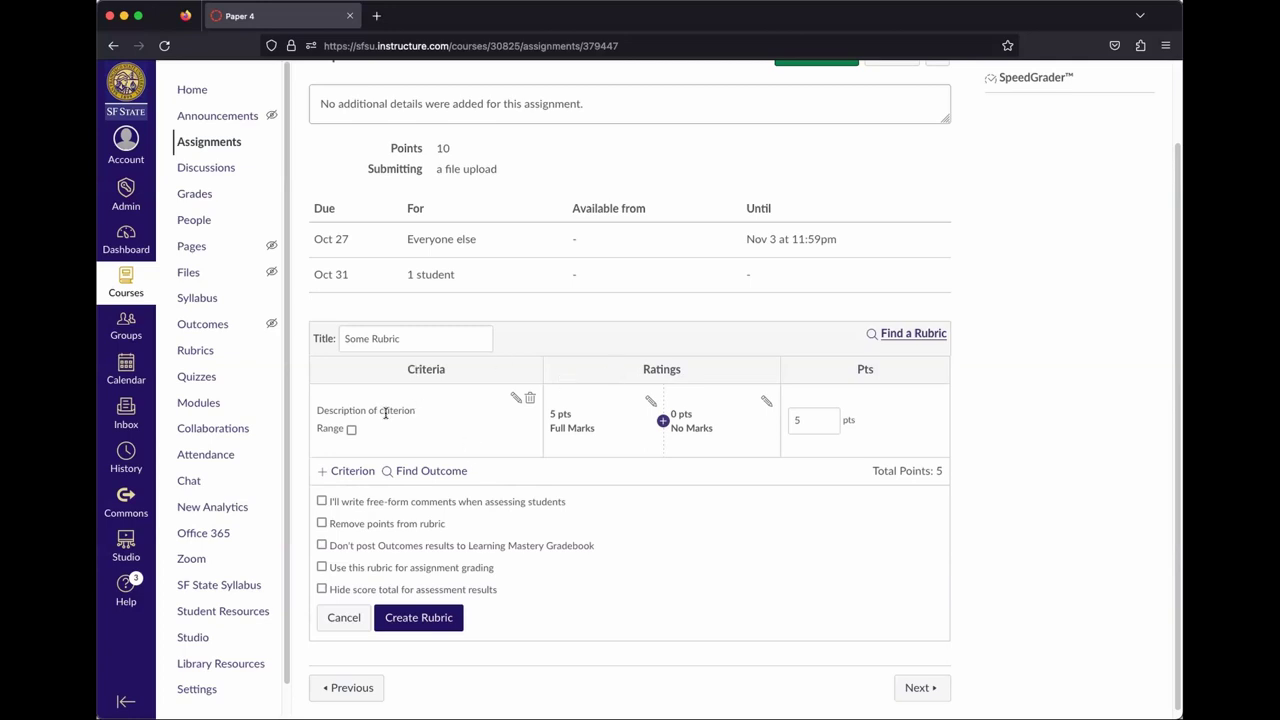
pyautogui.click(516, 396)
pyautogui.press('Tab')
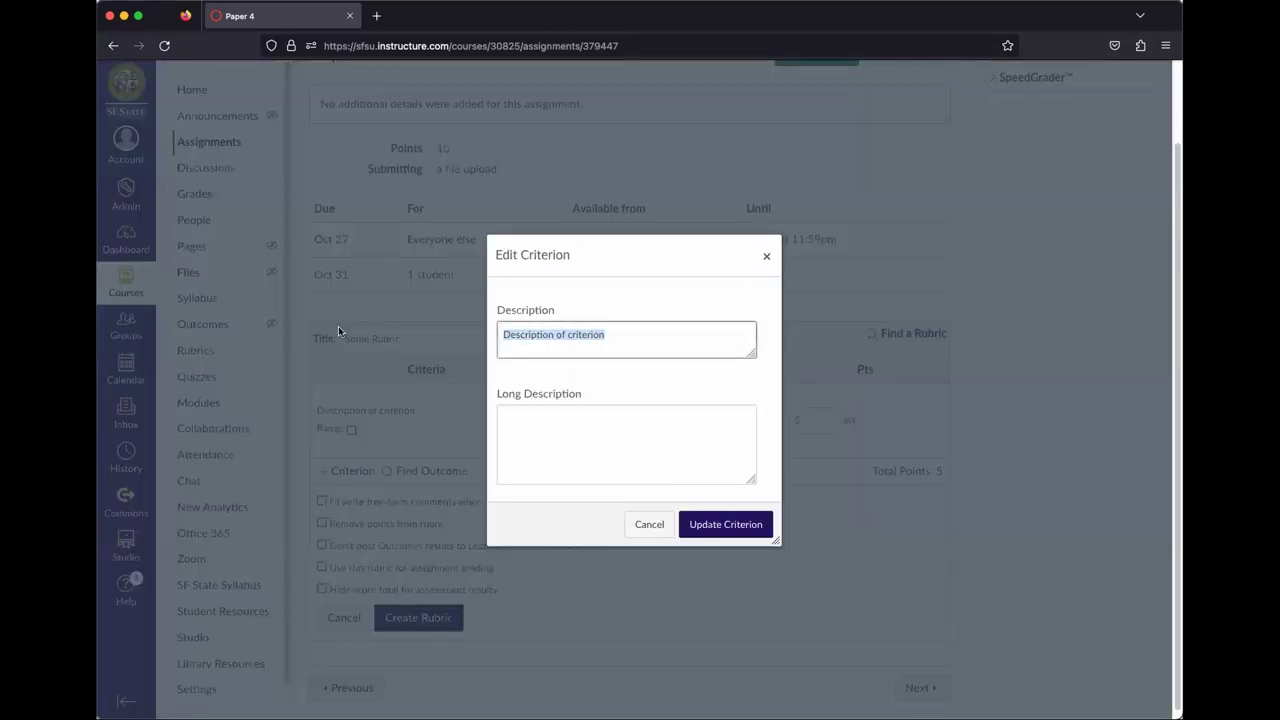
pyautogui.write('Knows how to write a thesis')
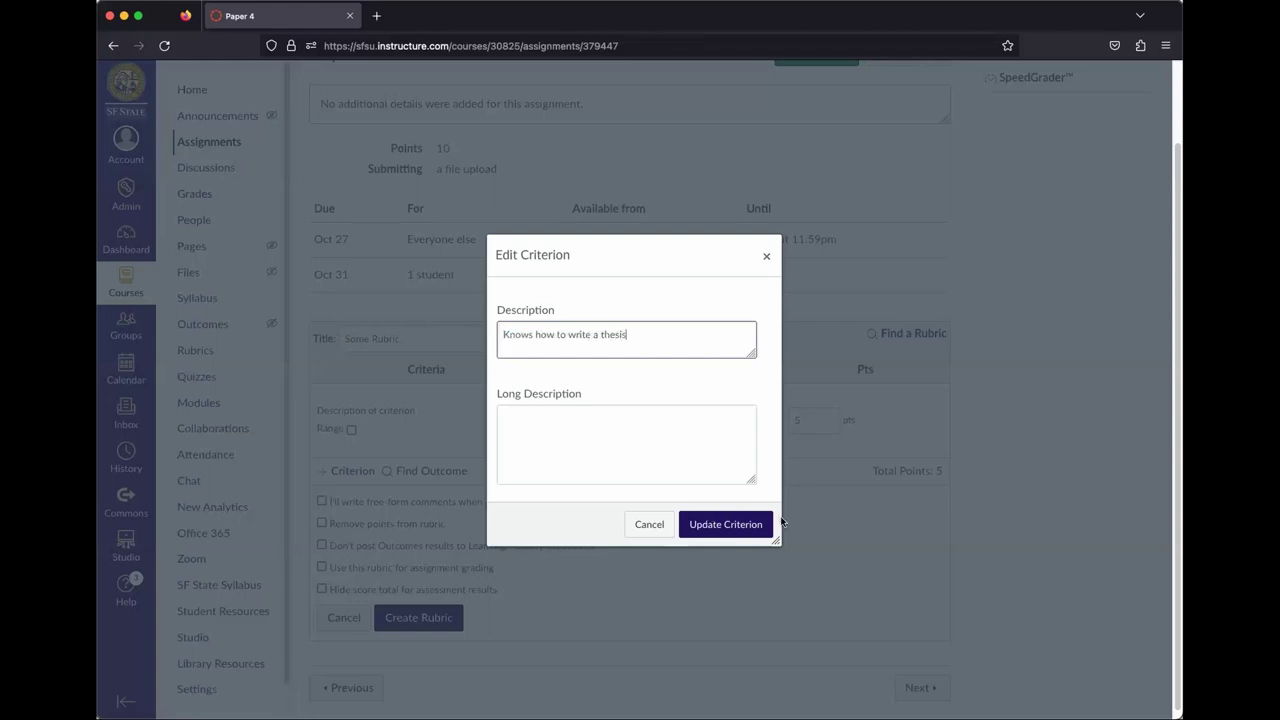
pyautogui.click(723, 524)
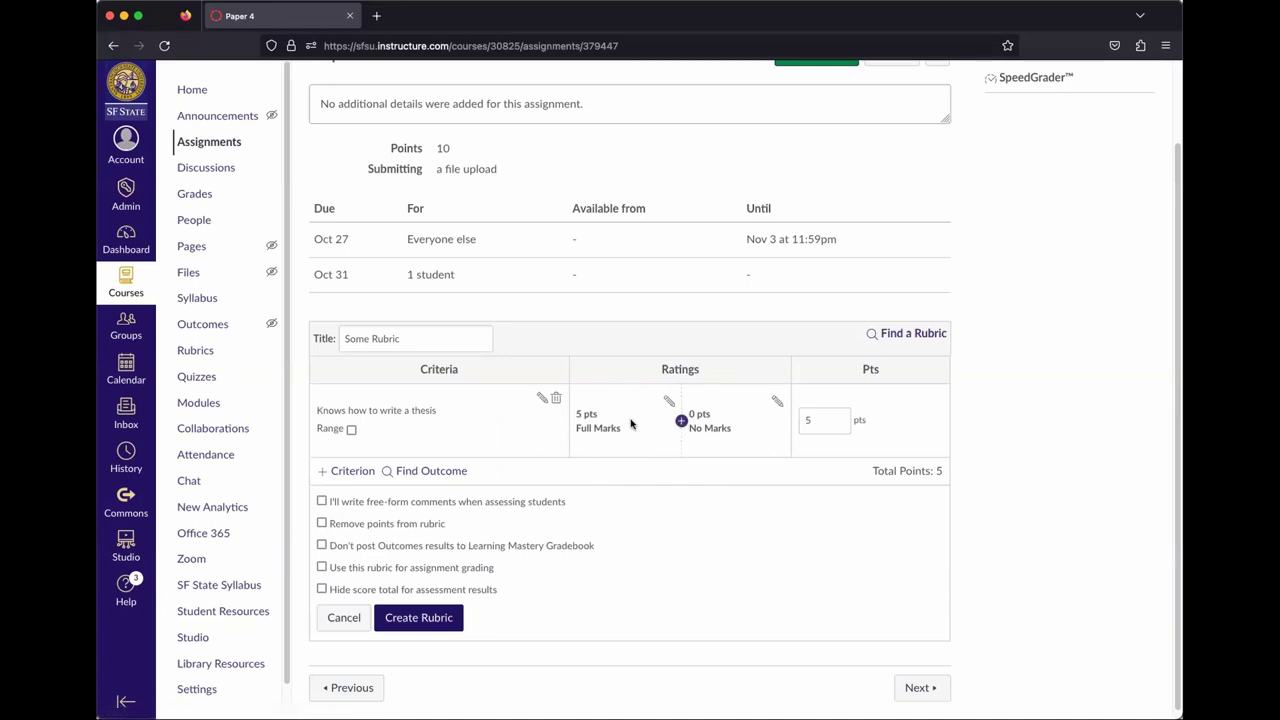
# Add a 3-point rating titled "somewhat know" between the criterion's full-mark and no-mark ratings
pyautogui.click(681, 421)
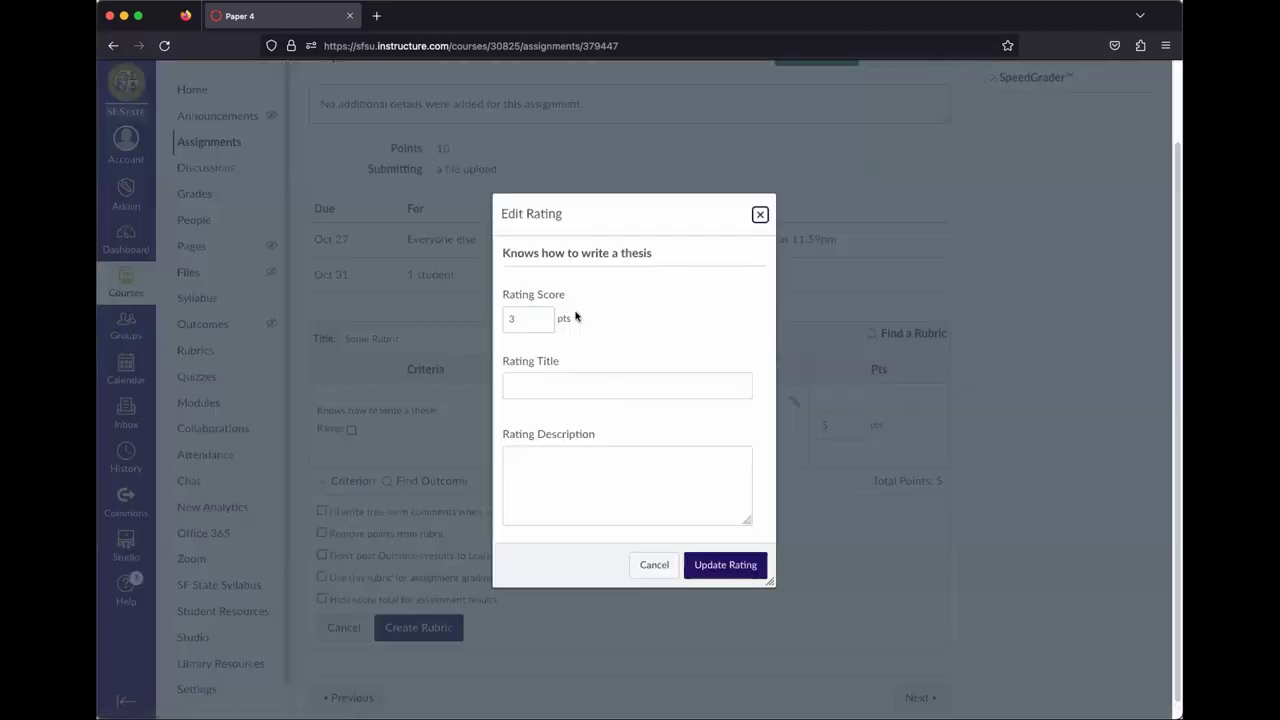
pyautogui.click(735, 568)
pyautogui.click(626, 369)
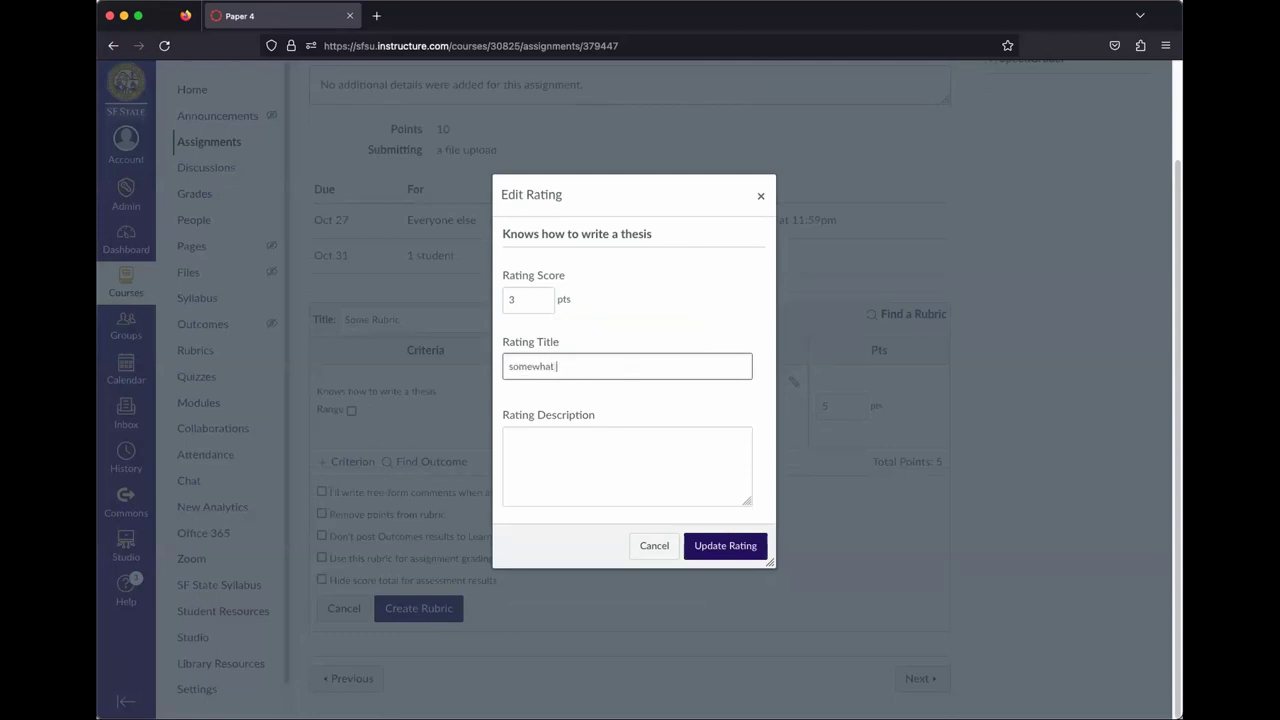
pyautogui.click(754, 552)
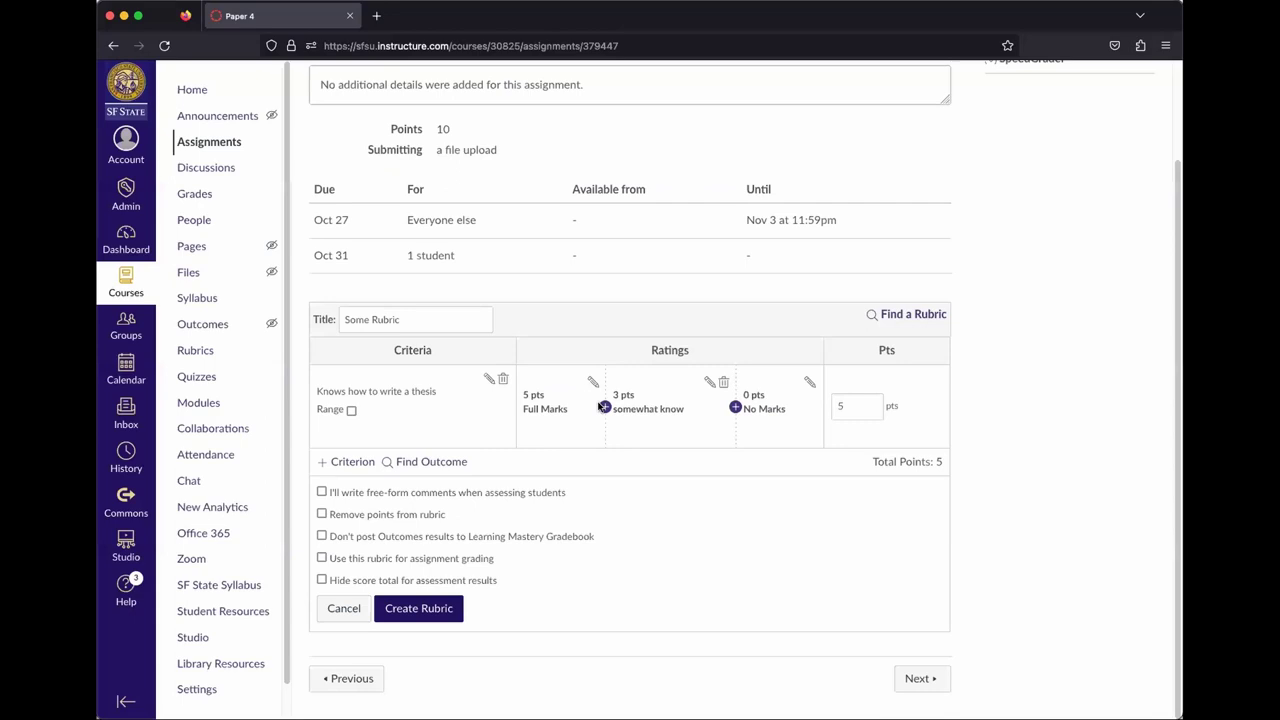
# Retitle the criterion's Full Marks rating "Knows" and its No Marks rating "Does not know"
pyautogui.click(592, 383)
pyautogui.press('Tab')
pyautogui.write('Knows')
pyautogui.click(745, 590)
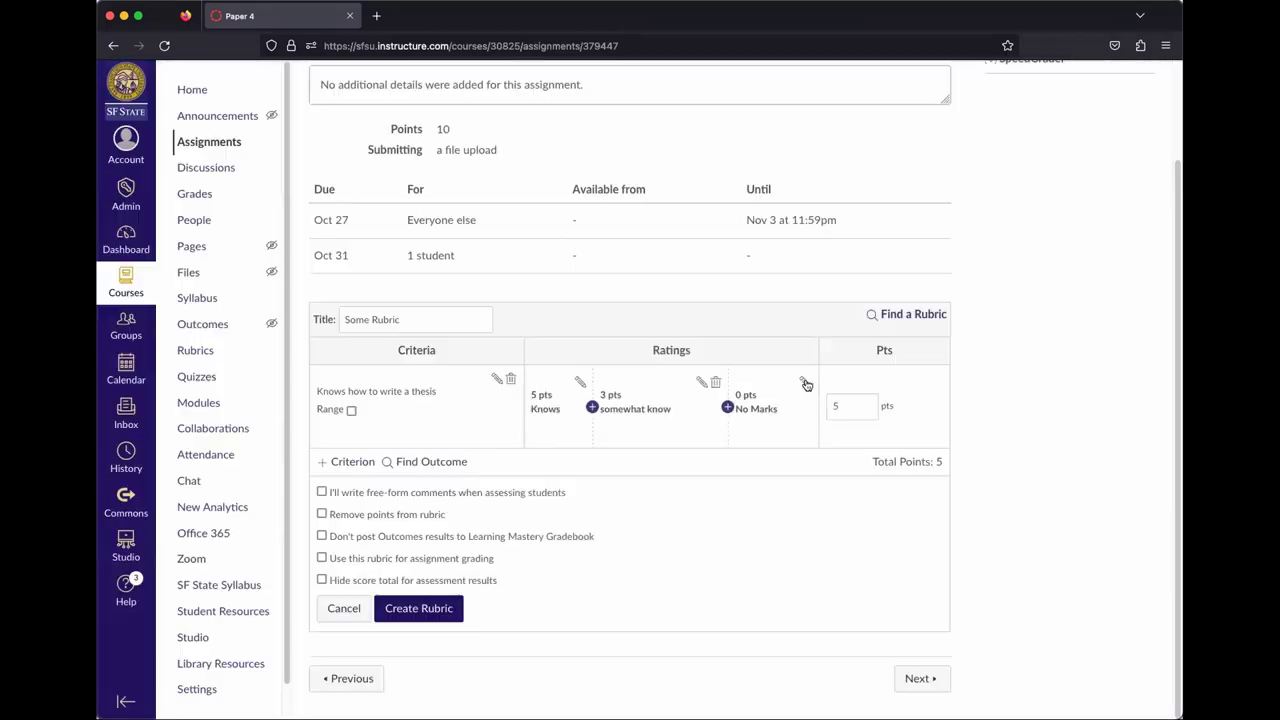
pyautogui.click(803, 382)
pyautogui.click(632, 405)
pyautogui.hotkey('ctrl', 'a')
pyautogui.write('Does')
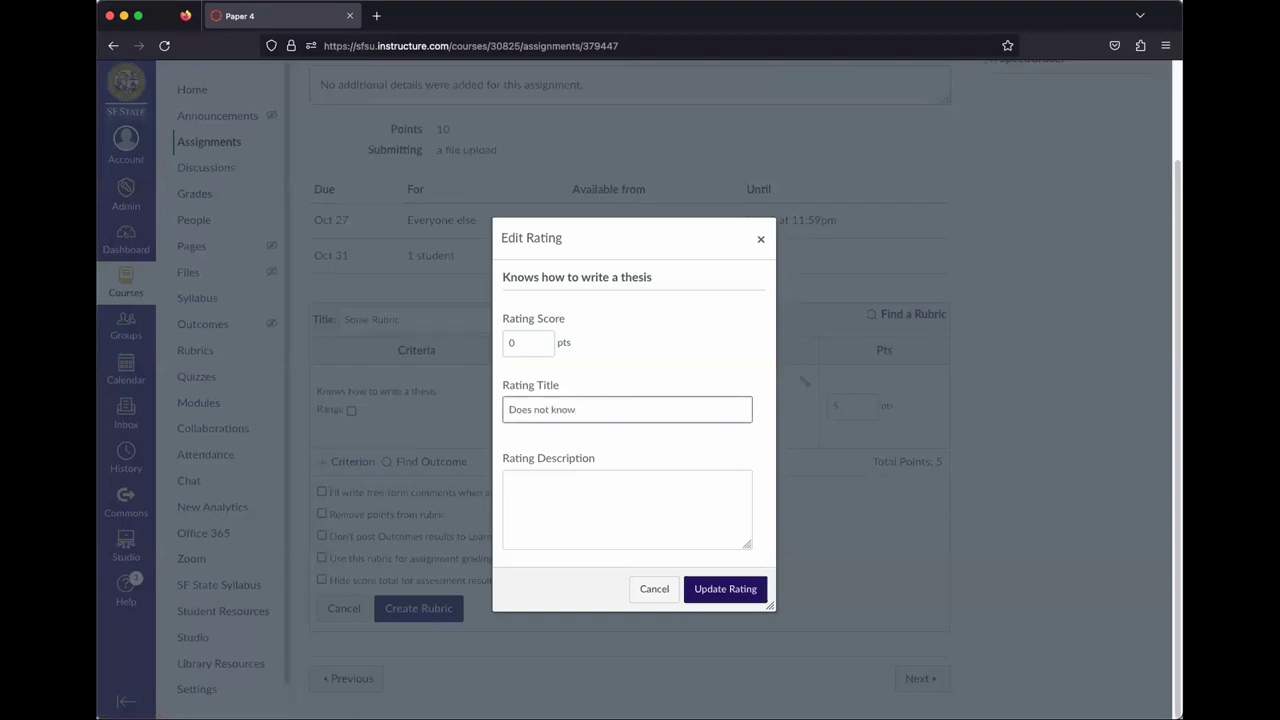
pyautogui.click(743, 597)
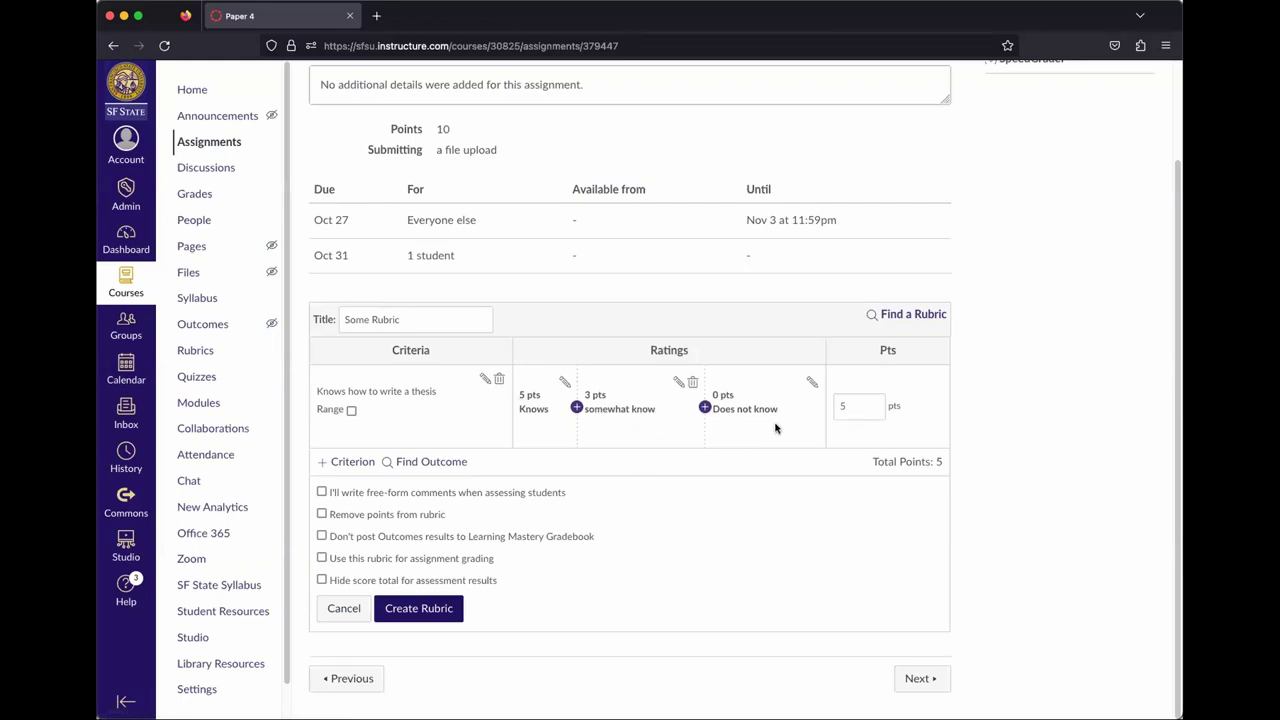
# Set the thesis criterion's maximum points to 10
pyautogui.scroll(3, 936, 482)
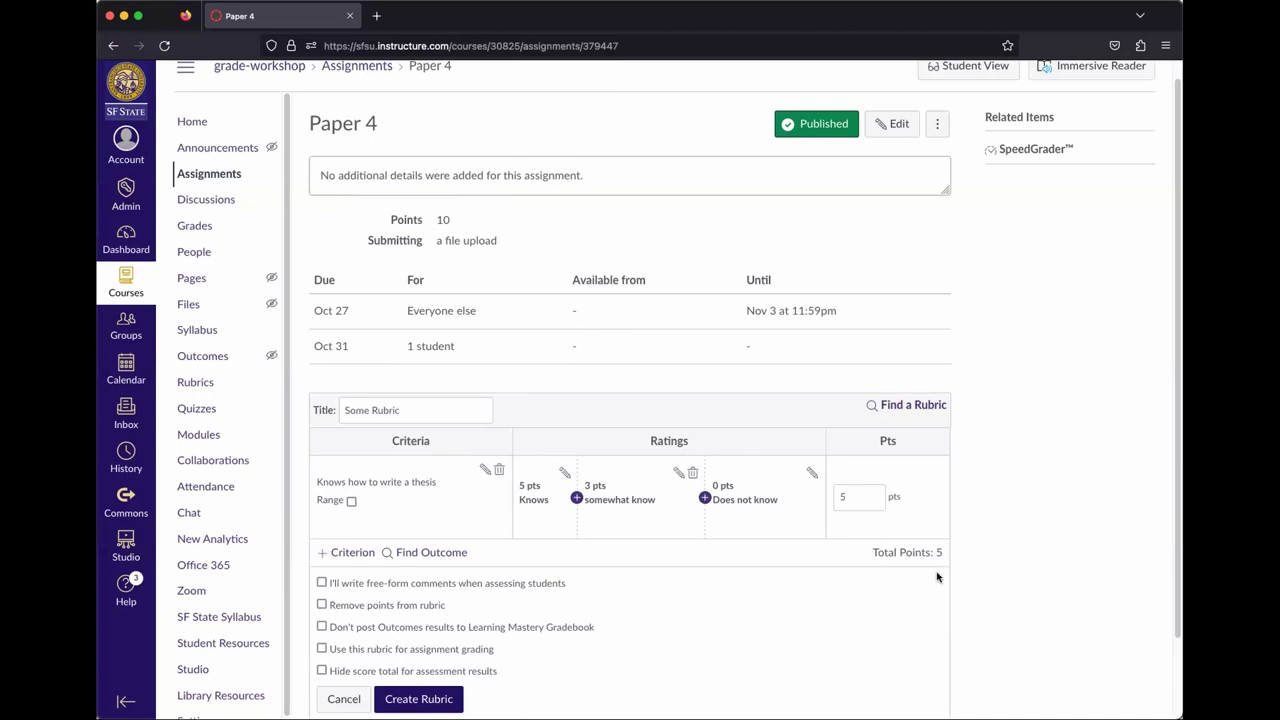
pyautogui.click(871, 494)
pyautogui.click(843, 589)
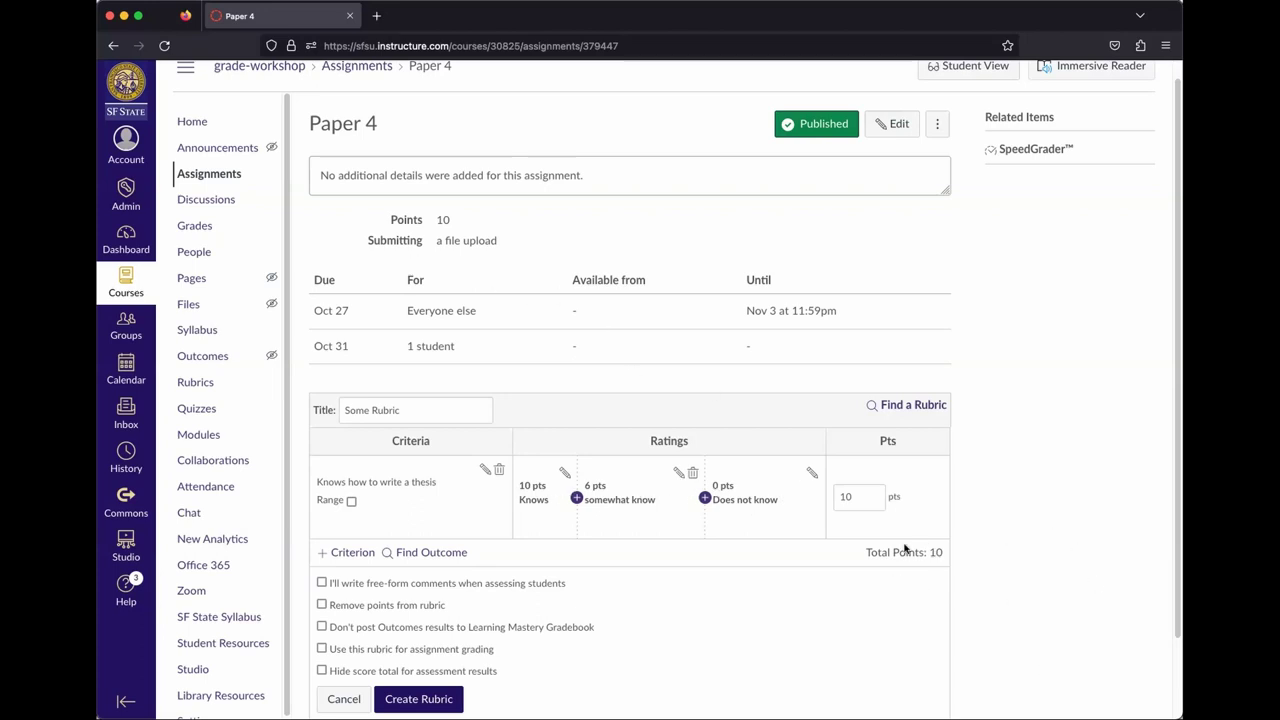
# Enable using the rubric for assignment grading and create the rubric
pyautogui.scroll(-2, 1008, 563)
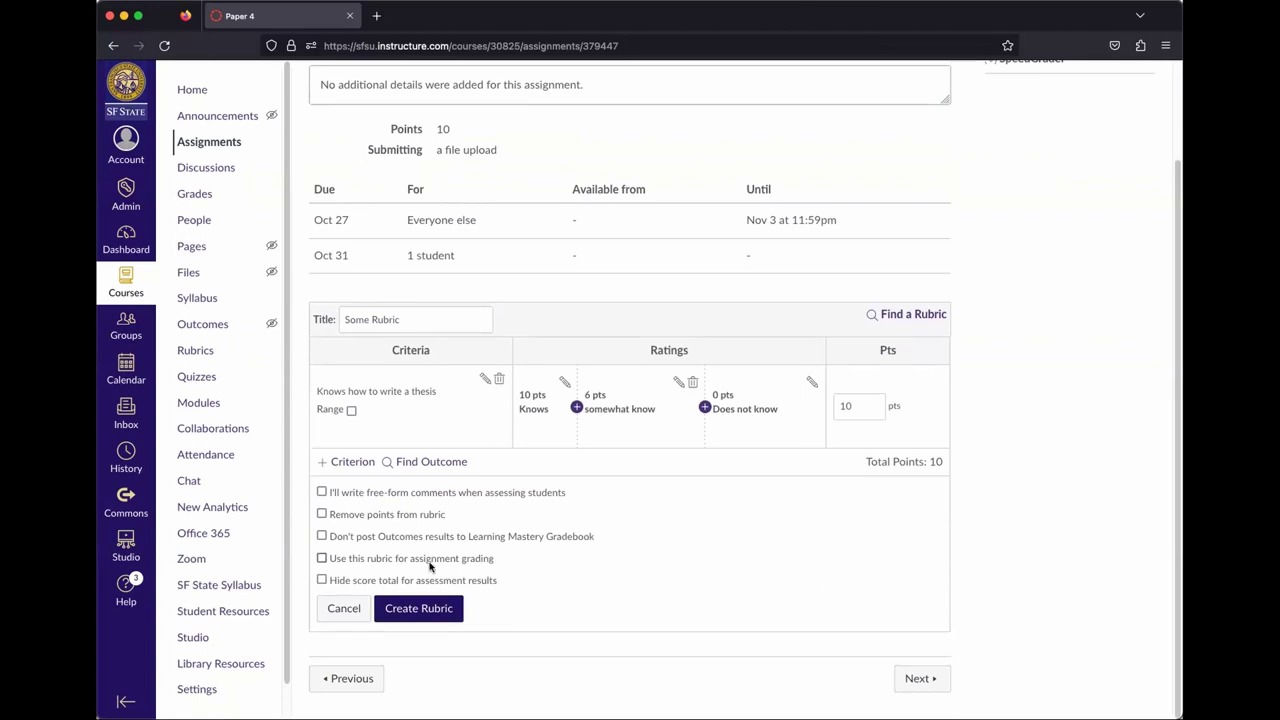
pyautogui.moveTo(495, 560); pyautogui.dragTo(320, 559)
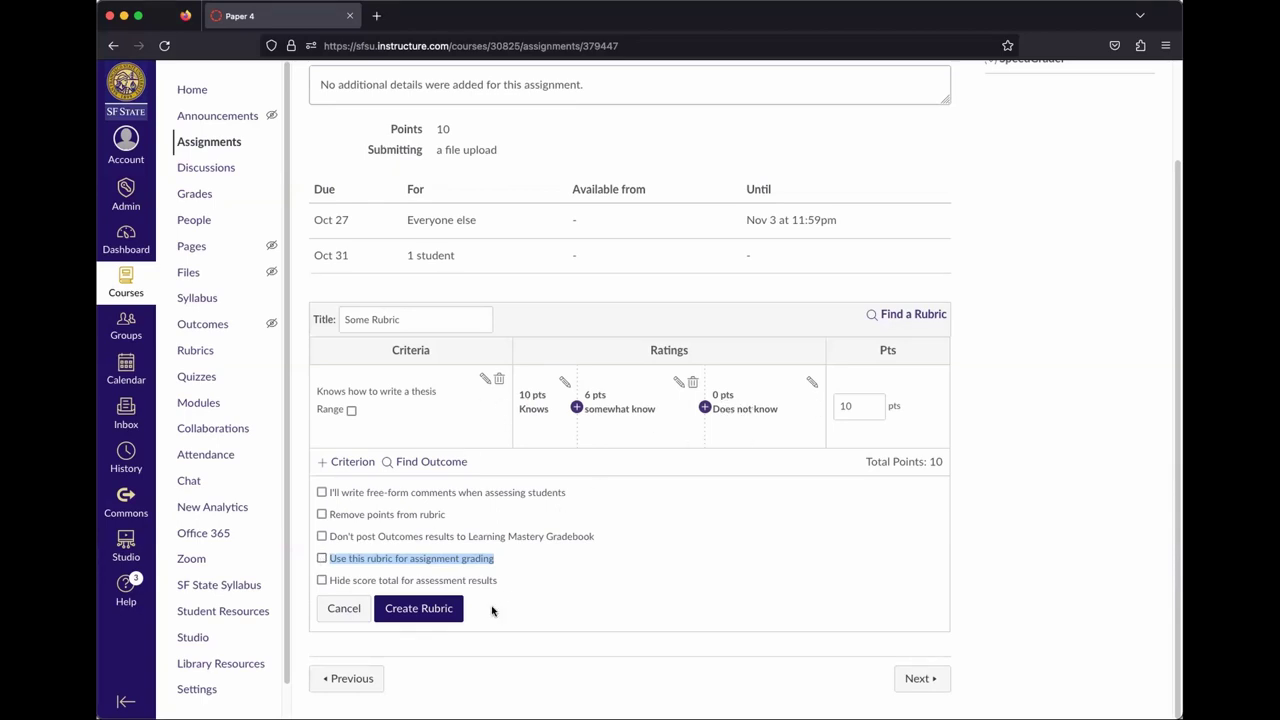
pyautogui.click(321, 559)
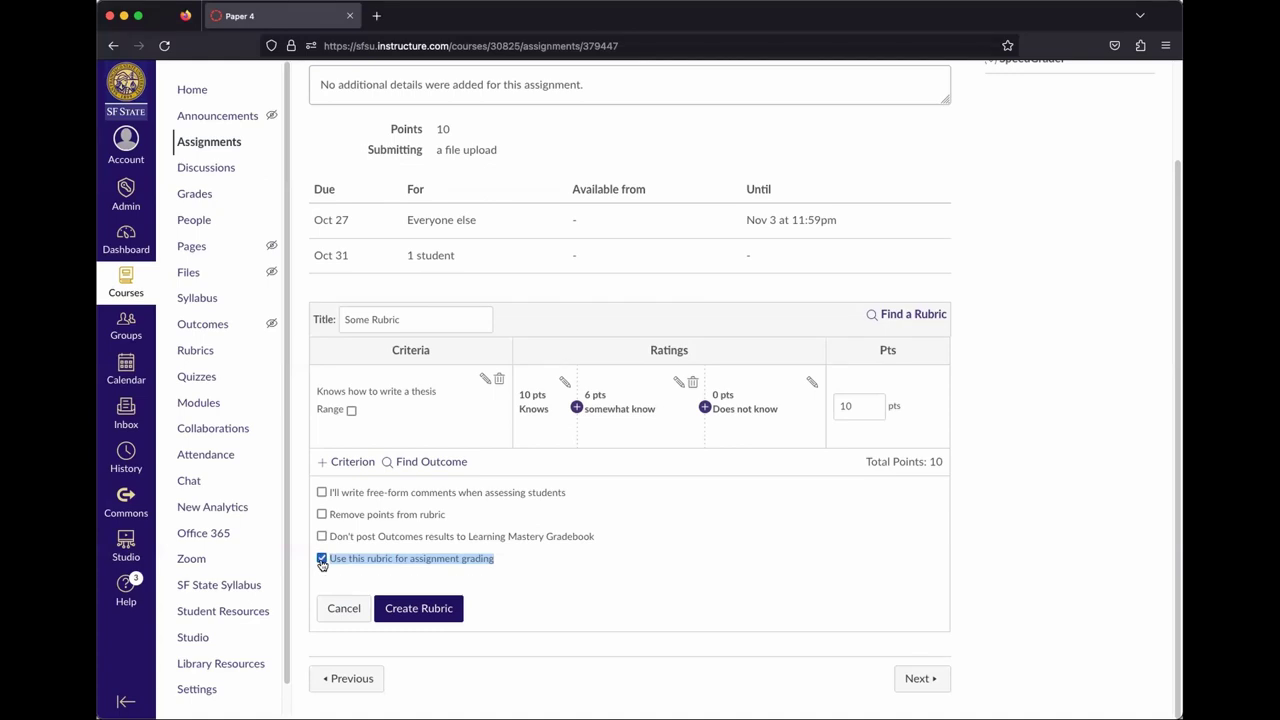
pyautogui.click(429, 611)
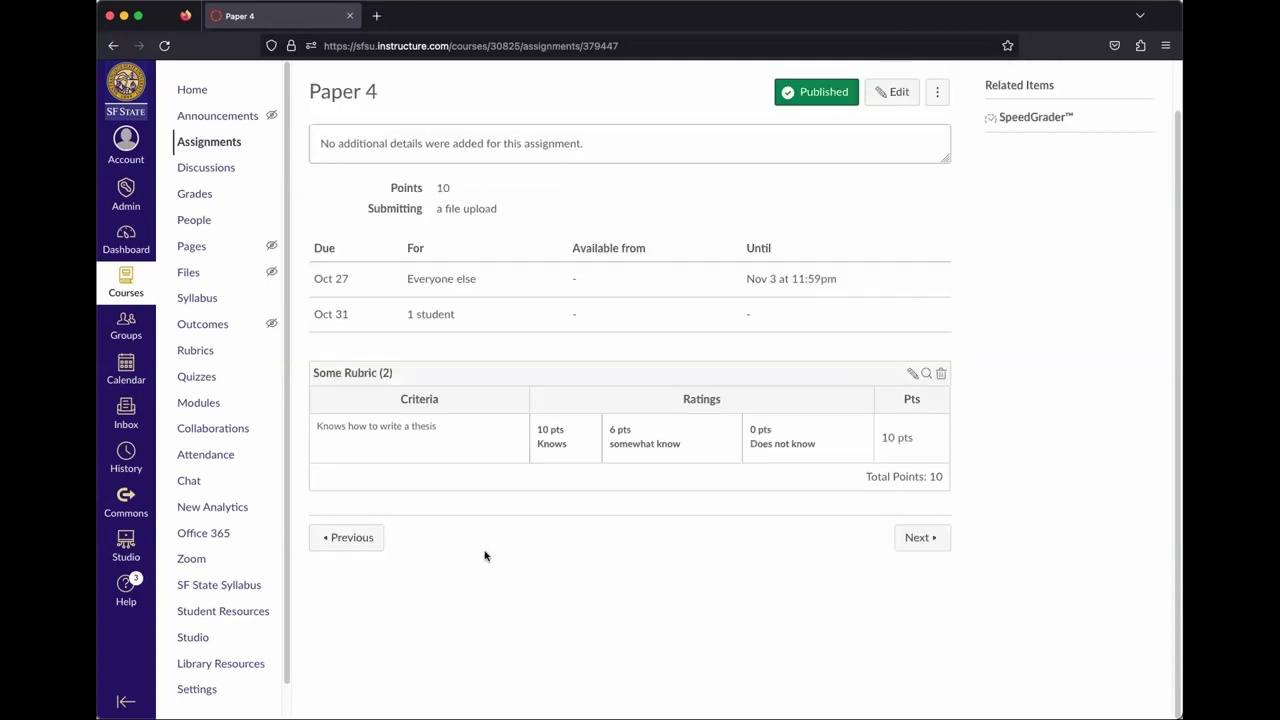
pyautogui.scroll(1, 500, 530)
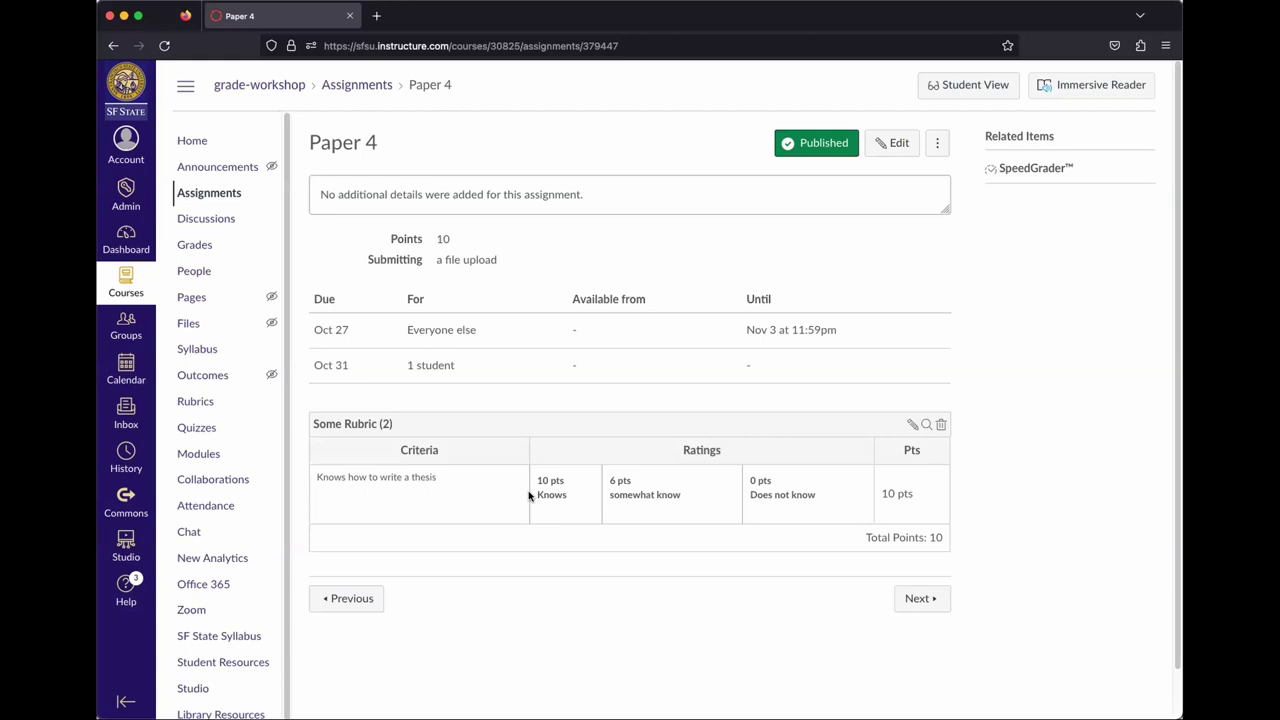
# Leave Paper 4 for the course home page and go to the Dashboard
pyautogui.press('super+bracketleft')
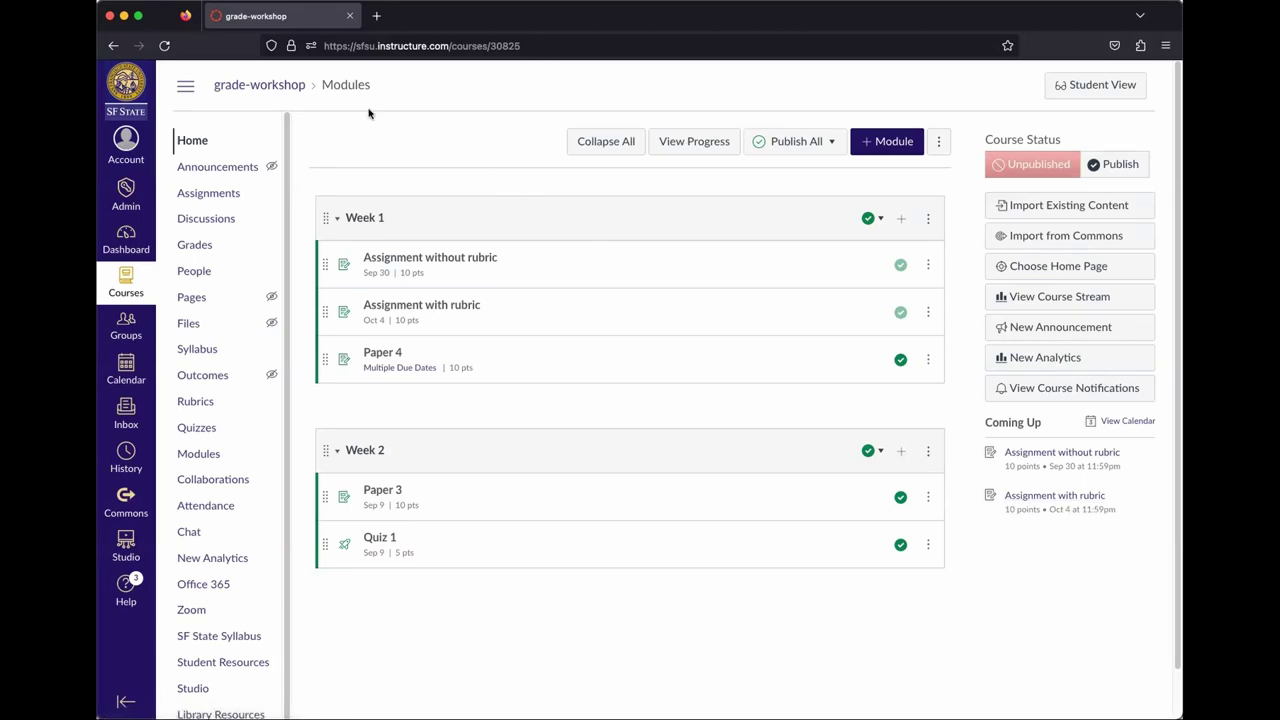
pyautogui.click(188, 139)
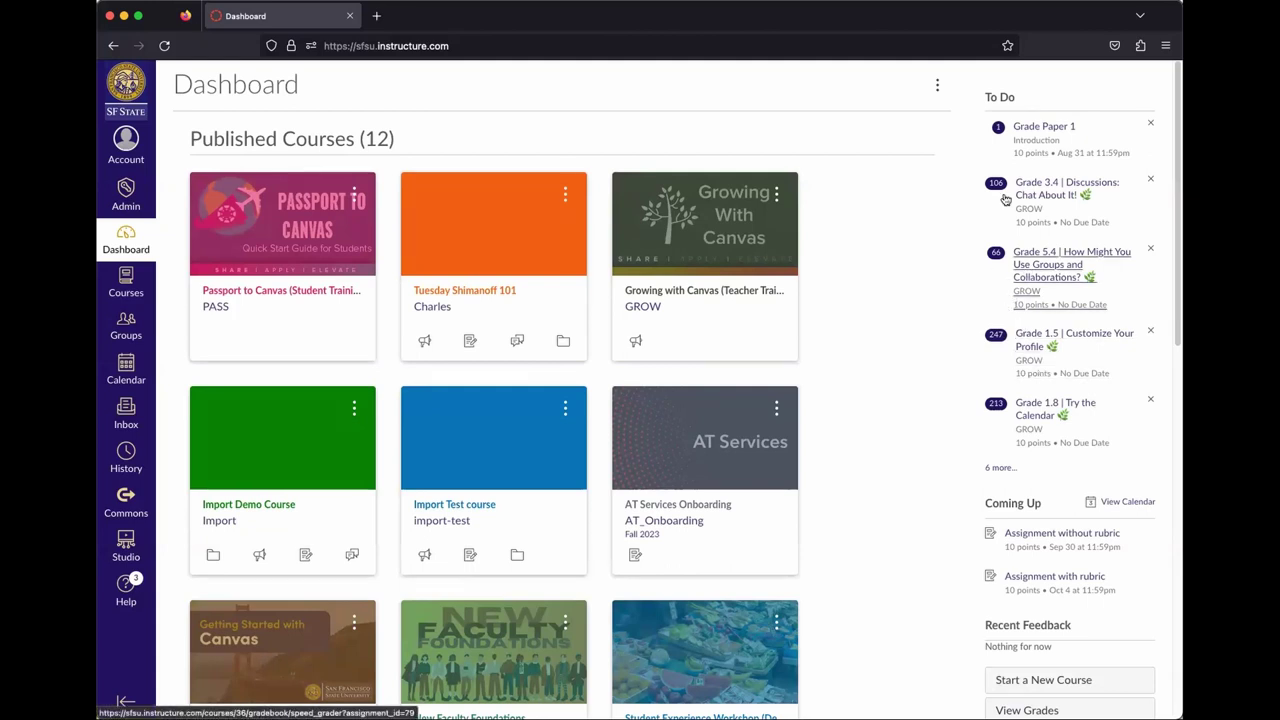
# Open the grade-workshop course's "Assignment without rubric" and launch SpeedGrader for it
pyautogui.scroll(-8, 816, 480)
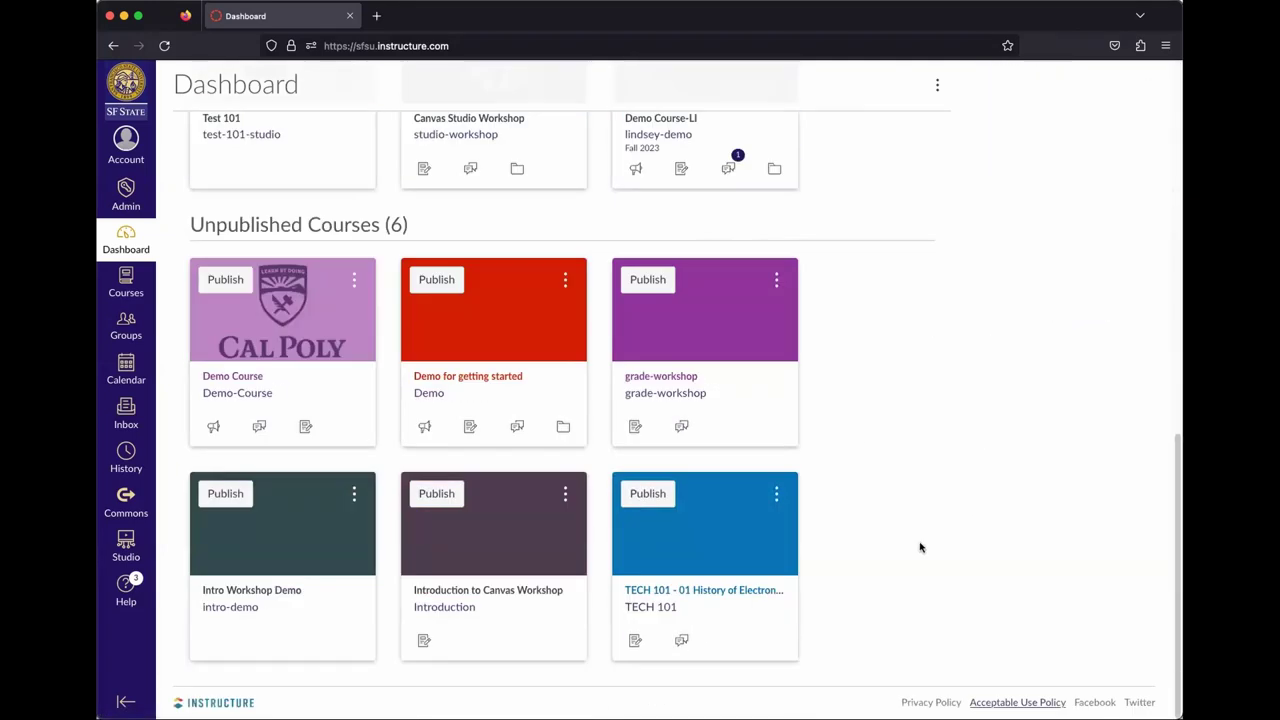
pyautogui.click(683, 394)
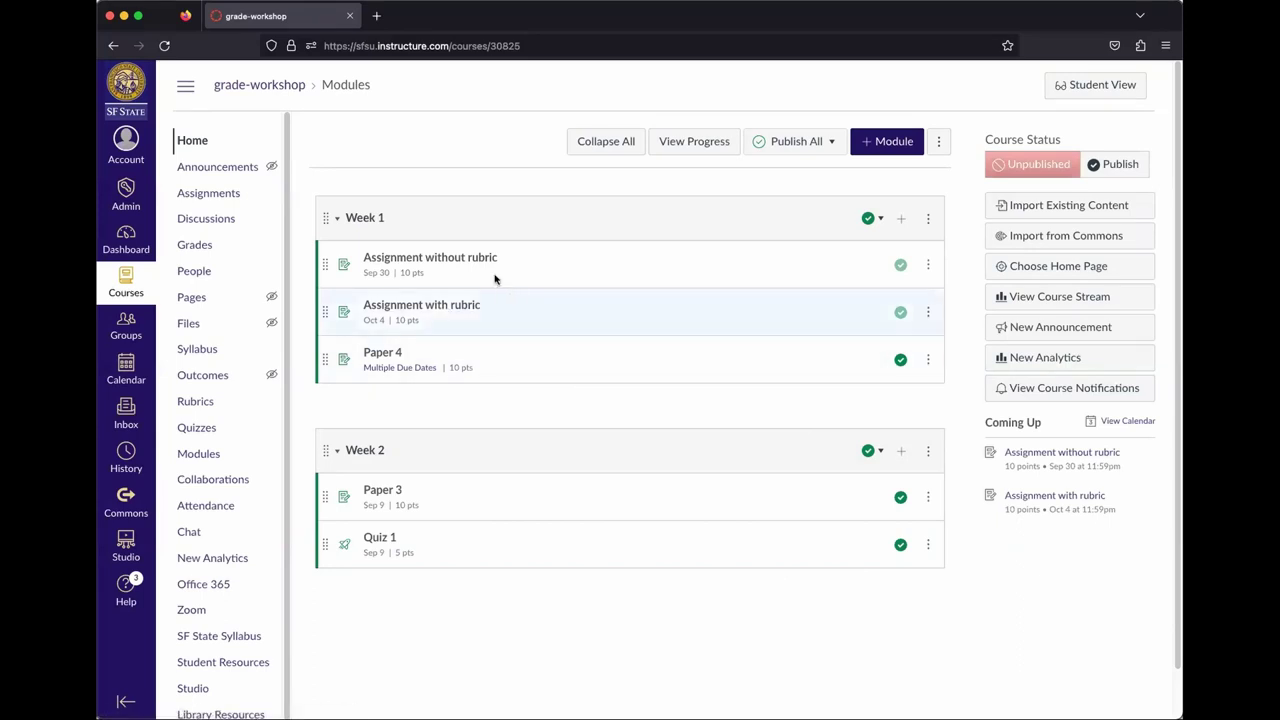
pyautogui.click(410, 262)
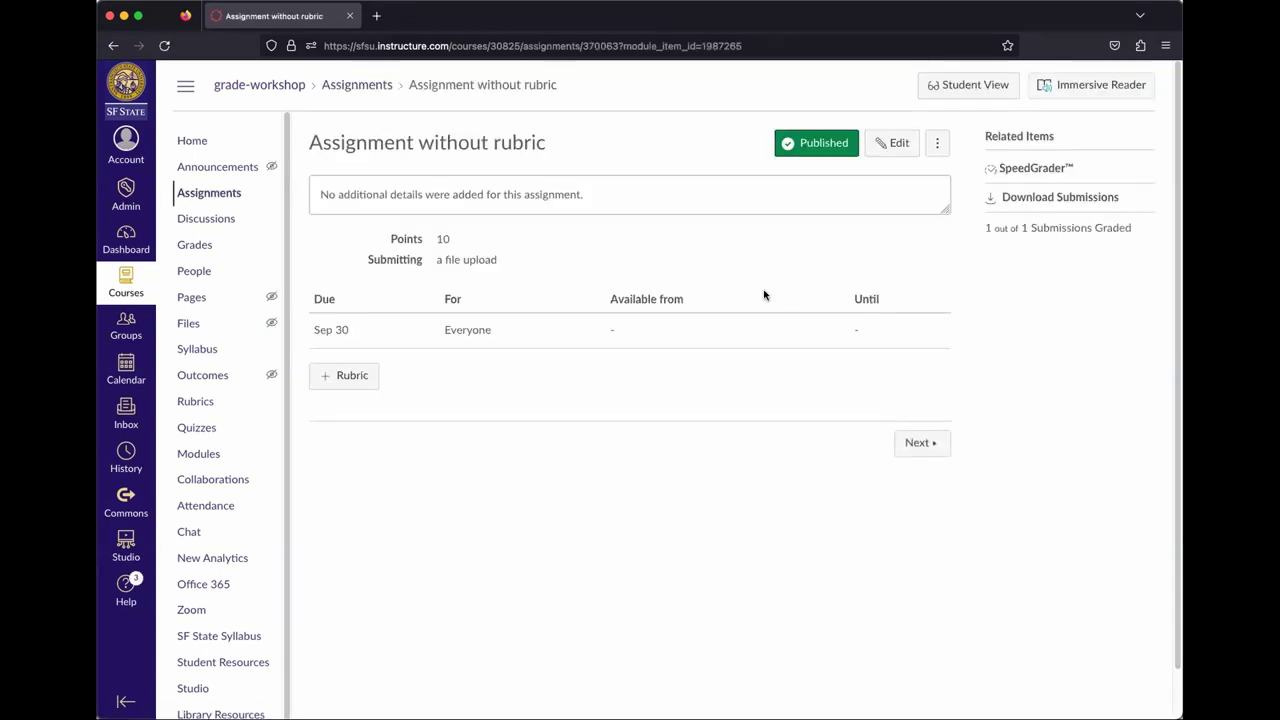
pyautogui.click(1030, 168)
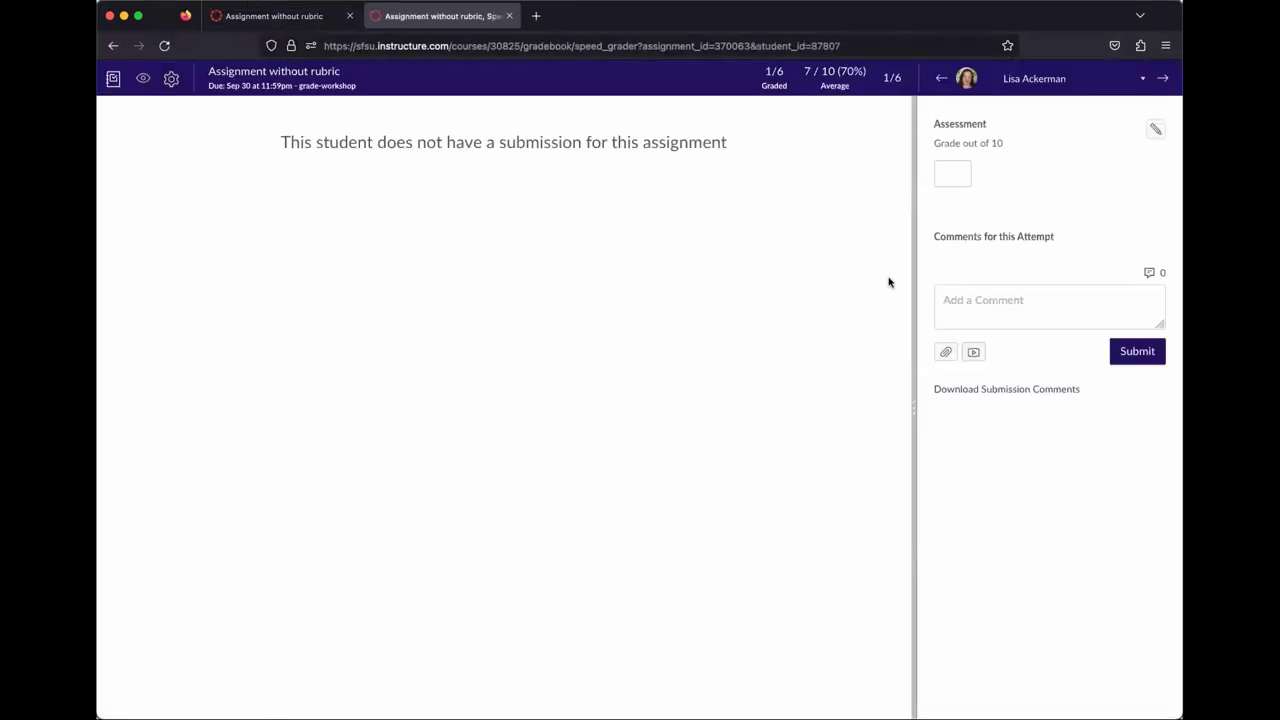
# Switch to the fourth student's submission and review the existing annotations in the submitted document
pyautogui.click(1137, 79)
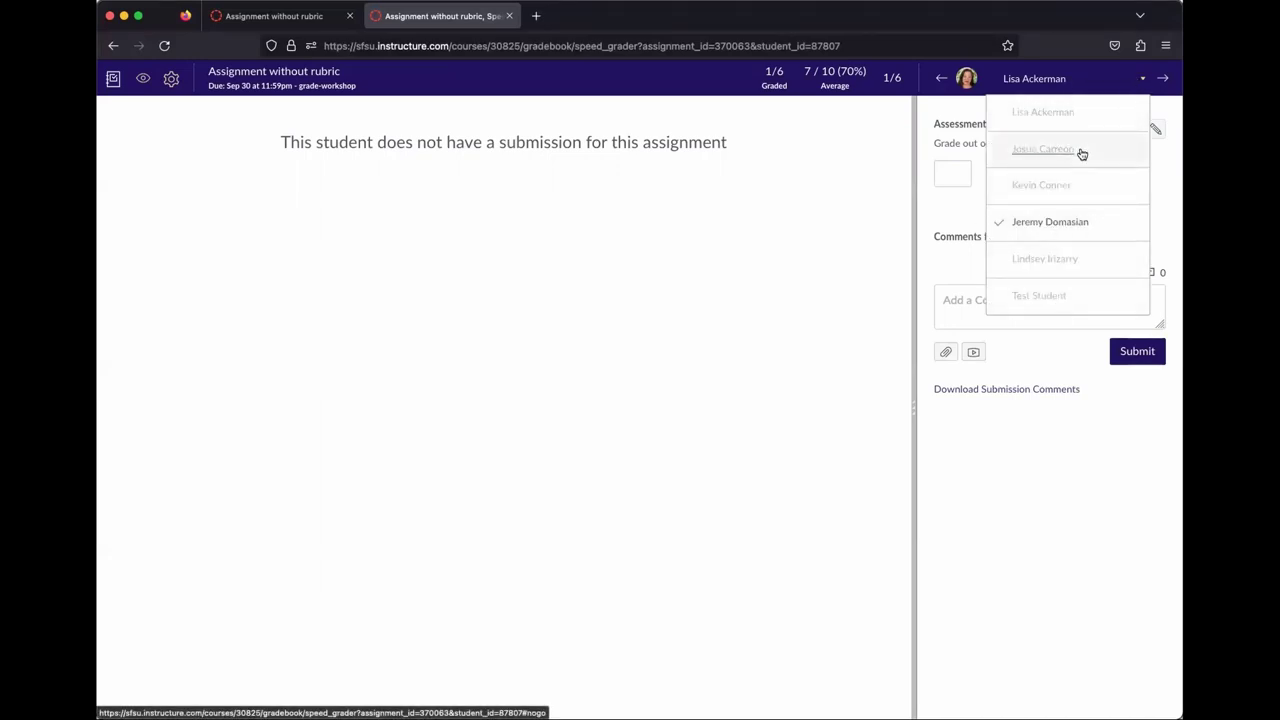
pyautogui.click(1045, 222)
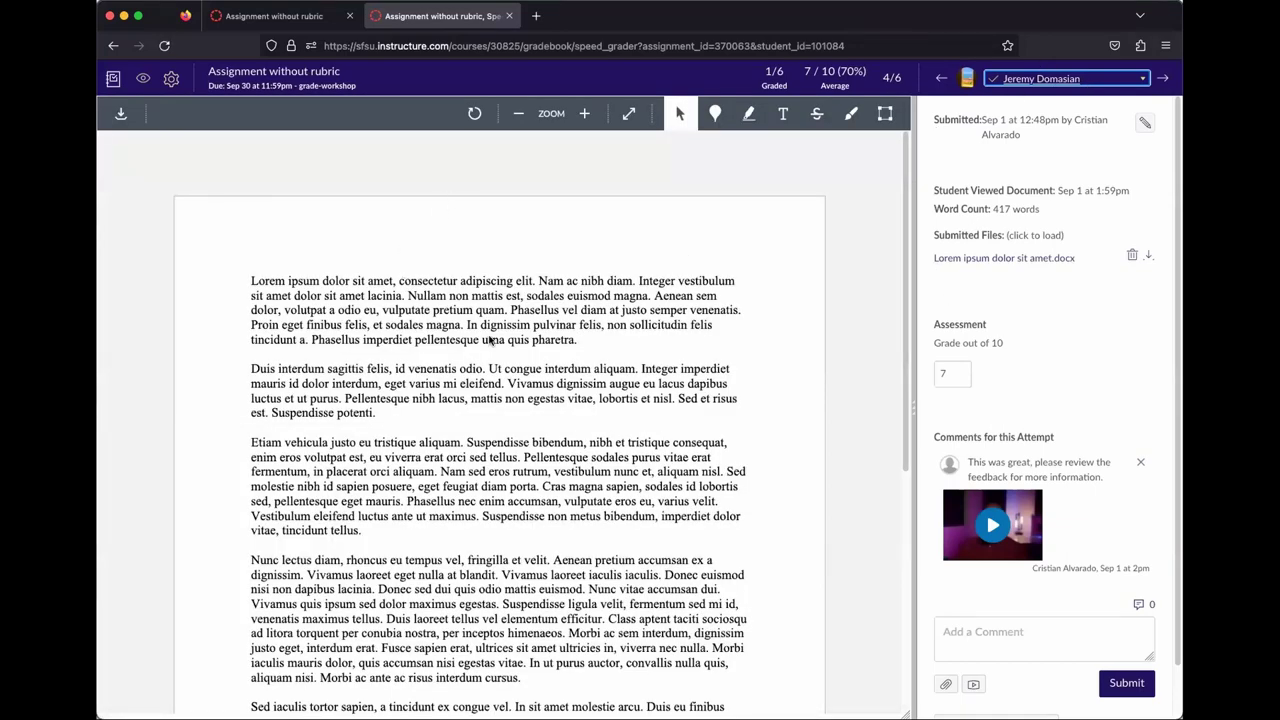
pyautogui.scroll(-5, 283, 272)
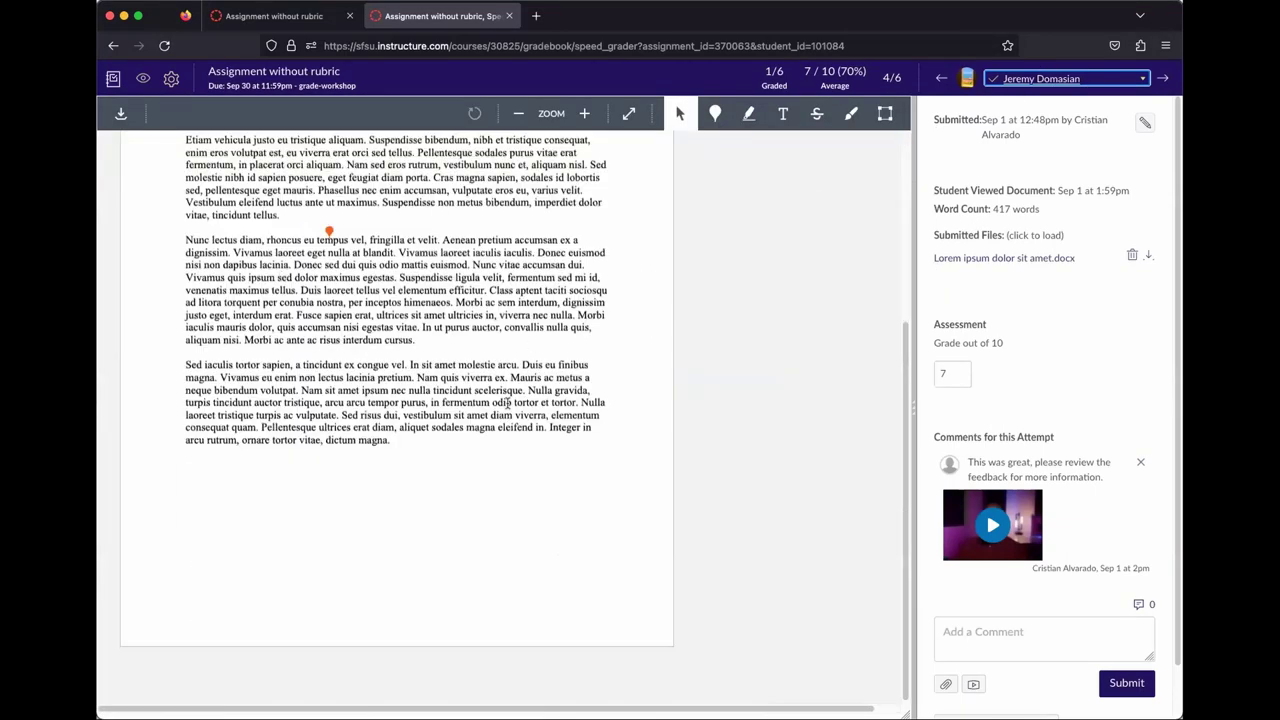
pyautogui.scroll(5, 433, 420)
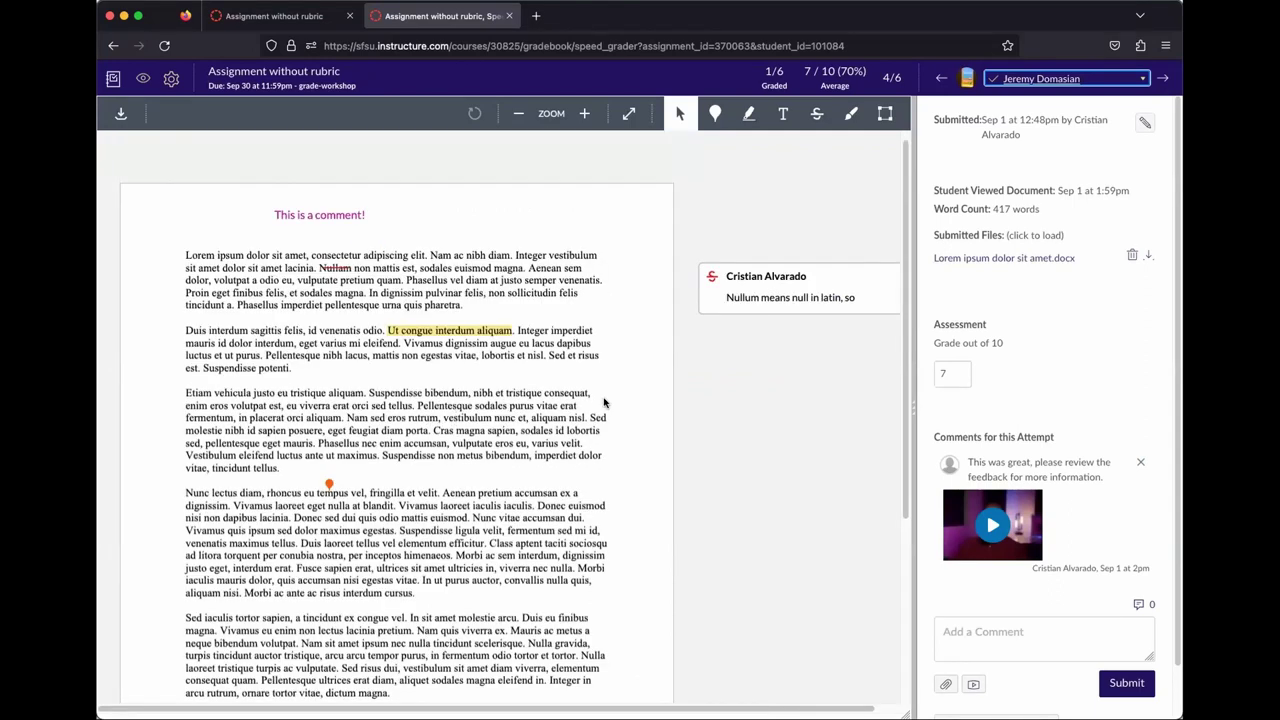
pyautogui.scroll(-2, 600, 397)
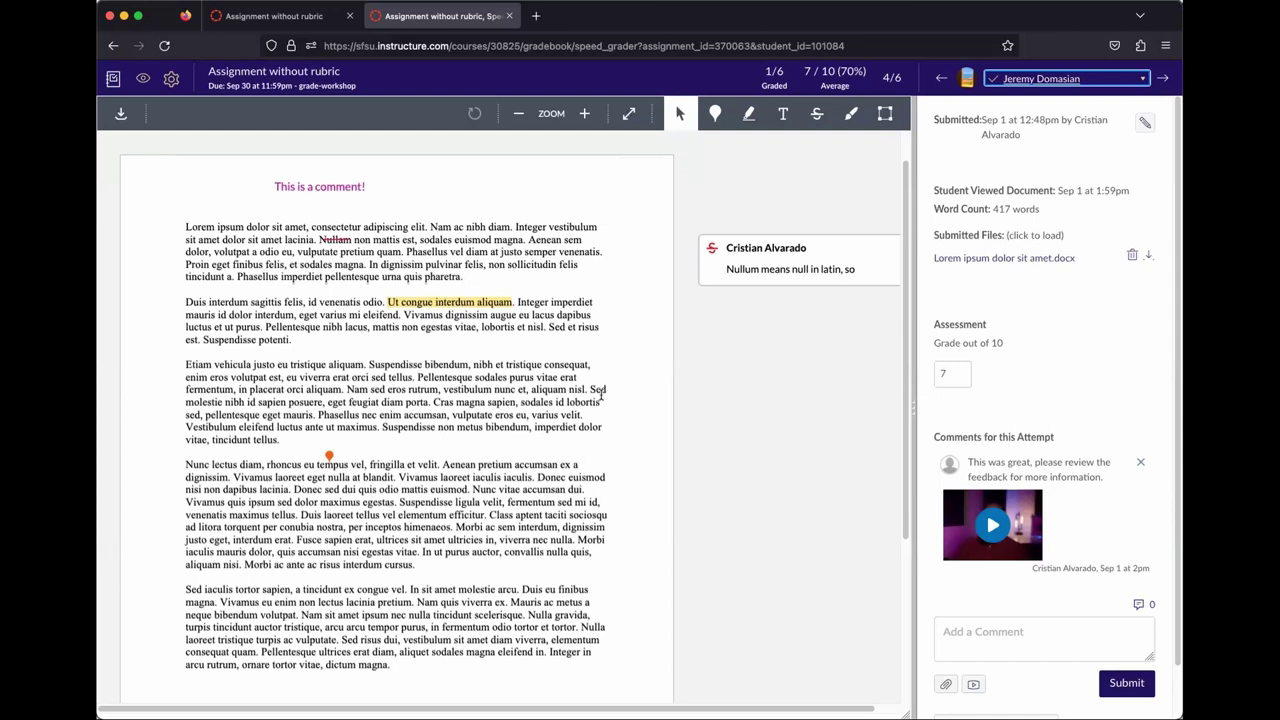
pyautogui.scroll(3, 600, 396)
pyautogui.click(731, 369)
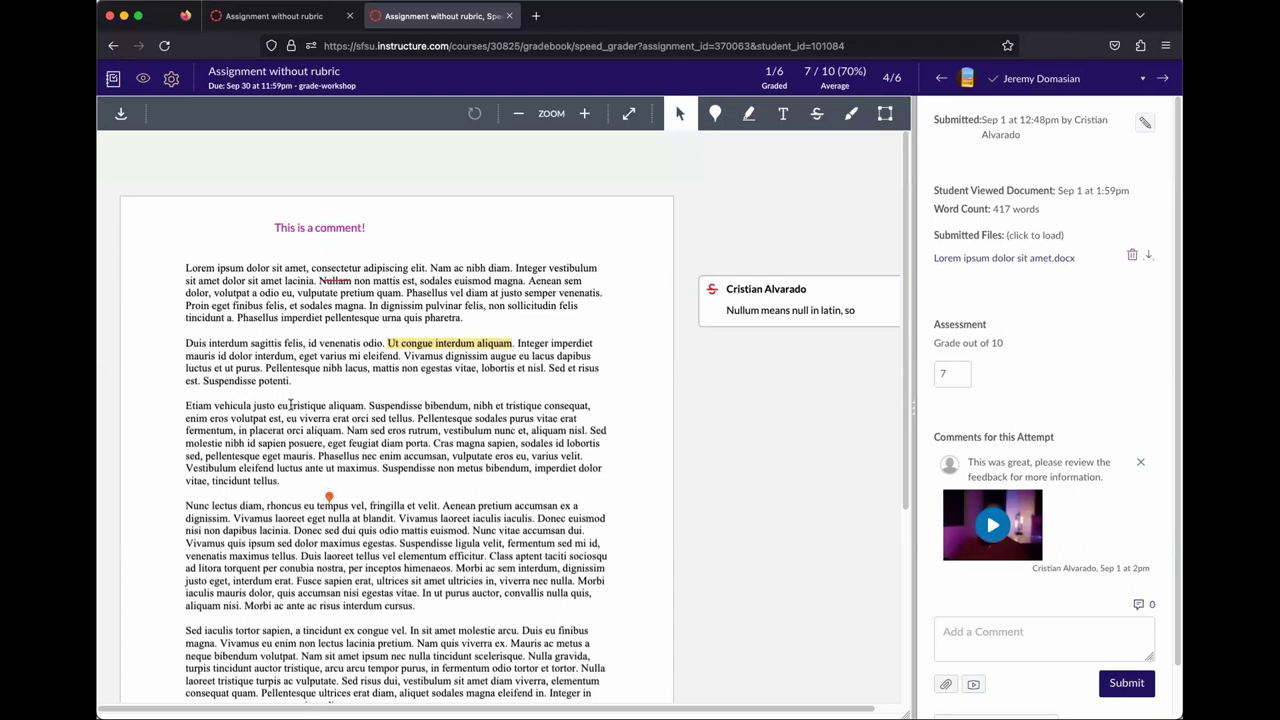
# Highlight "Etiam vehicula justo eu tristique aliquam" in yellow and attach the comment "Your grammar structure was a little backwards."
pyautogui.click(749, 117)
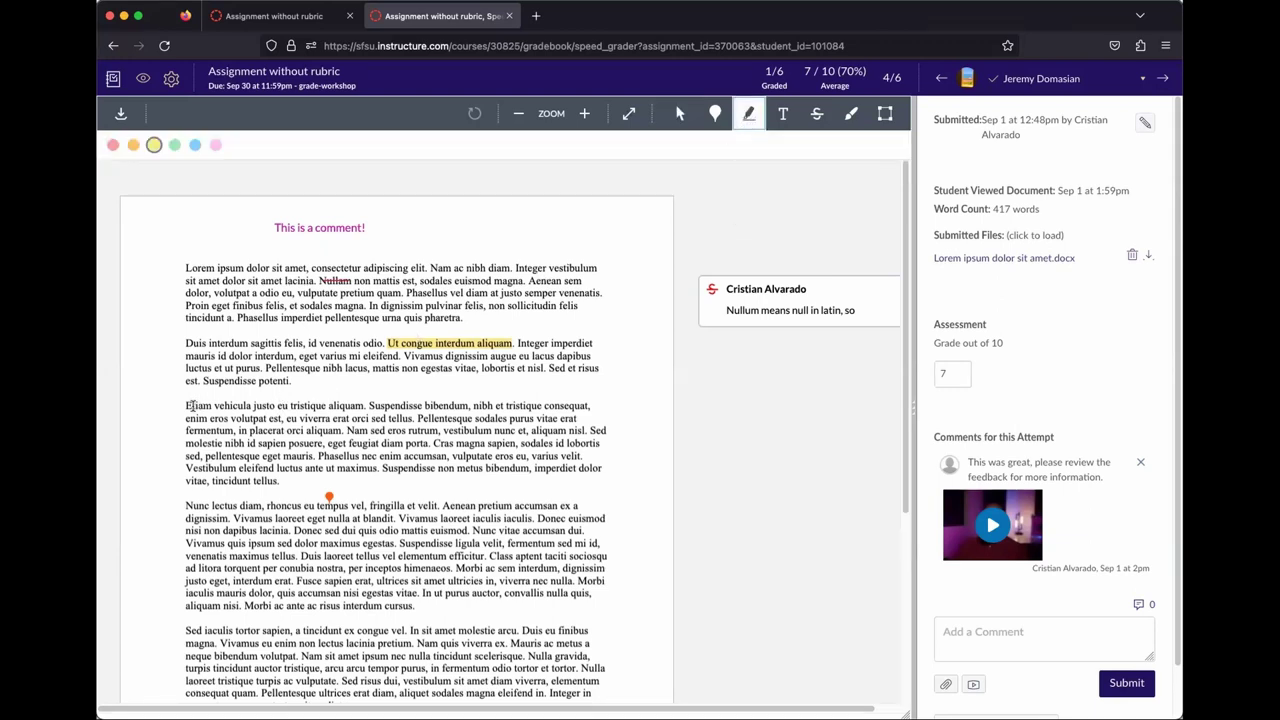
pyautogui.moveTo(184, 404); pyautogui.dragTo(364, 408)
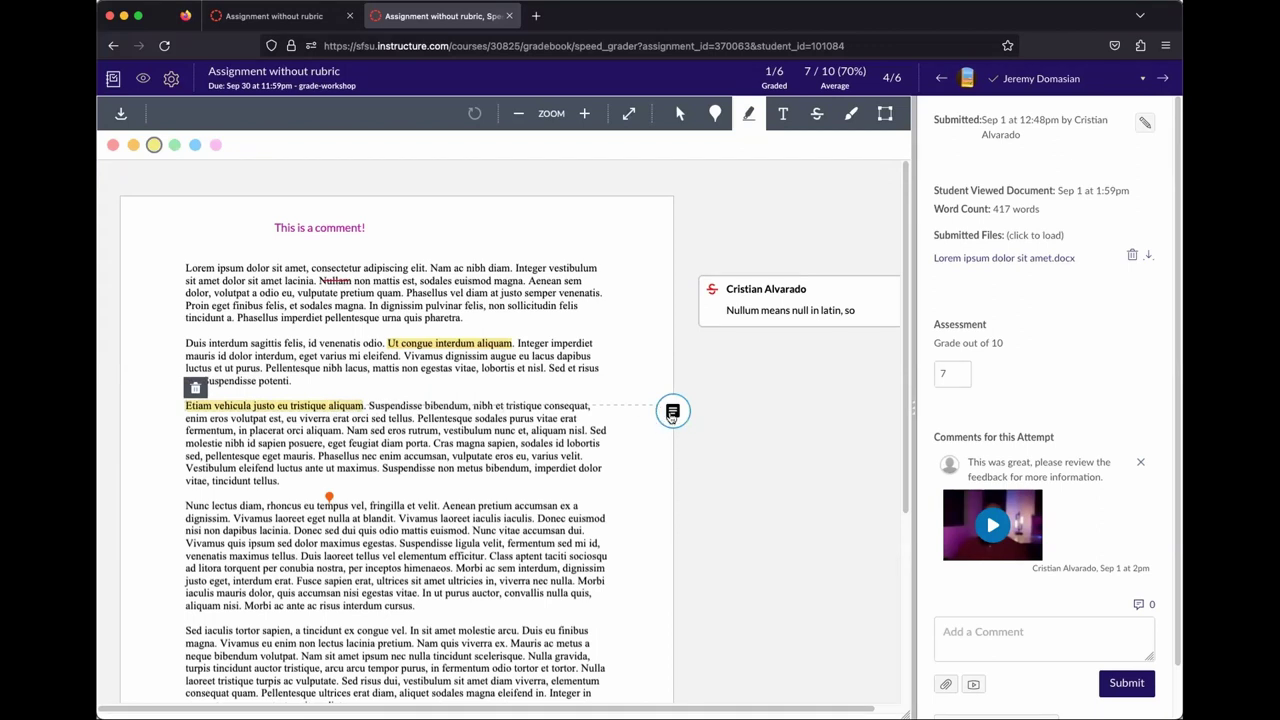
pyautogui.click(672, 412)
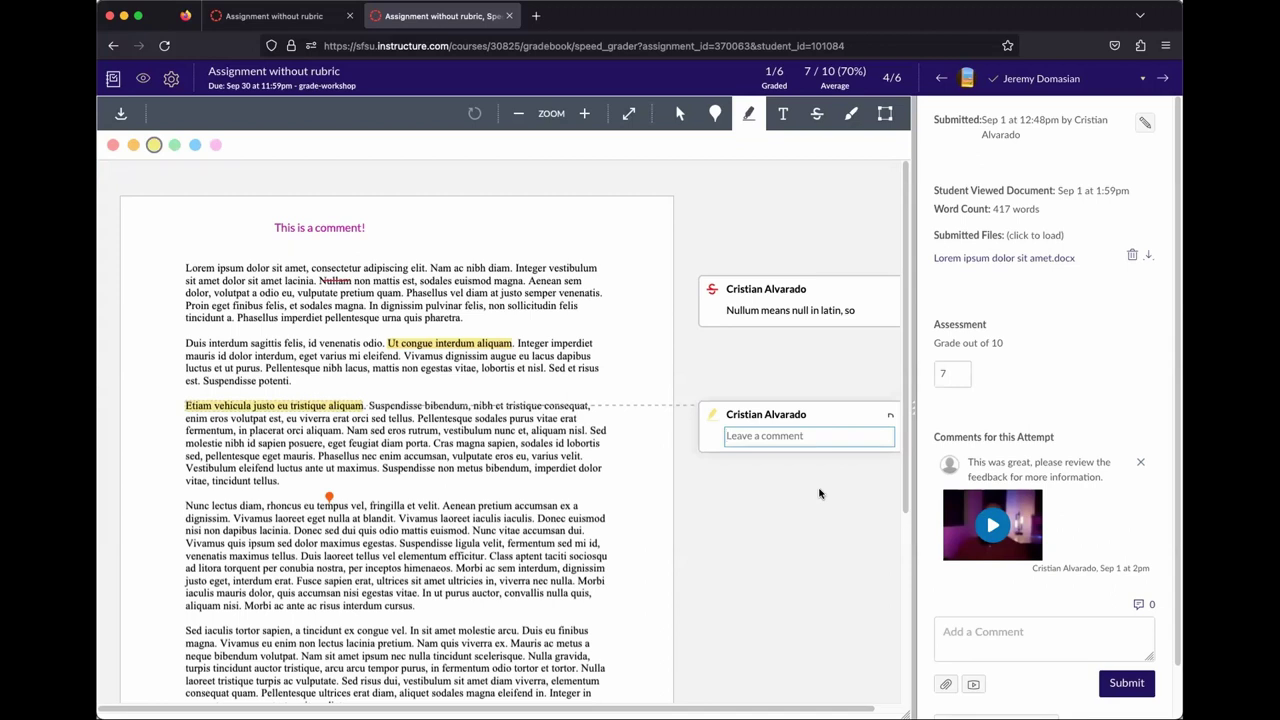
pyautogui.write('Your grammar structure was a little backwards.')
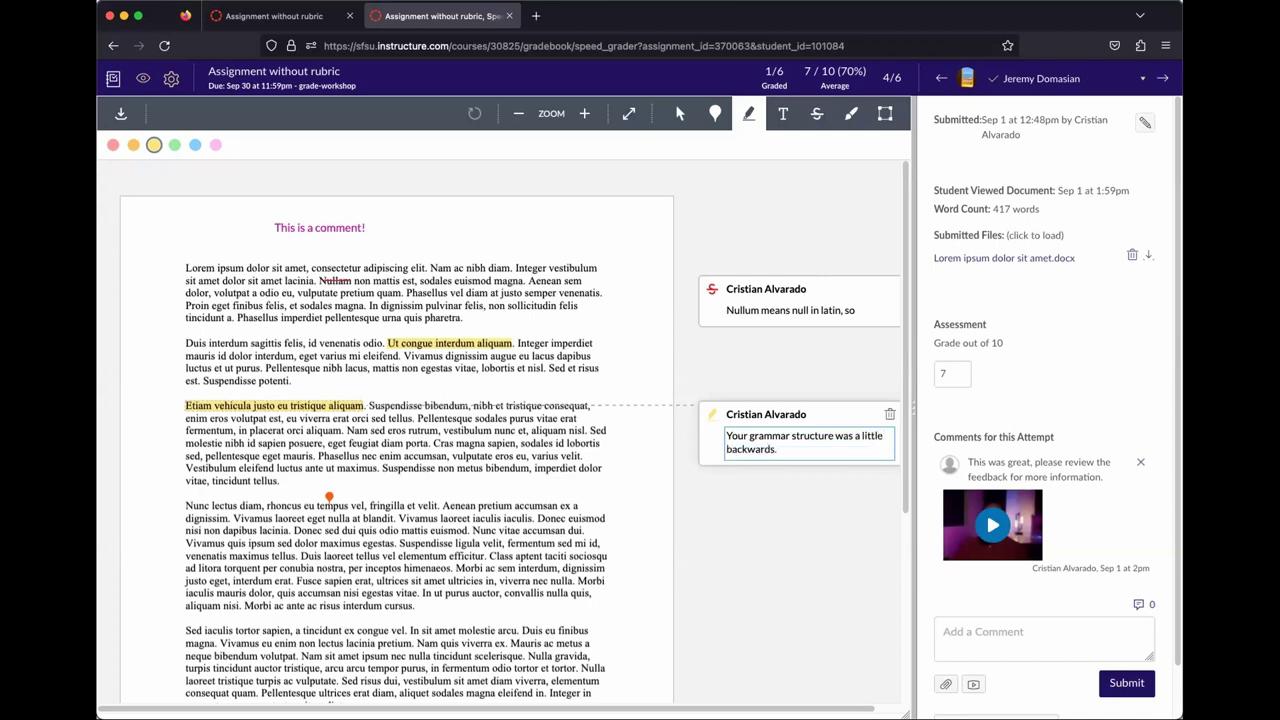
pyautogui.click(880, 578)
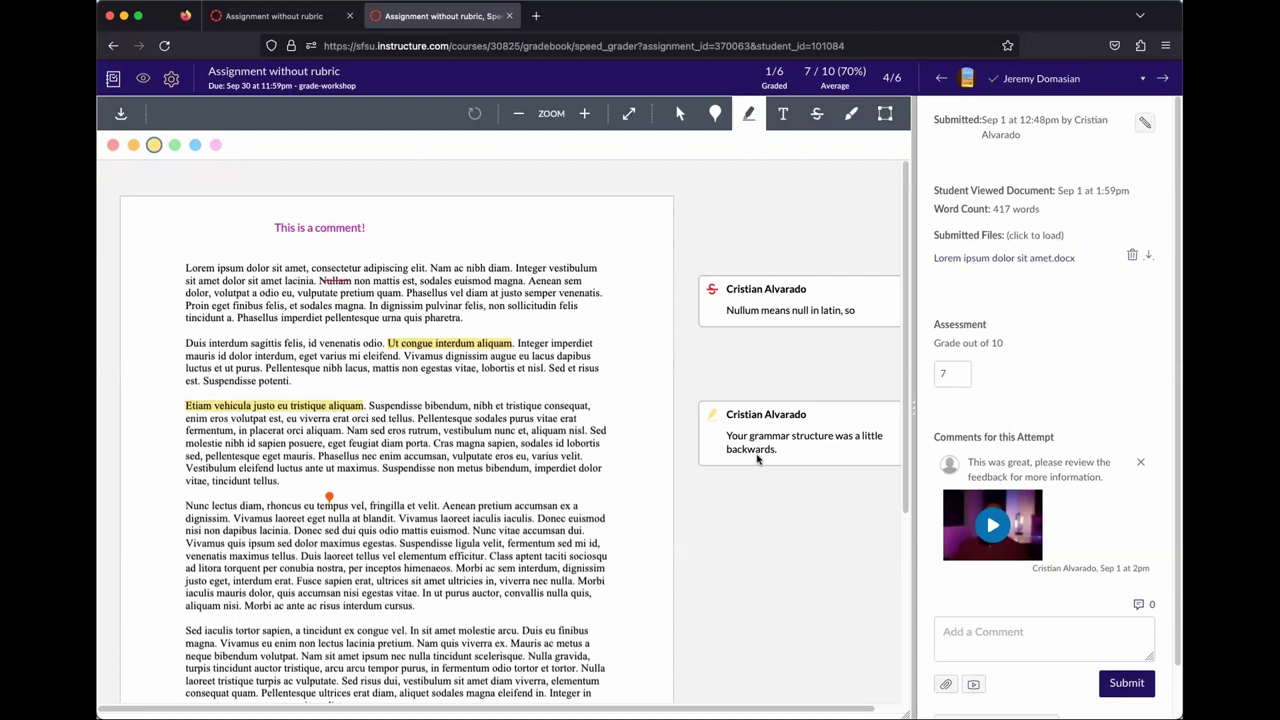
# Strike out "Nunc lectus diam" in red and attach the comment "This statement was unnecessary"
pyautogui.scroll(-2, 768, 480)
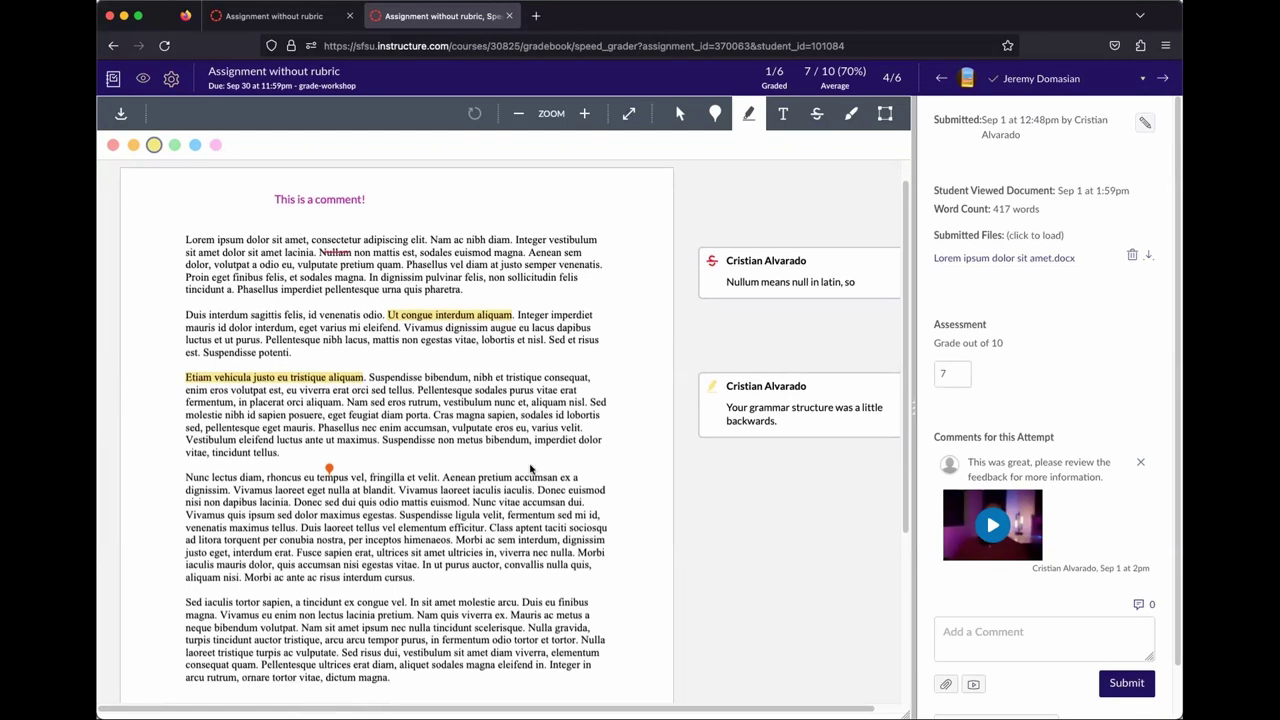
pyautogui.scroll(2, 459, 318)
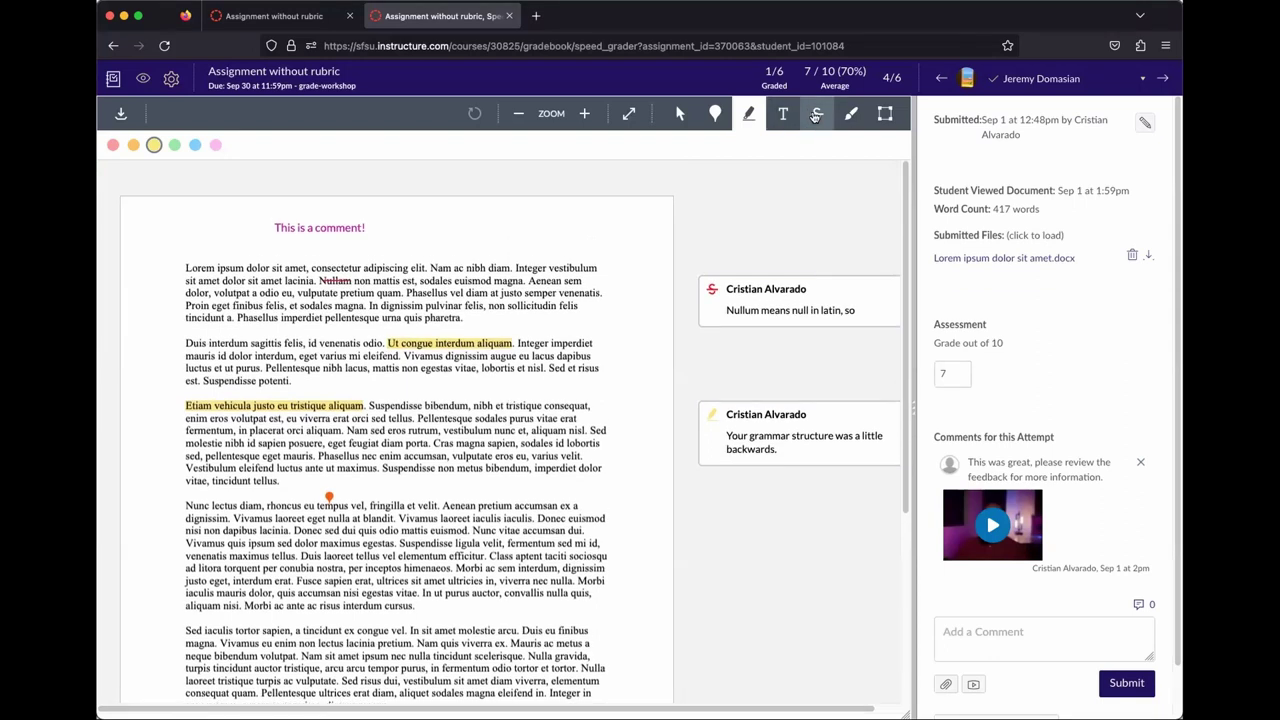
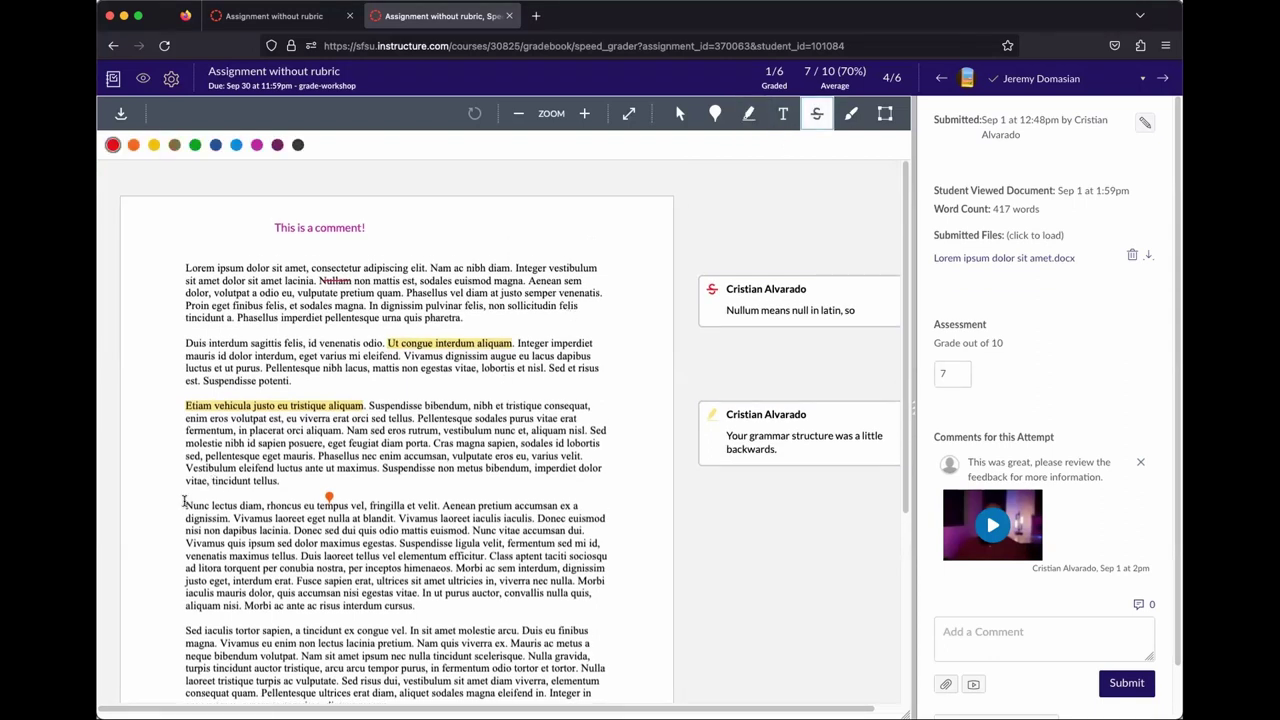
pyautogui.moveTo(184, 502); pyautogui.dragTo(260, 506)
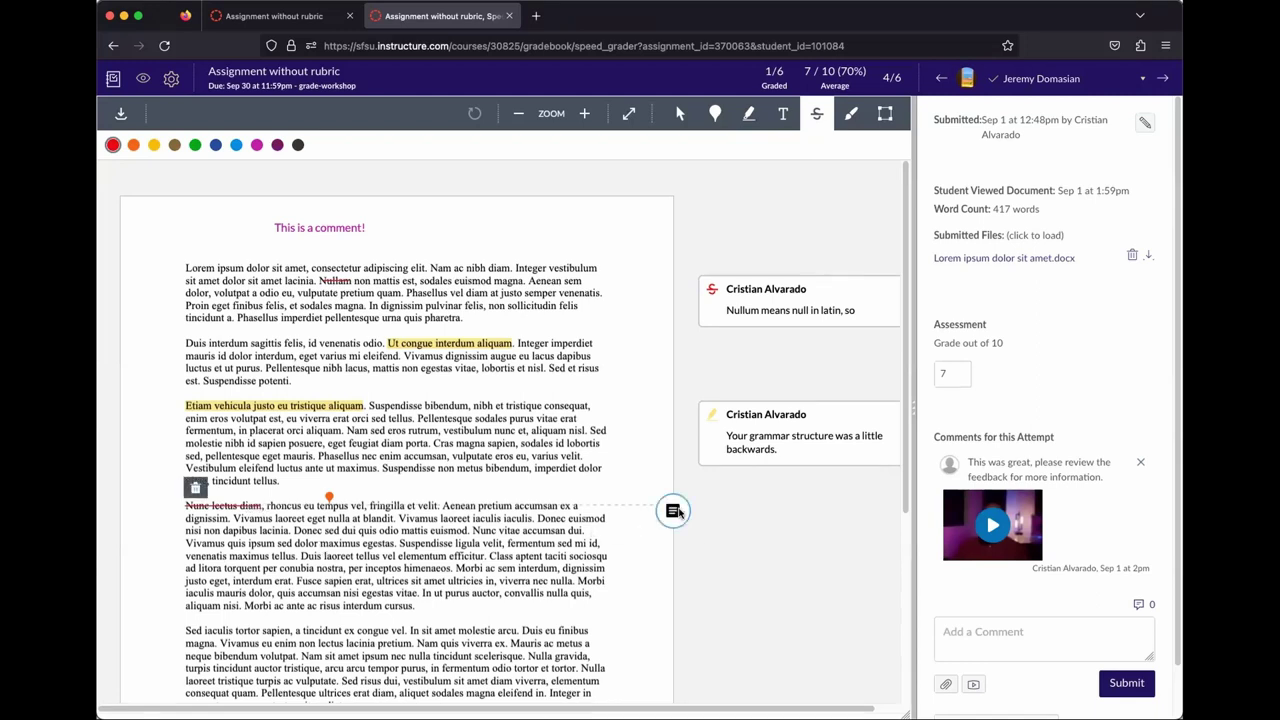
pyautogui.click(674, 511)
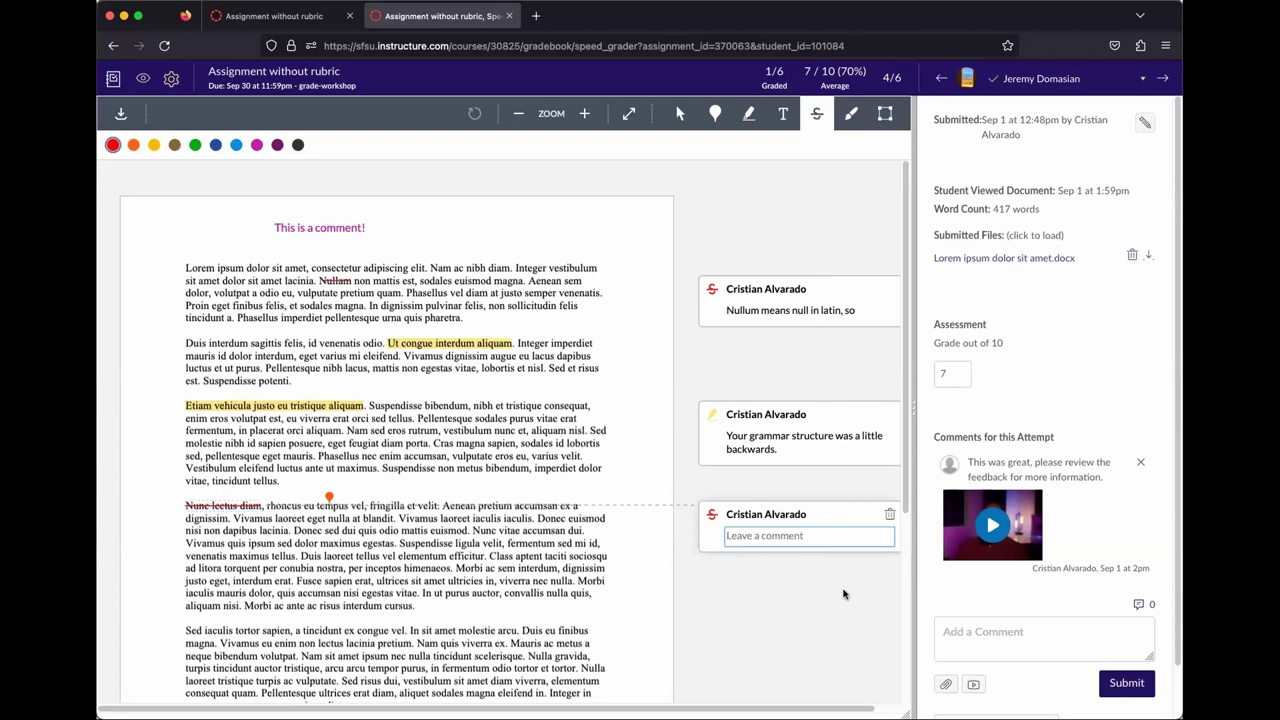
pyautogui.write('This statement was unnecessary')
pyautogui.click(786, 622)
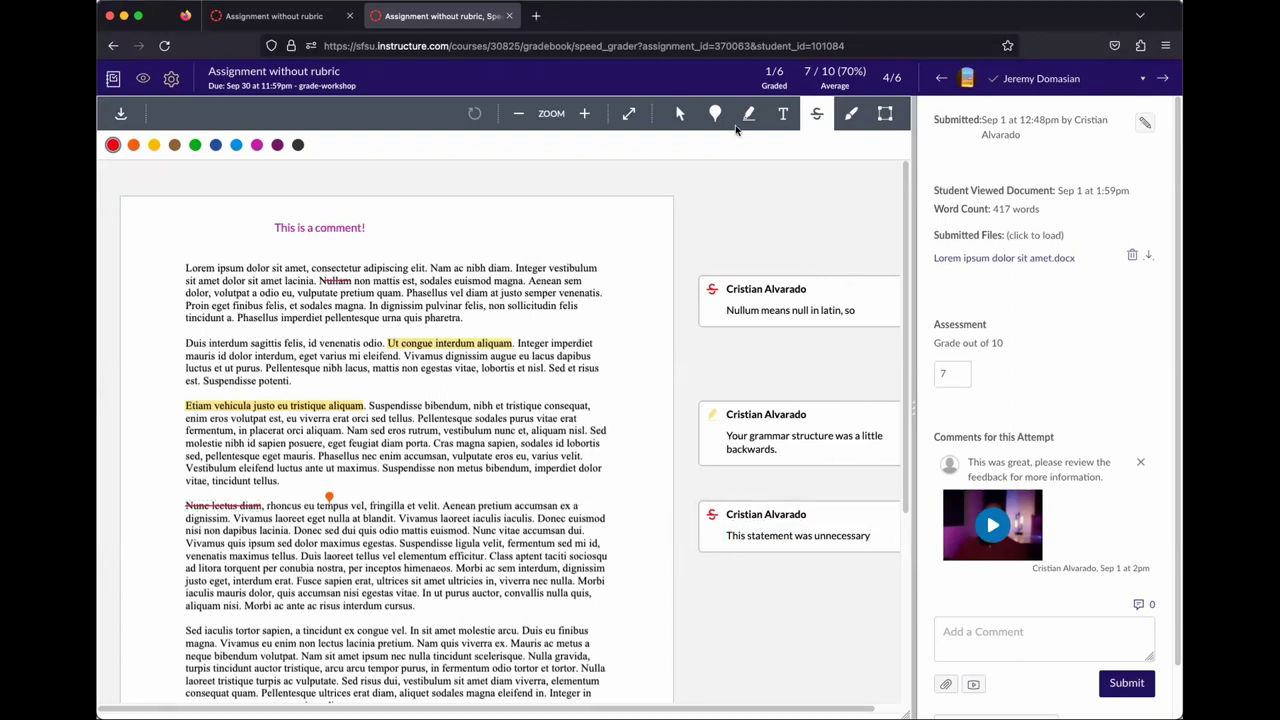
# Add a purple free-text annotation reading "This is another comment" between the fourth and fifth paragraphs
pyautogui.click(783, 114)
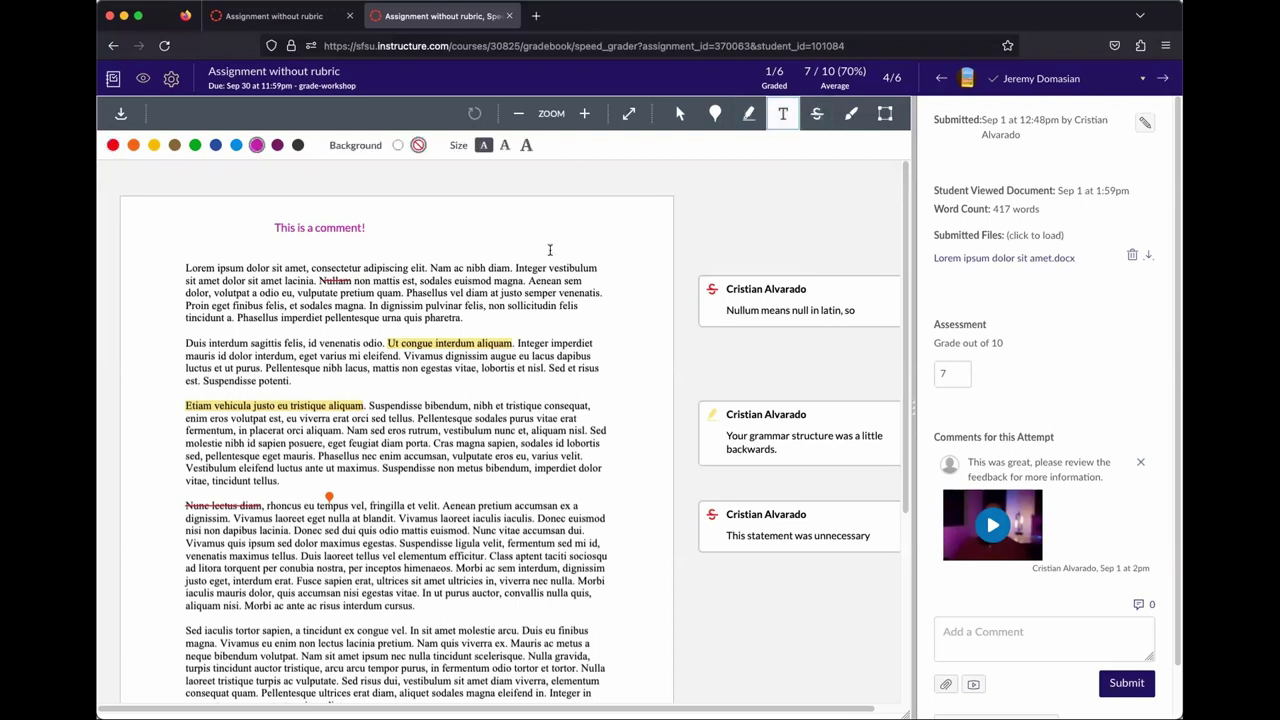
pyautogui.scroll(-1, 533, 562)
pyautogui.click(457, 595)
pyautogui.write('This is antother')
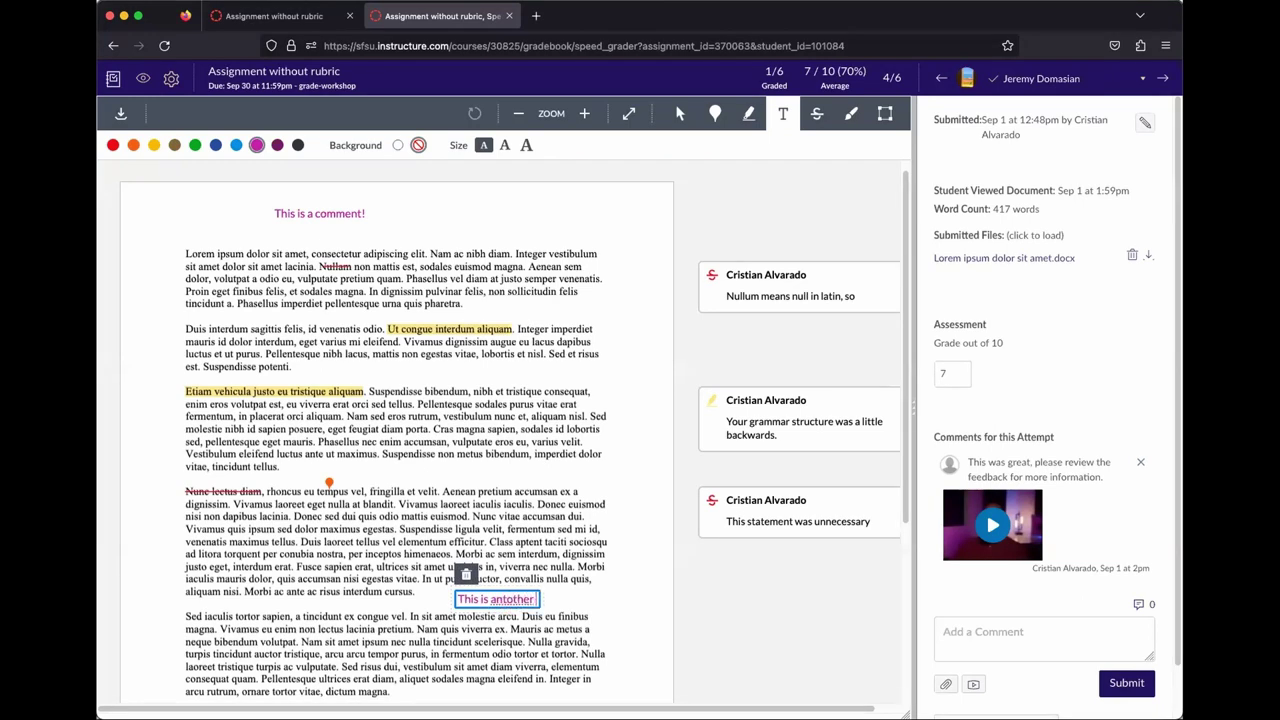
pyautogui.press('BackSpace')
pyautogui.press('BackSpace')
pyautogui.press('BackSpace')
pyautogui.press('BackSpace')
pyautogui.press('BackSpace')
pyautogui.press('BackSpace')
pyautogui.write('other comment!')
pyautogui.click(697, 653)
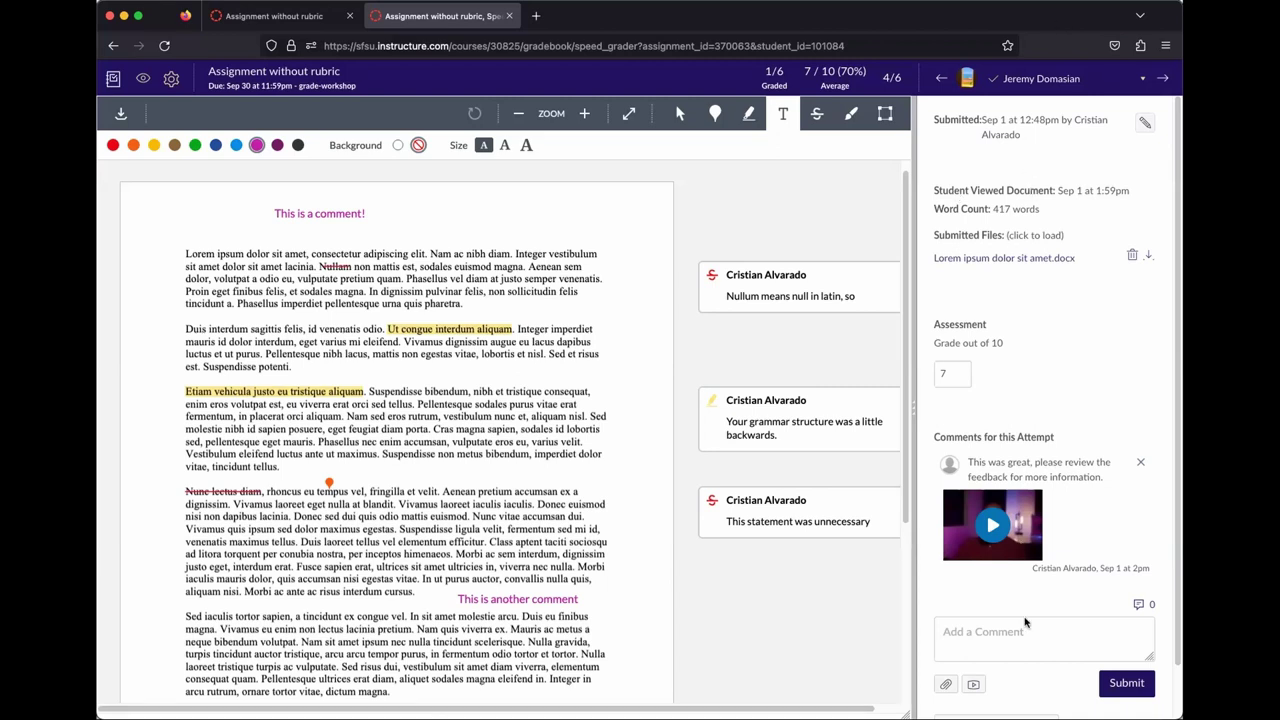
# Widen the assessment area beside the document and set the student's grade to 7.5 out of 10
pyautogui.moveTo(914, 406); pyautogui.dragTo(806, 401)
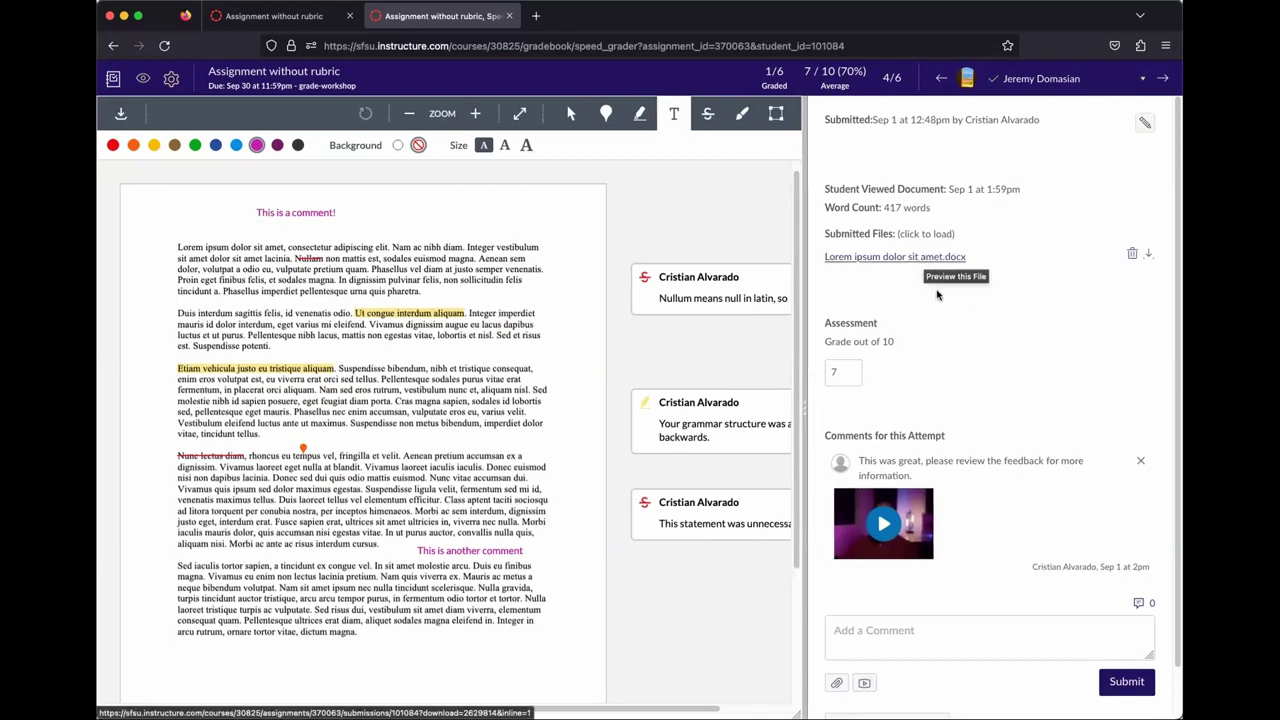
pyautogui.click(850, 371)
pyautogui.click(1000, 392)
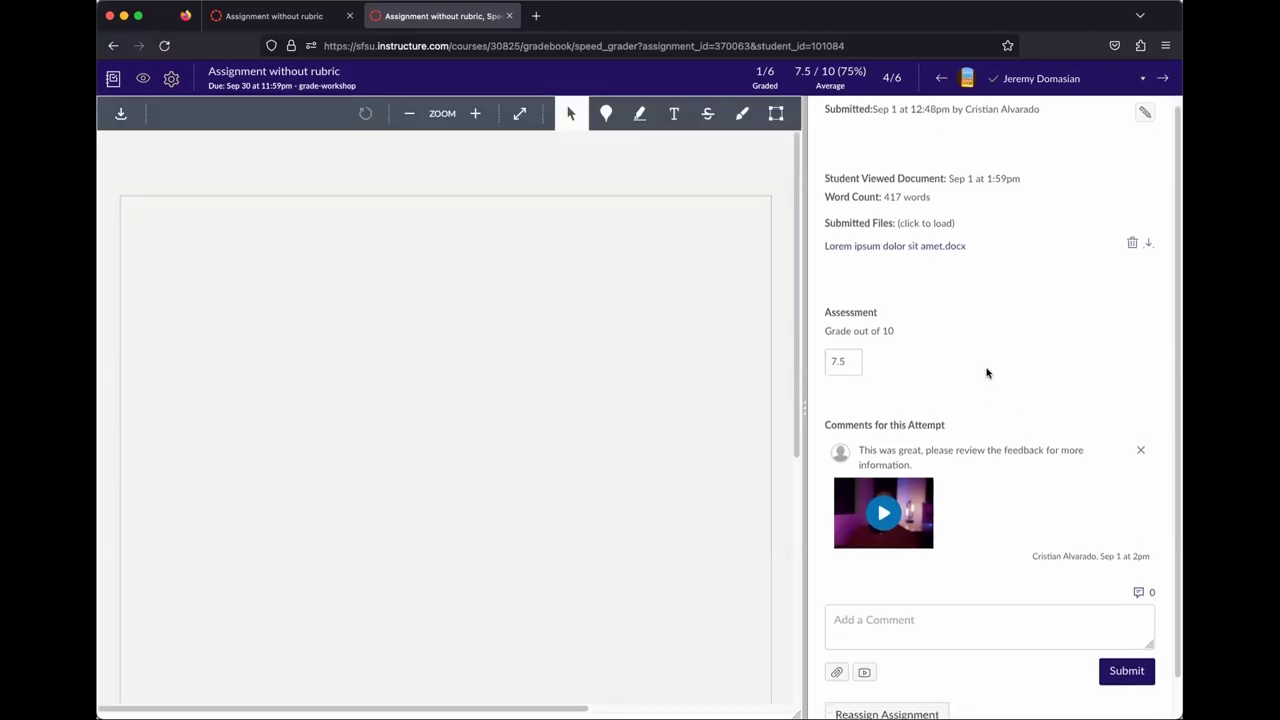
# Submit the comment "This version is better!" for this attempt
pyautogui.scroll(-1, 988, 374)
pyautogui.scroll(-2, 675, 411)
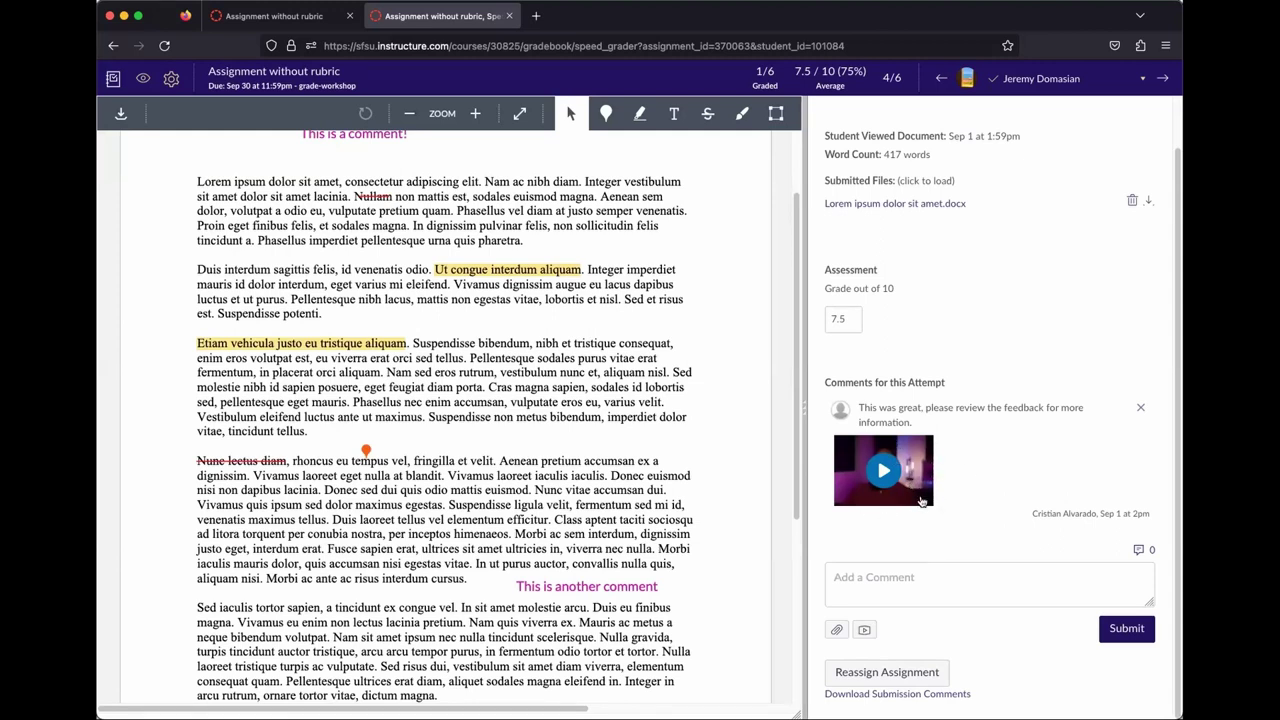
pyautogui.click(912, 584)
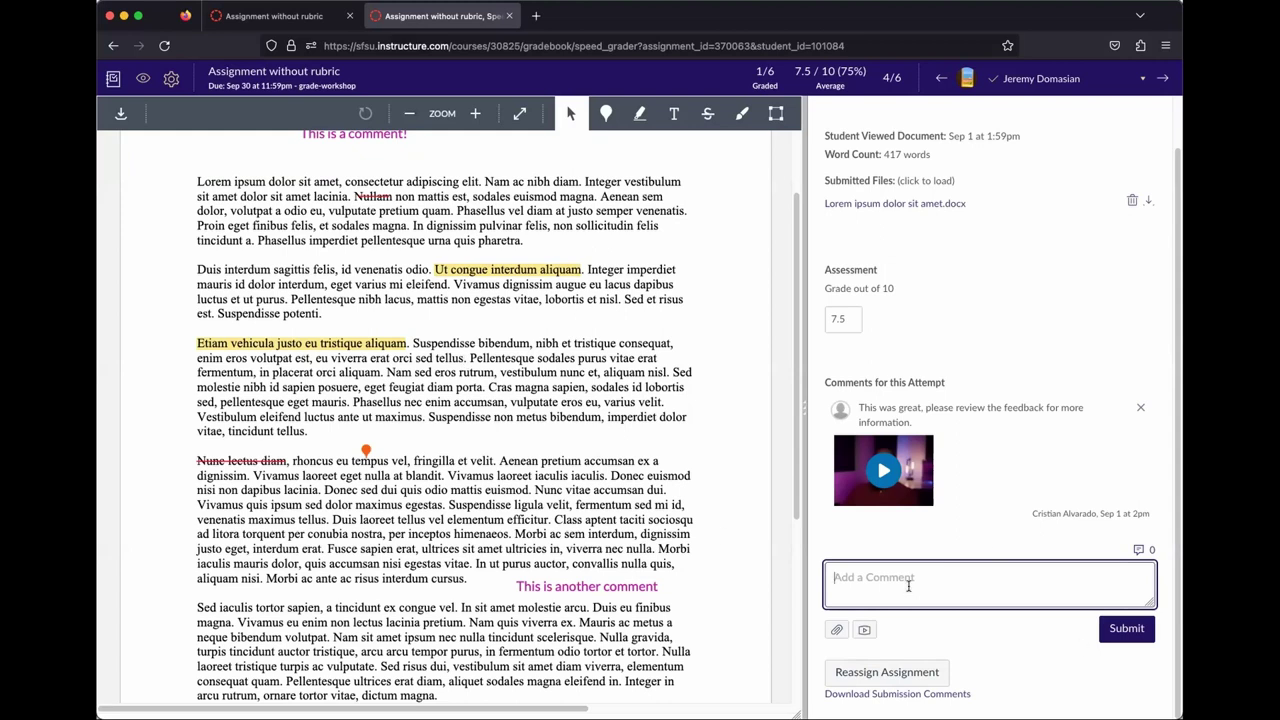
pyautogui.write('This version is better!')
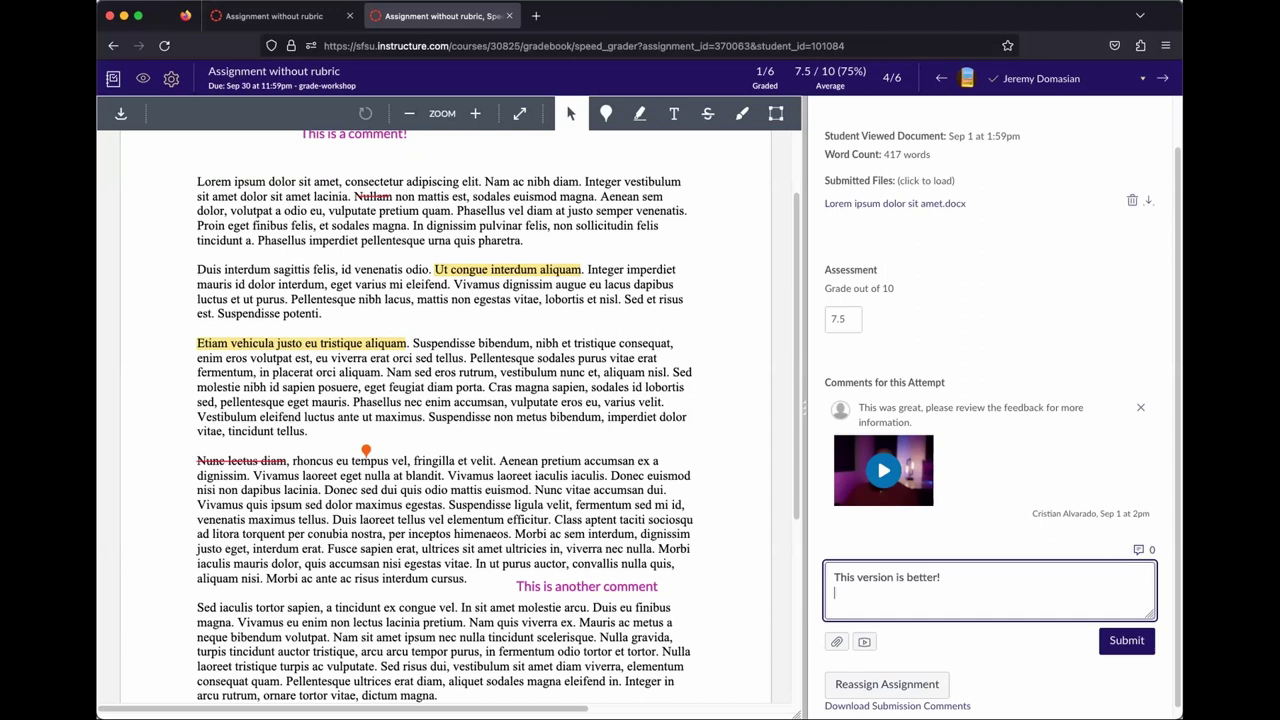
pyautogui.click(1126, 641)
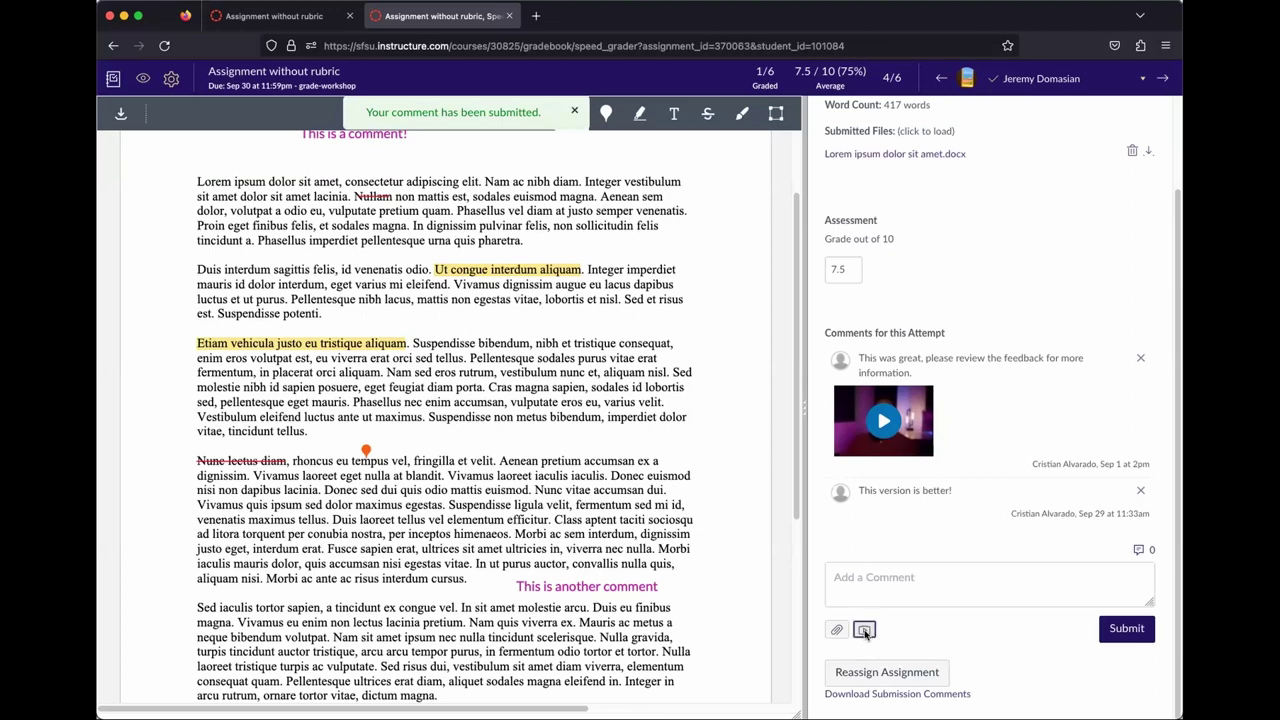
# Record a webcam video comment of about 13 seconds and save it to the student's attempt
pyautogui.click(865, 632)
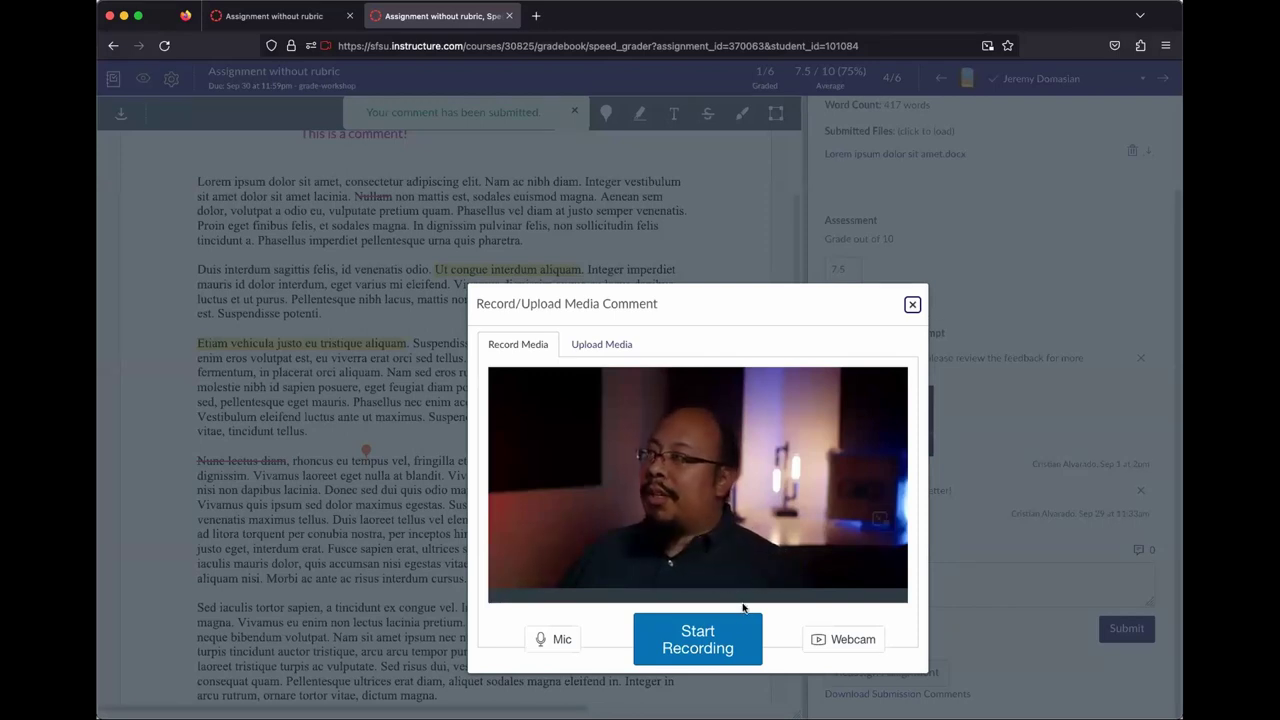
pyautogui.click(700, 646)
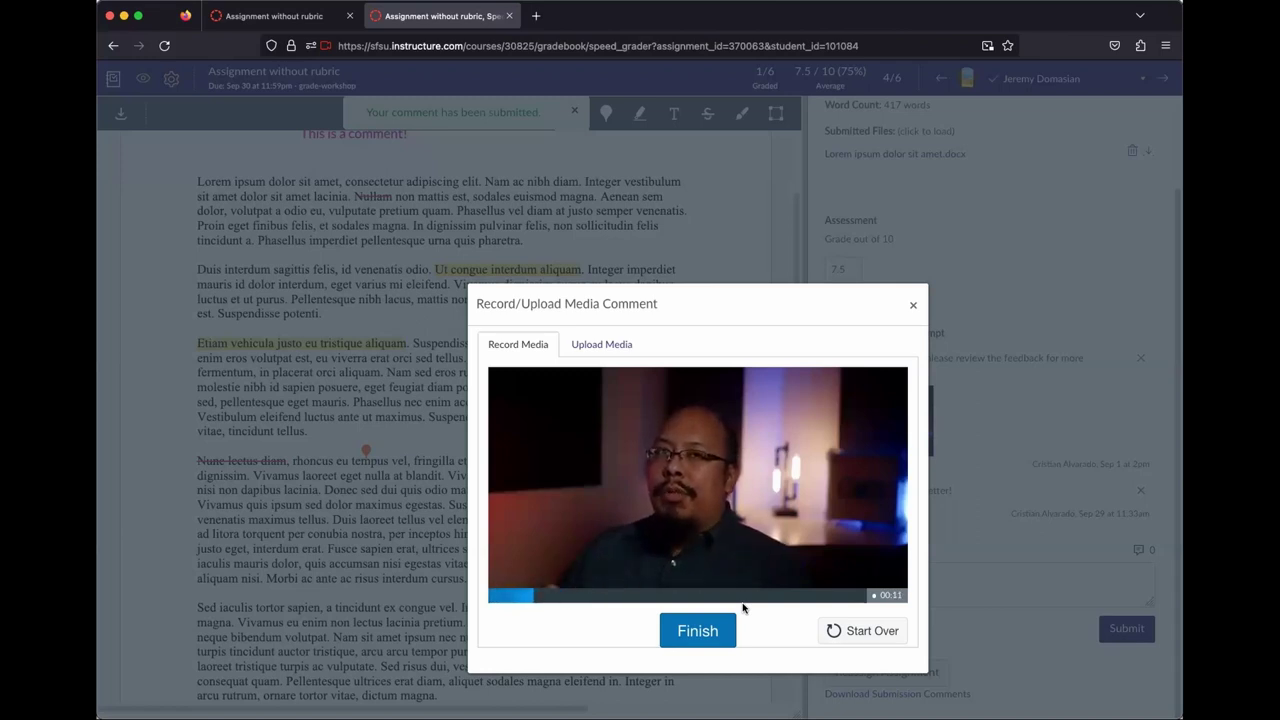
pyautogui.click(703, 633)
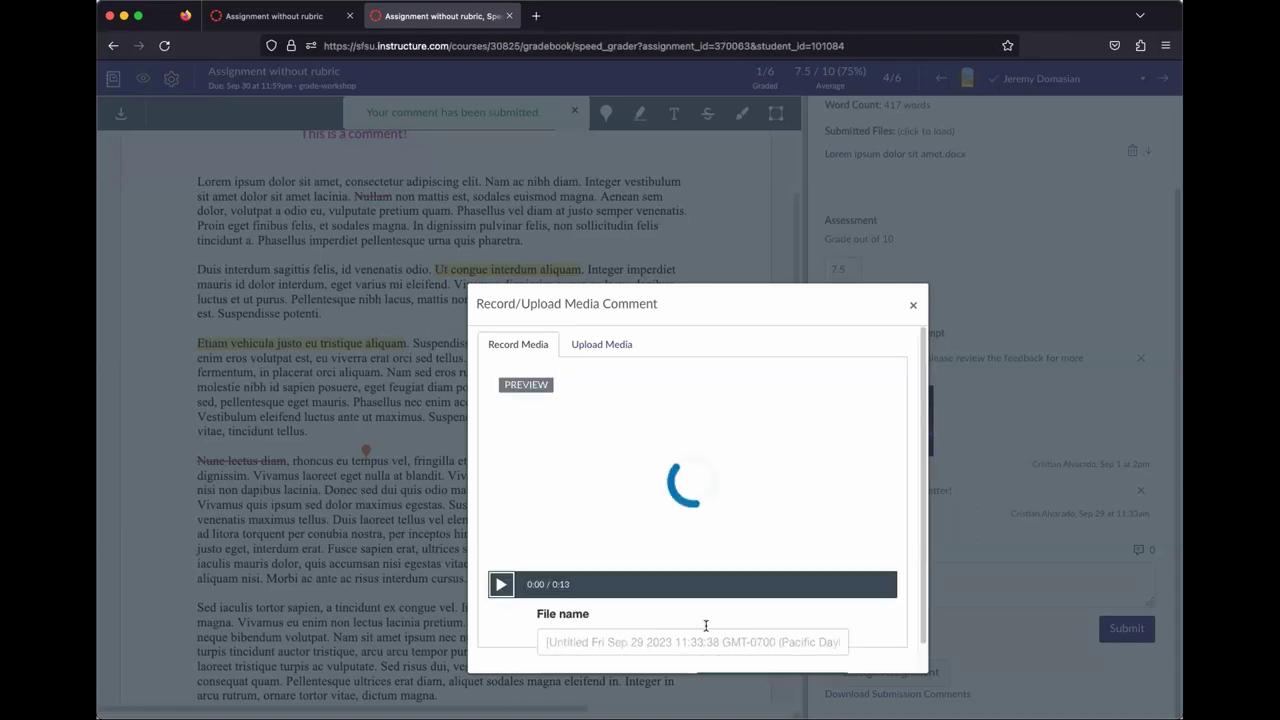
pyautogui.scroll(-1, 636, 527)
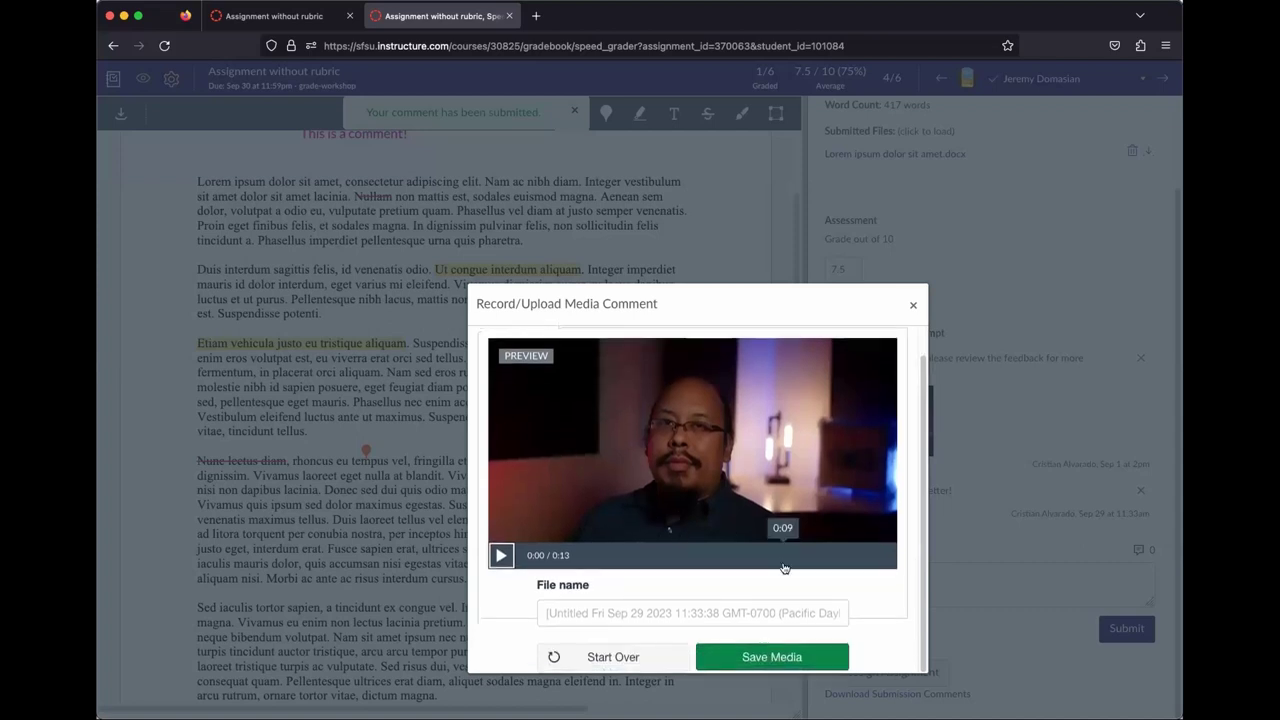
pyautogui.click(786, 667)
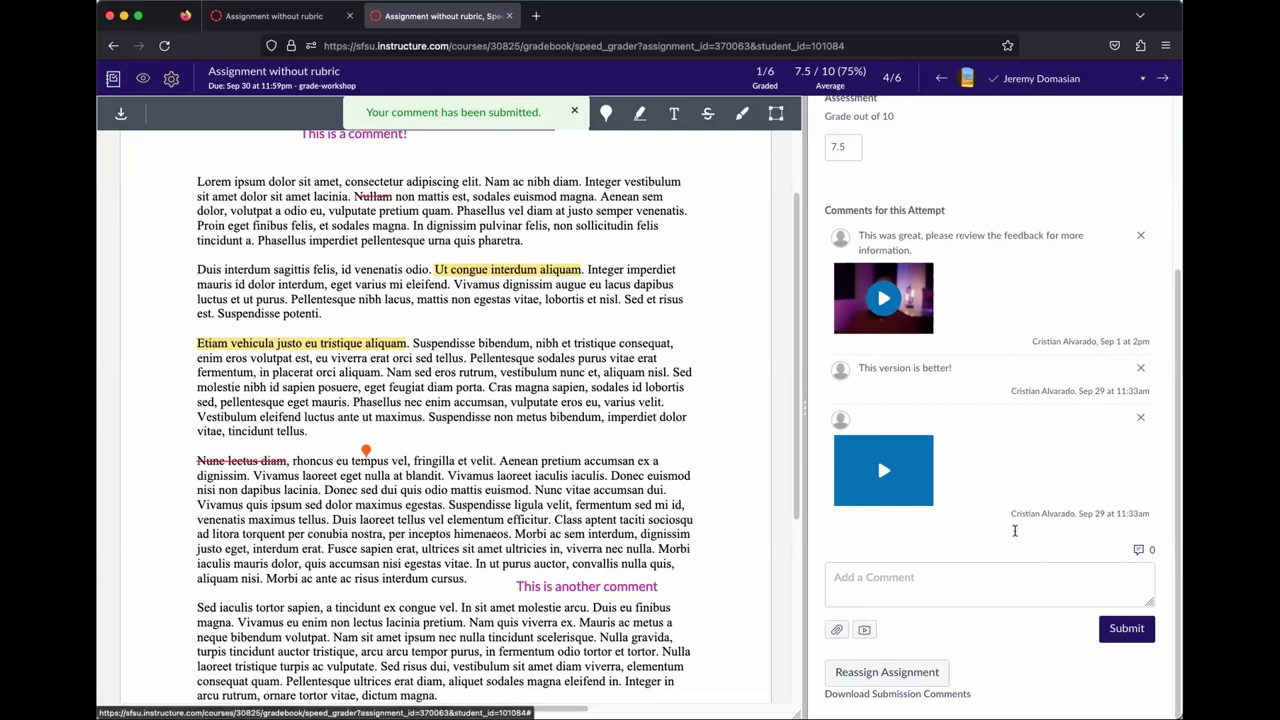
# Leave SpeedGrader and open the "Assignment with rubric" page from the course's assignment list
pyautogui.scroll(3, 997, 623)
pyautogui.click(300, 74)
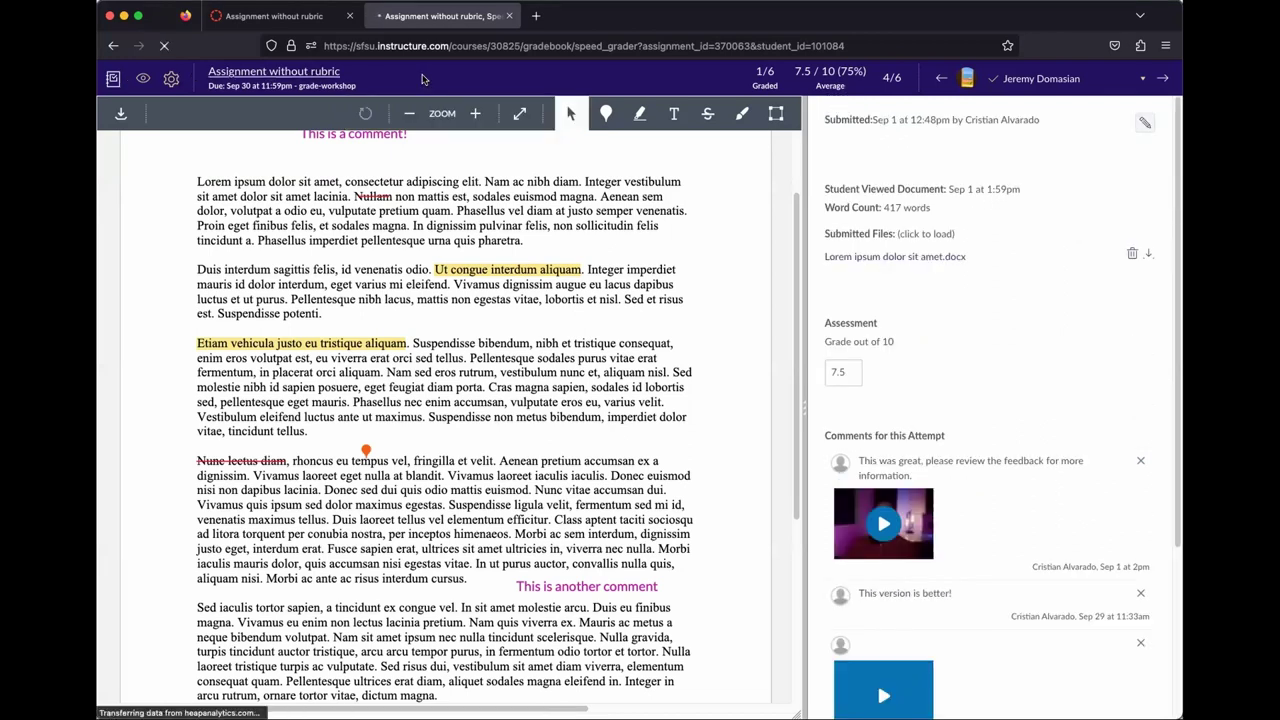
pyautogui.press('super+w')
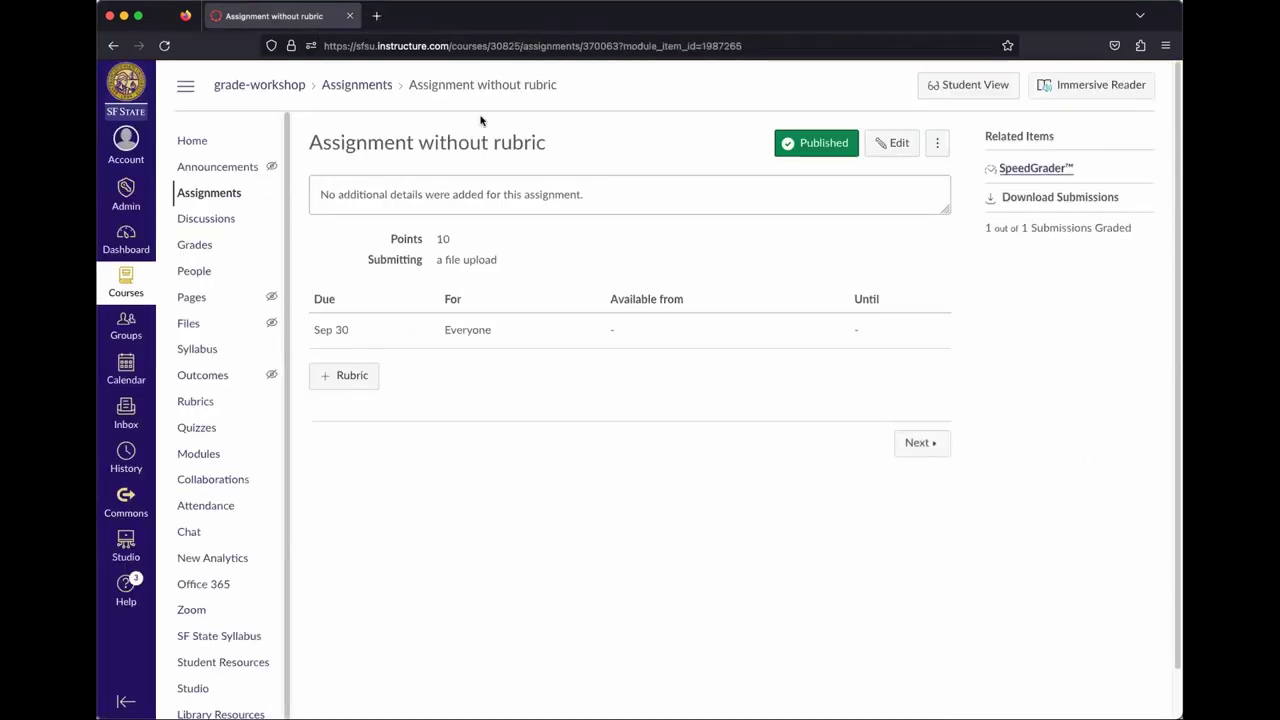
pyautogui.click(378, 84)
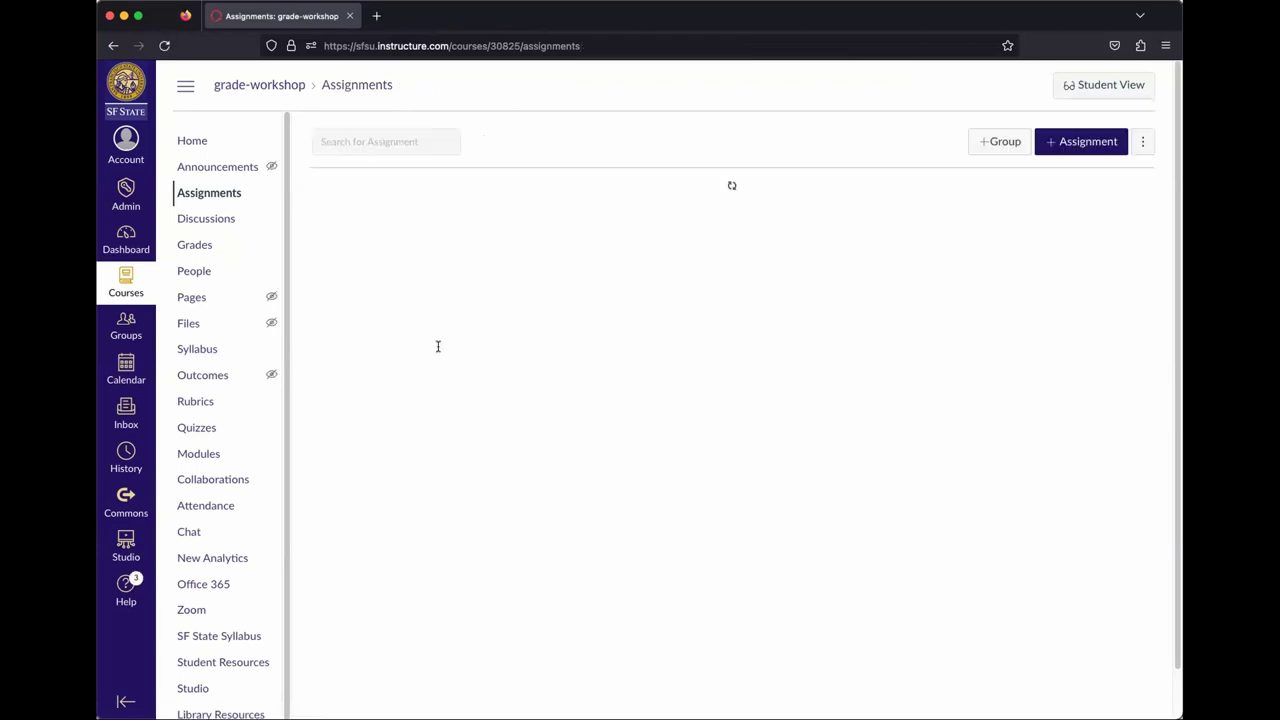
pyautogui.click(422, 289)
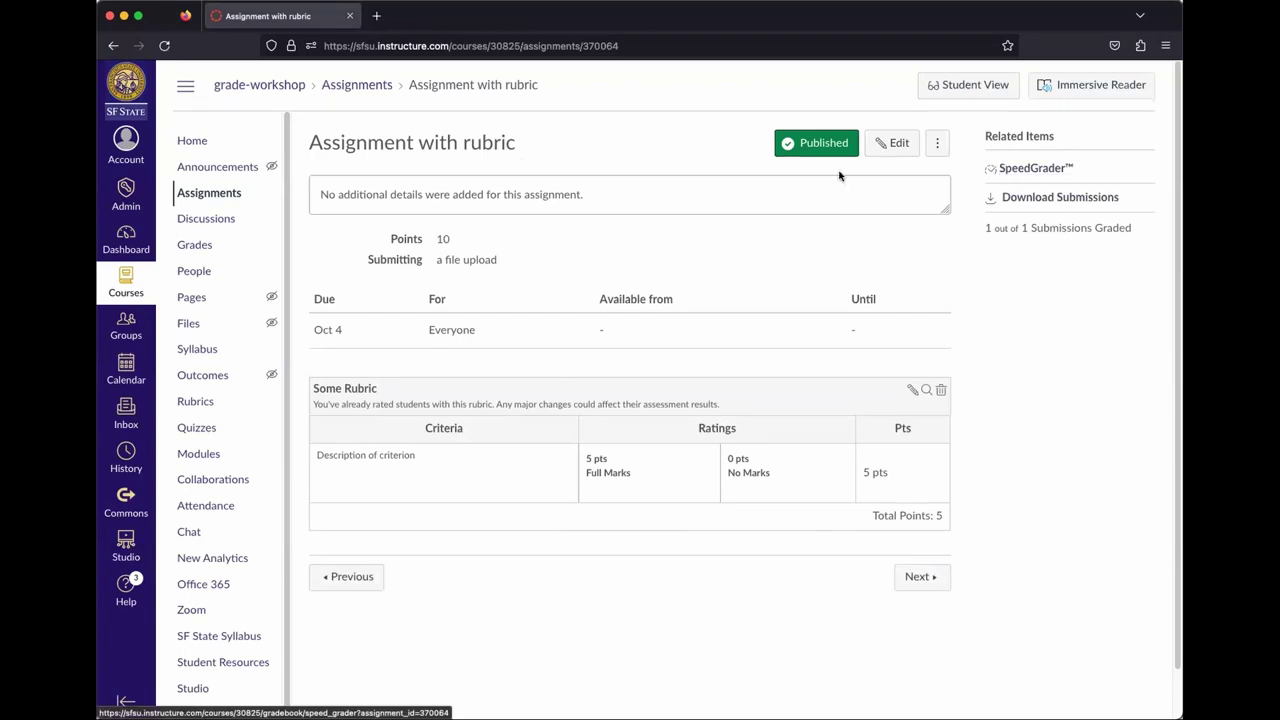
# Open Paper 4 in SpeedGrader for the fourth student on the list, with a wider assessment area
pyautogui.click(260, 87)
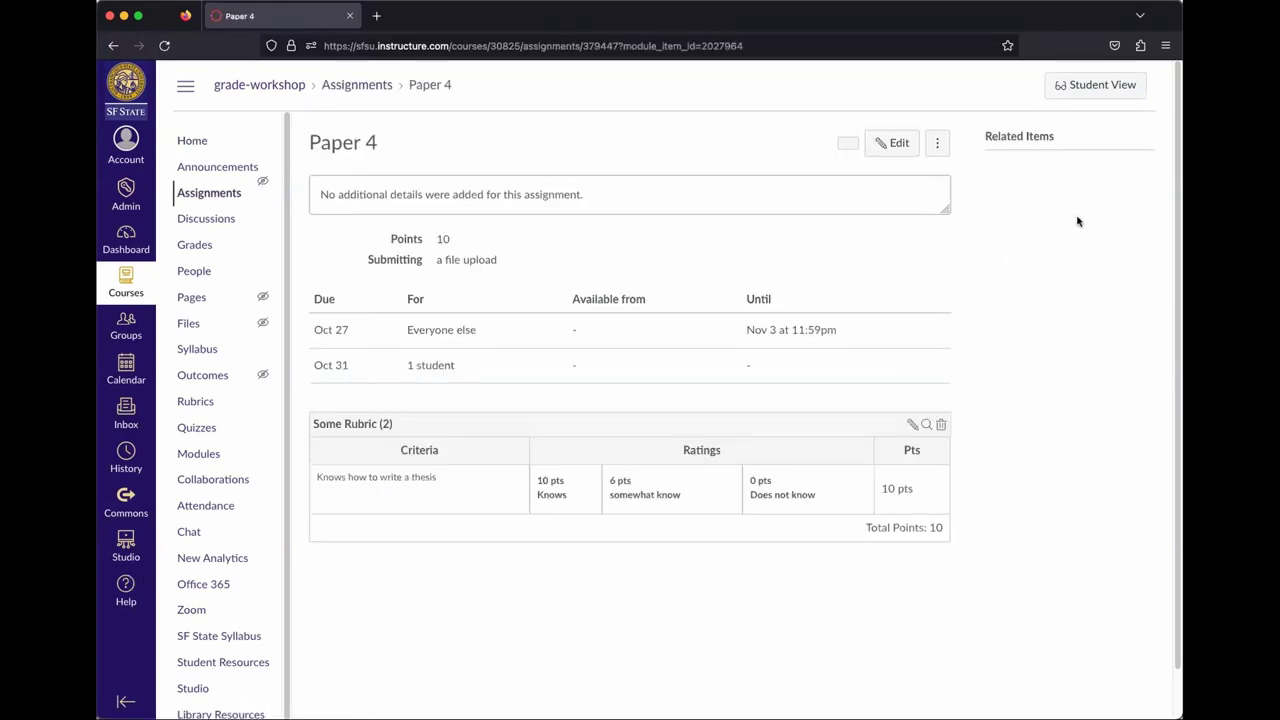
pyautogui.click(1035, 168)
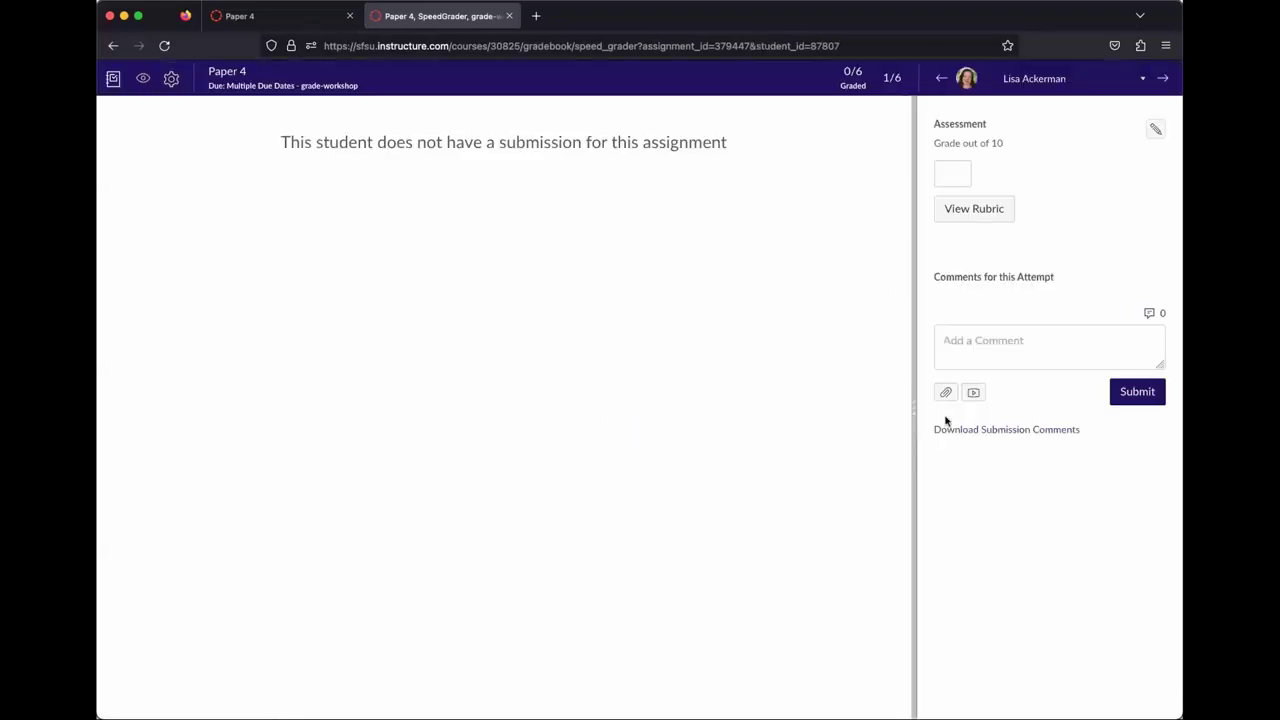
pyautogui.moveTo(914, 410); pyautogui.dragTo(794, 404)
pyautogui.click(1060, 77)
pyautogui.click(1034, 219)
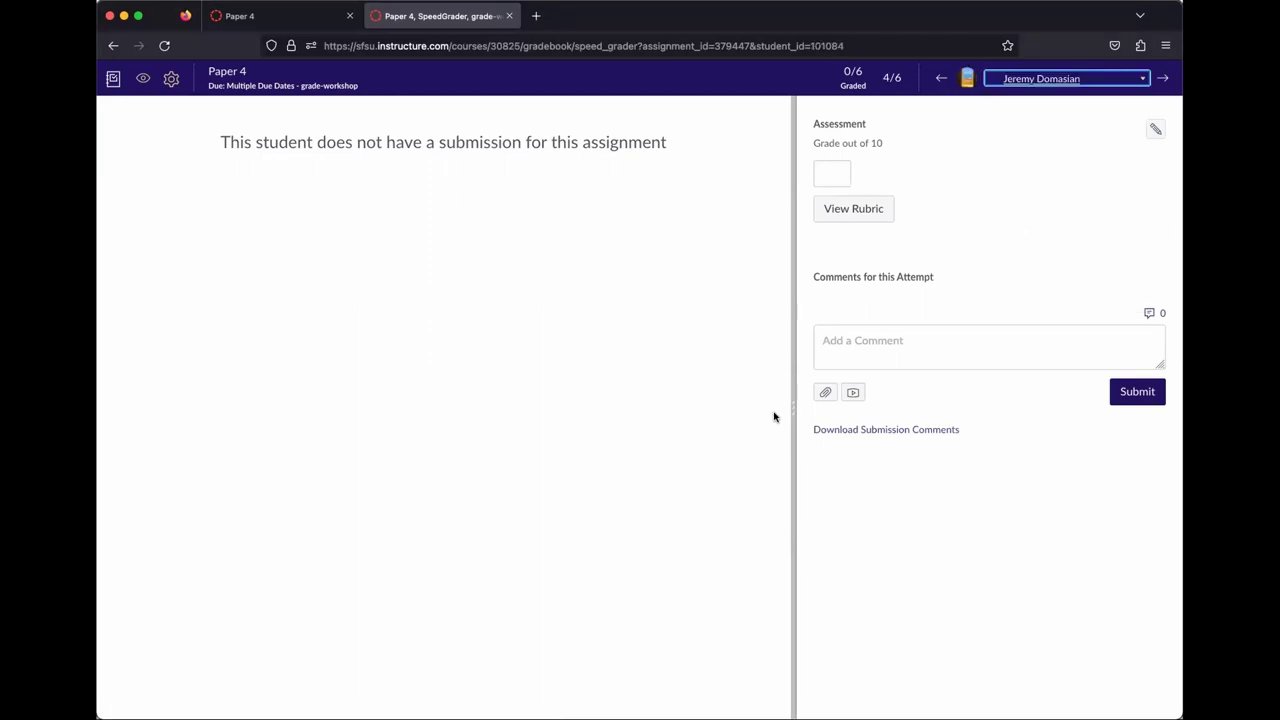
pyautogui.click(993, 211)
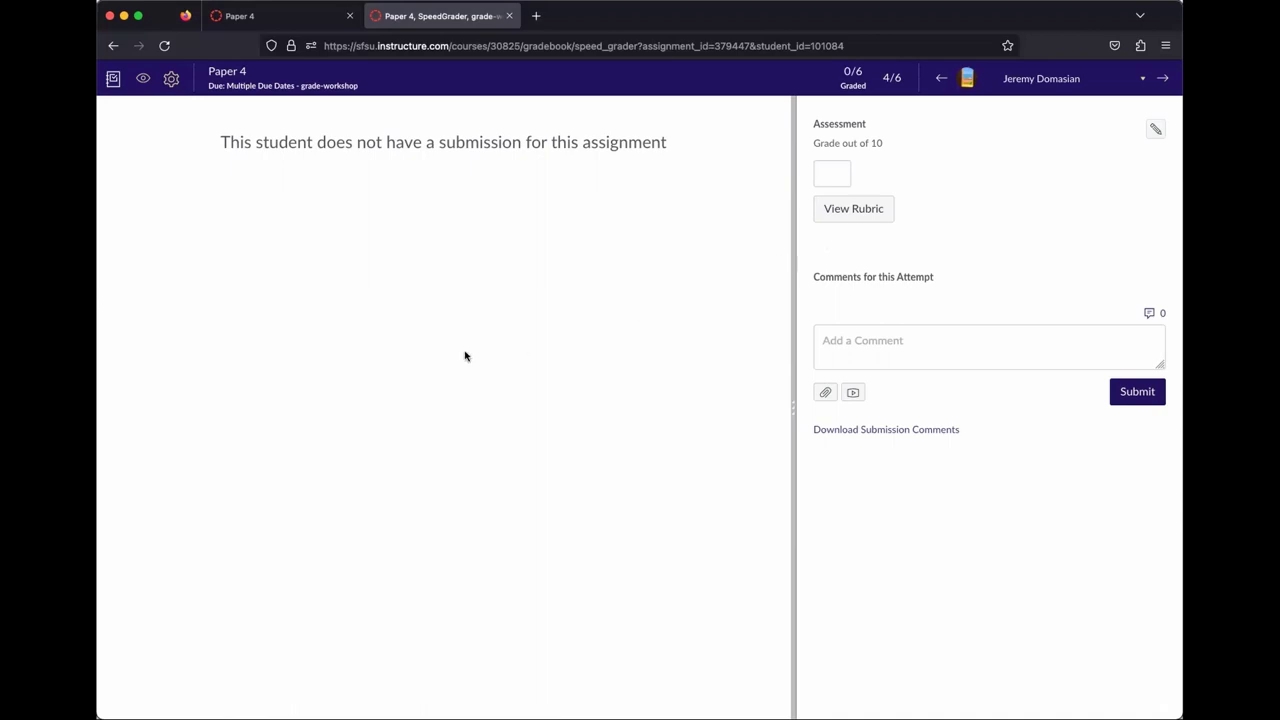
# Rate the "Knows how to write a thesis" criterion as "somewhat know" (6 pts) in the rubric and save the assessment
pyautogui.click(862, 217)
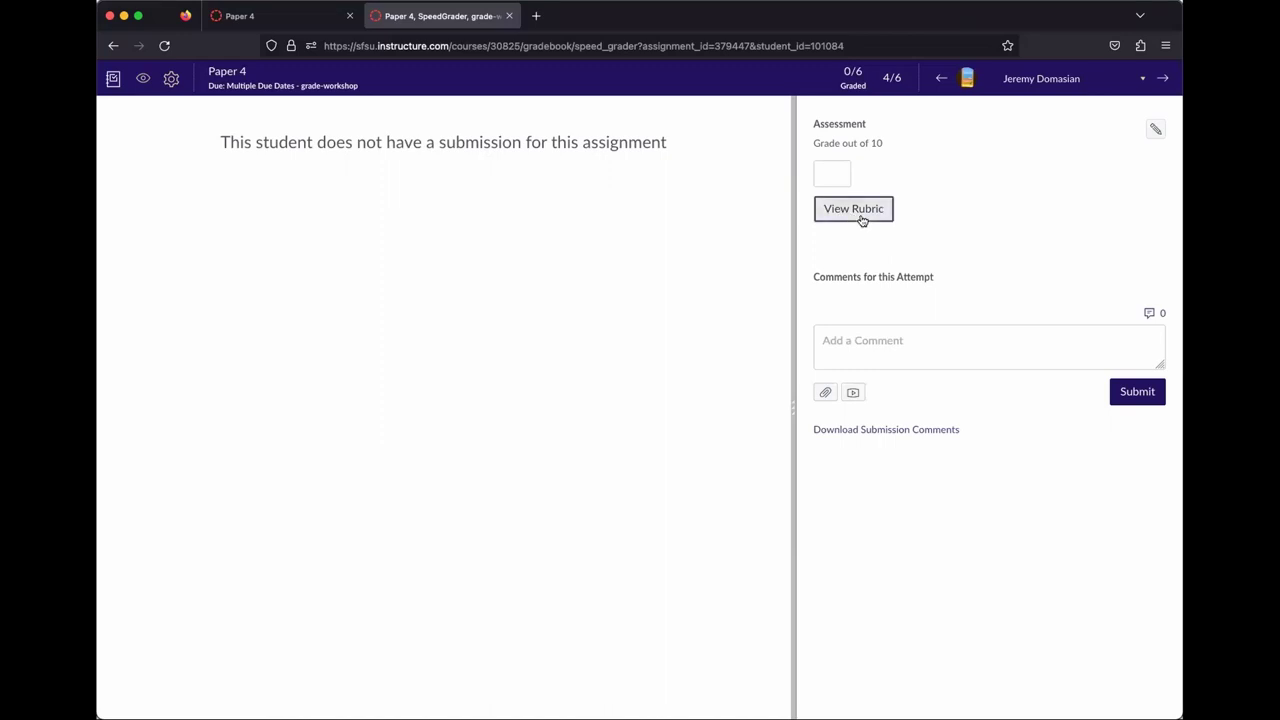
pyautogui.moveTo(791, 420); pyautogui.dragTo(617, 407)
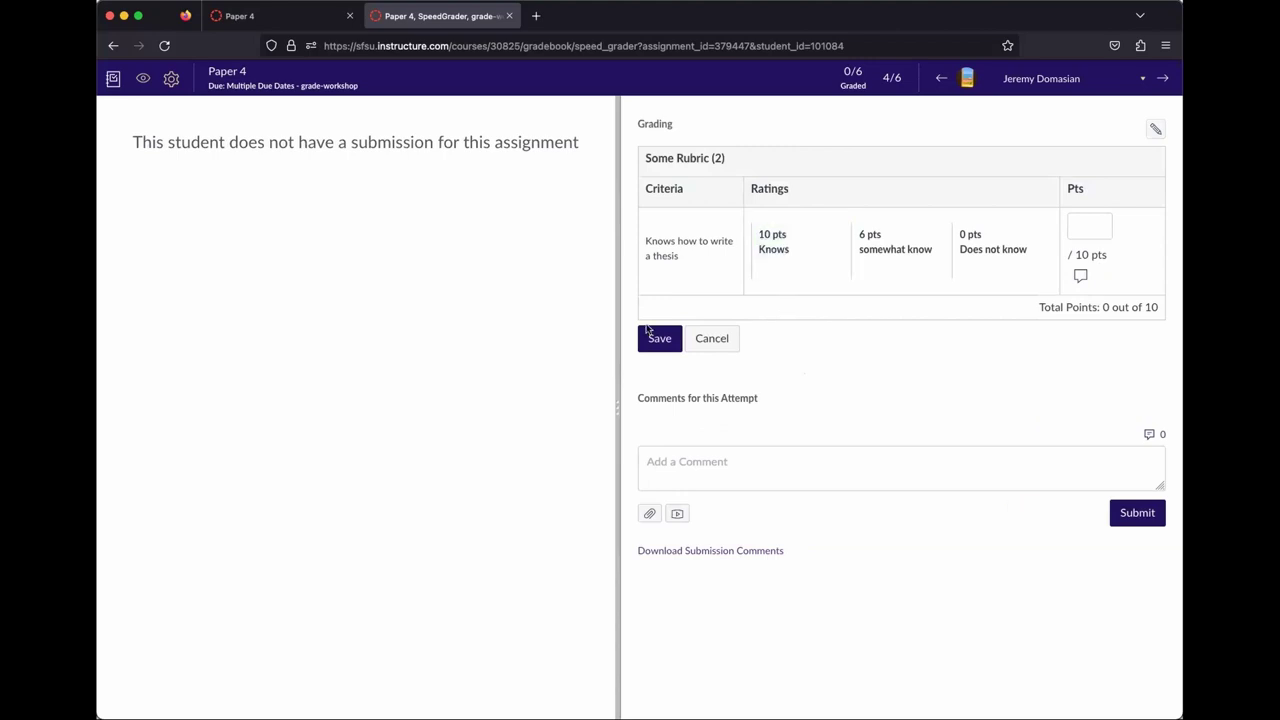
pyautogui.click(900, 250)
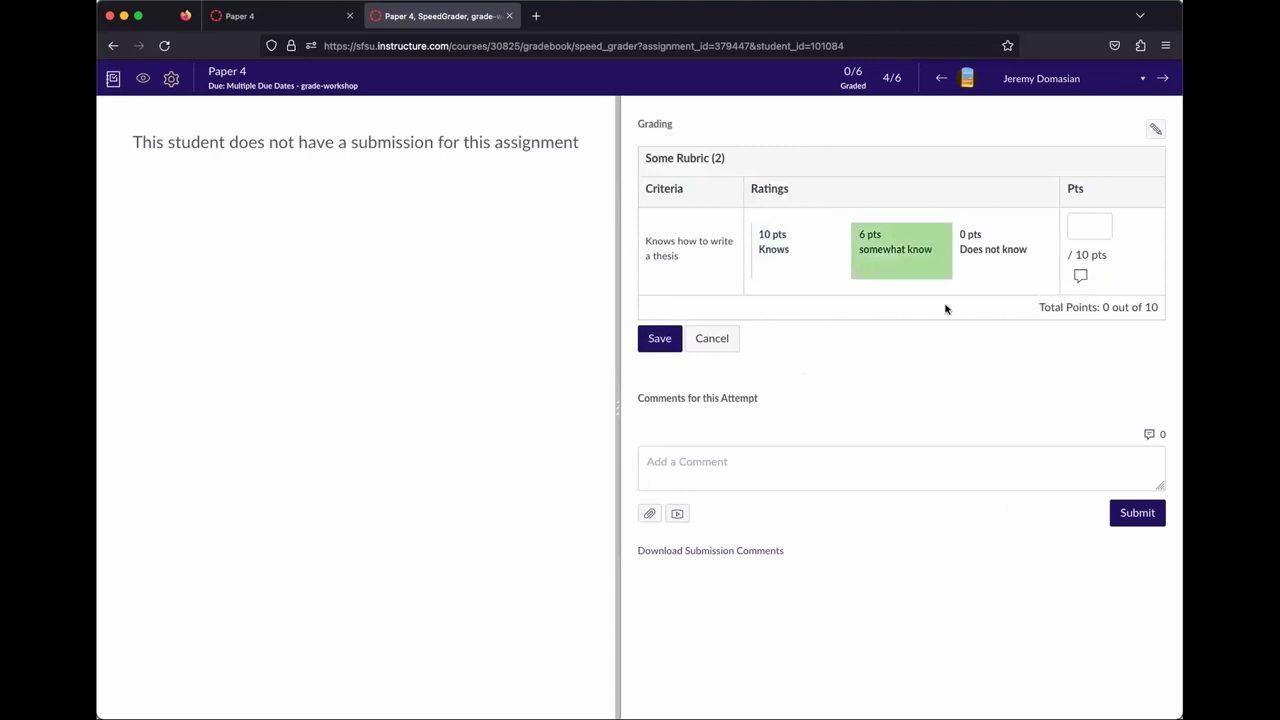
pyautogui.click(885, 247)
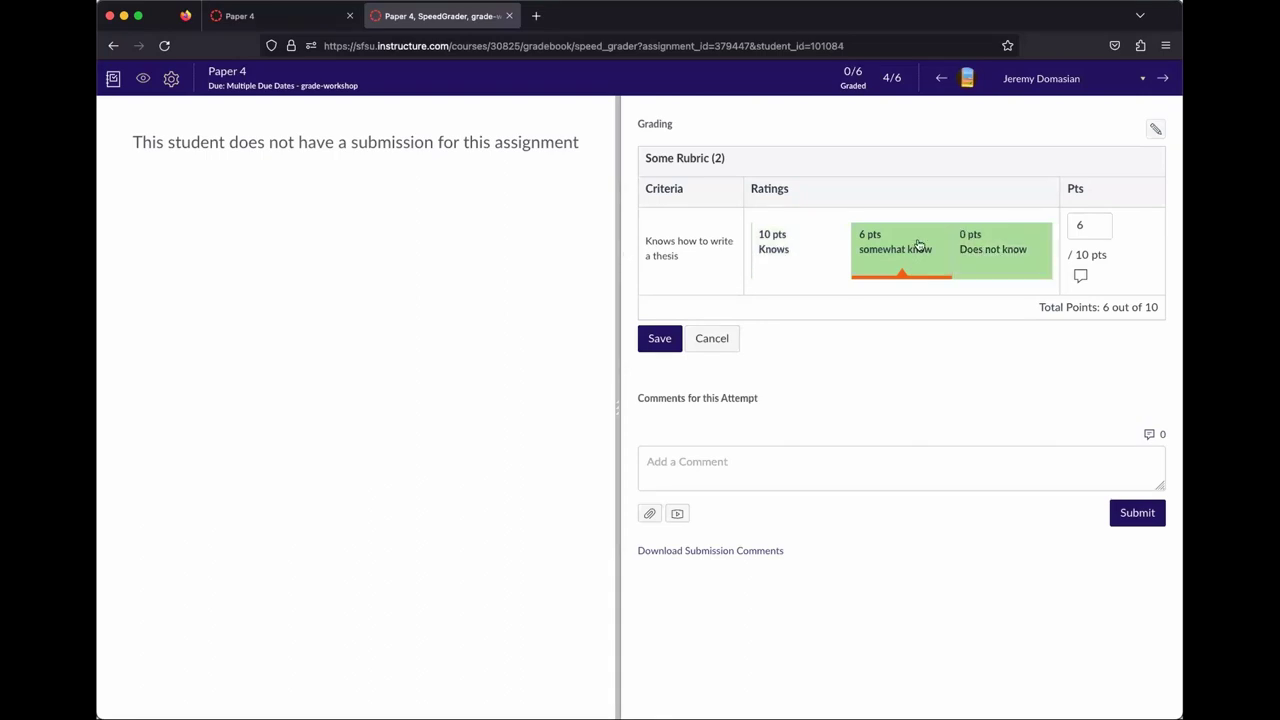
pyautogui.click(645, 341)
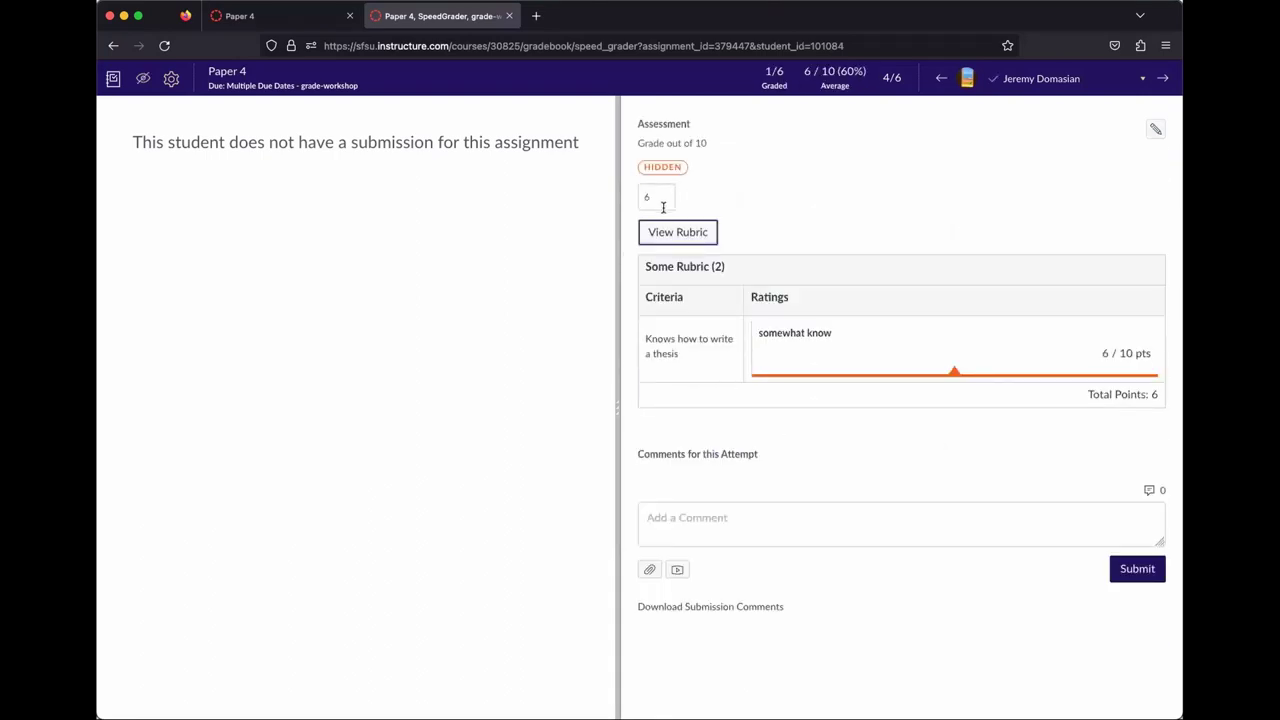
pyautogui.click(653, 199)
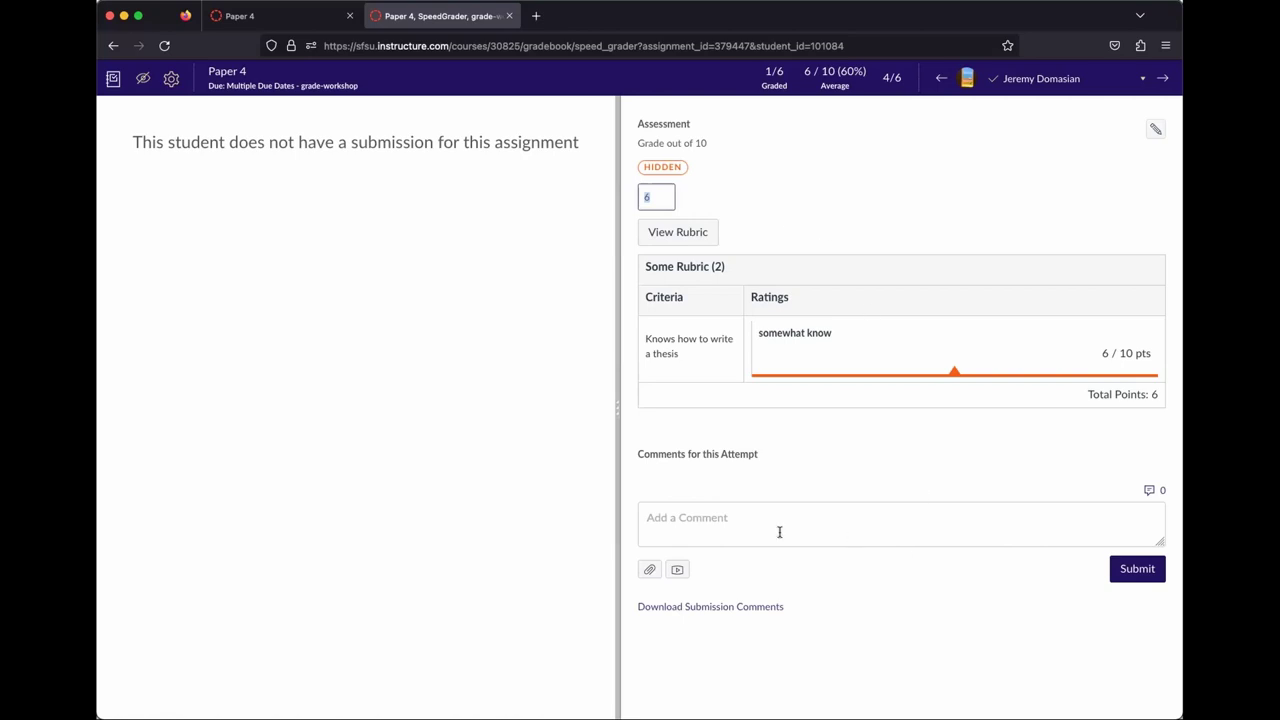
pyautogui.click(920, 534)
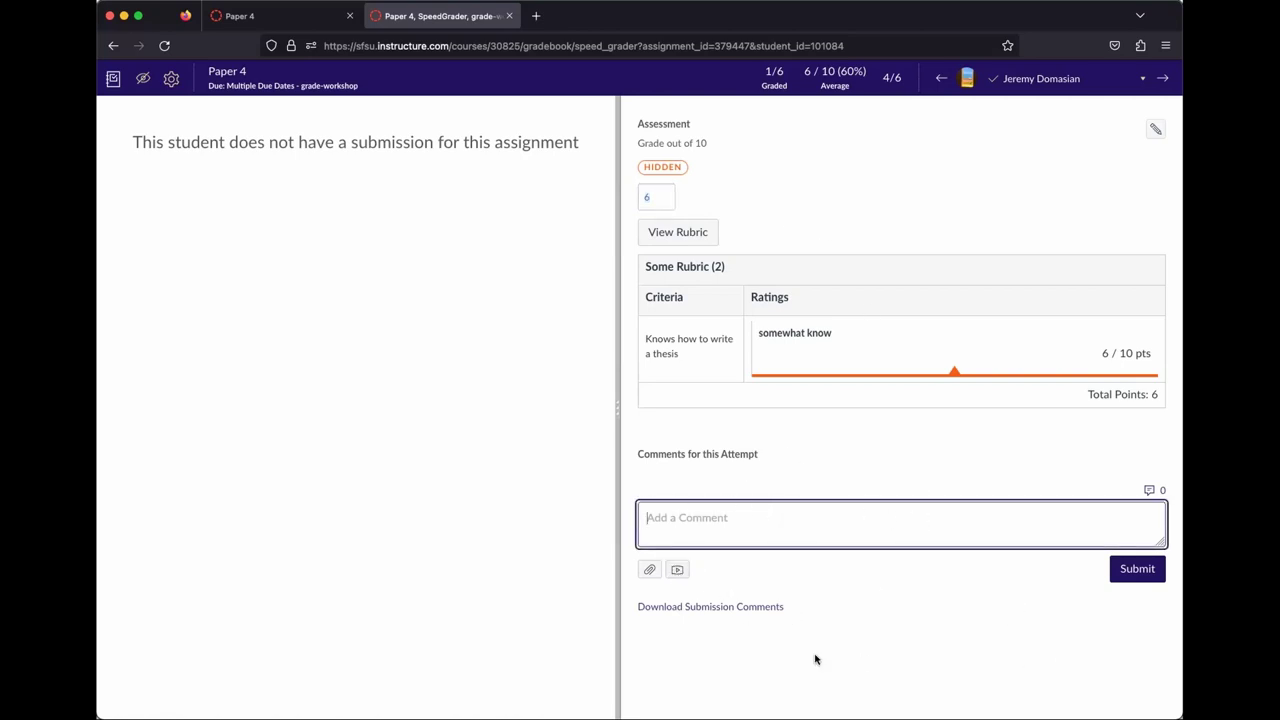
pyautogui.click(695, 668)
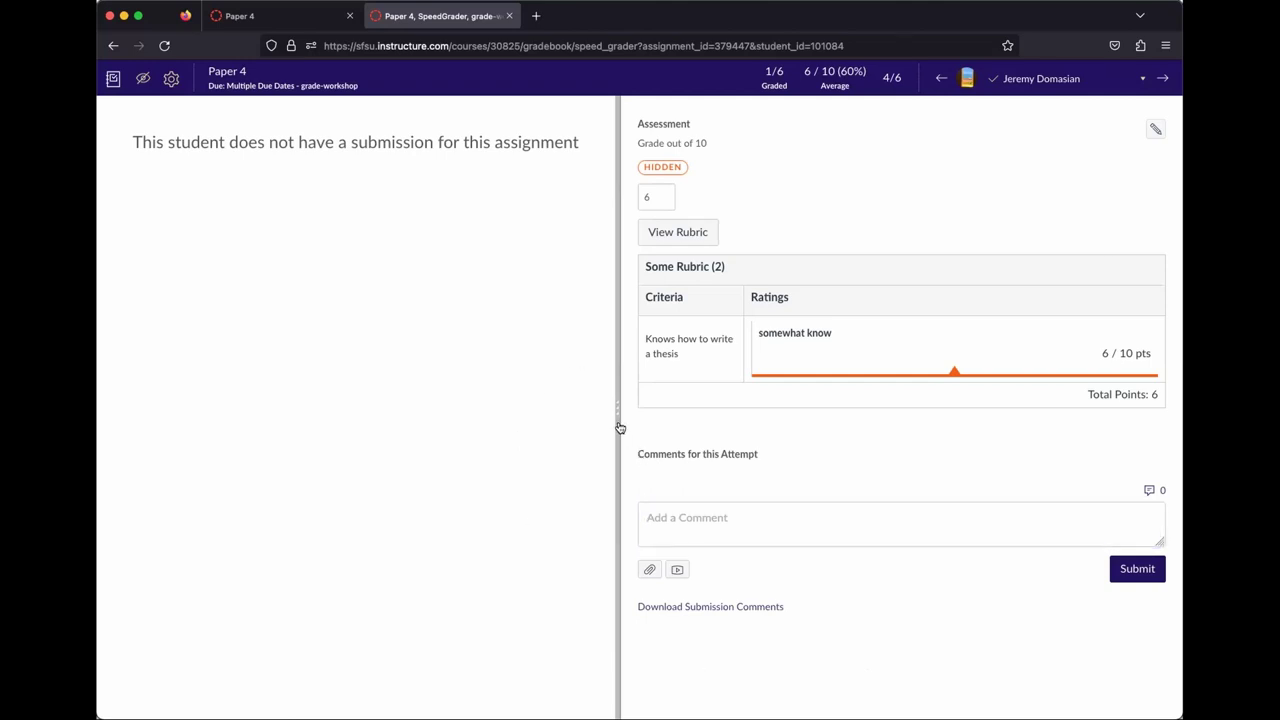
pyautogui.moveTo(617, 429); pyautogui.dragTo(714, 437)
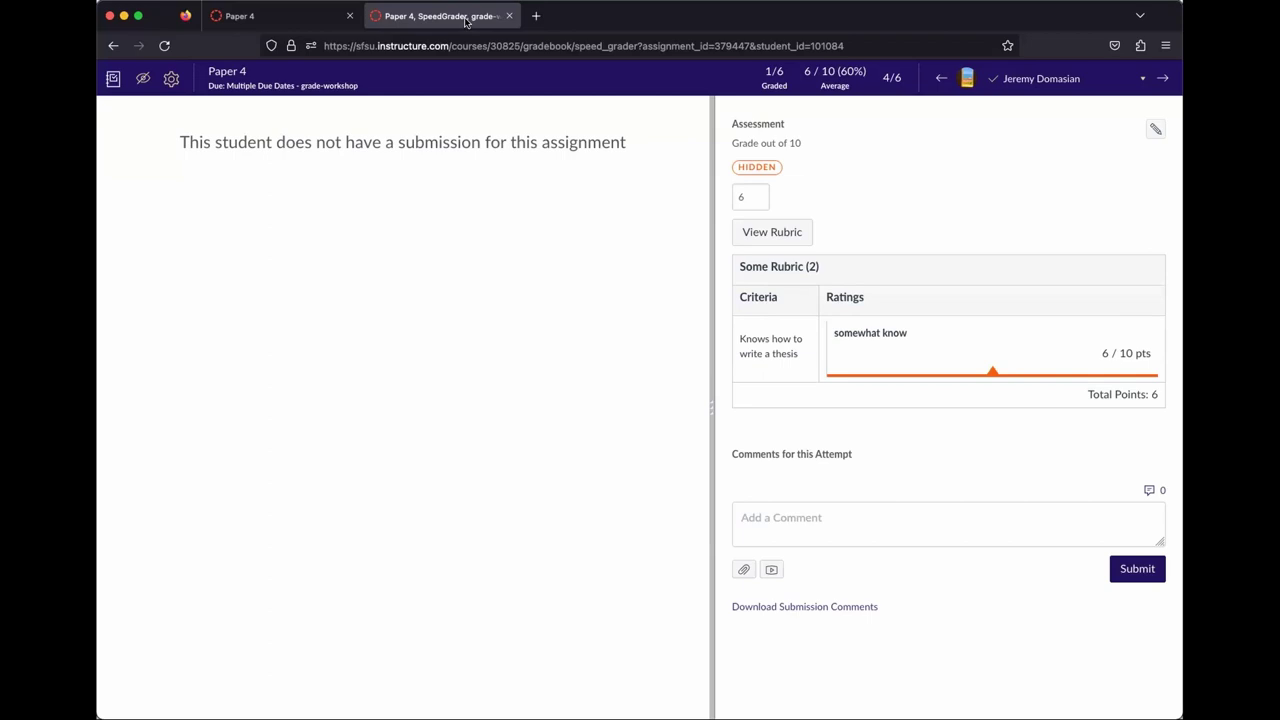
# Return from SpeedGrader to the course home page and add a new quiz named "Quiz 2" to the Week 1 module
pyautogui.press('super+w')
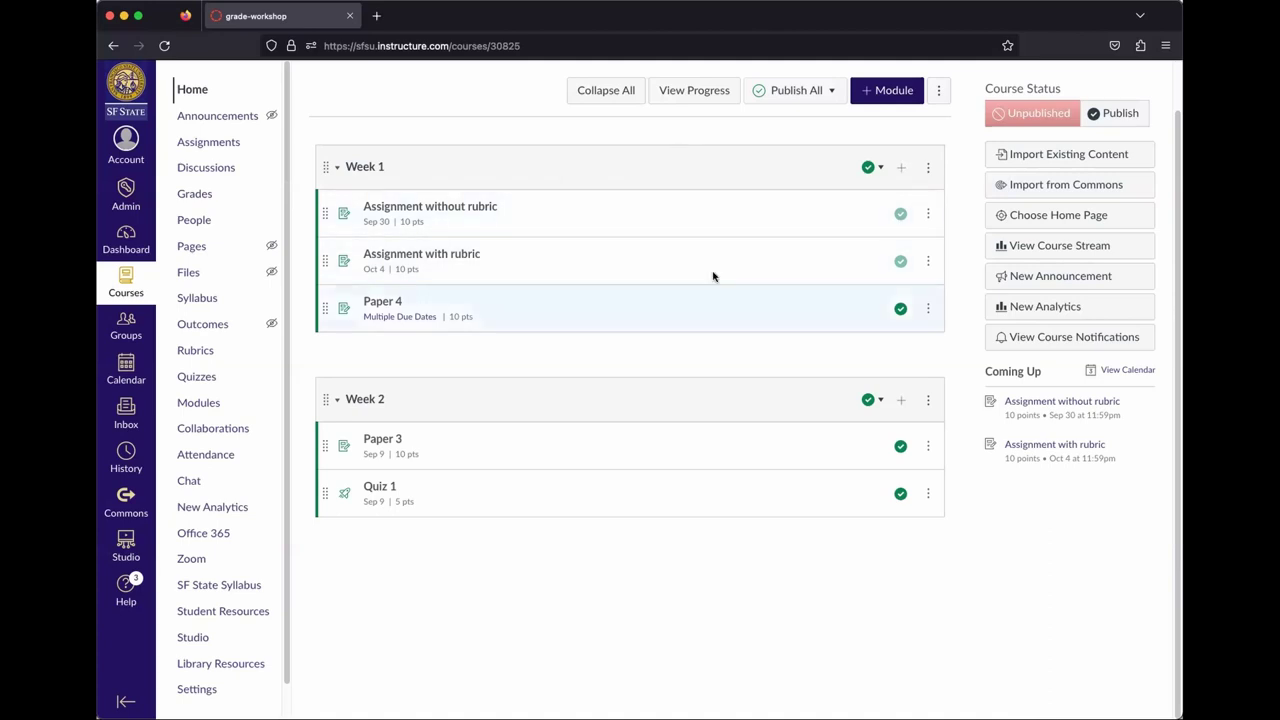
pyautogui.scroll(1, 511, 403)
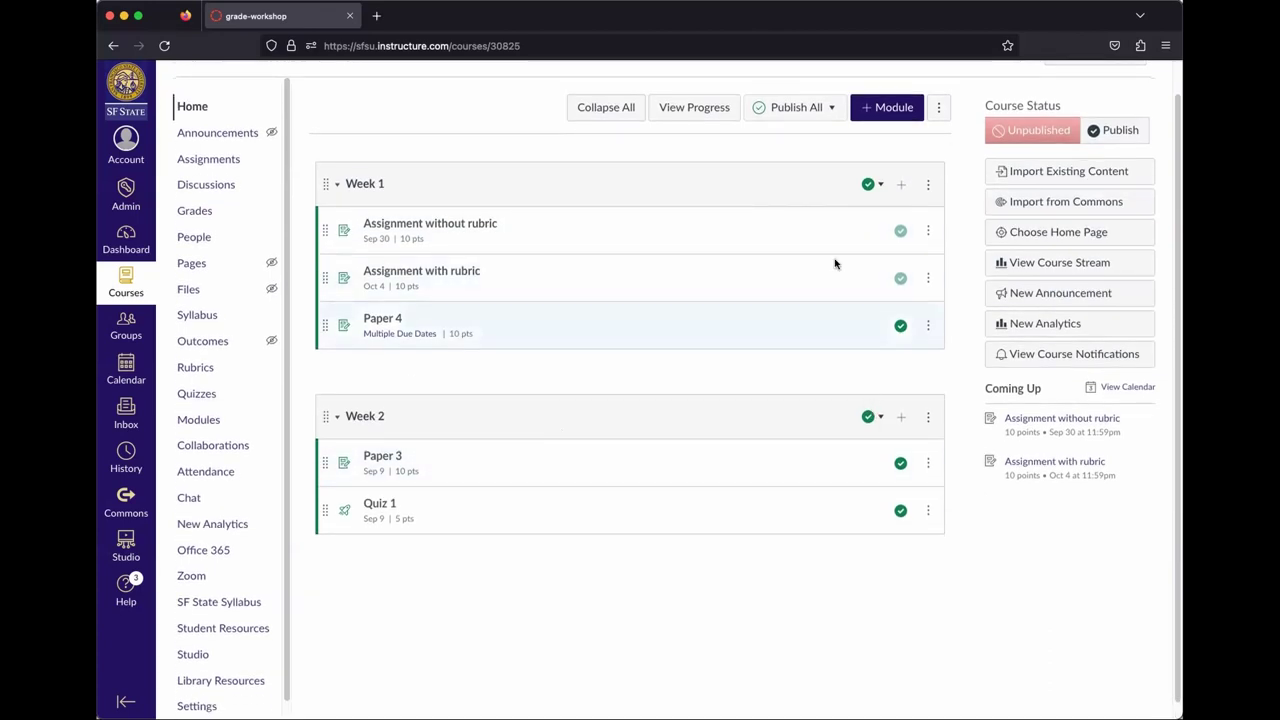
pyautogui.click(900, 185)
pyautogui.click(522, 284)
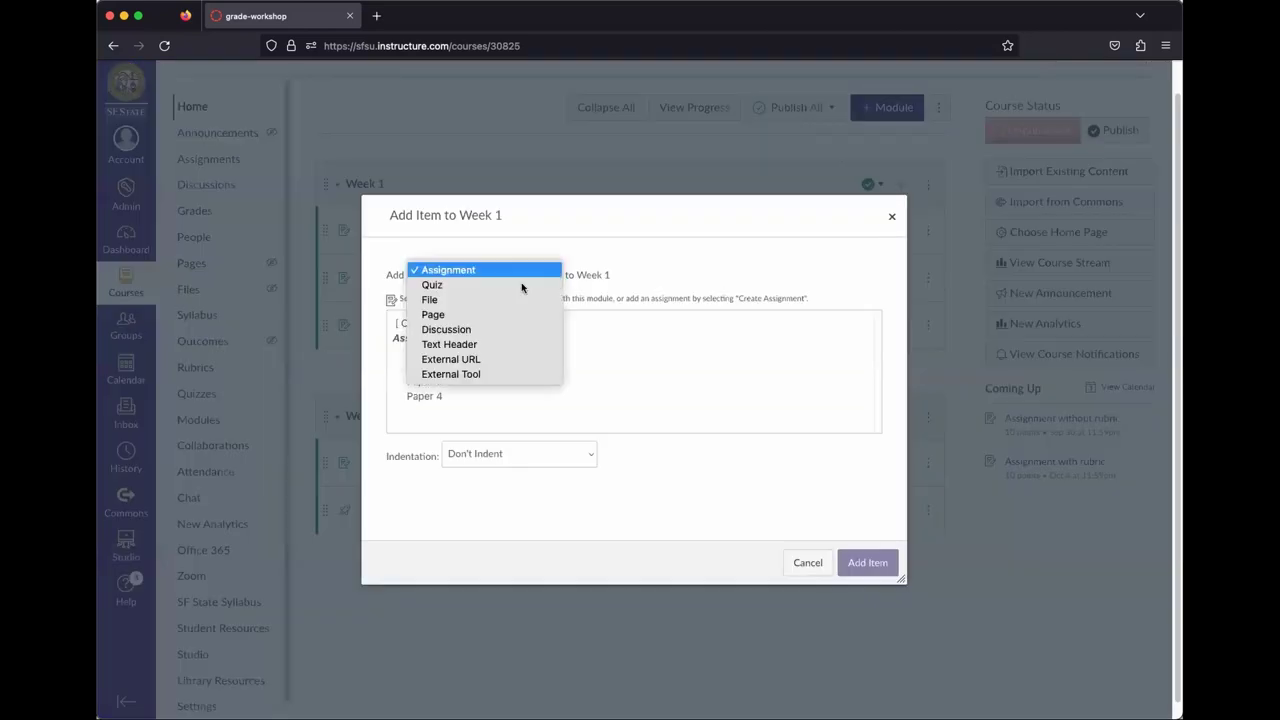
pyautogui.click(496, 285)
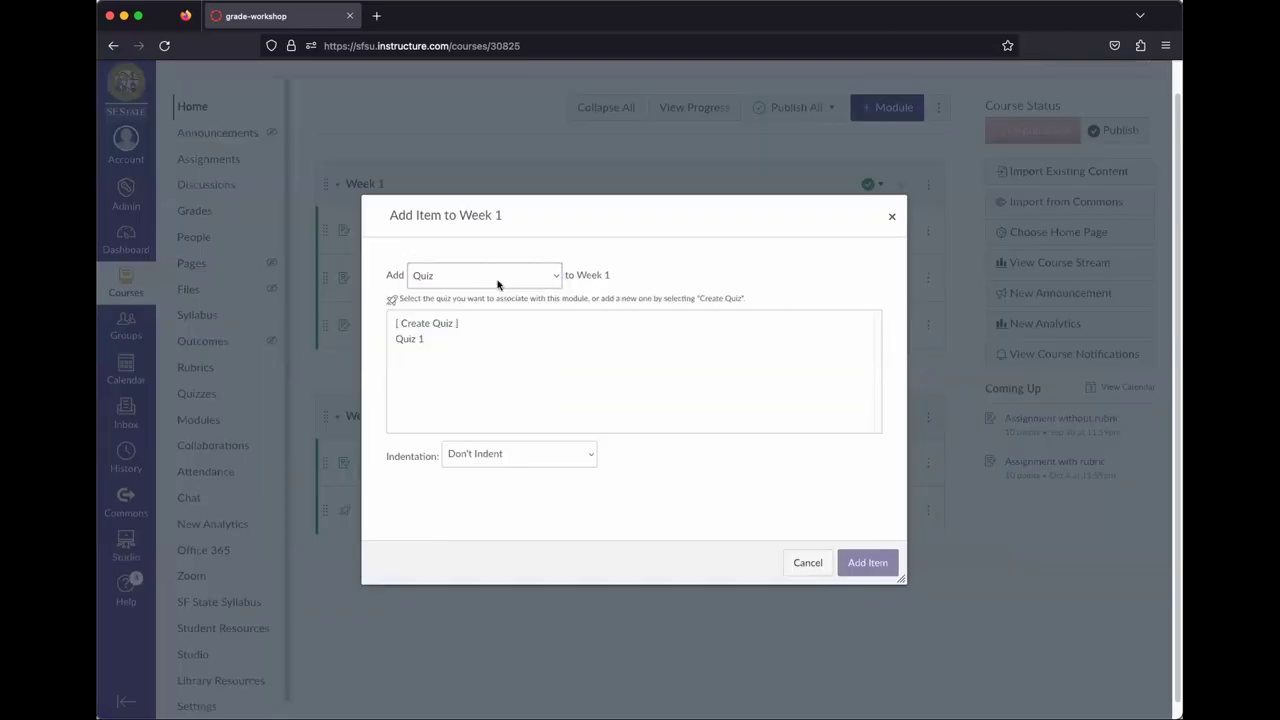
pyautogui.click(437, 325)
pyautogui.click(501, 452)
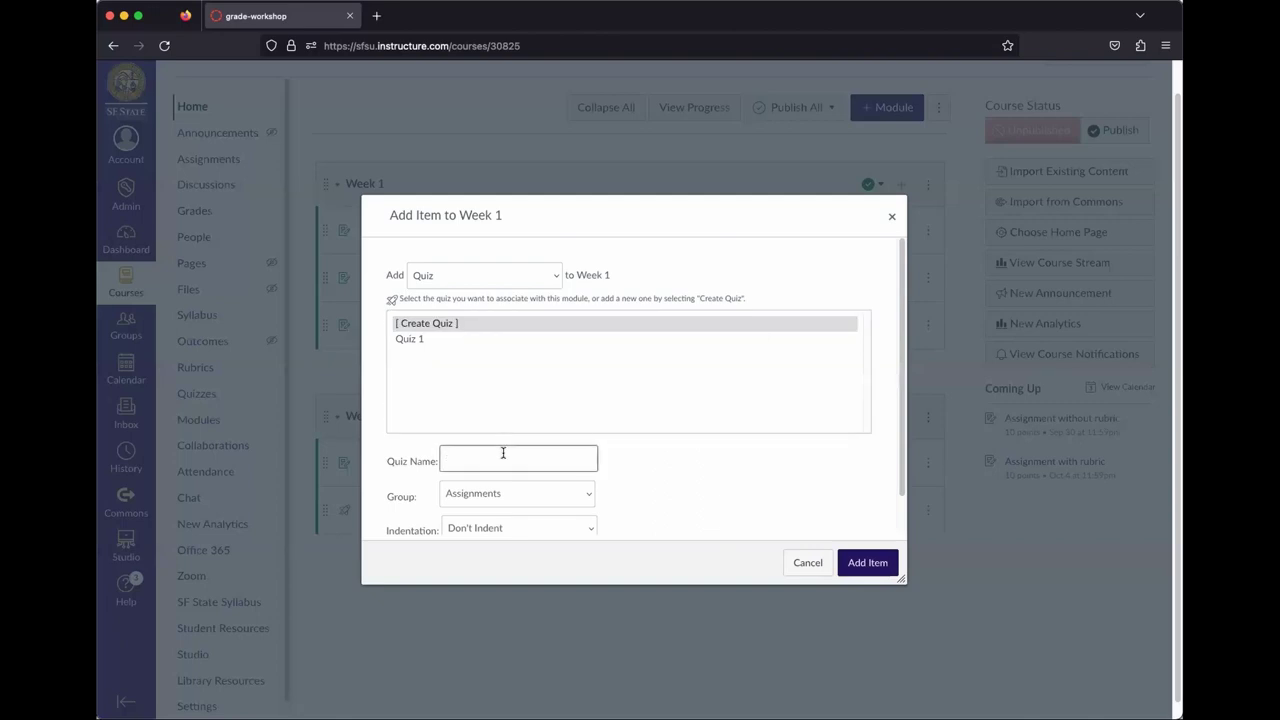
pyautogui.write('Quiz 2')
pyautogui.scroll(-2, 780, 515)
pyautogui.click(867, 563)
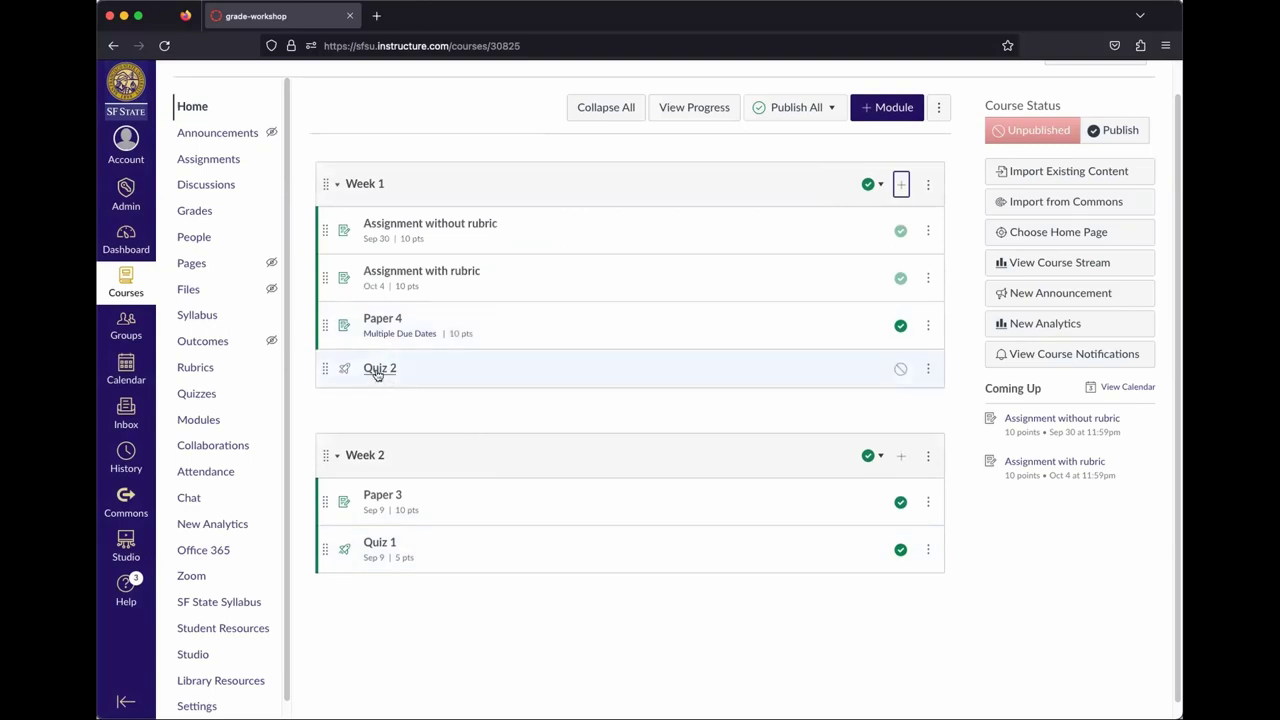
# Open Quiz 2 from the Week 1 module for editing
pyautogui.click(378, 369)
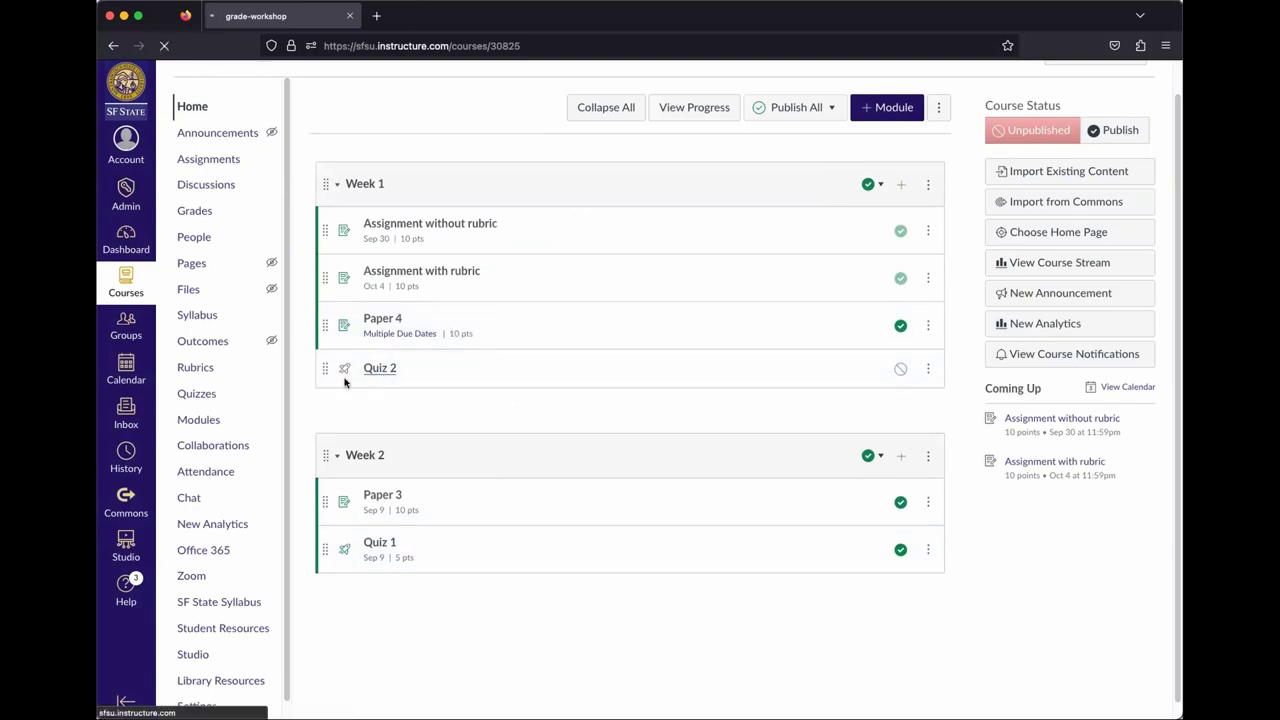
pyautogui.click(897, 146)
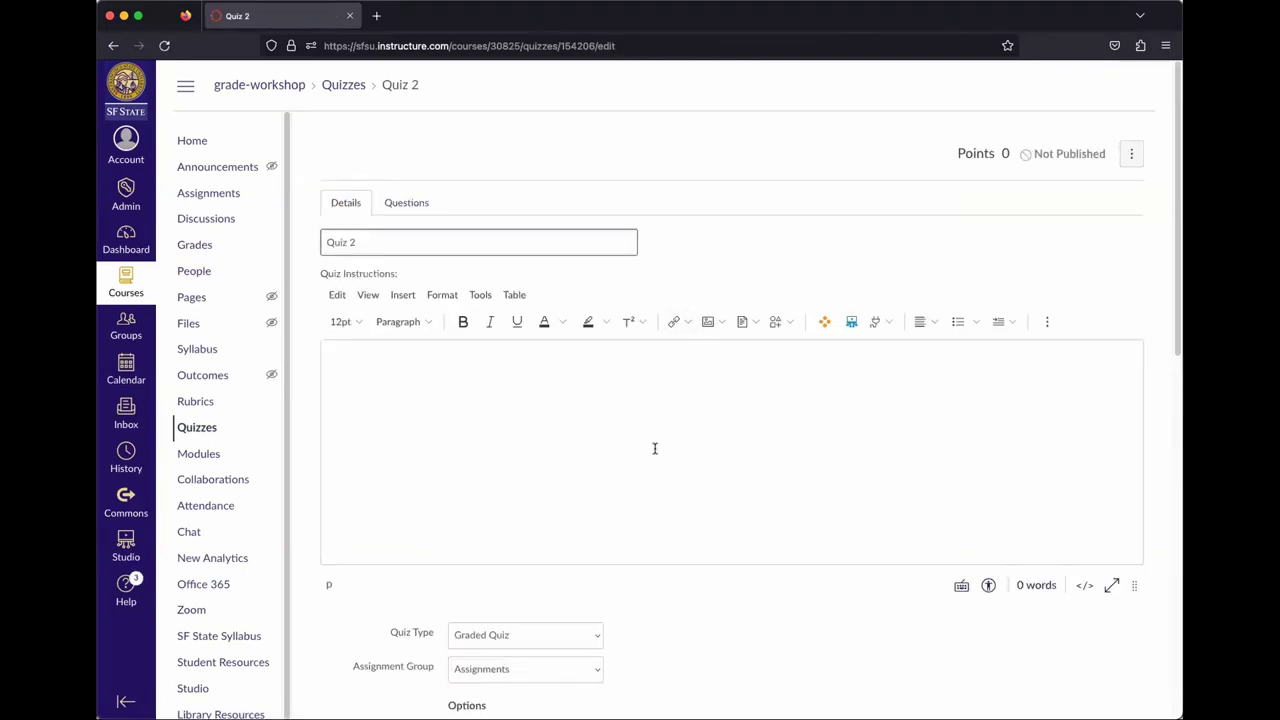
# Examine Quiz 2's instructions, quiz type, assignment group choices, options, restrictions and assign-to dates
pyautogui.scroll(-4, 655, 448)
pyautogui.scroll(4, 769, 506)
pyautogui.scroll(-5, 591, 363)
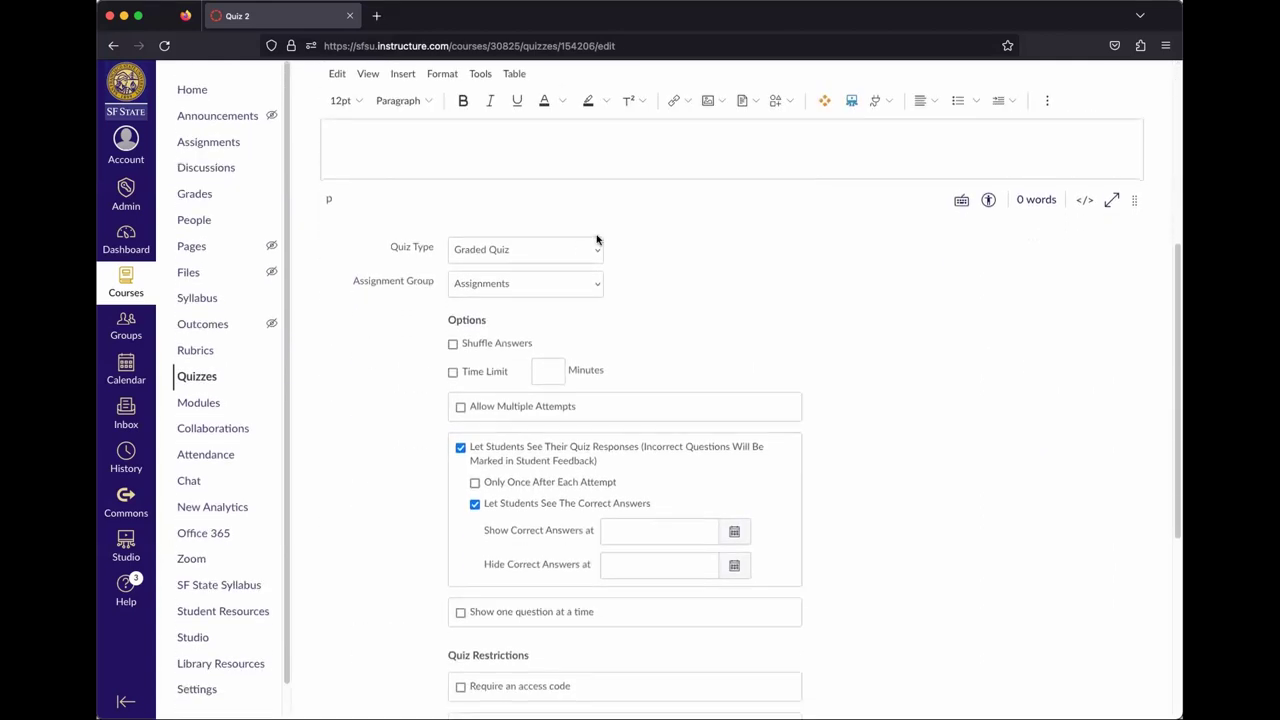
pyautogui.scroll(-5, 870, 540)
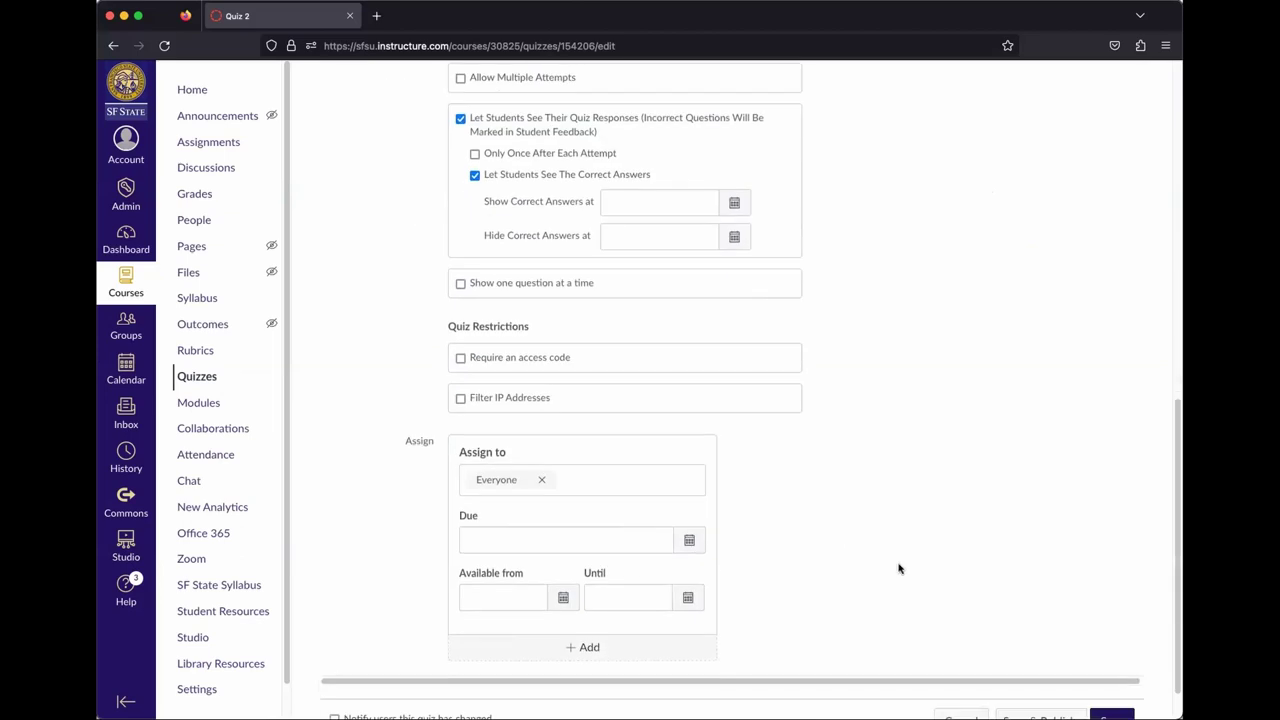
pyautogui.scroll(10, 893, 570)
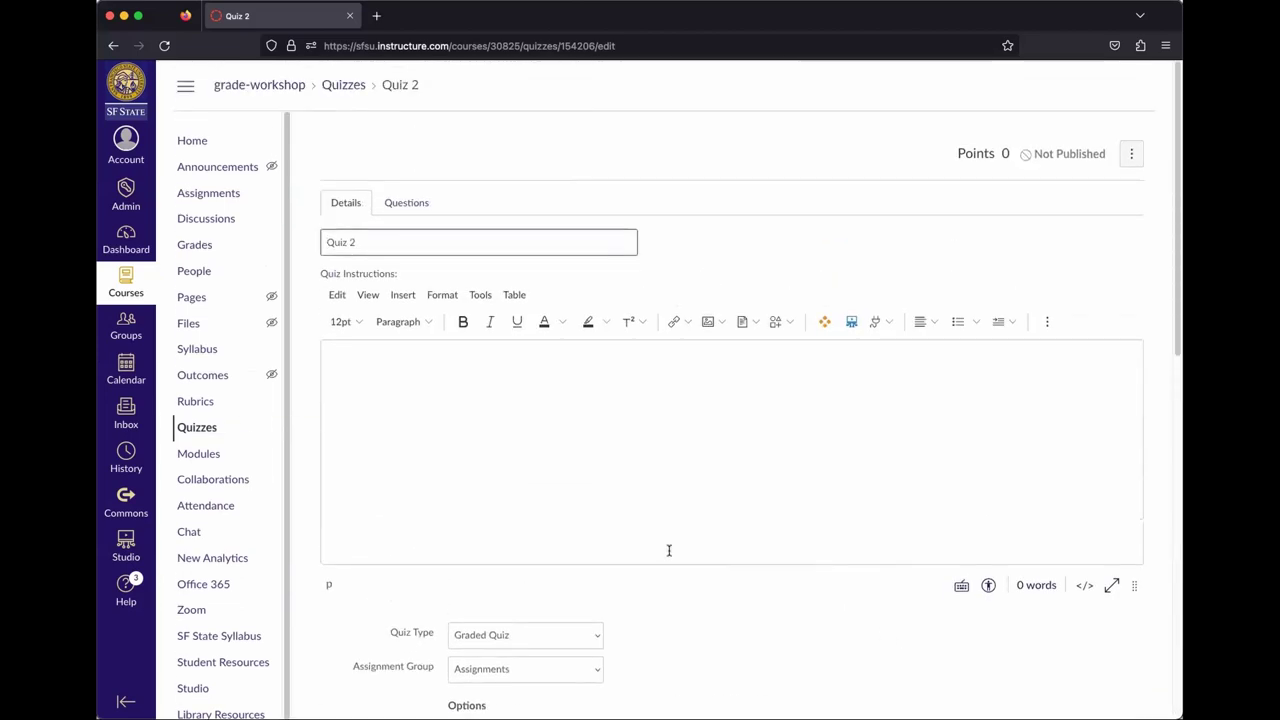
pyautogui.scroll(-1, 652, 526)
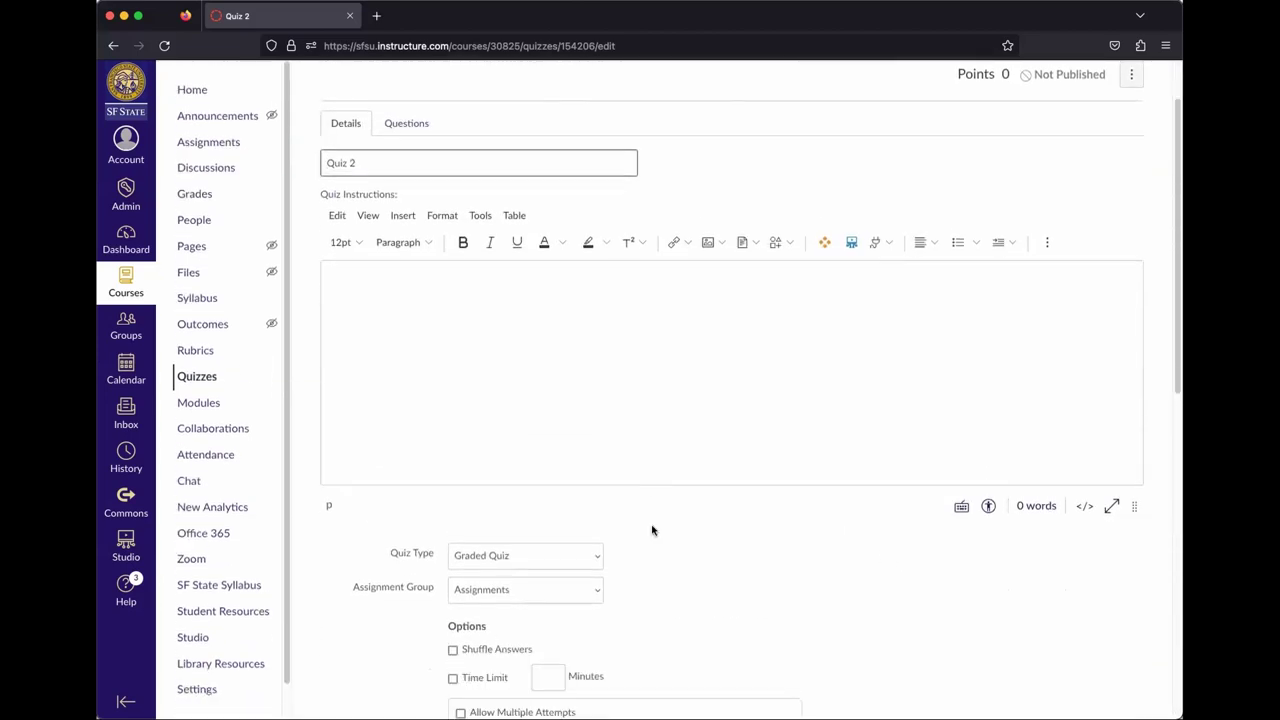
pyautogui.scroll(-3, 722, 544)
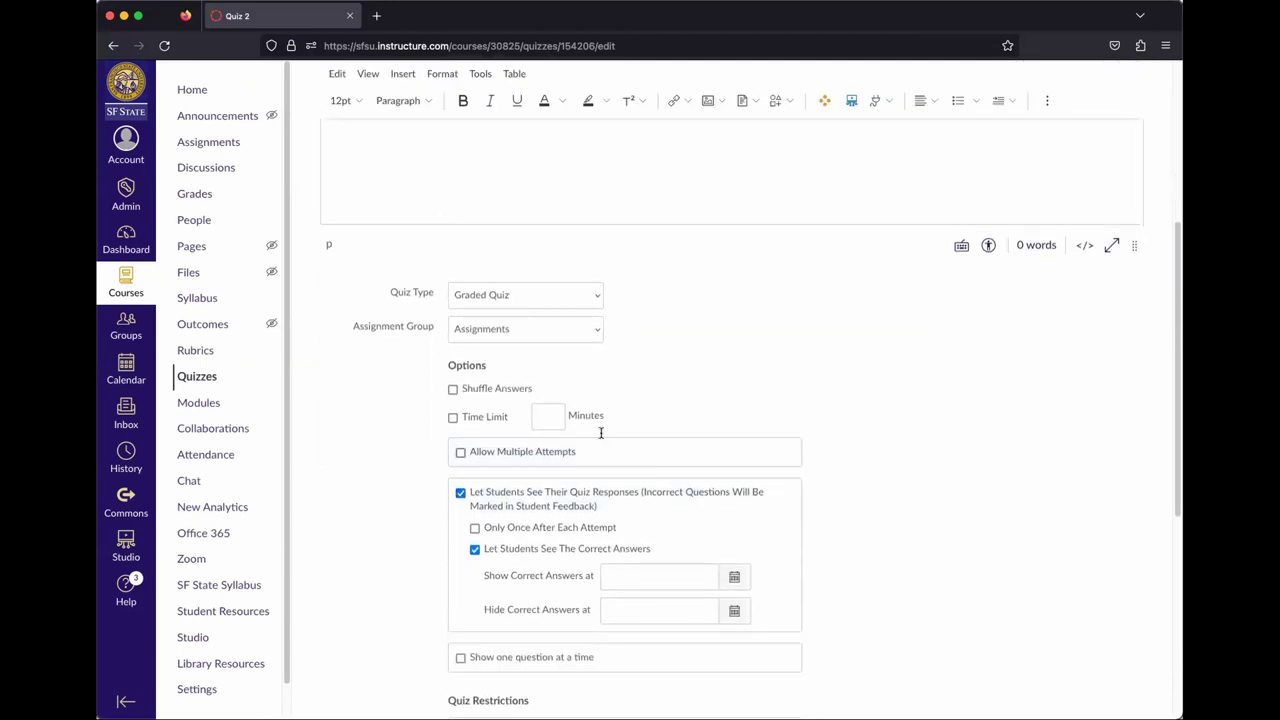
pyautogui.scroll(-5, 802, 551)
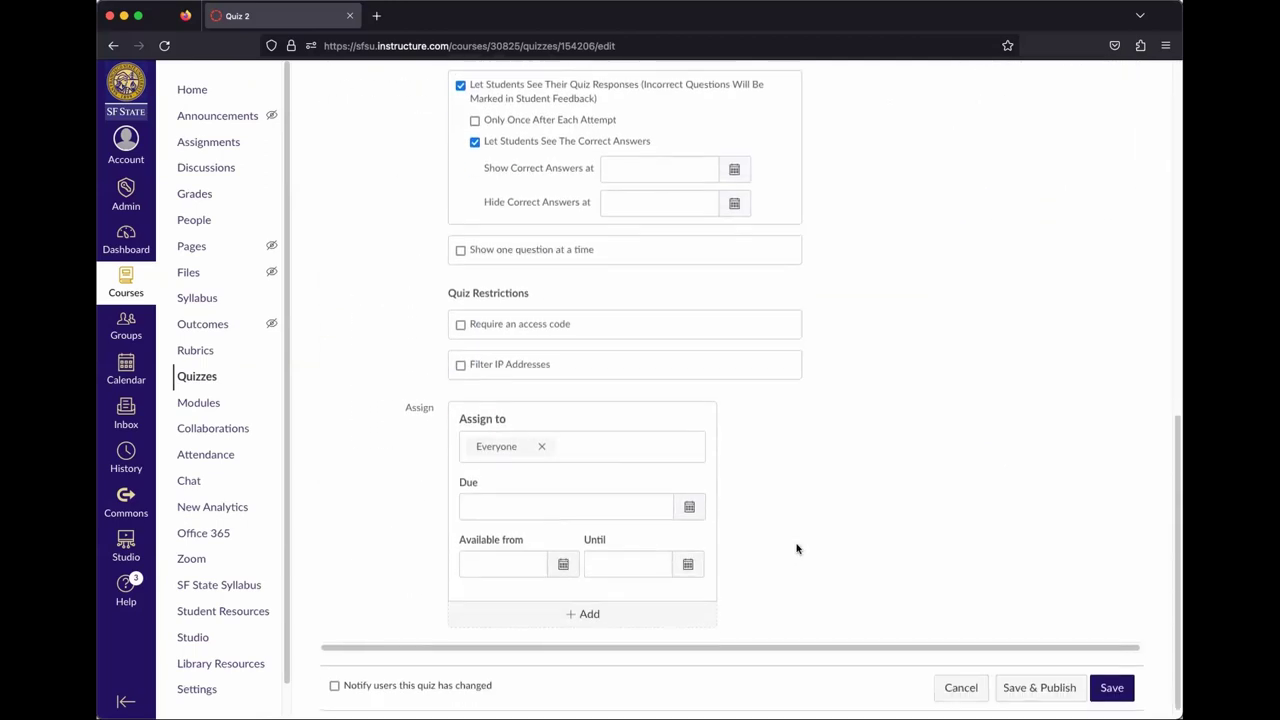
pyautogui.scroll(10, 798, 545)
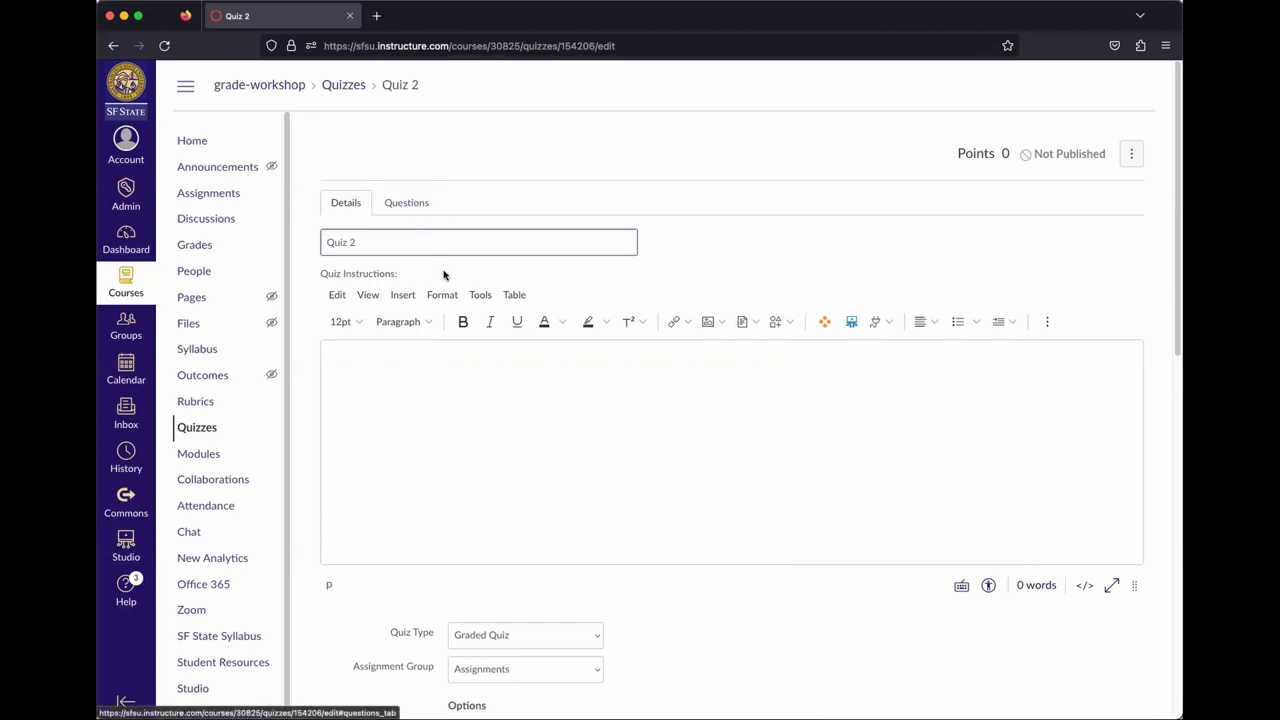
pyautogui.scroll(-5, 860, 590)
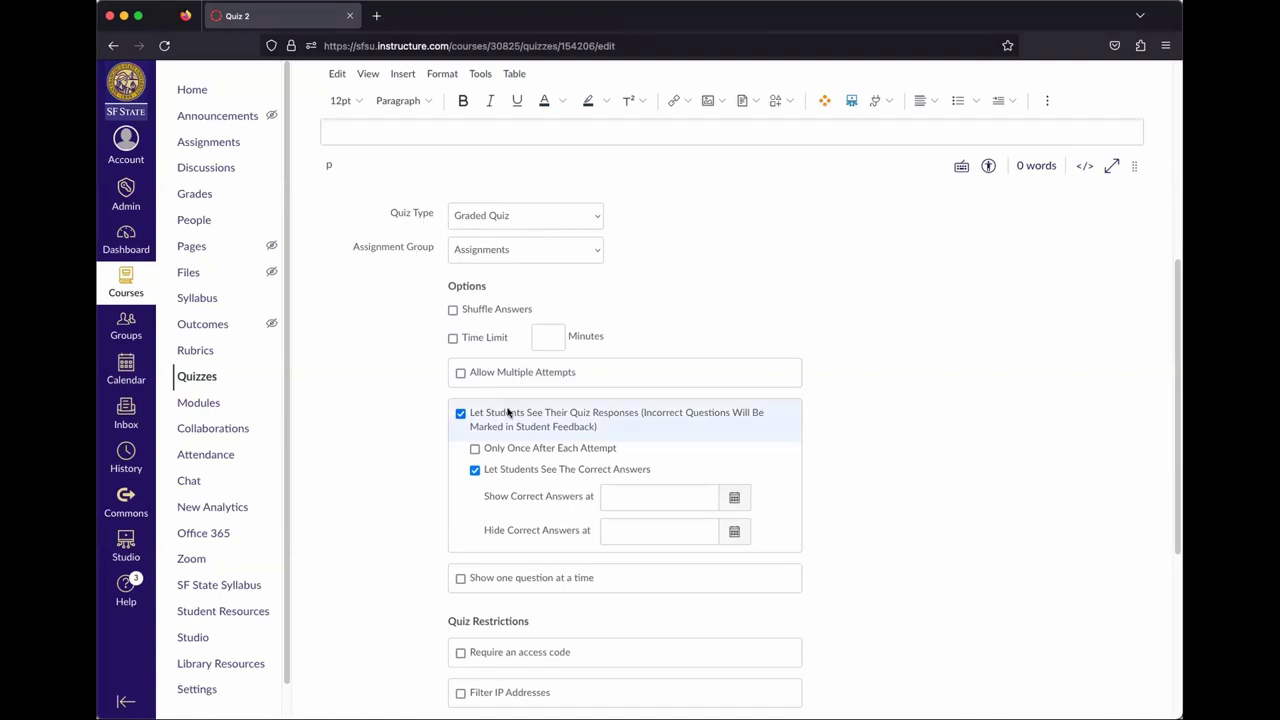
pyautogui.click(562, 251)
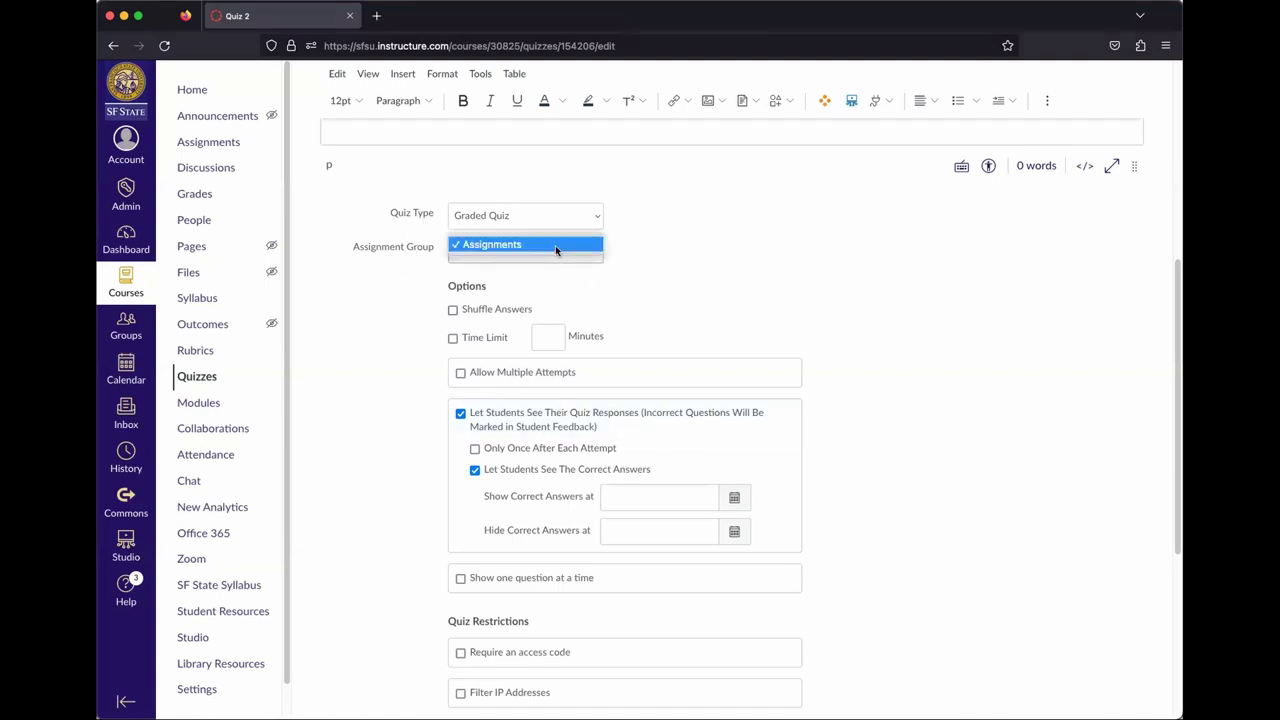
pyautogui.click(680, 256)
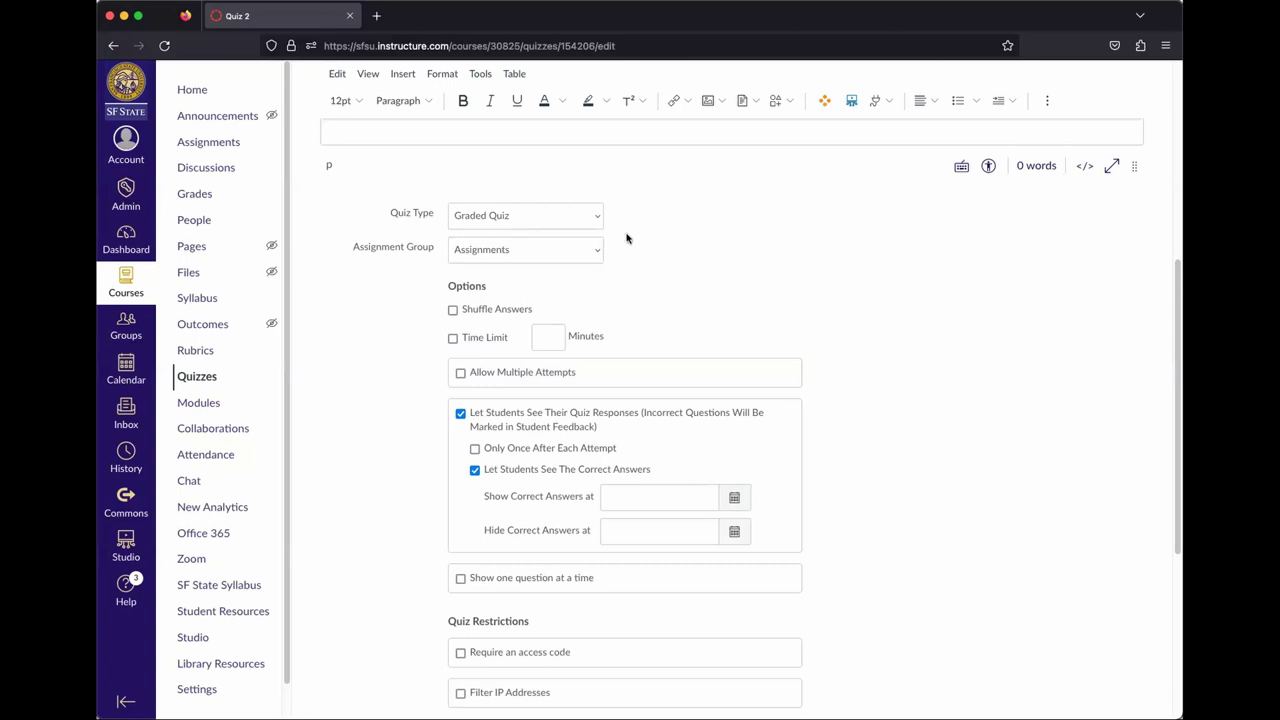
# Keep Quiz 2 as a graded quiz, turn on shuffled answers and set a 30-minute time limit
pyautogui.click(547, 213)
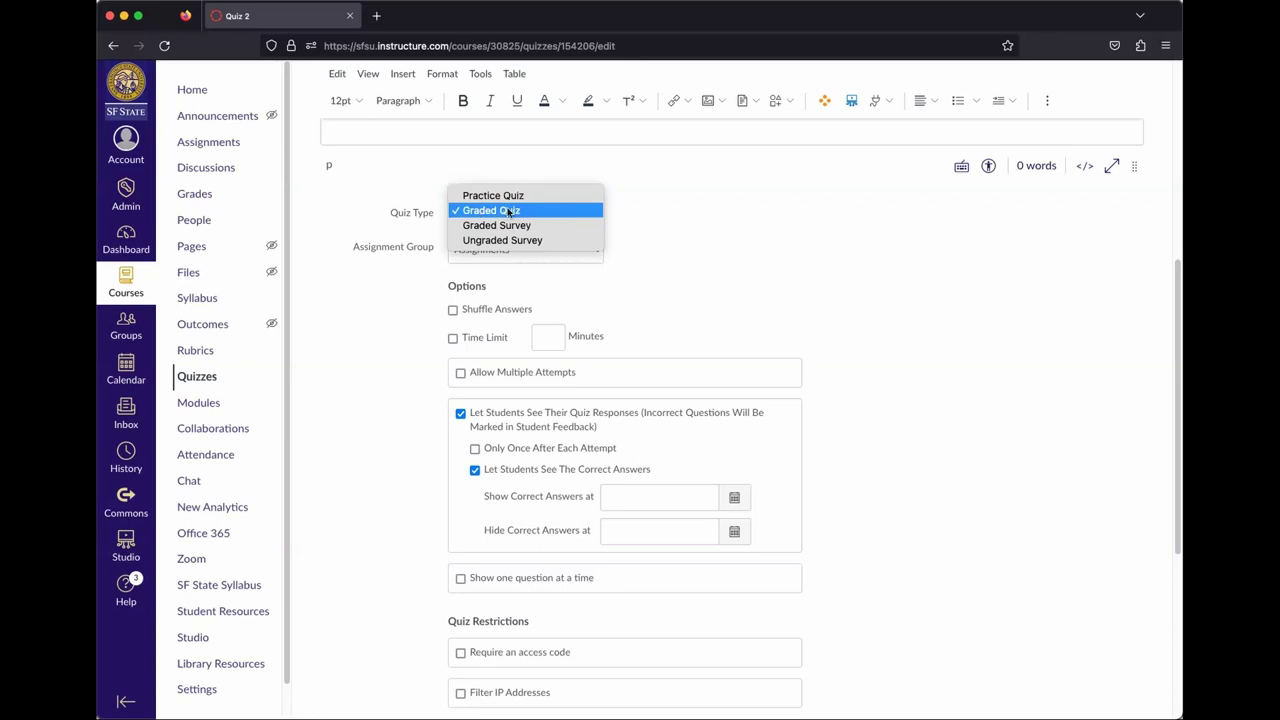
pyautogui.click(718, 253)
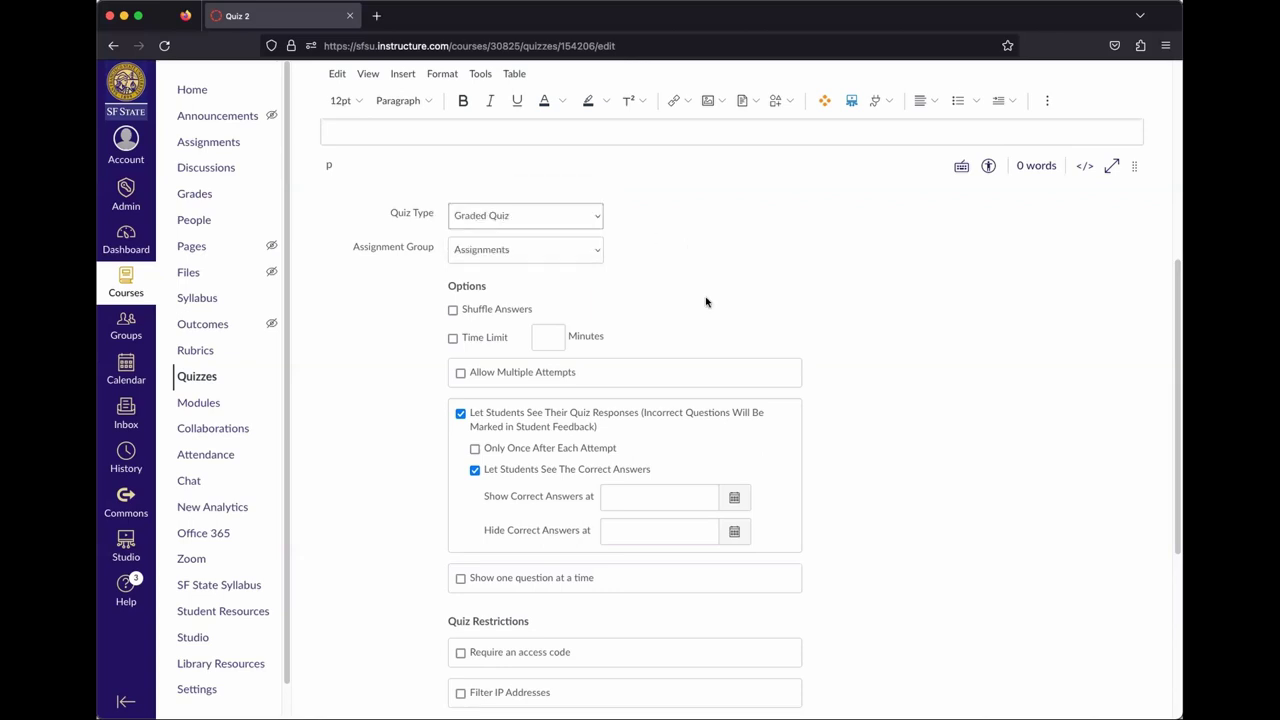
pyautogui.click(655, 309)
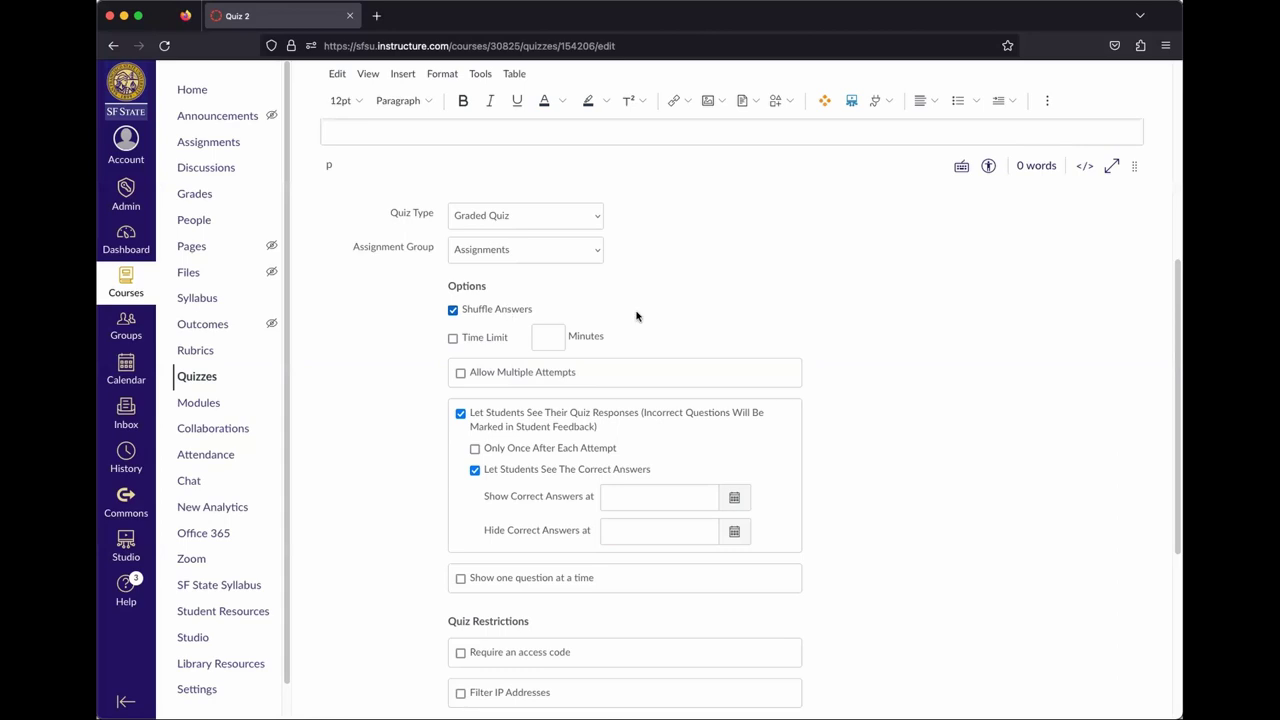
pyautogui.scroll(-1, 530, 320)
pyautogui.click(546, 313)
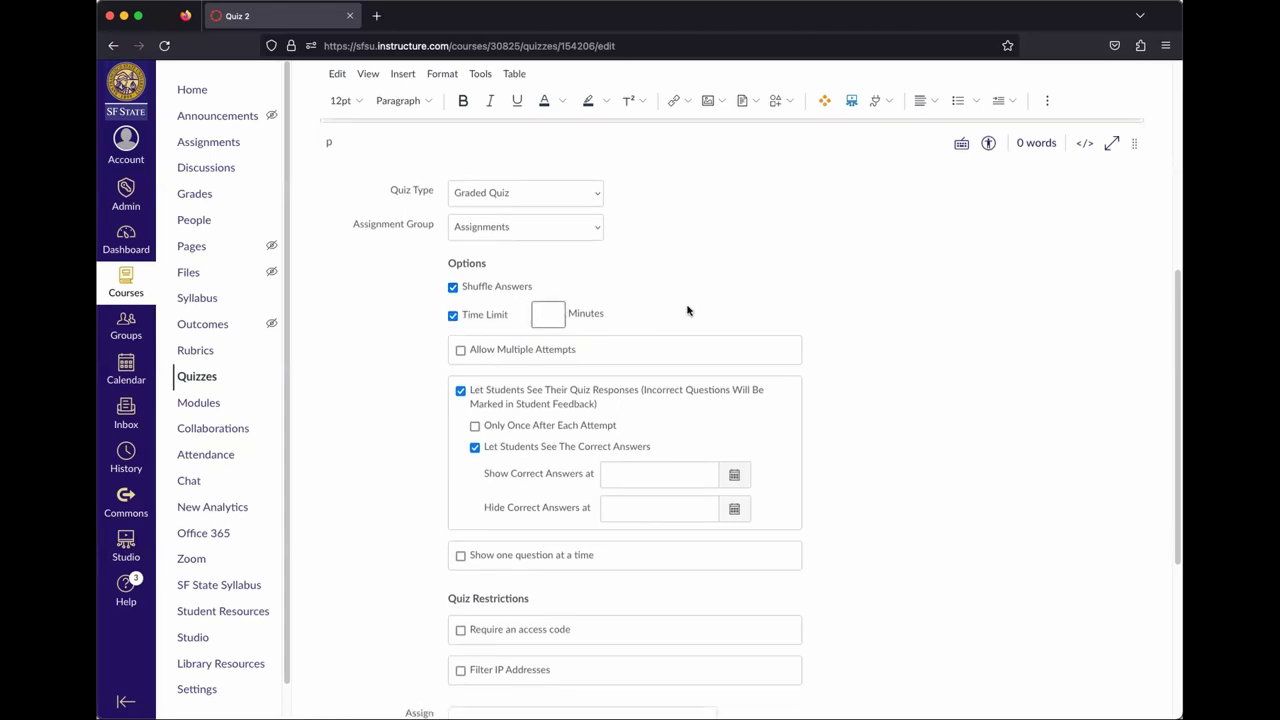
pyautogui.click(885, 381)
pyautogui.scroll(-3, 833, 381)
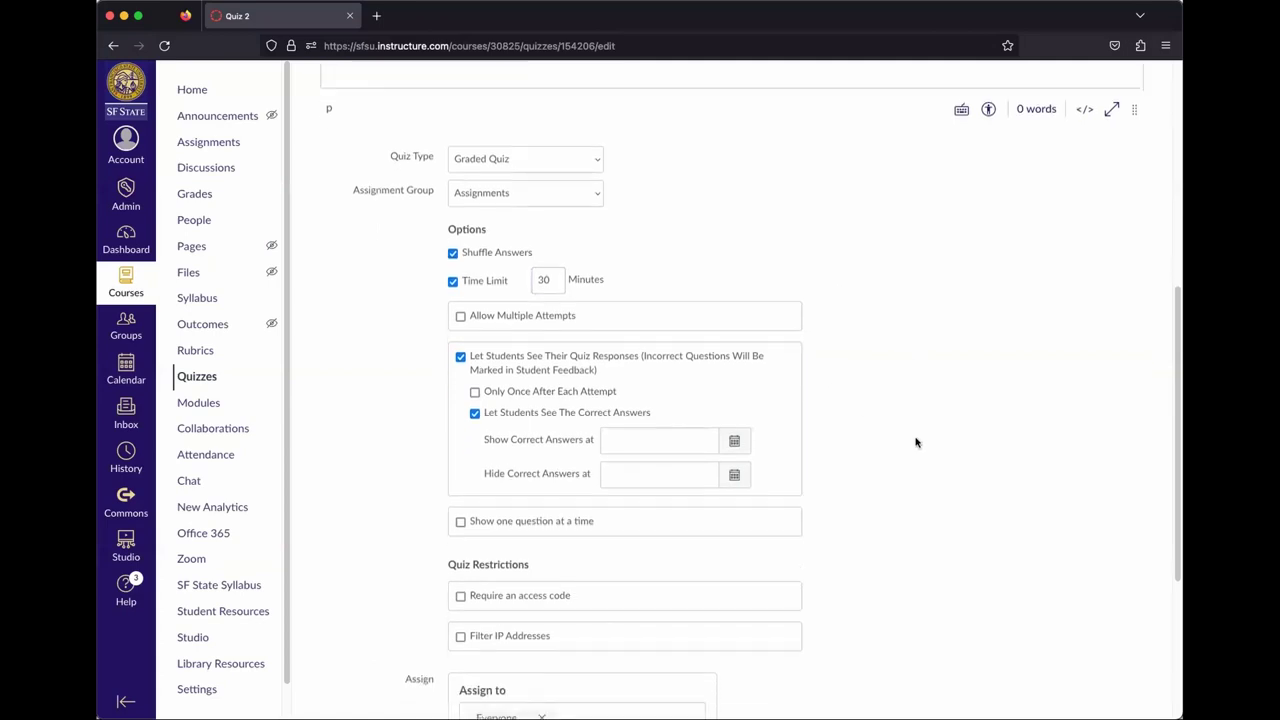
# Set Quiz 2's due date for everyone to November 3, 2023
pyautogui.scroll(-1, 813, 551)
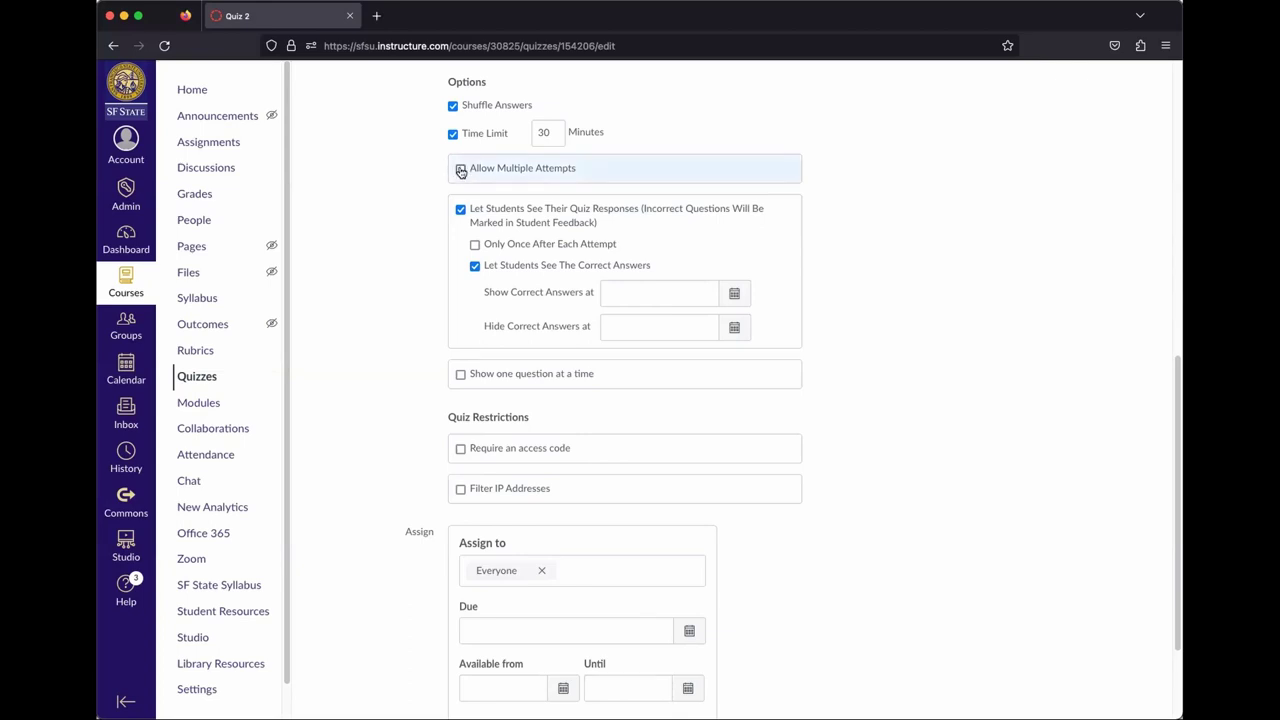
pyautogui.scroll(-3, 888, 398)
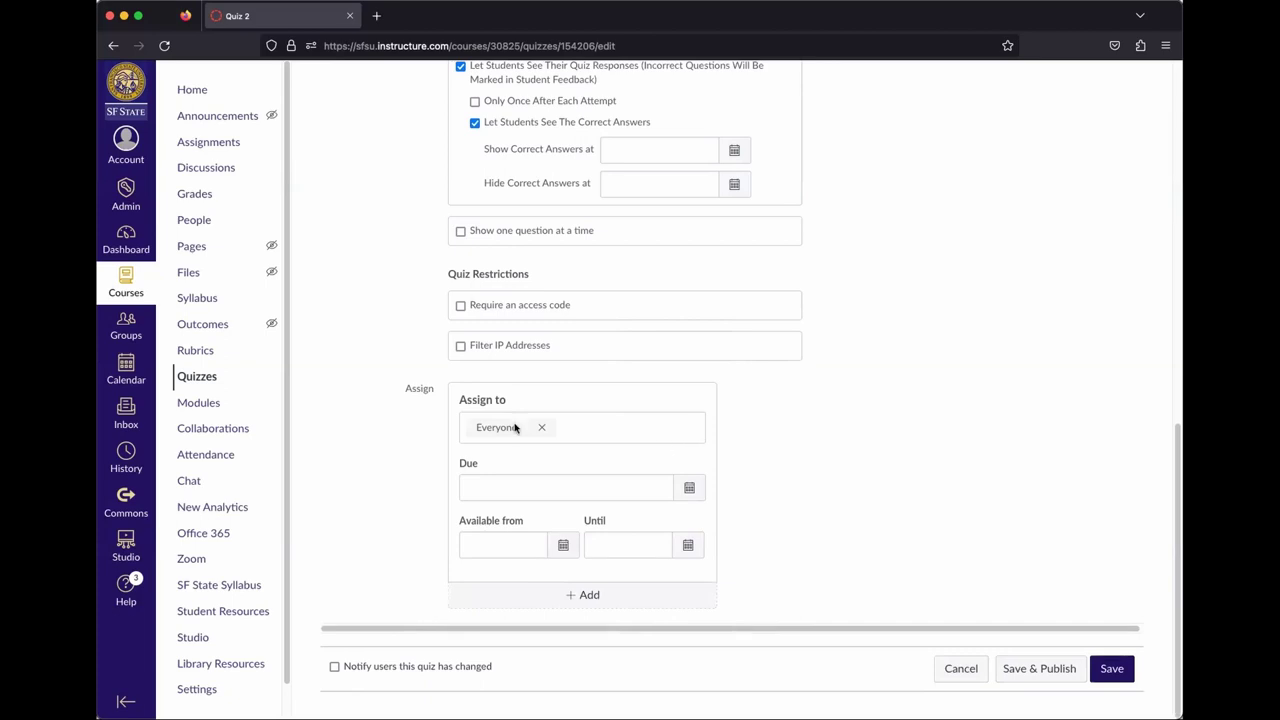
pyautogui.click(541, 484)
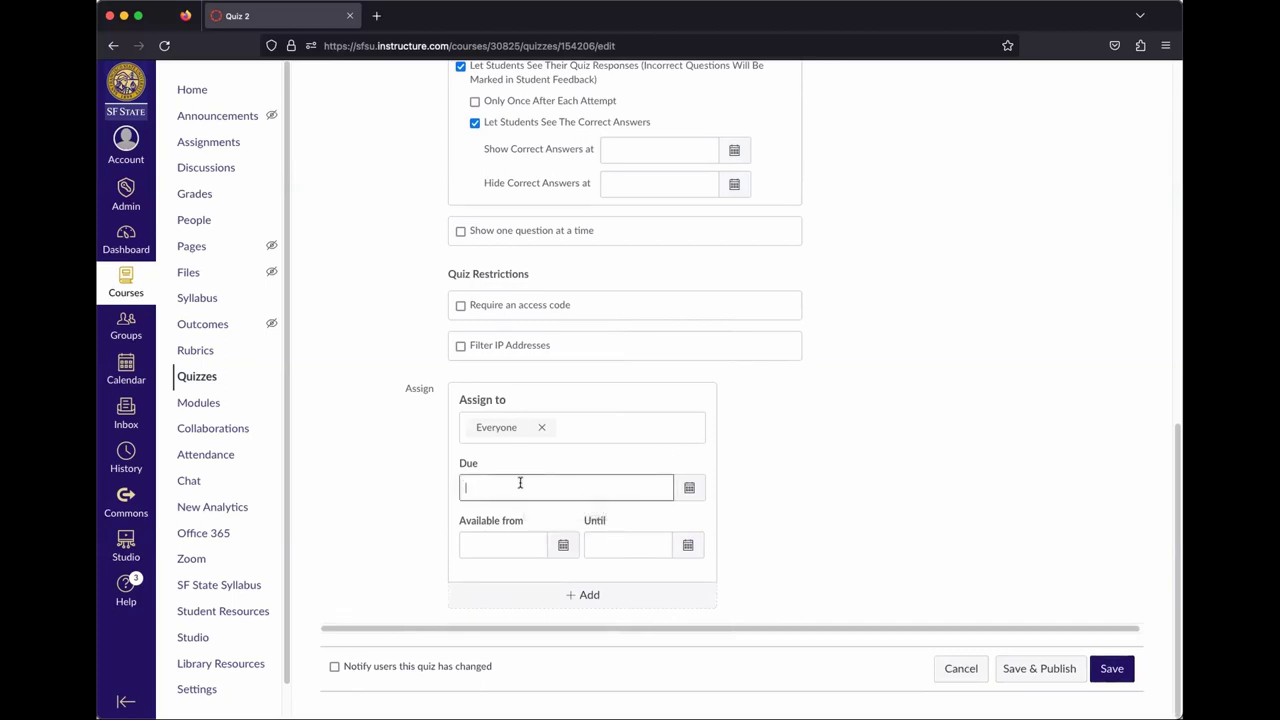
pyautogui.click(690, 487)
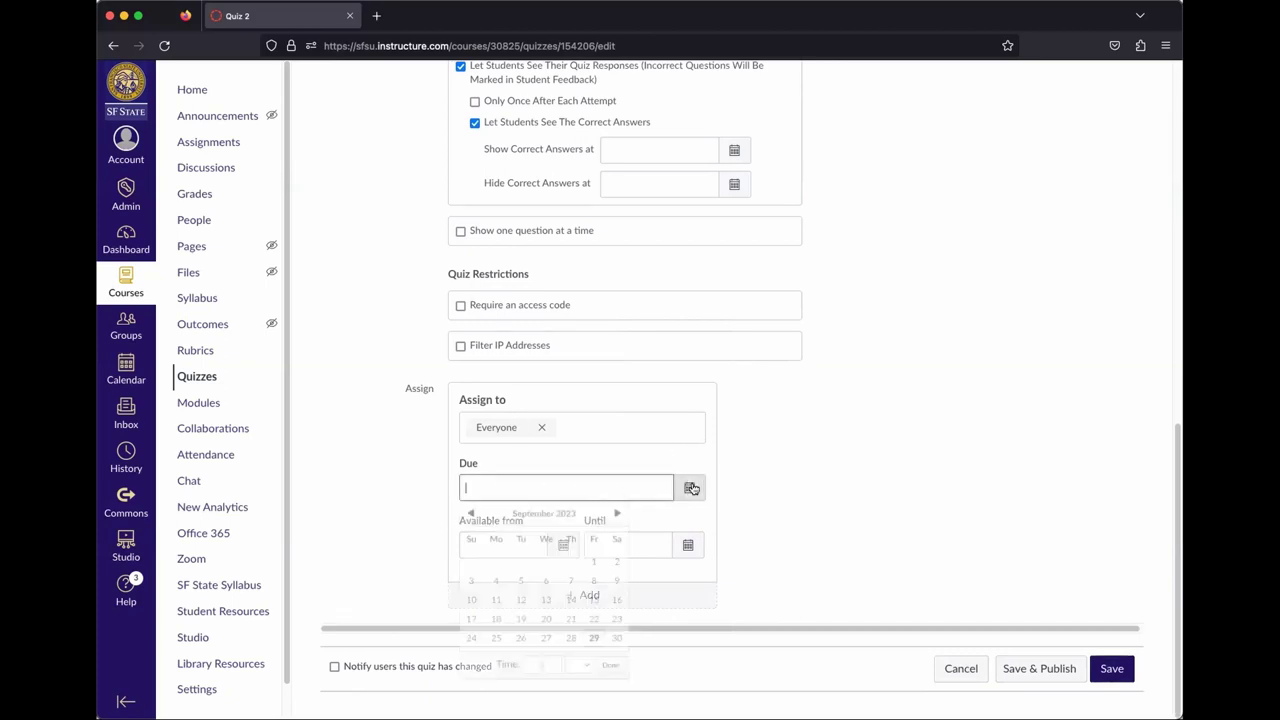
pyautogui.click(617, 514)
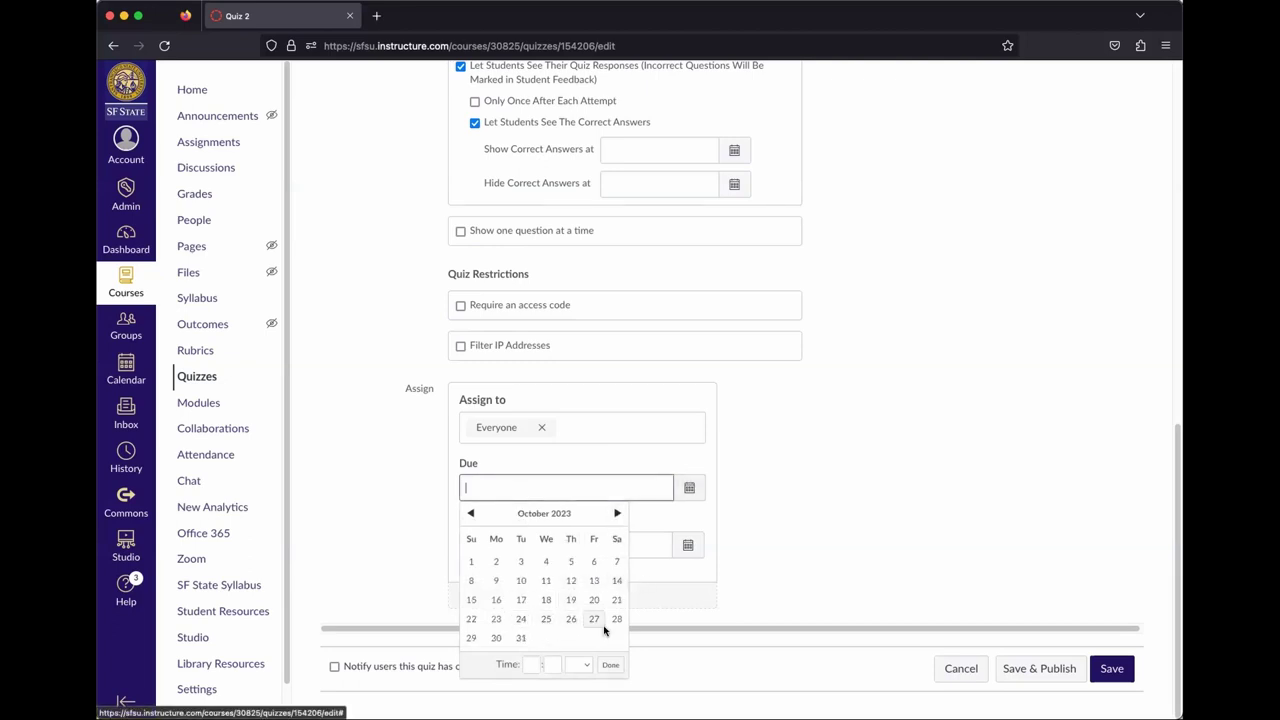
pyautogui.click(617, 513)
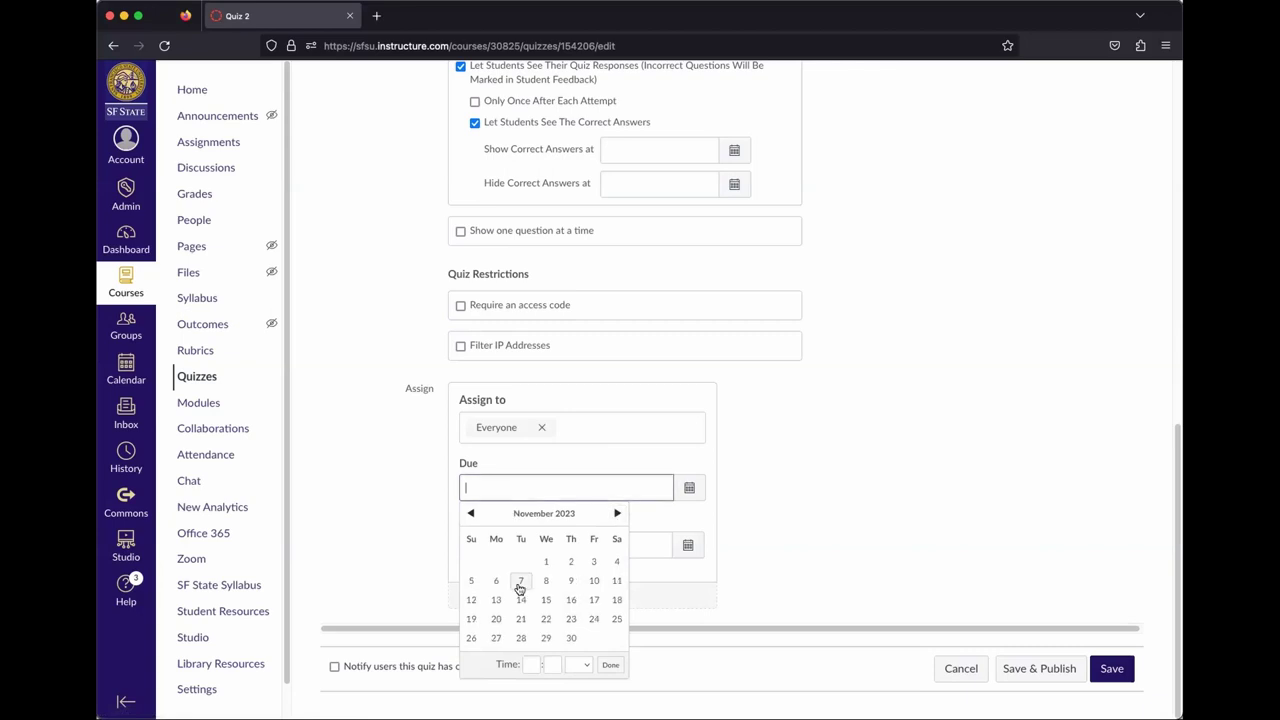
pyautogui.click(592, 562)
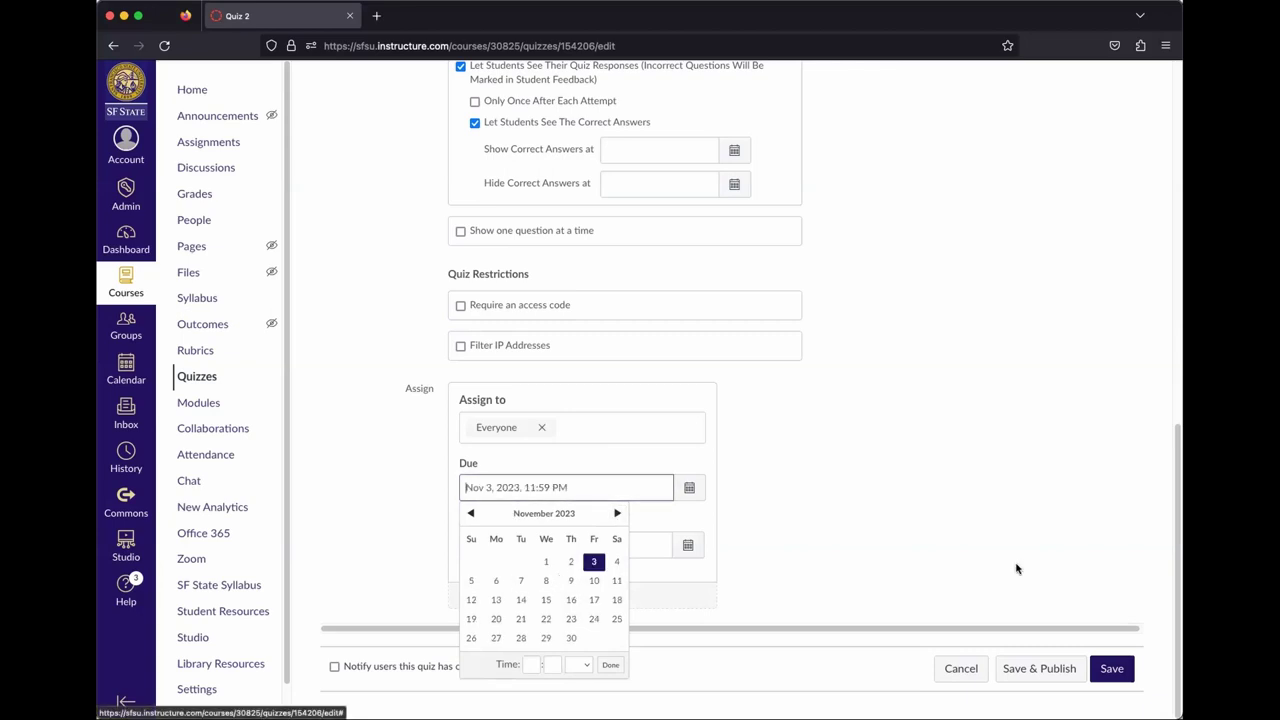
pyautogui.click(858, 532)
# Change Quiz 2's due date for everyone to October 13, 2023
pyautogui.click(689, 487)
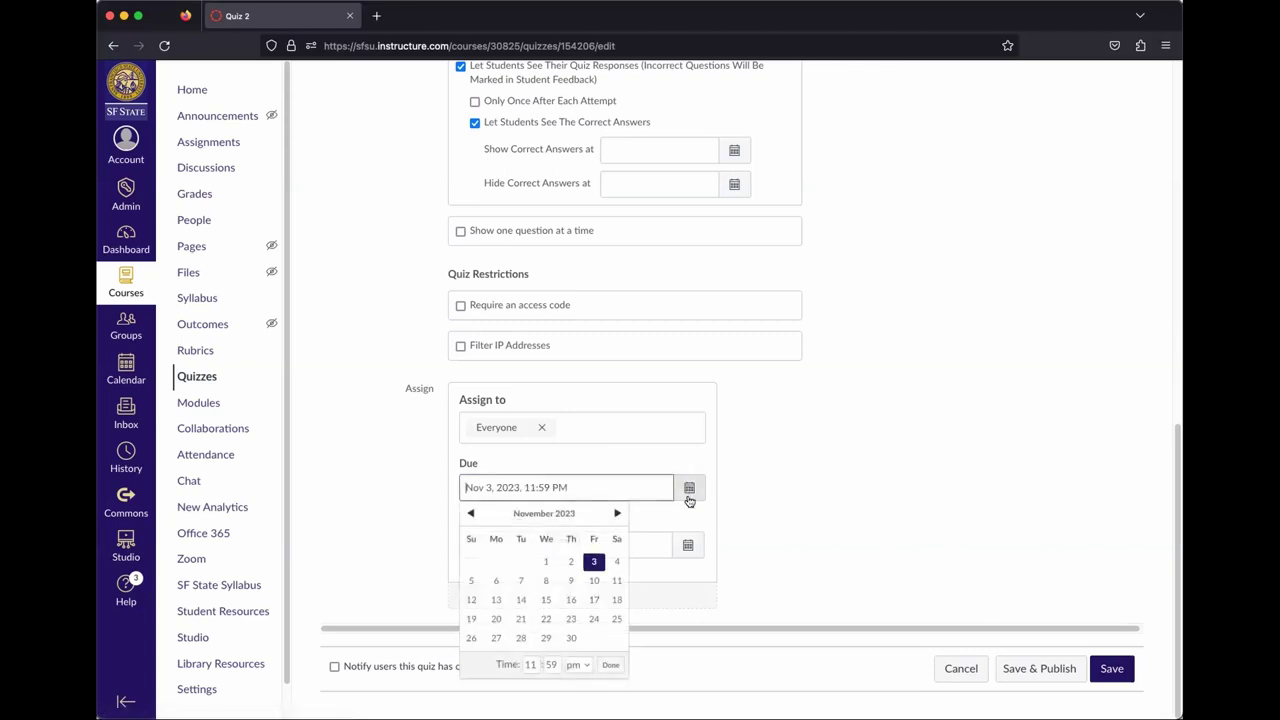
pyautogui.click(469, 514)
pyautogui.click(590, 582)
pyautogui.click(846, 526)
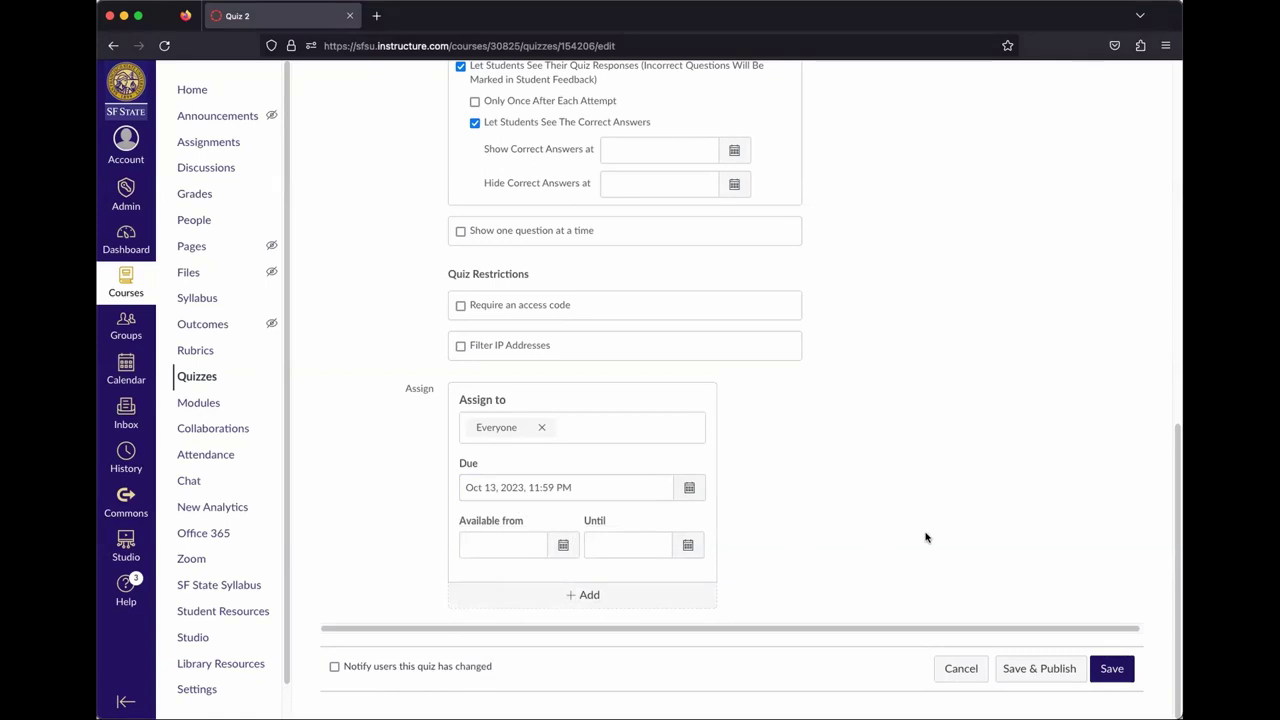
# Add a multiple-choice question to Quiz 2 with the text "What color is the golden gate bridge?"
pyautogui.scroll(15, 925, 537)
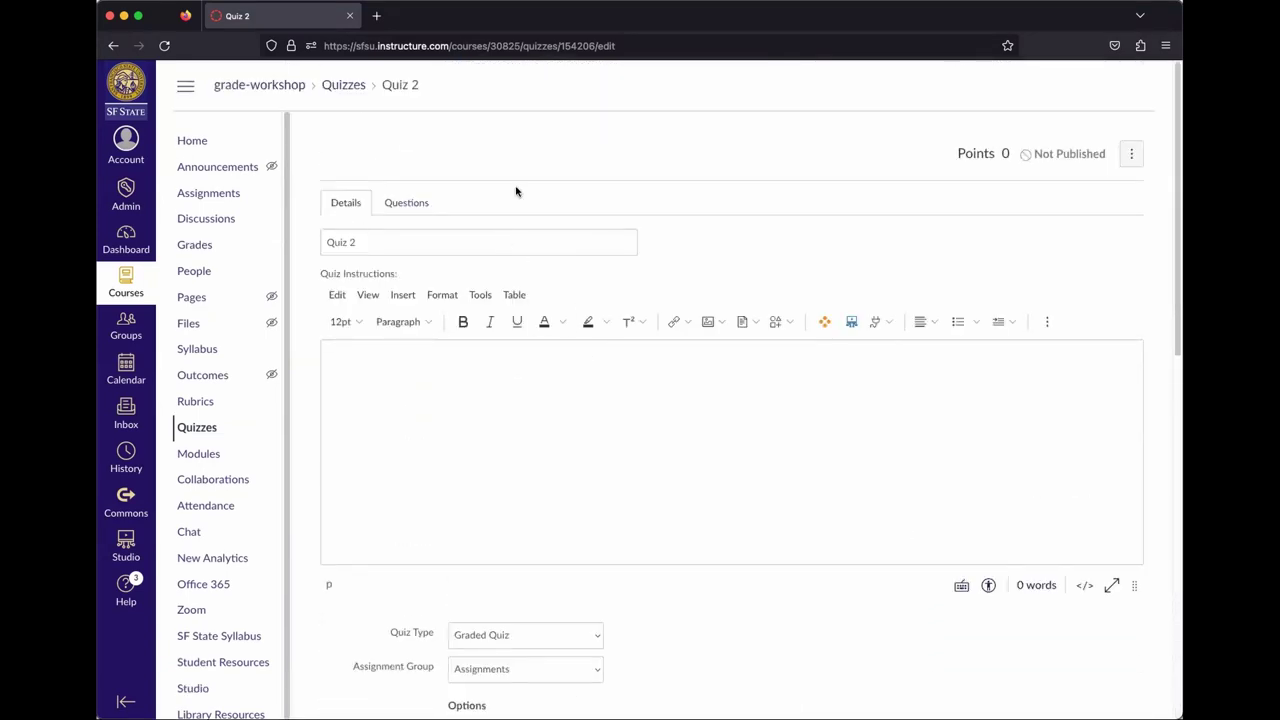
pyautogui.click(395, 205)
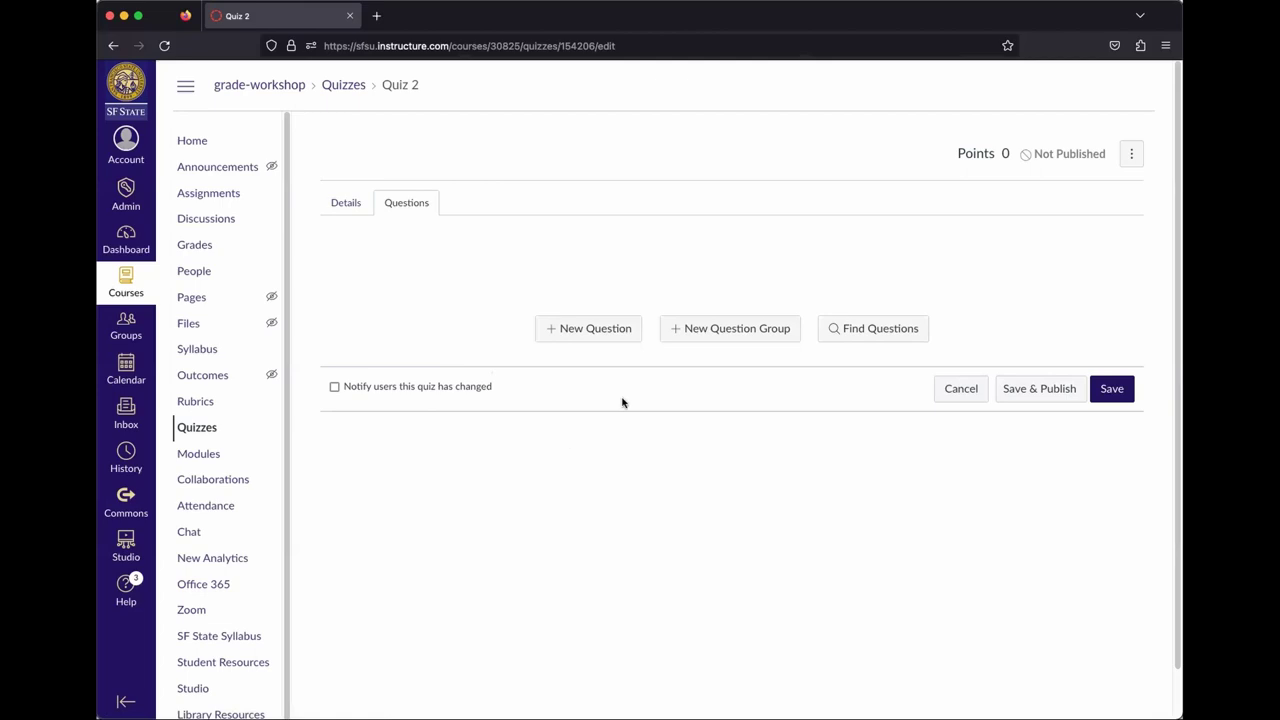
pyautogui.click(603, 338)
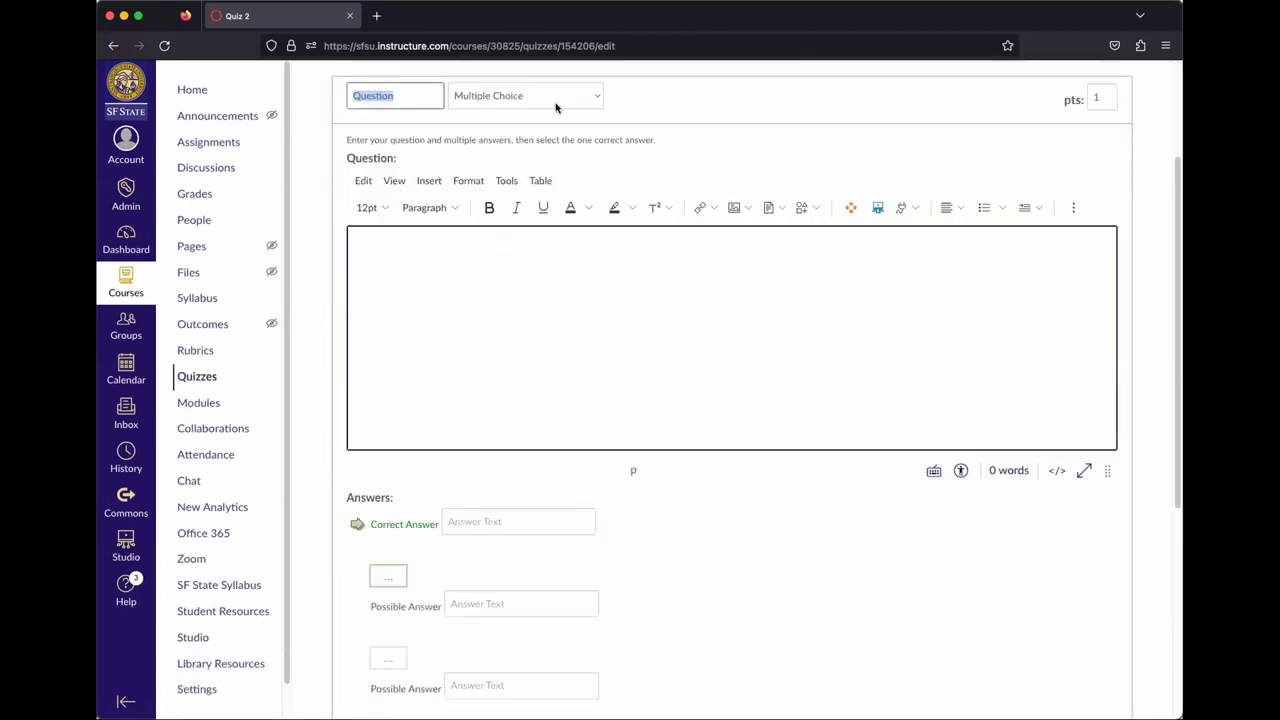
pyautogui.click(535, 100)
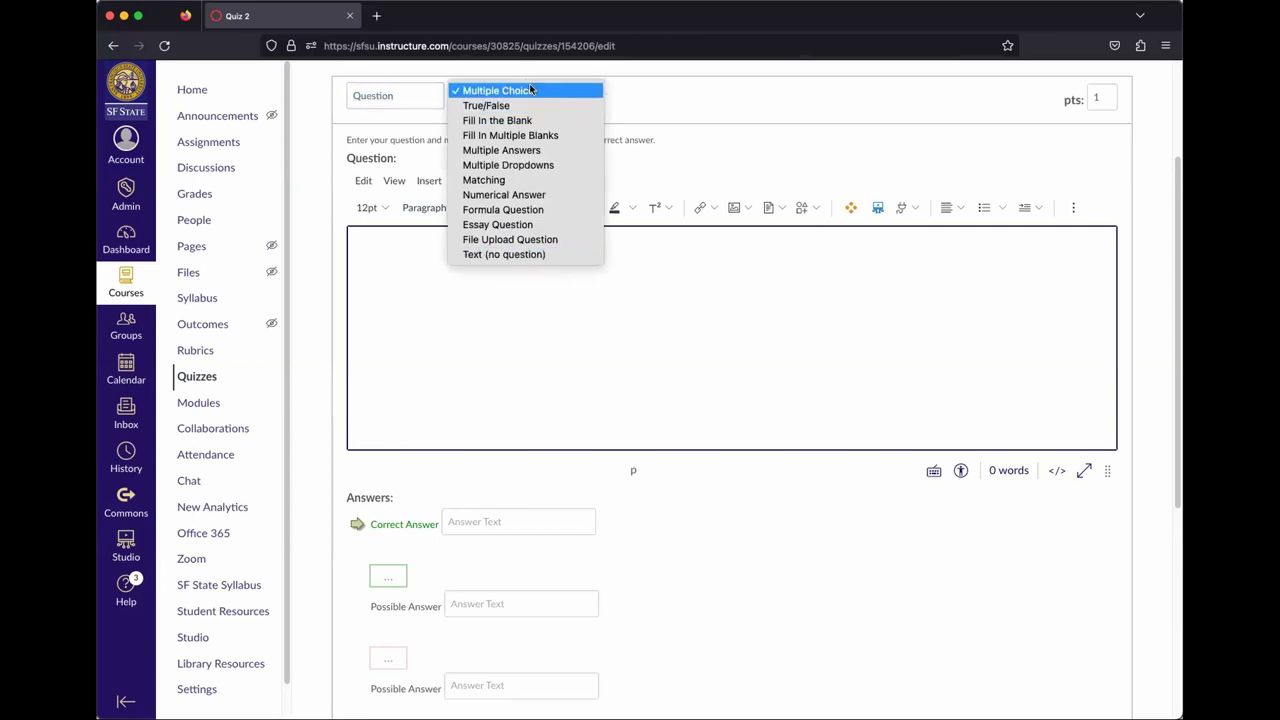
pyautogui.click(536, 91)
pyautogui.click(625, 355)
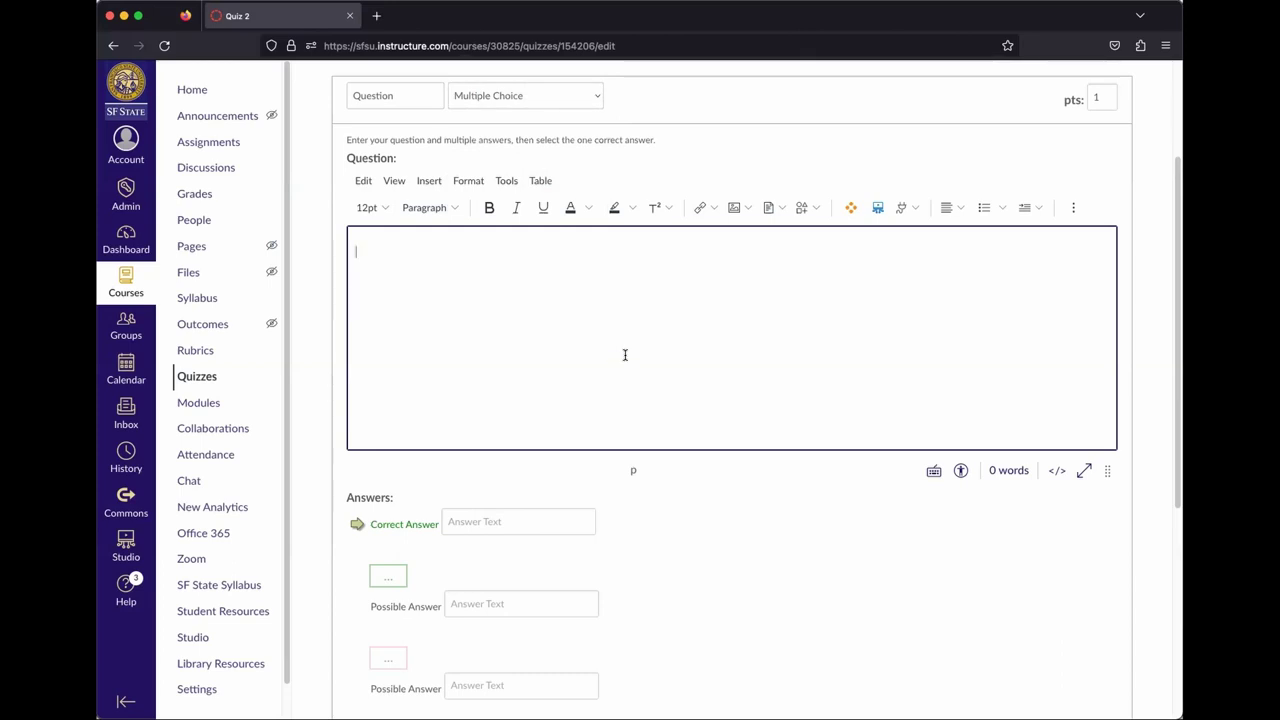
pyautogui.write('Wha')
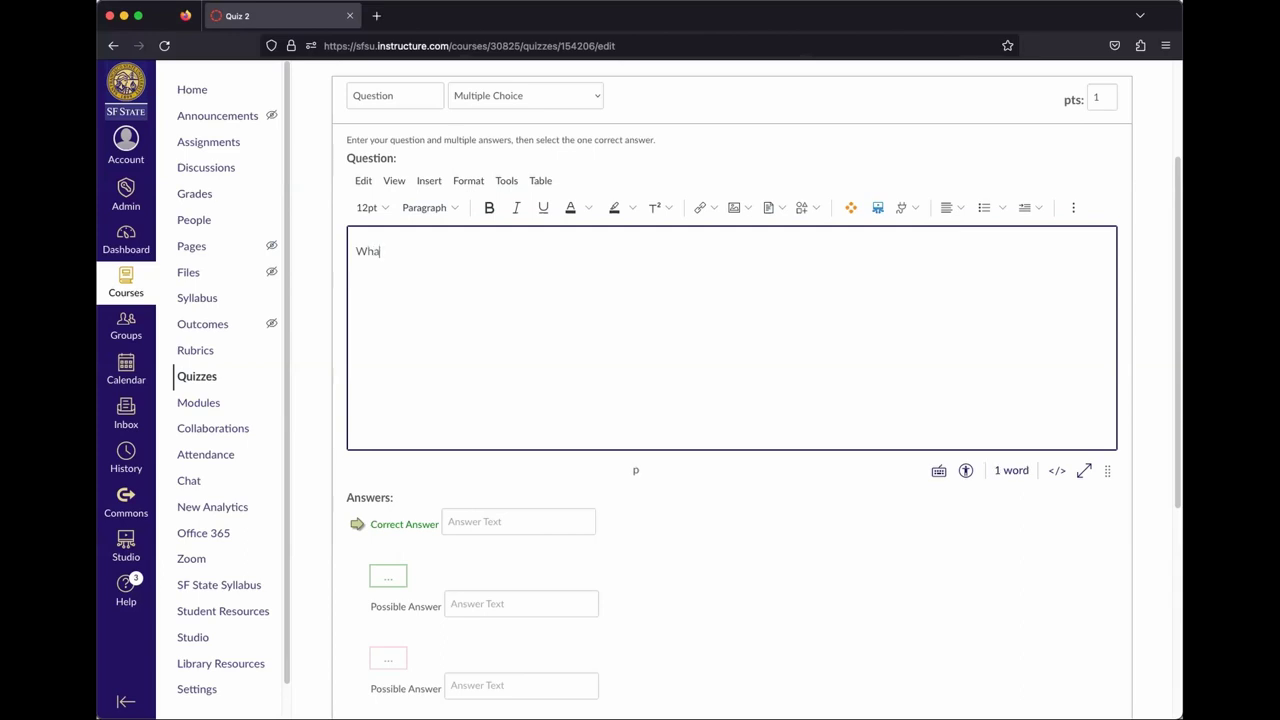
pyautogui.write('t color is the golden gate bridge?')
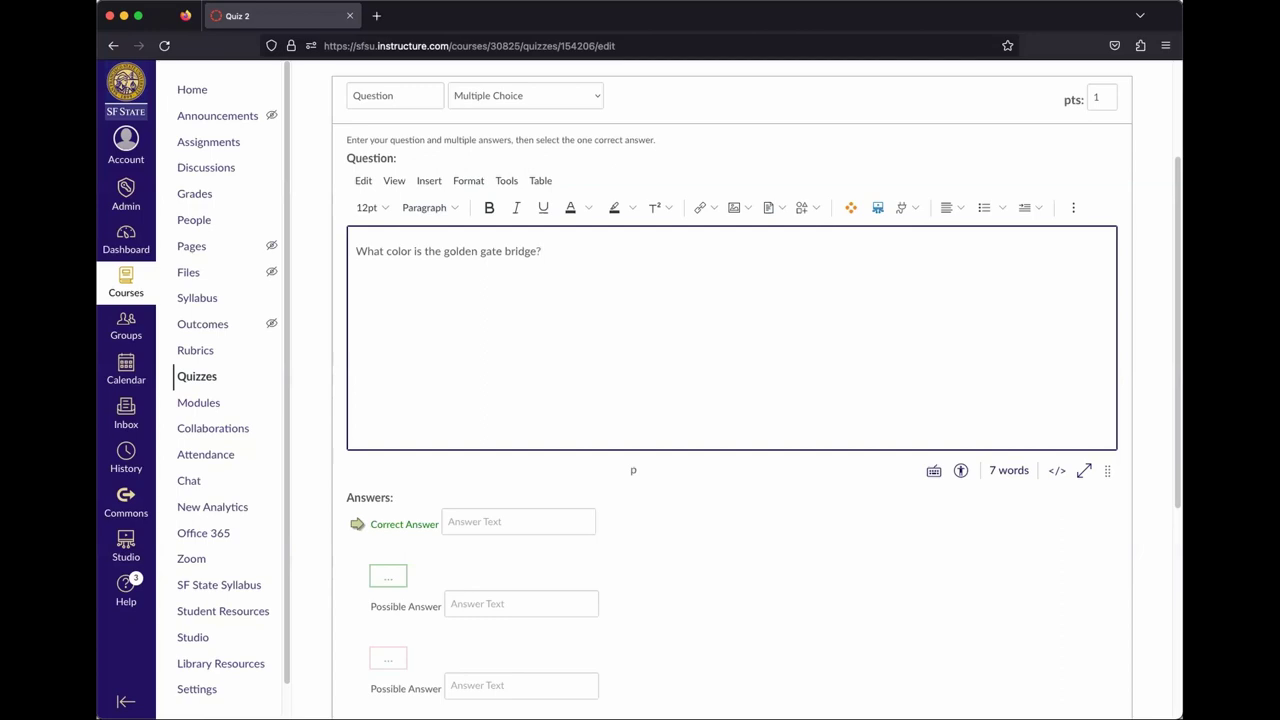
# Enter "International Orange" as the question's correct answer
pyautogui.scroll(-3, 726, 397)
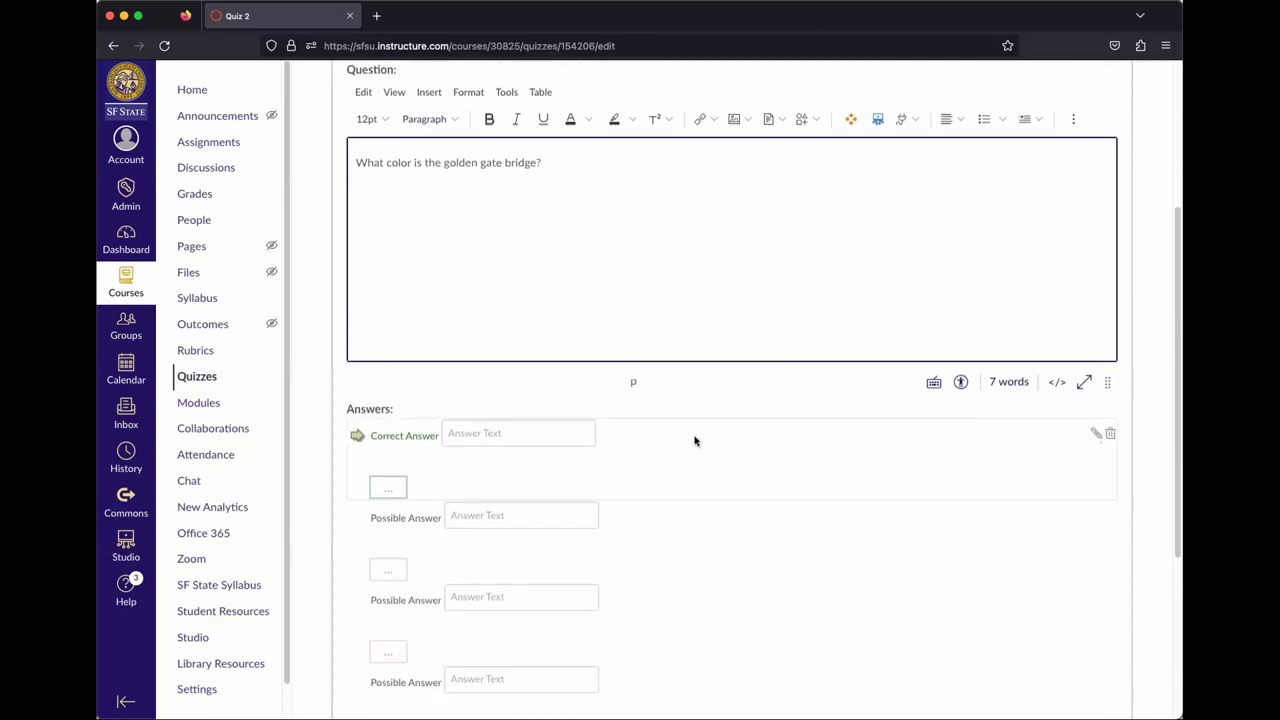
pyautogui.scroll(-4, 687, 432)
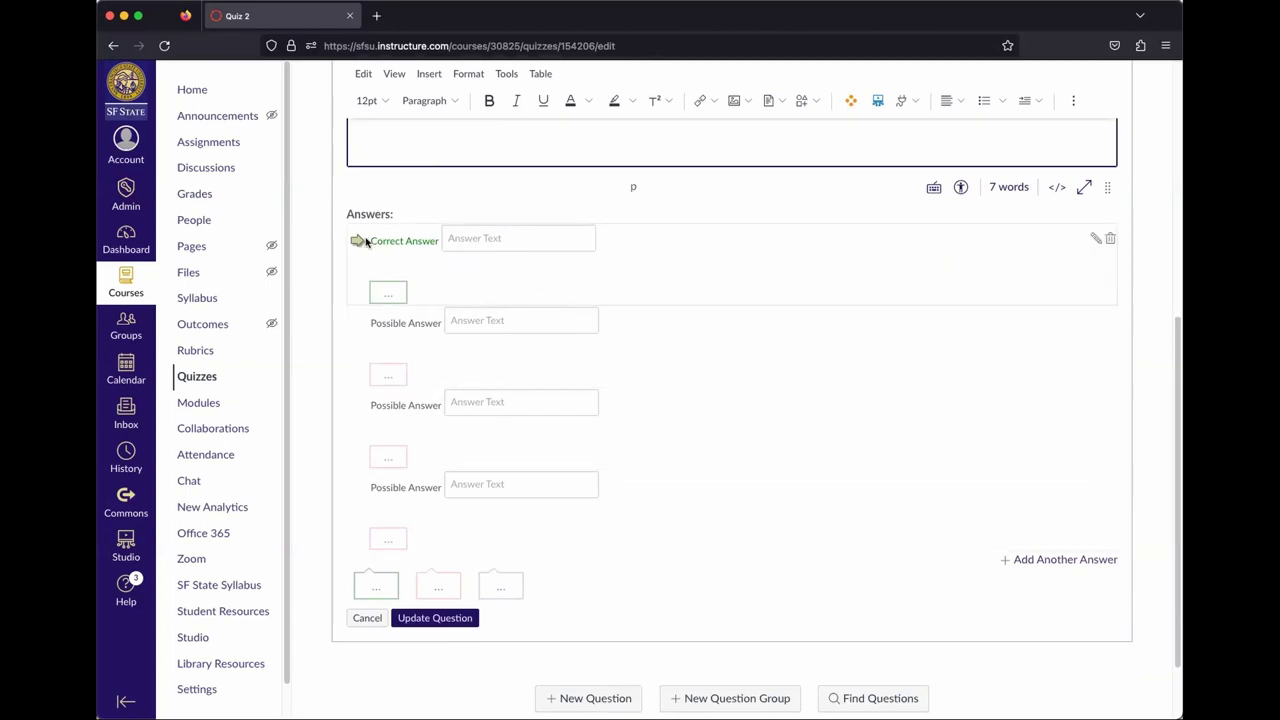
pyautogui.click(509, 241)
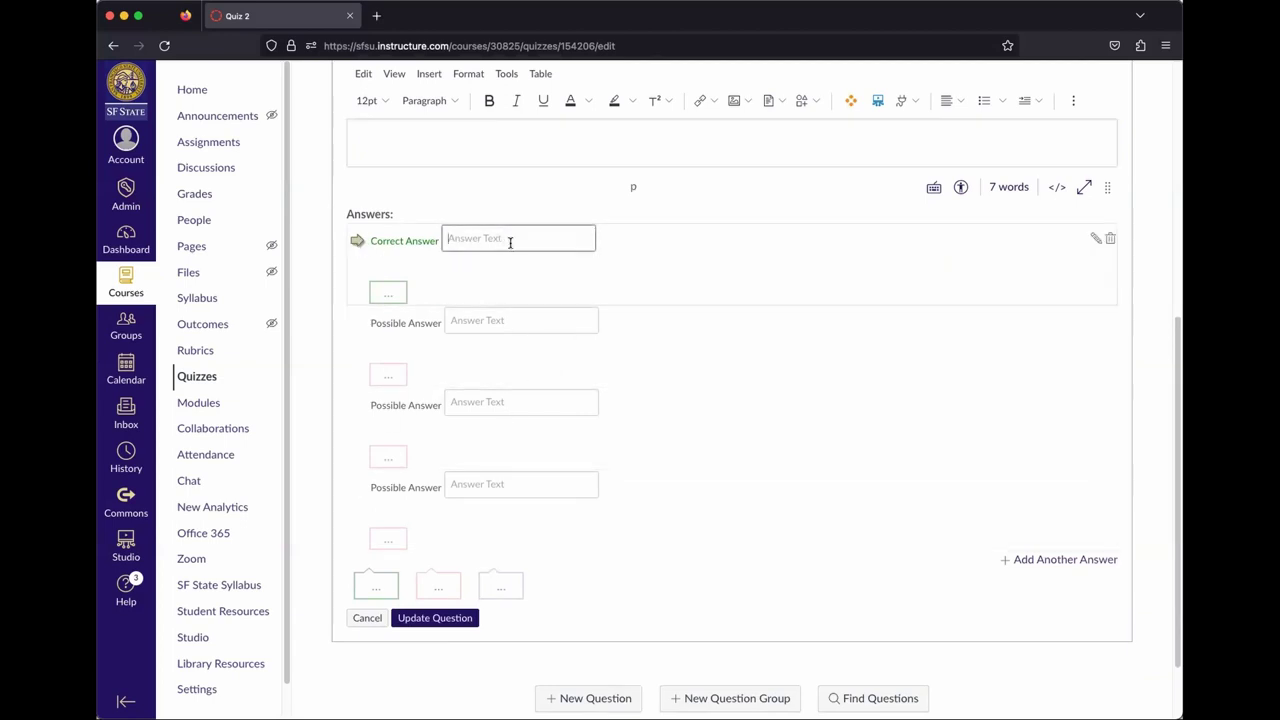
pyautogui.write('In')
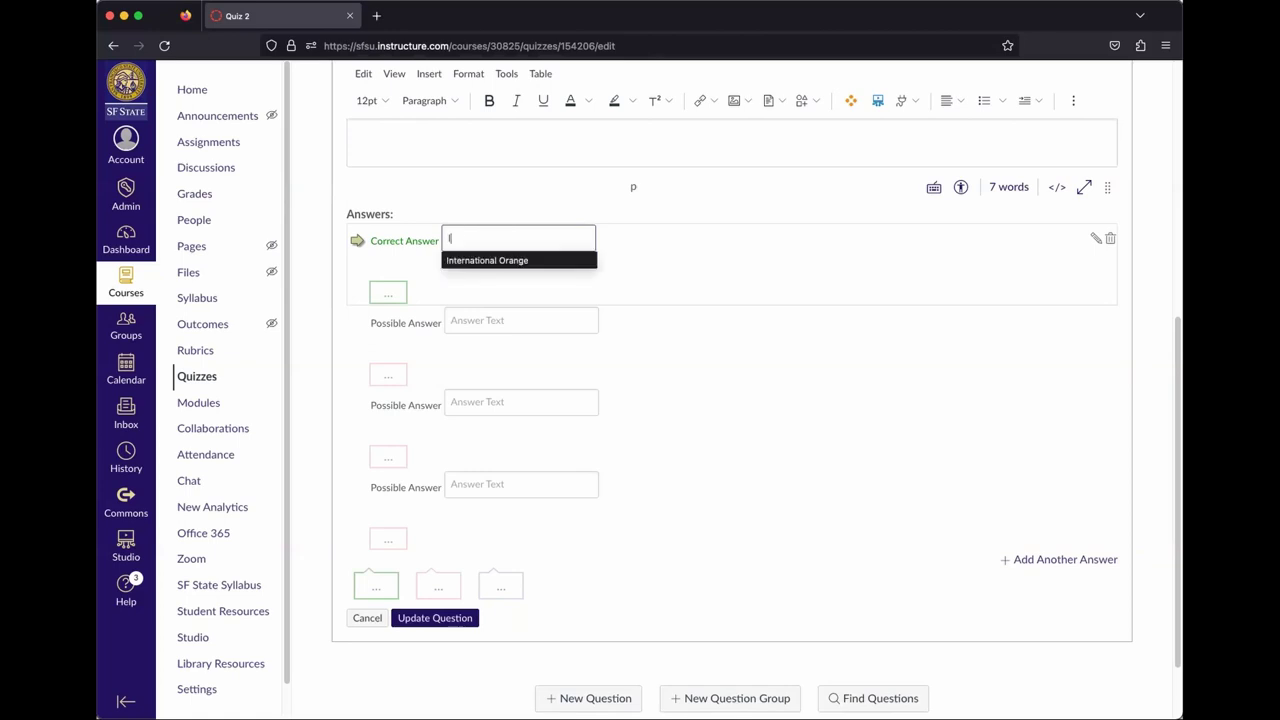
pyautogui.click(532, 259)
# Fill in the three other possible answers with "Red", "Green" and "Gold"
pyautogui.click(517, 321)
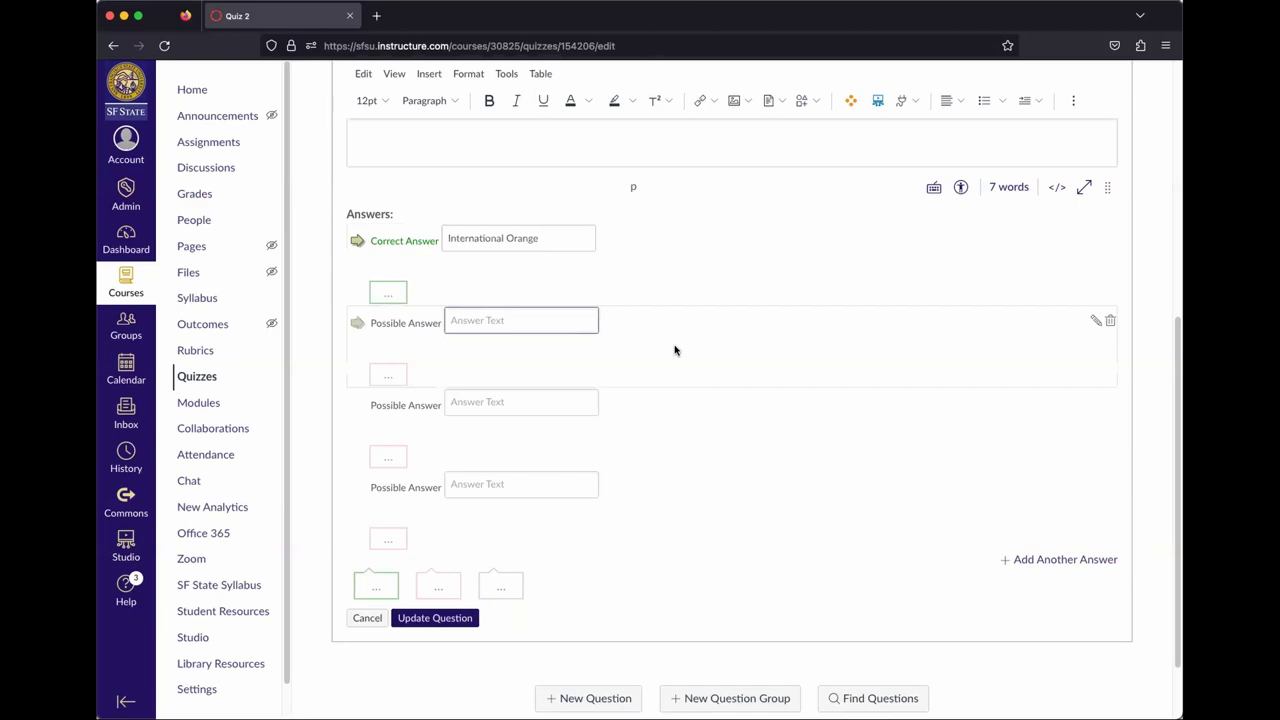
pyautogui.write('Red')
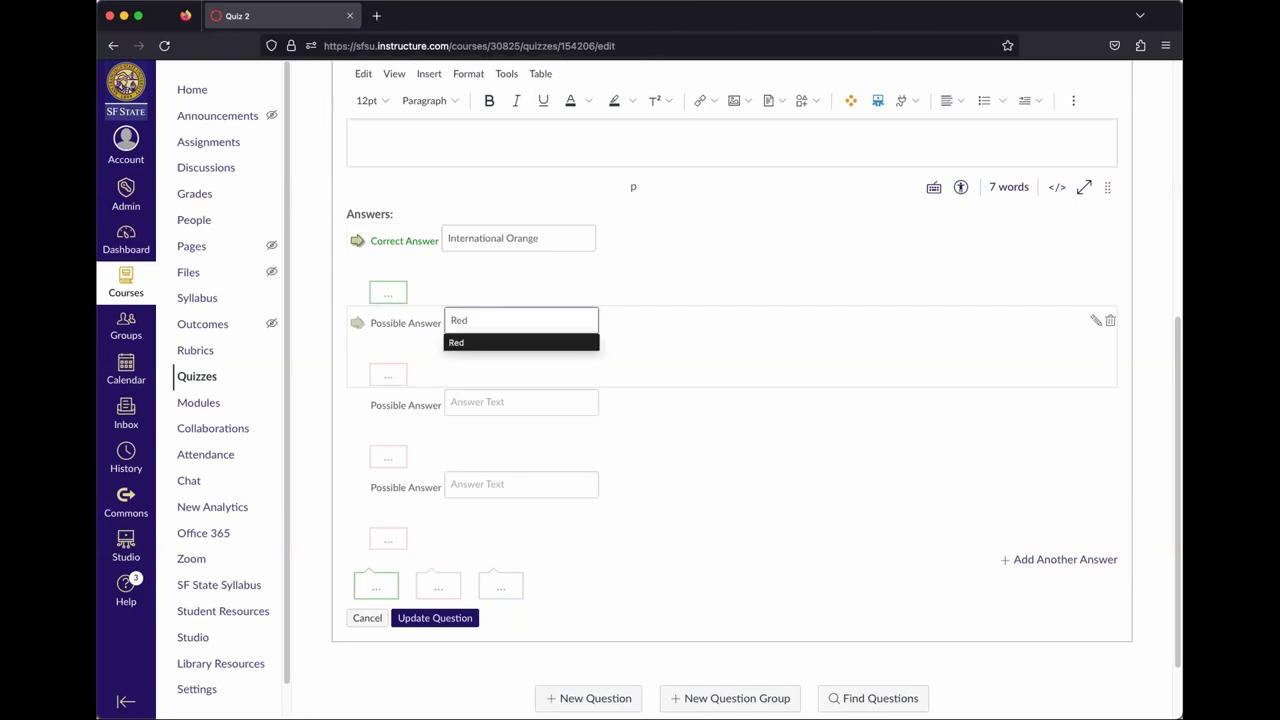
pyautogui.click(572, 403)
pyautogui.write('Green')
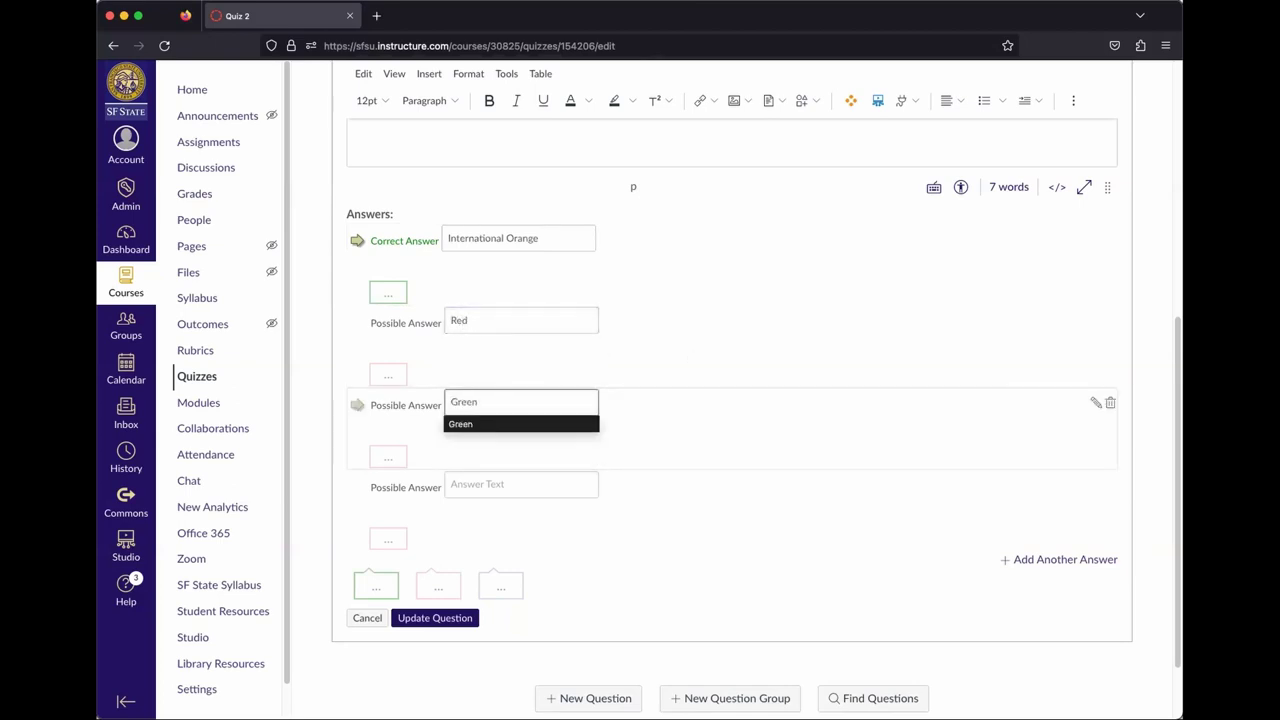
pyautogui.click(514, 488)
pyautogui.write('Godl')
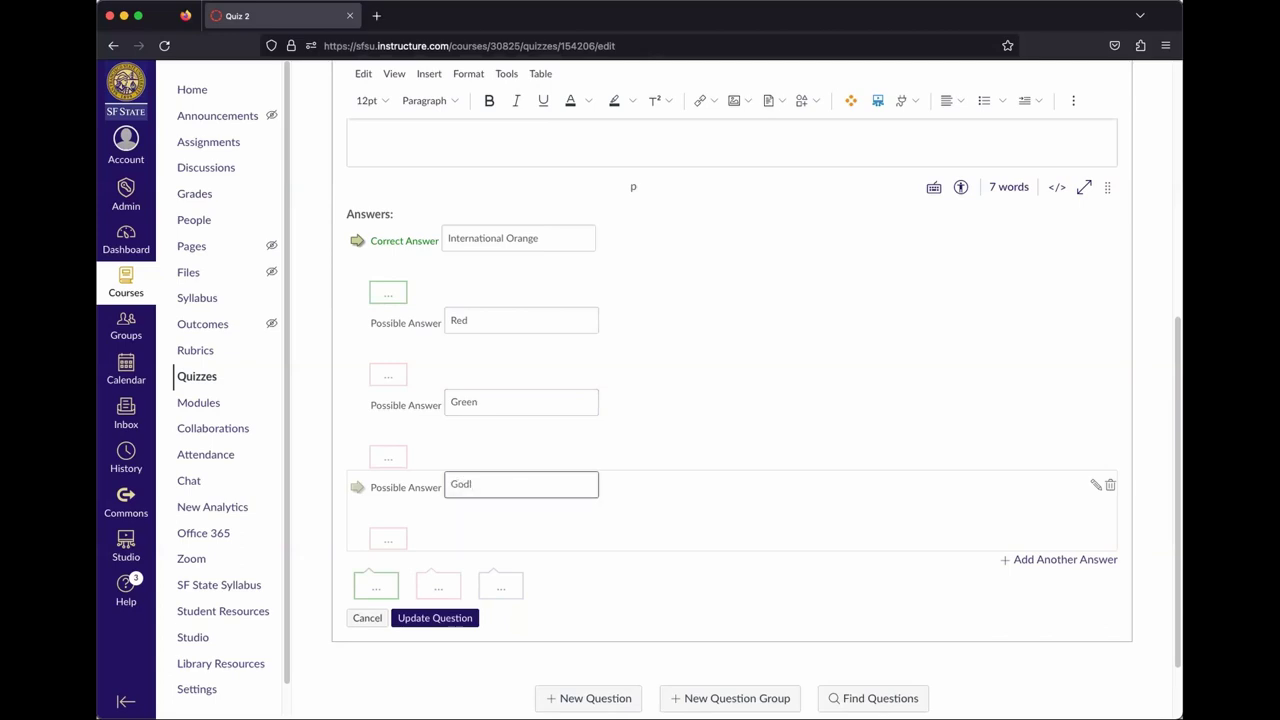
pyautogui.press('BackSpace')
pyautogui.write('l')
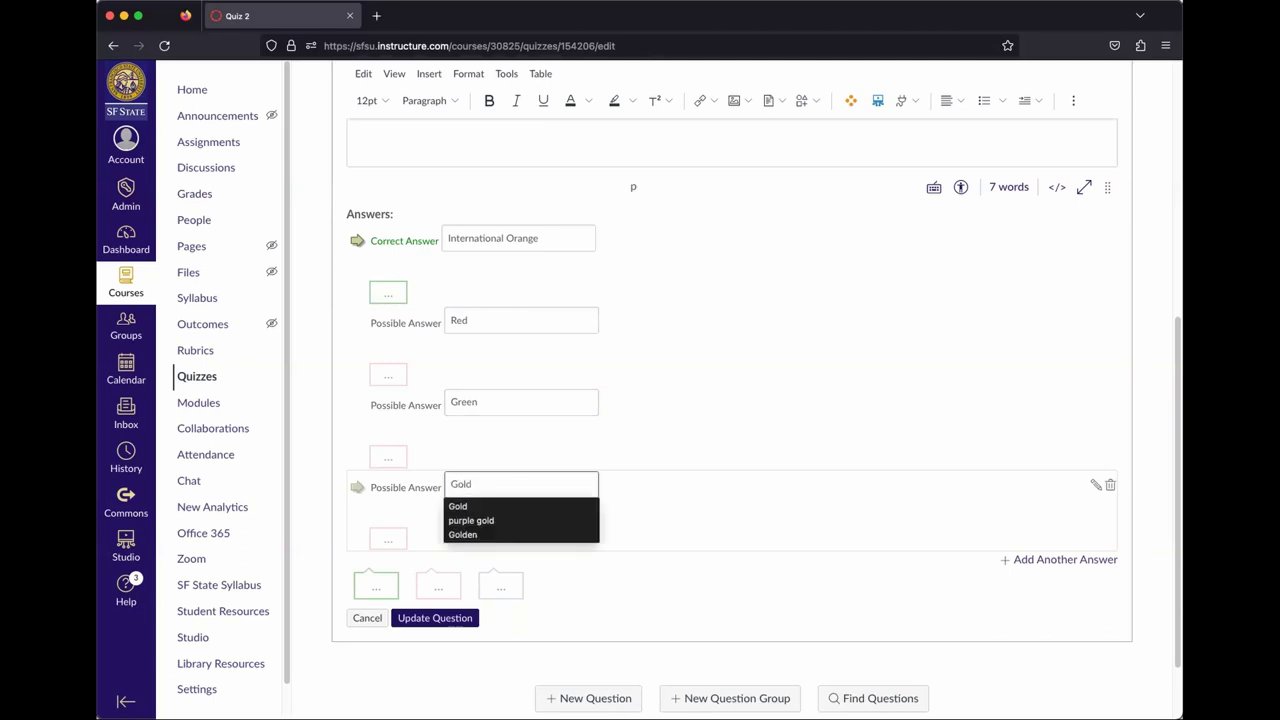
pyautogui.click(486, 506)
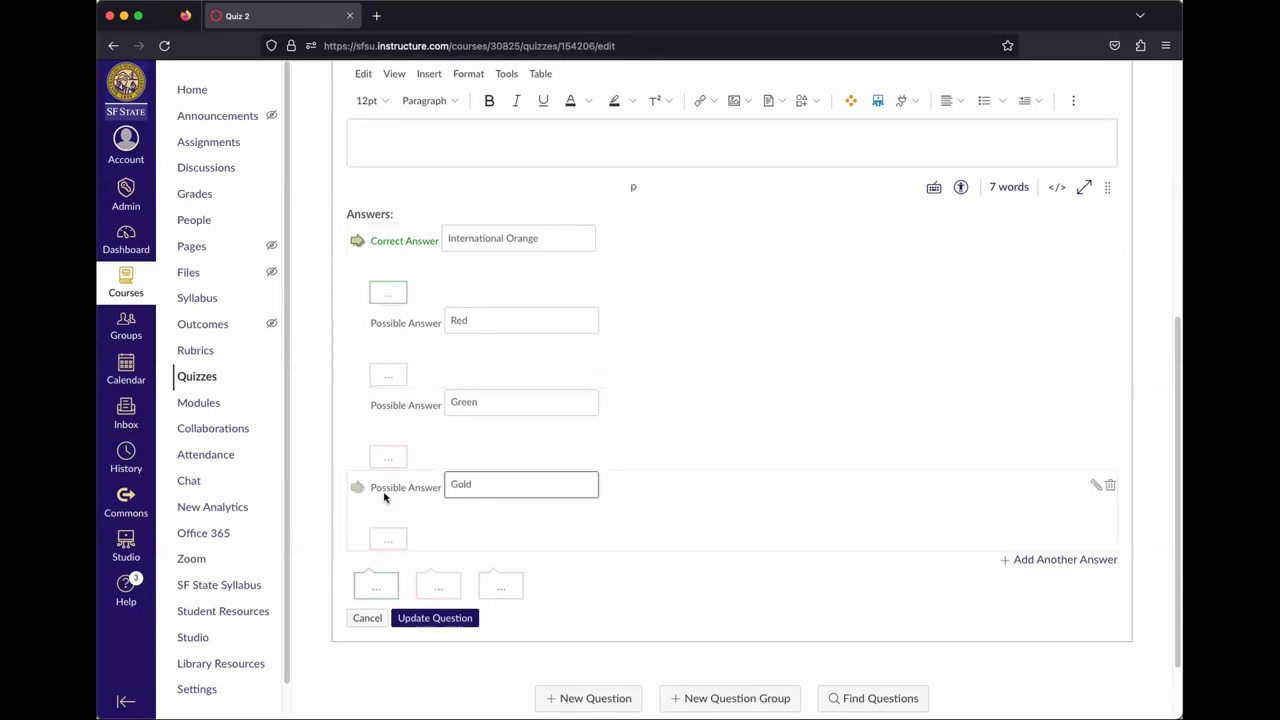
# Make the Golden Gate Bridge question worth 10 points, update it and check the quiz's point total
pyautogui.scroll(5, 510, 598)
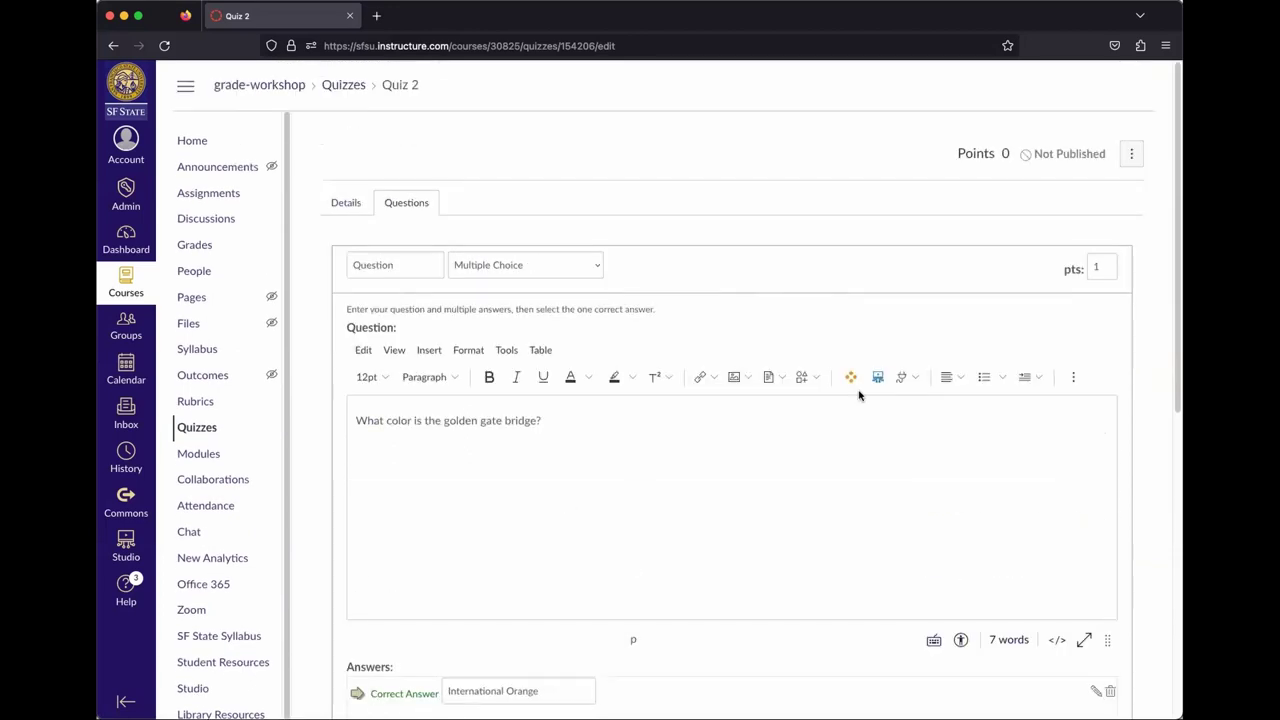
pyautogui.click(1105, 265)
pyautogui.click(1081, 263)
pyautogui.write('0')
pyautogui.click(1087, 296)
pyautogui.scroll(-10, 1111, 314)
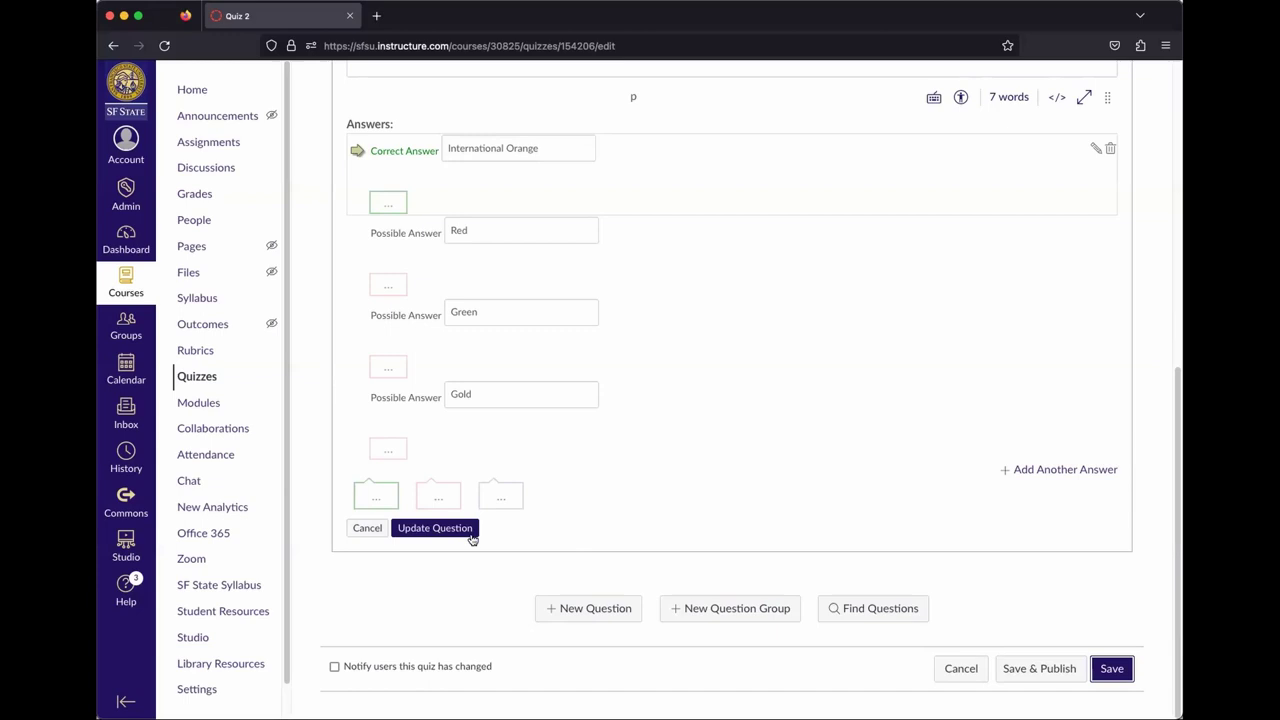
pyautogui.click(466, 533)
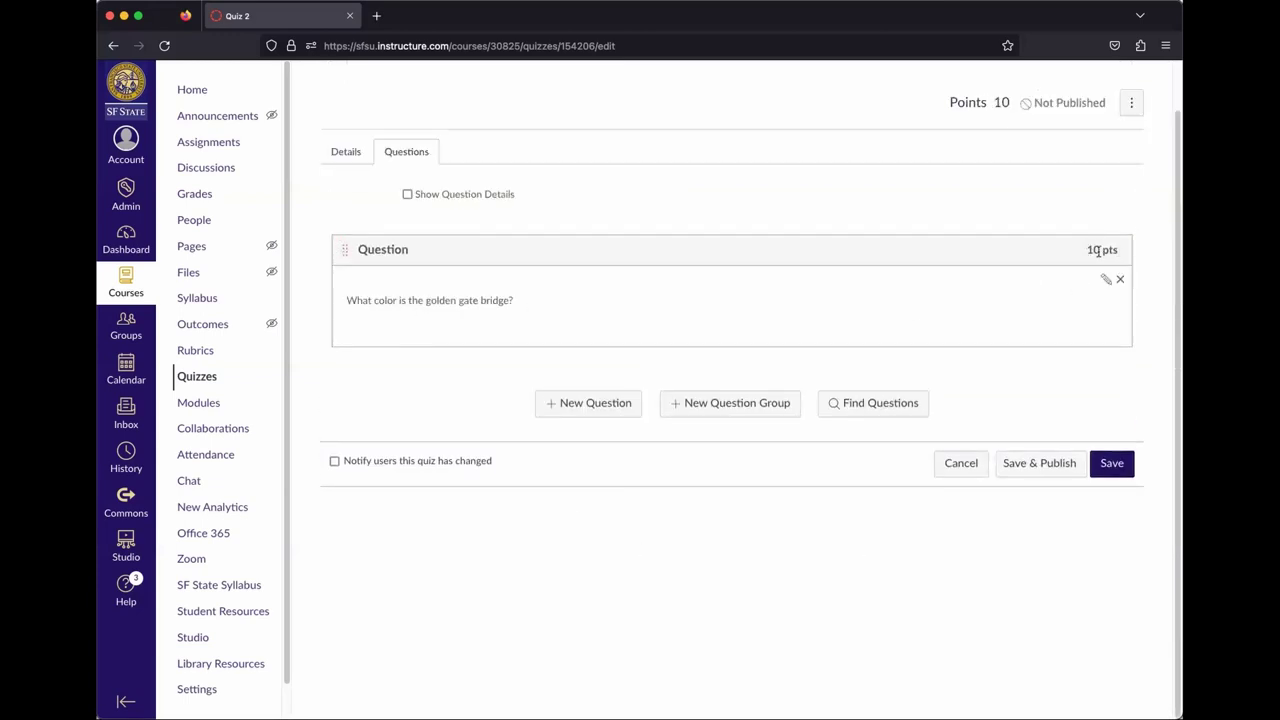
pyautogui.moveTo(1108, 103); pyautogui.dragTo(998, 102)
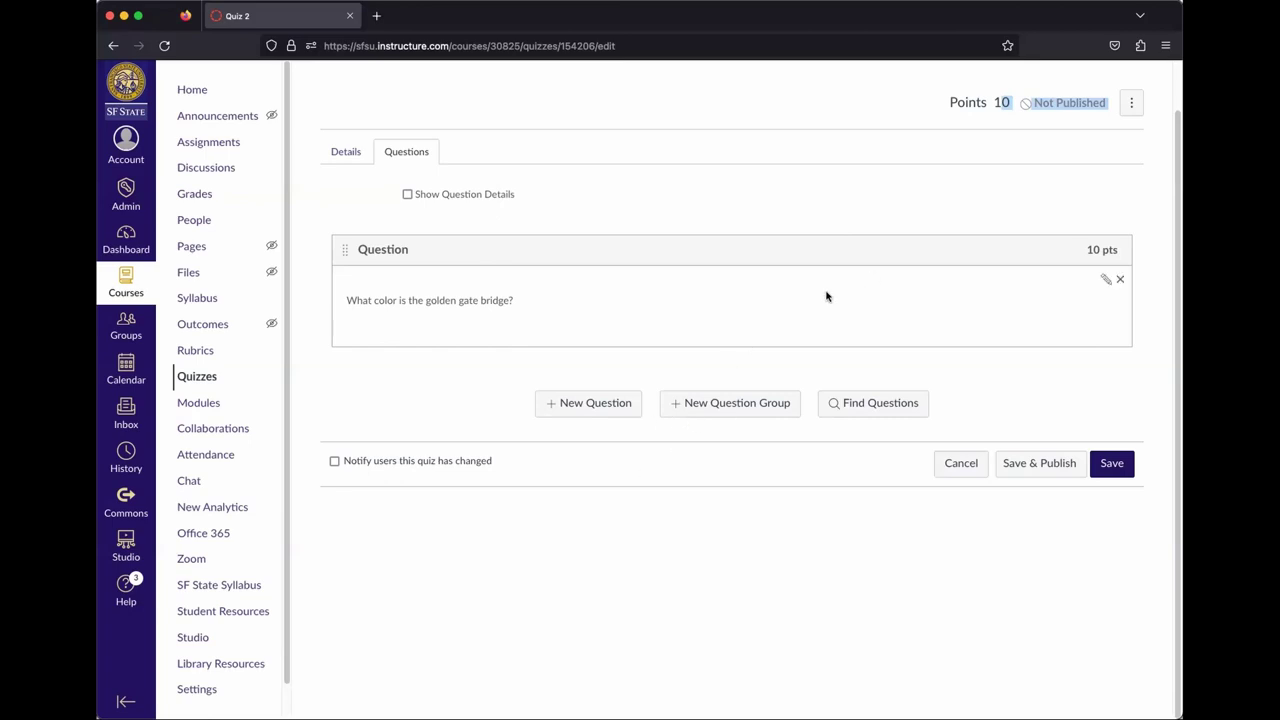
# Save and publish Quiz 2 with its 10-point question, and check its quiz type in the summary
pyautogui.click(956, 188)
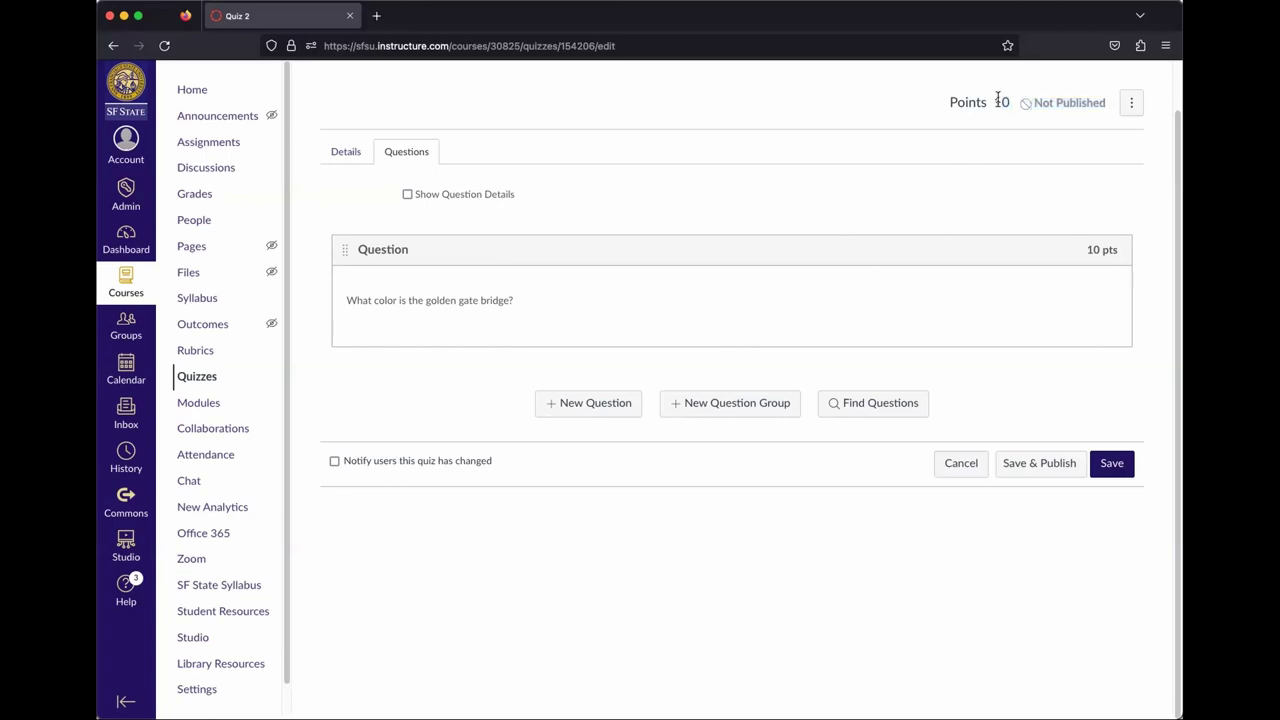
pyautogui.tripleClick(975, 101)
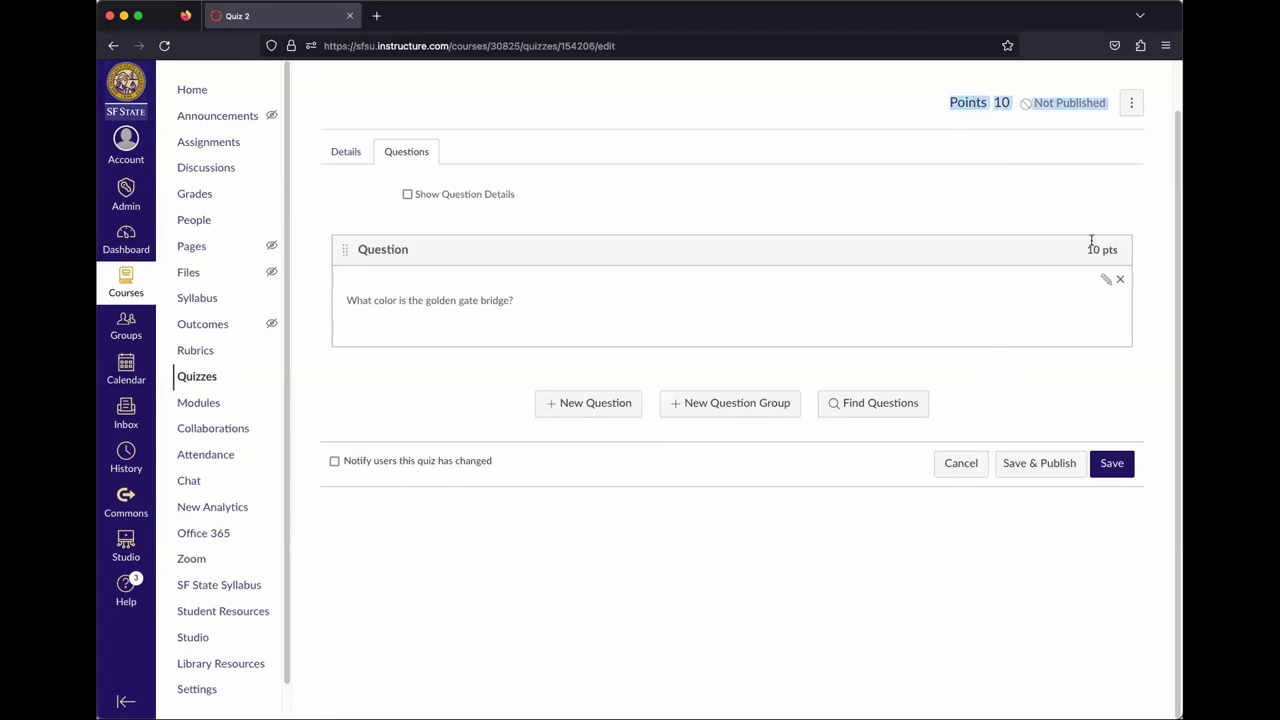
pyautogui.click(661, 455)
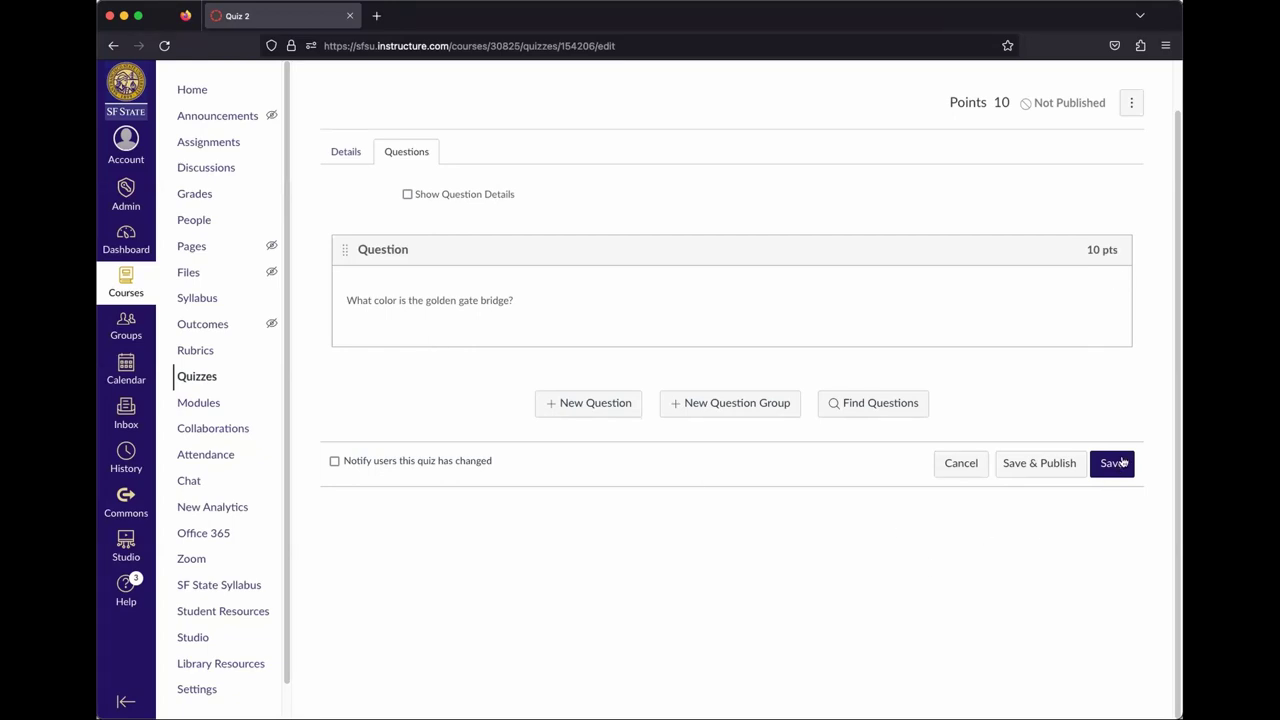
pyautogui.click(1039, 463)
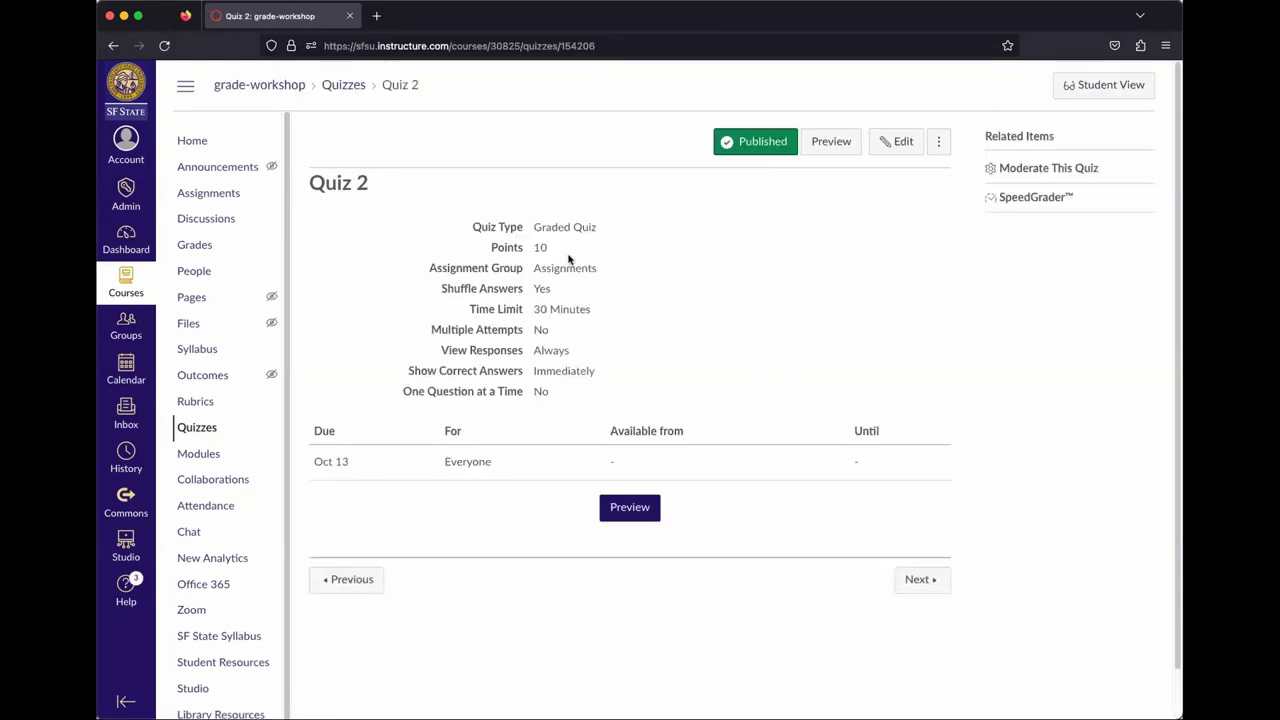
pyautogui.moveTo(474, 229); pyautogui.dragTo(603, 237)
# Preview Quiz 2, answer the Golden Gate Bridge question with "International Orange" and submit the attempt
pyautogui.click(823, 151)
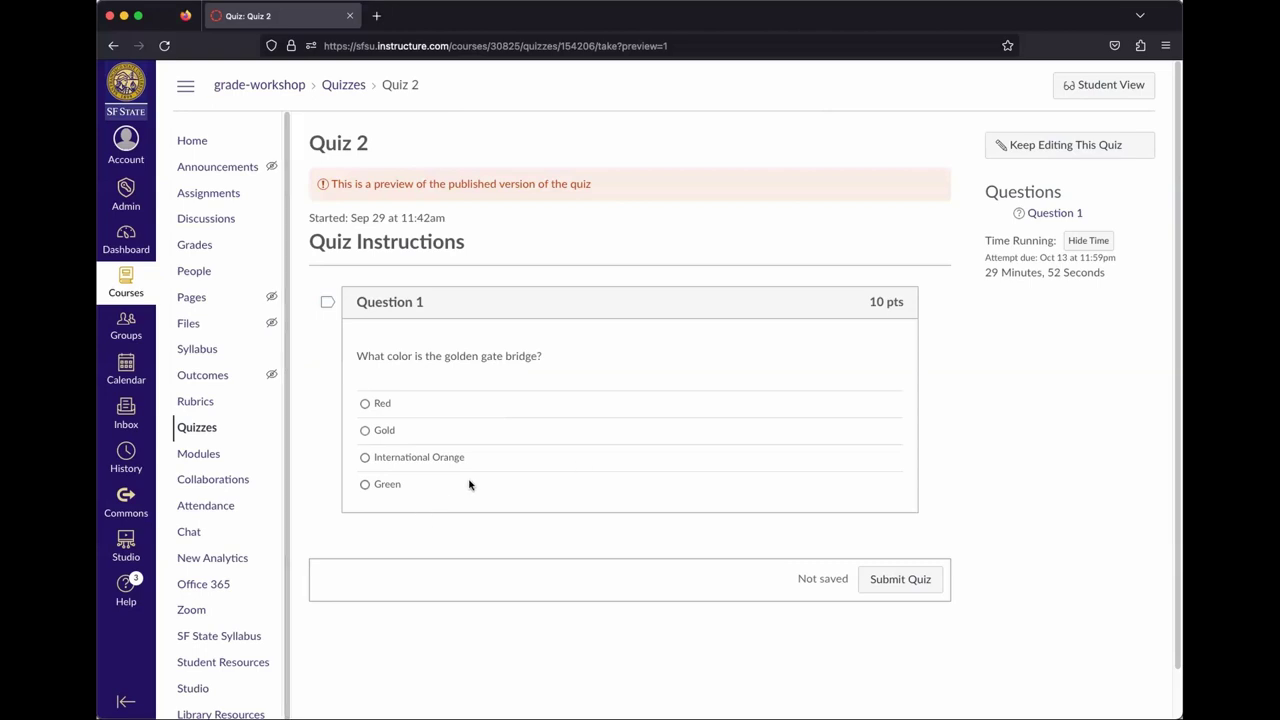
pyautogui.click(365, 459)
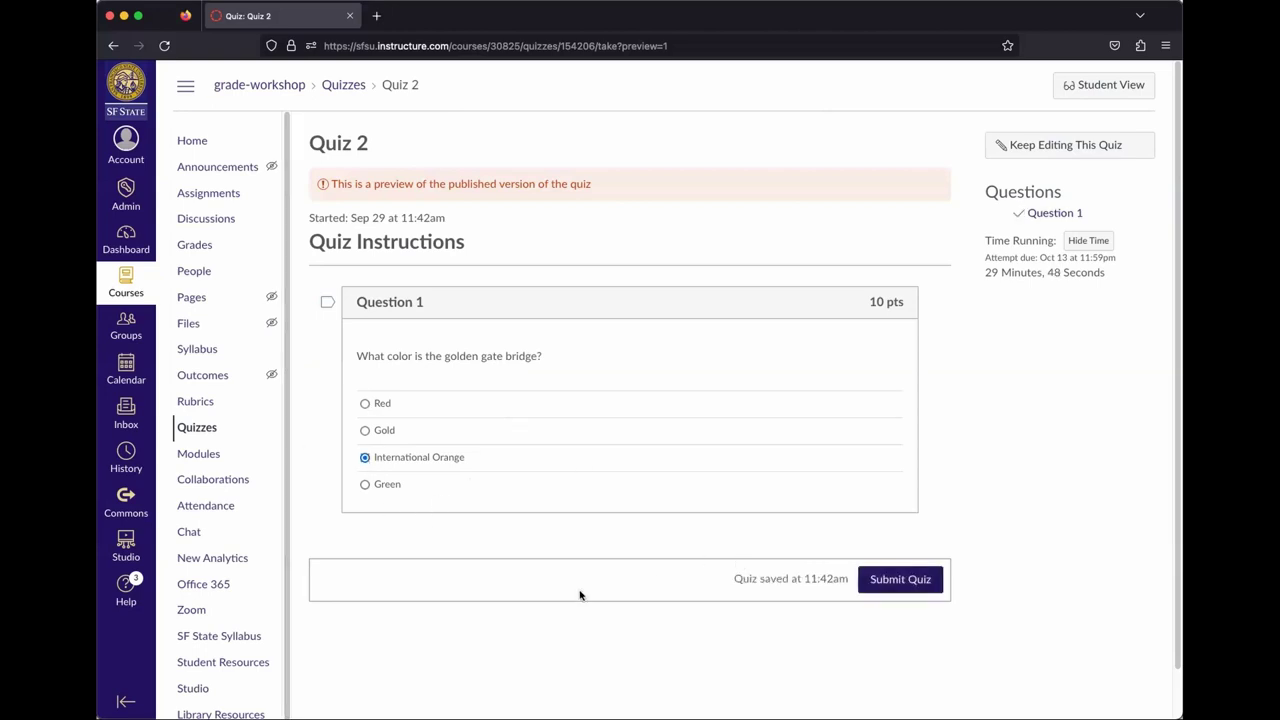
pyautogui.click(898, 582)
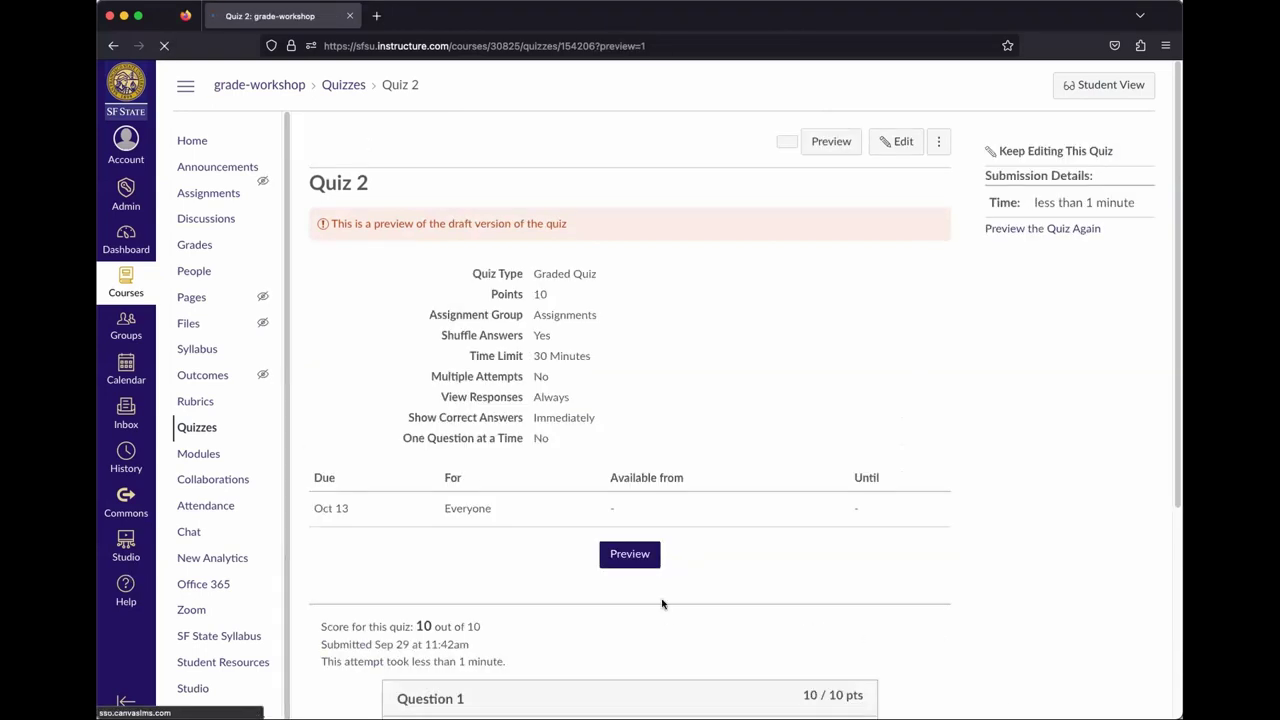
# Examine the preview attempt's results, including the quiz score and the marking of the chosen answer
pyautogui.scroll(-2, 509, 371)
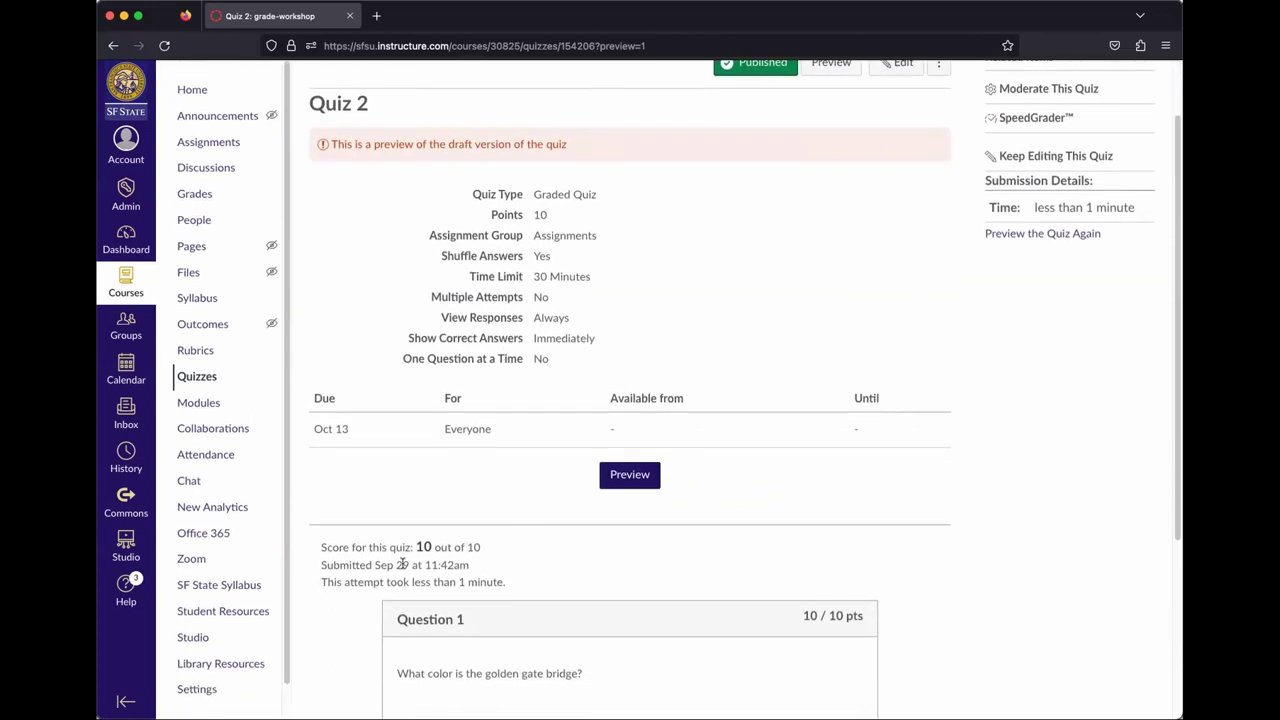
pyautogui.moveTo(400, 563); pyautogui.dragTo(586, 563)
pyautogui.moveTo(491, 549); pyautogui.dragTo(323, 543)
pyautogui.scroll(-2, 530, 563)
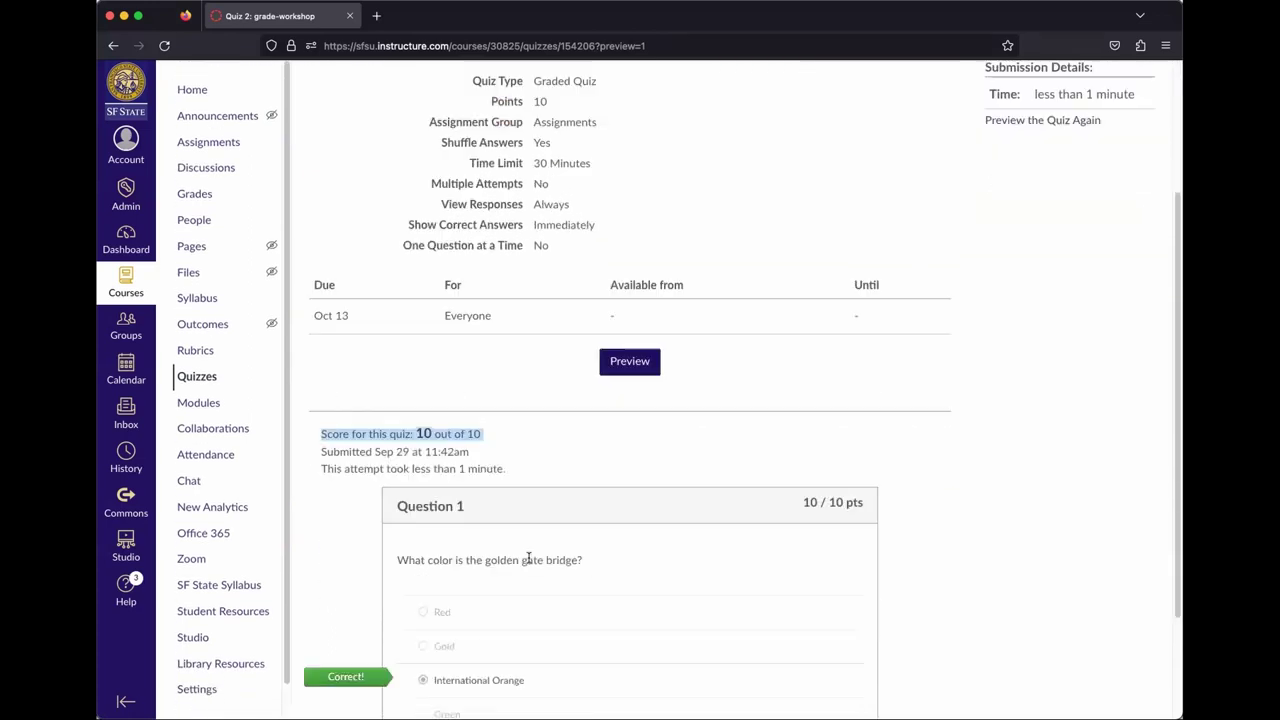
pyautogui.scroll(-3, 529, 558)
pyautogui.moveTo(573, 539); pyautogui.dragTo(373, 532)
pyautogui.click(634, 532)
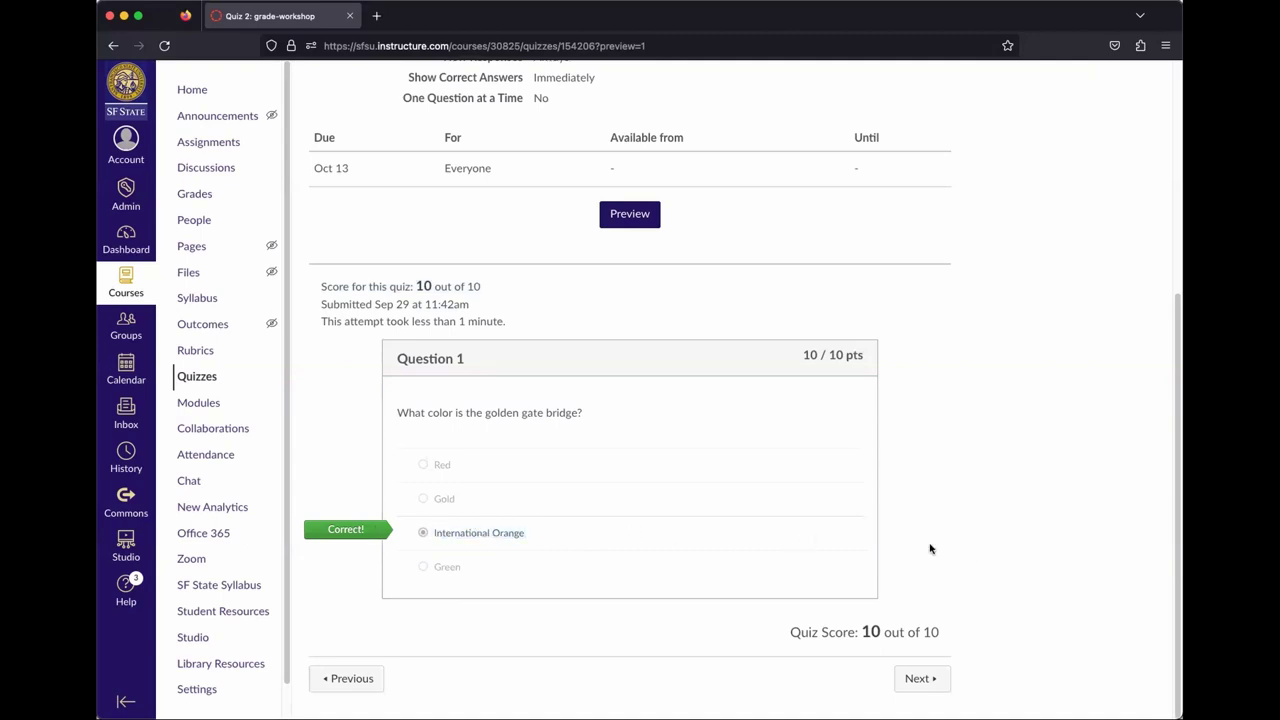
pyautogui.scroll(5, 928, 548)
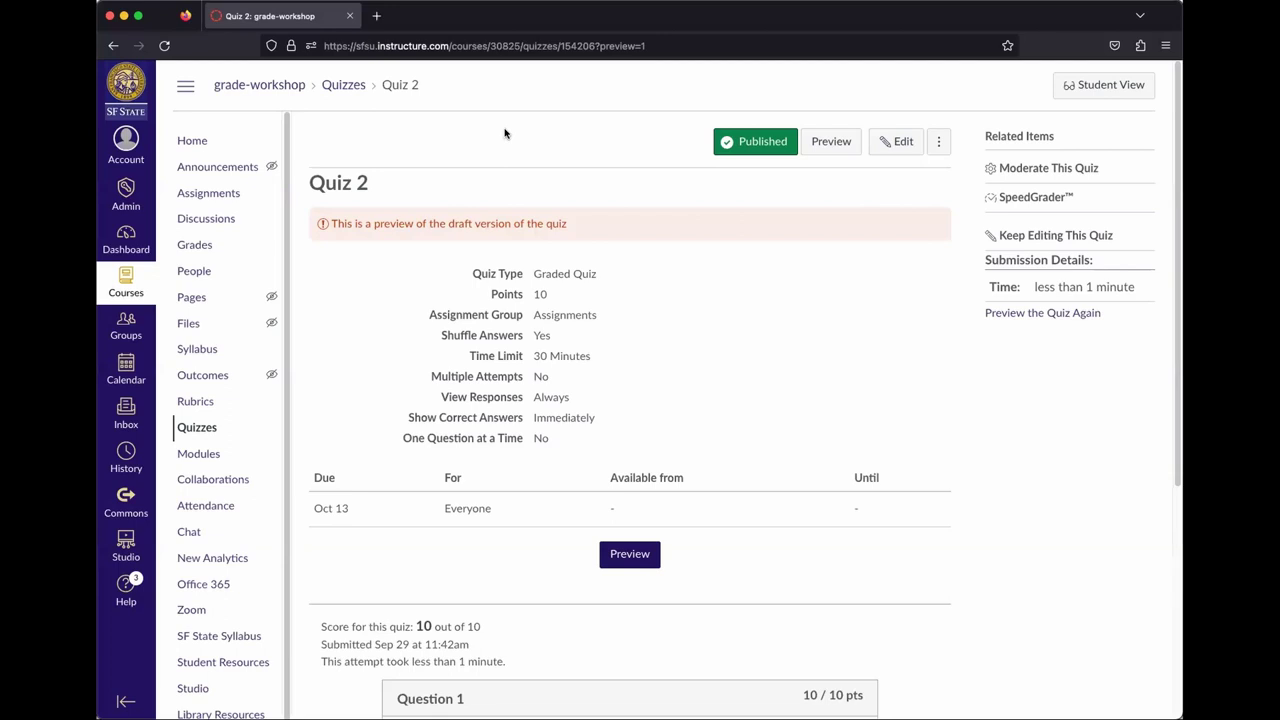
# Edit Quiz 2 and add a second assignee entry for the last student in the list
pyautogui.click(889, 142)
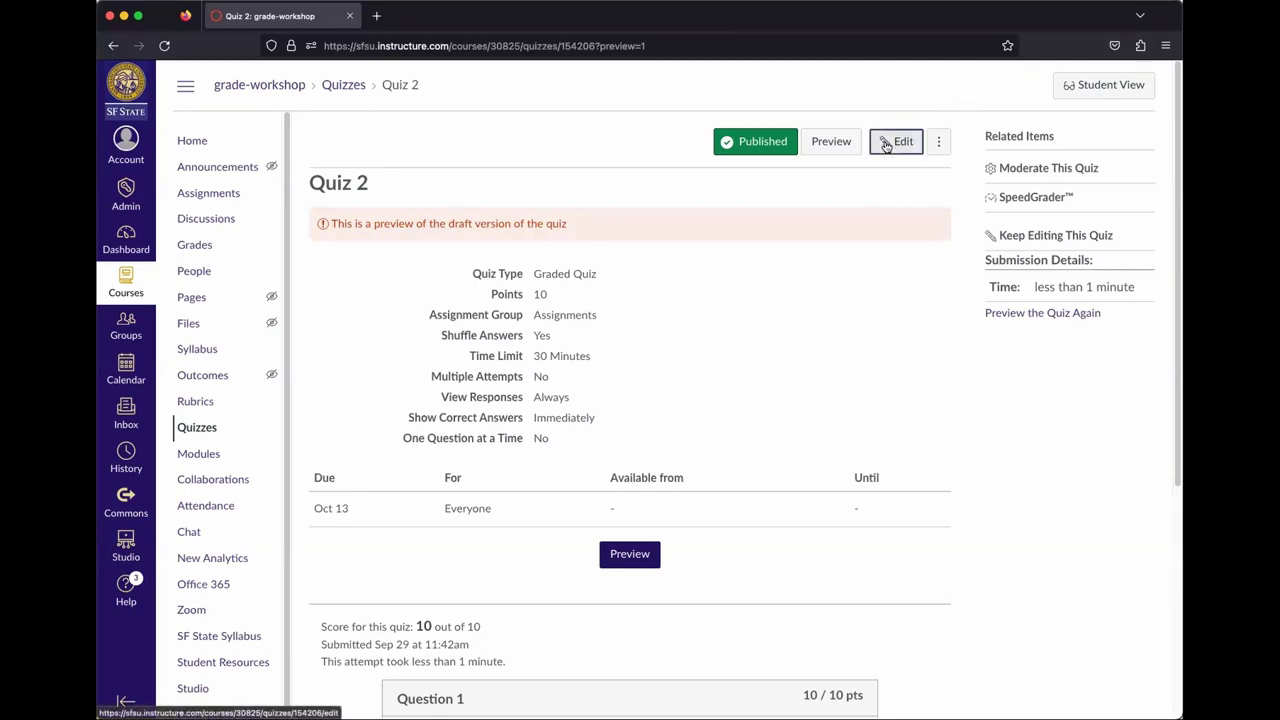
pyautogui.scroll(-10, 858, 405)
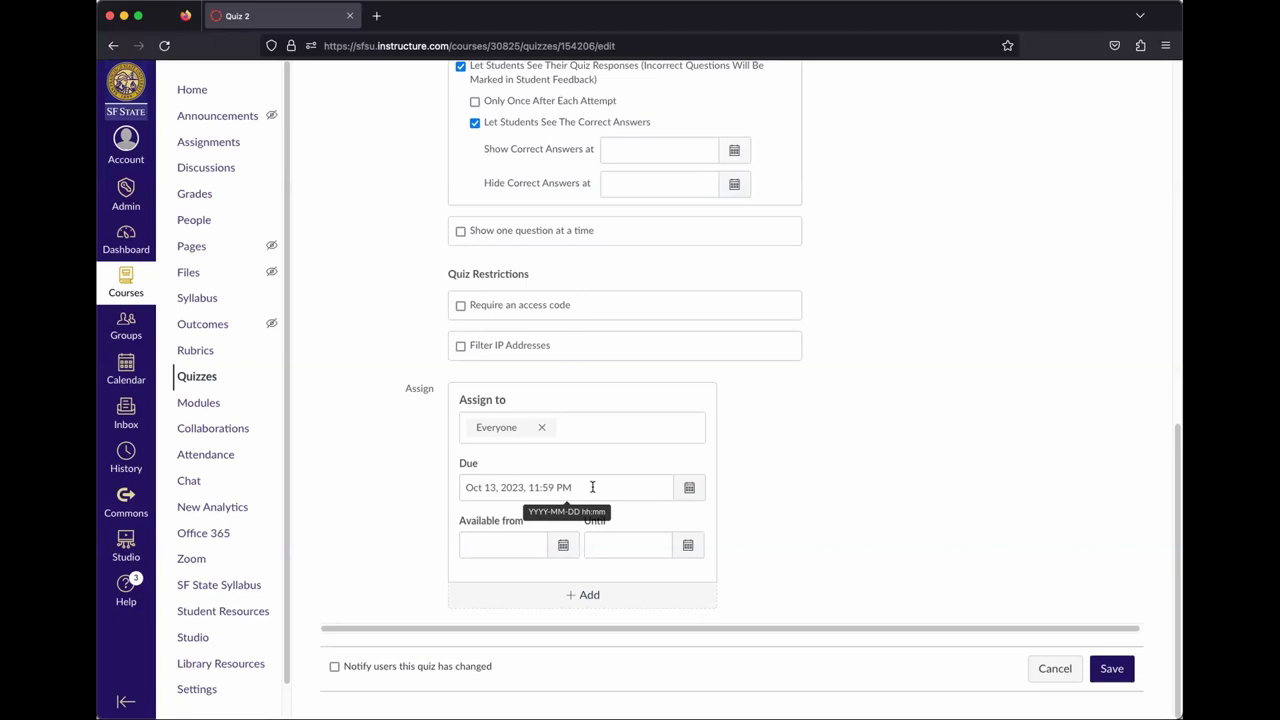
pyautogui.click(570, 598)
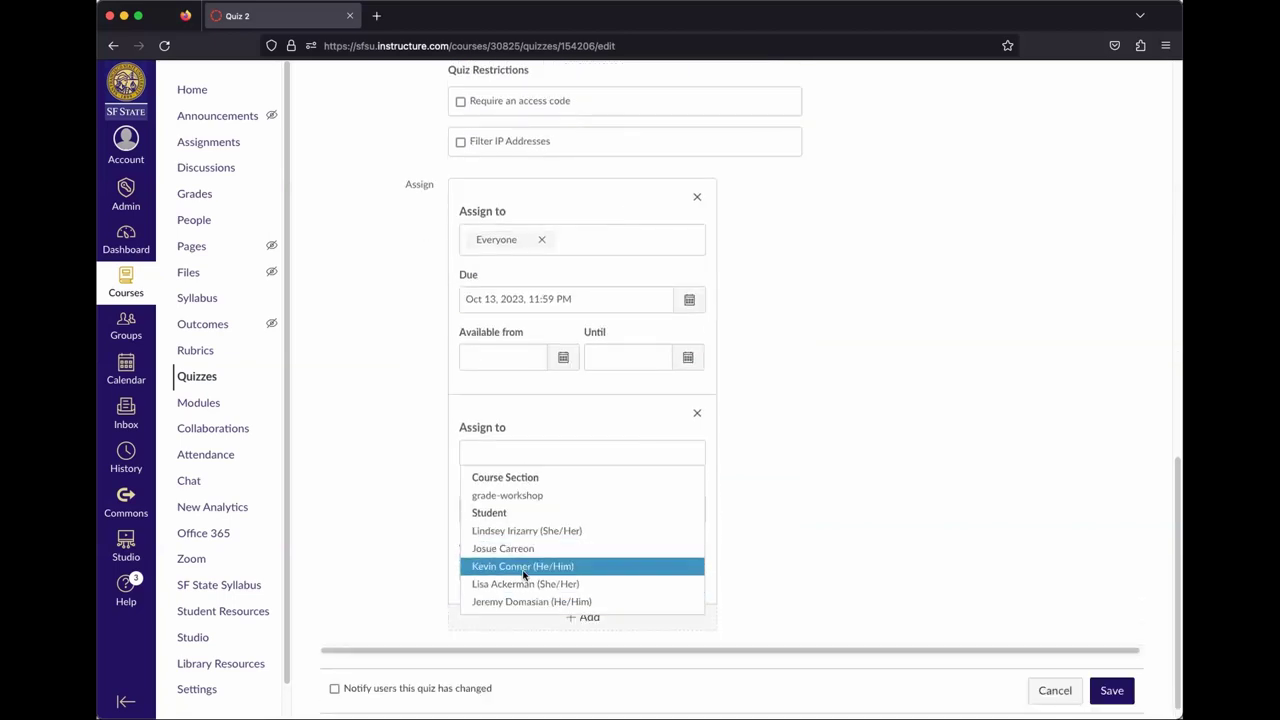
pyautogui.click(521, 601)
# Save Quiz 2 with that student's due date set to Oct 20, 2023, 11:59 PM, and open its moderation page
pyautogui.click(689, 515)
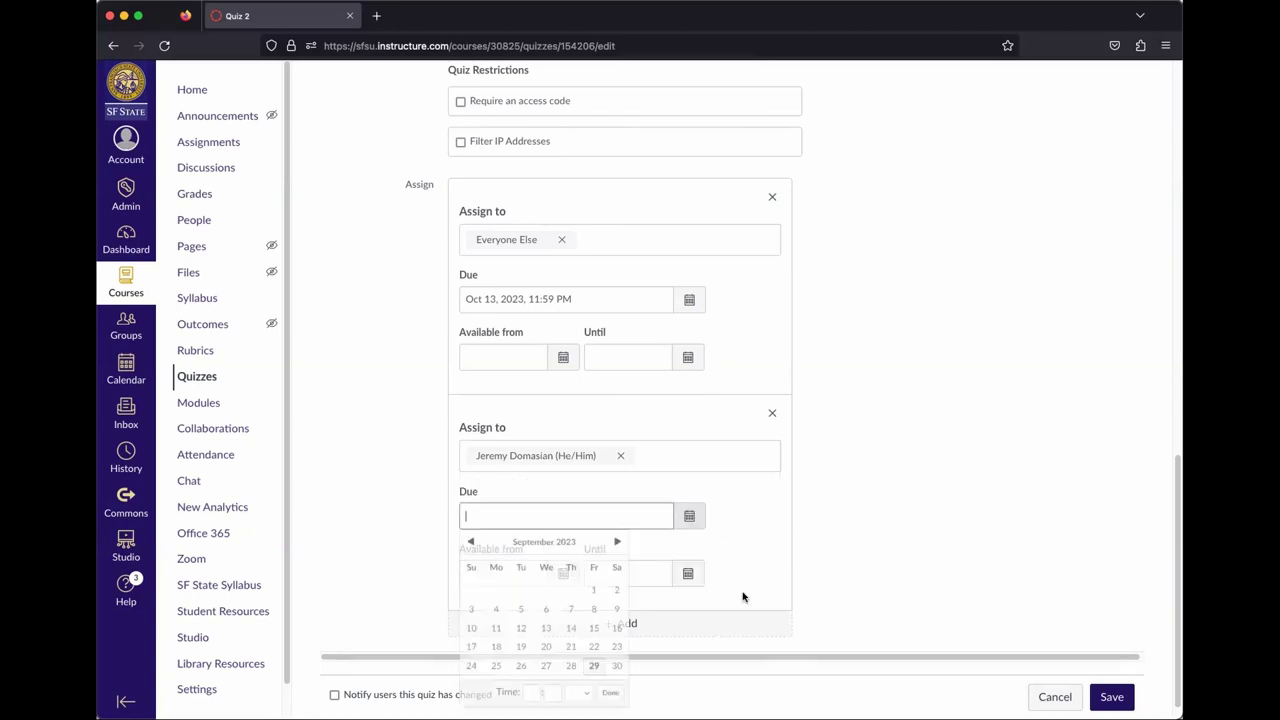
pyautogui.click(617, 540)
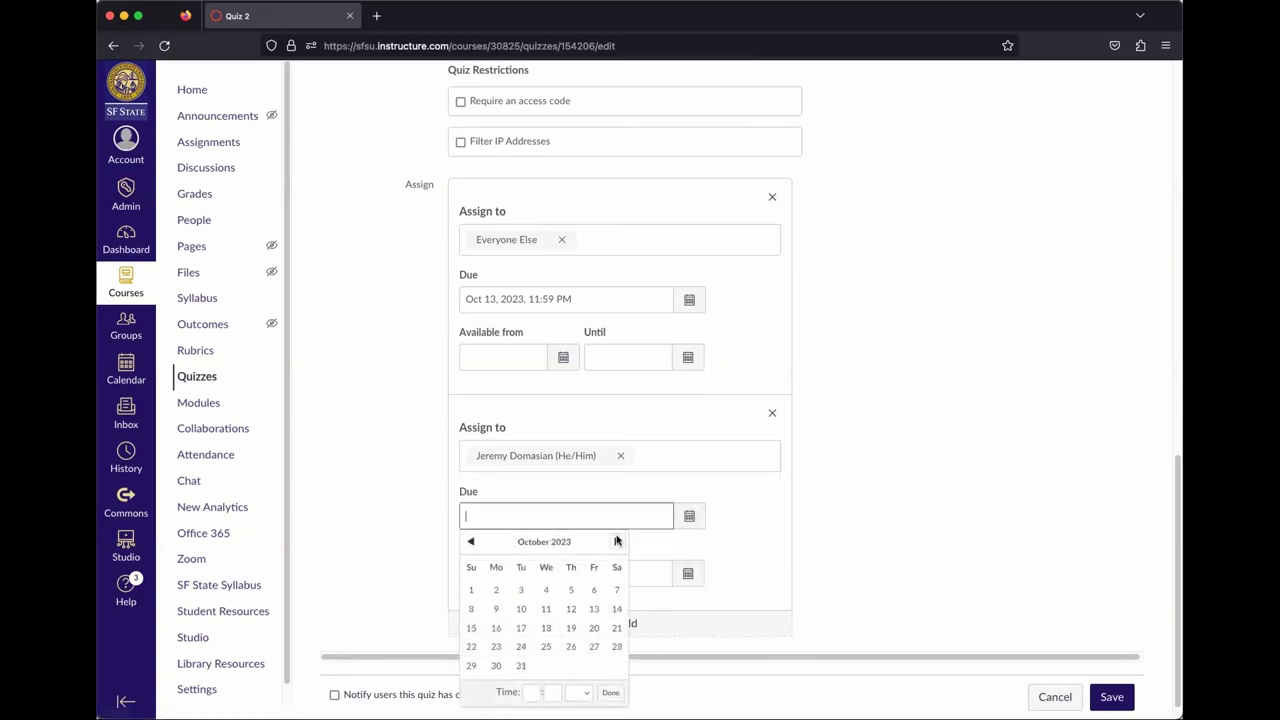
pyautogui.click(594, 628)
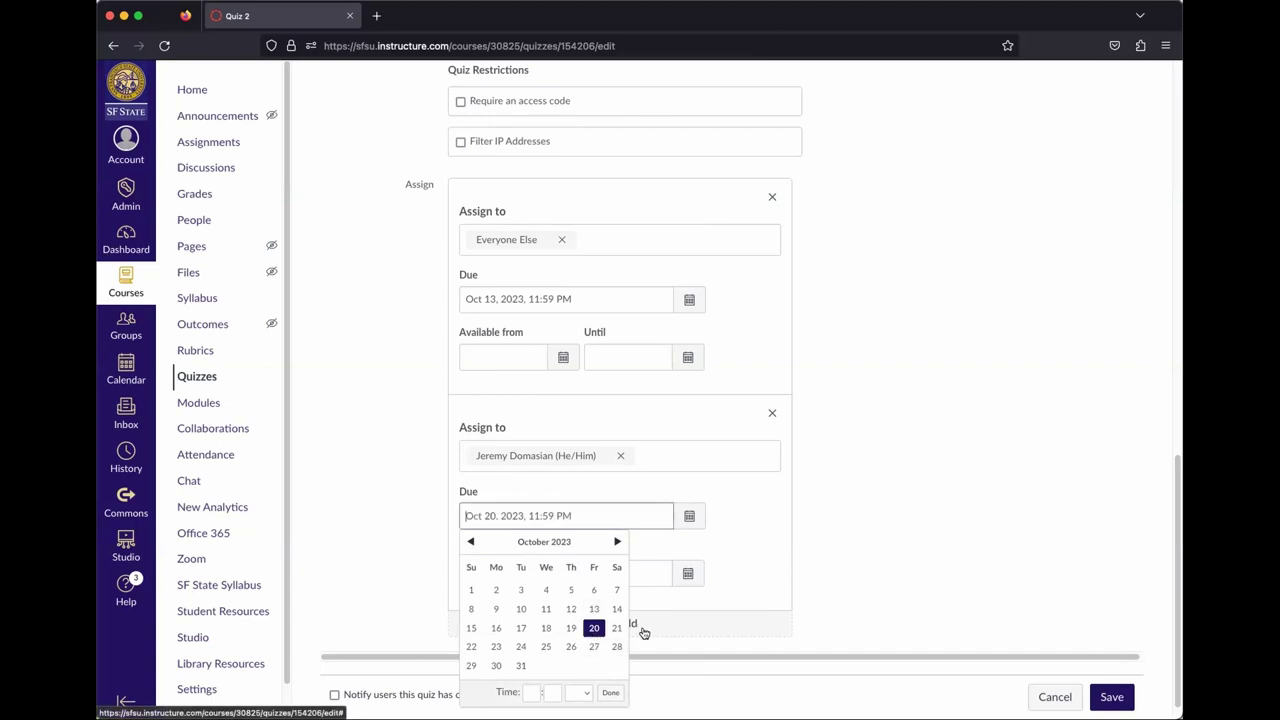
pyautogui.click(1104, 698)
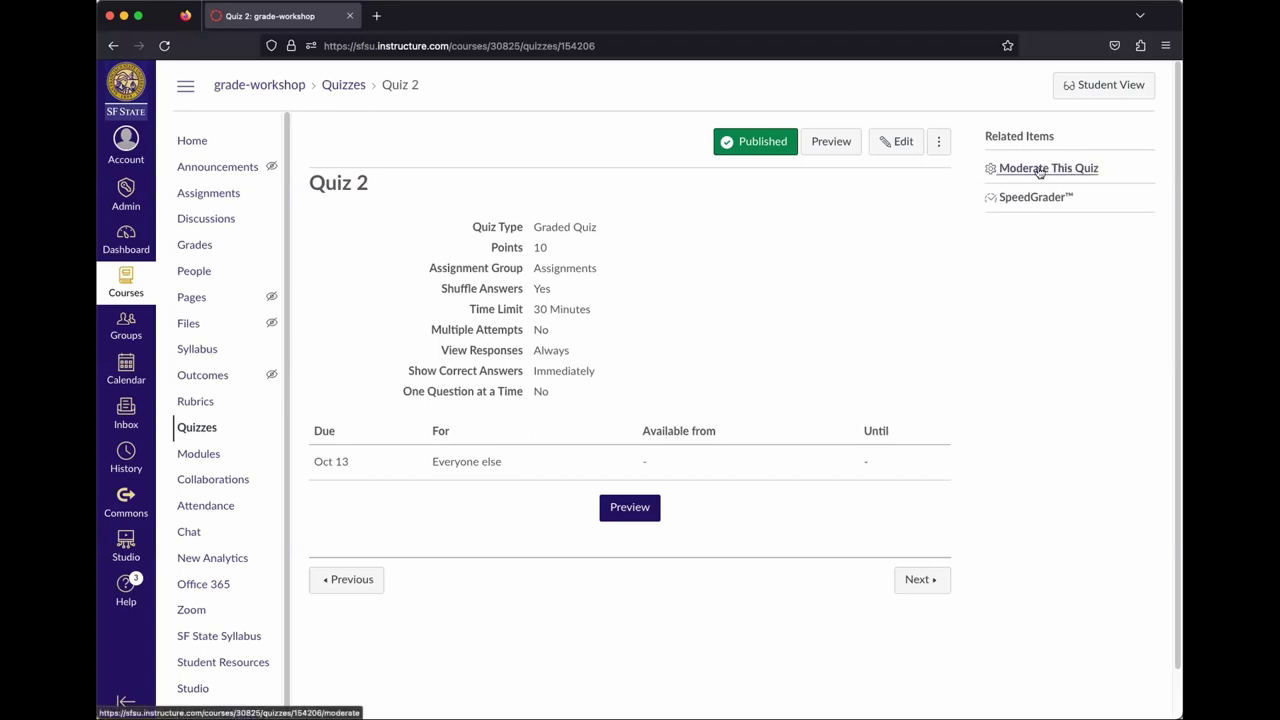
pyautogui.click(1008, 168)
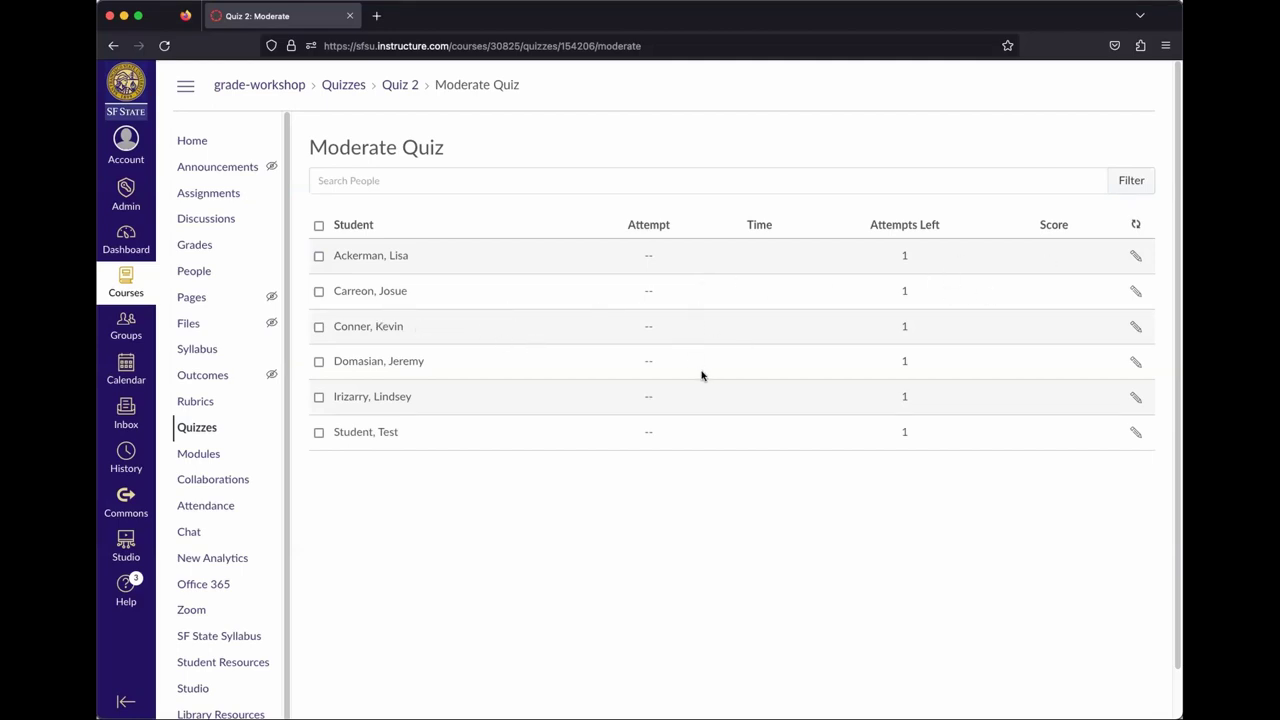
# Grant the student with the separate due date 60 extra minutes on every attempt of Quiz 2
pyautogui.click(1134, 364)
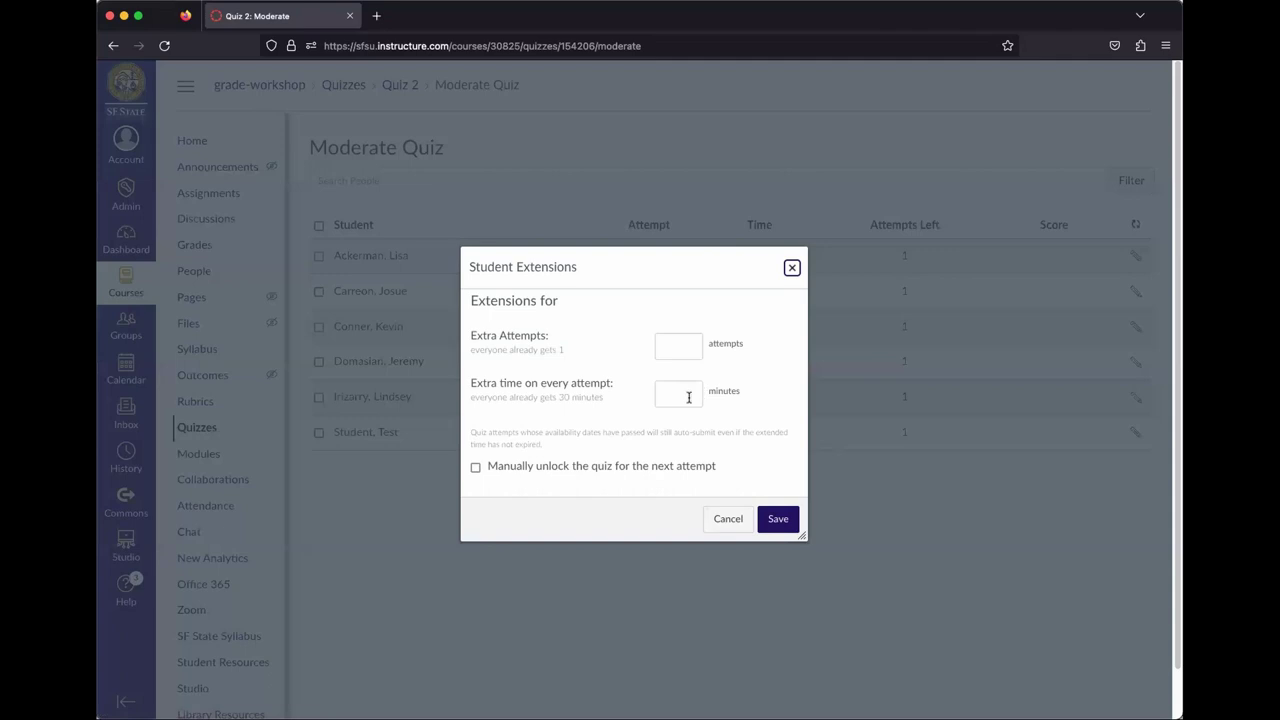
pyautogui.scroll(-1, 640, 400)
pyautogui.click(690, 359)
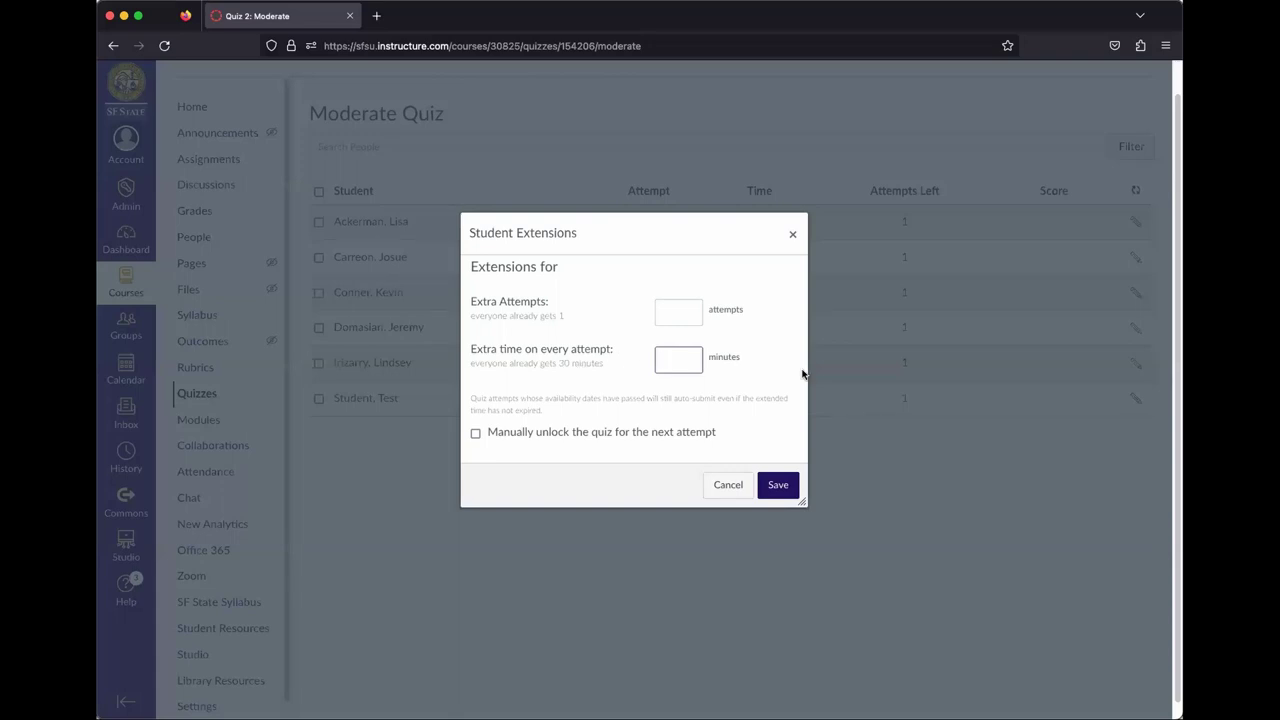
pyautogui.write('60')
pyautogui.click(712, 405)
pyautogui.click(785, 486)
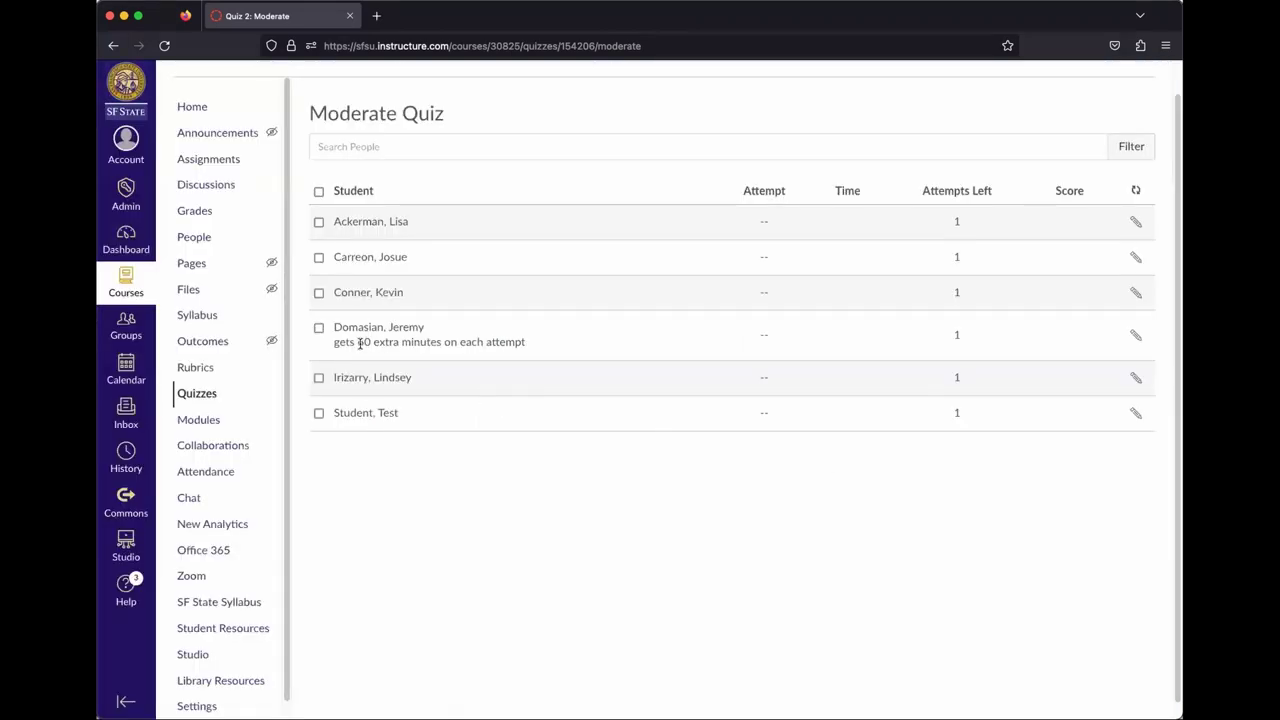
# Set the same student's extra time on every attempt to 30 minutes and save the extension
pyautogui.click(1136, 335)
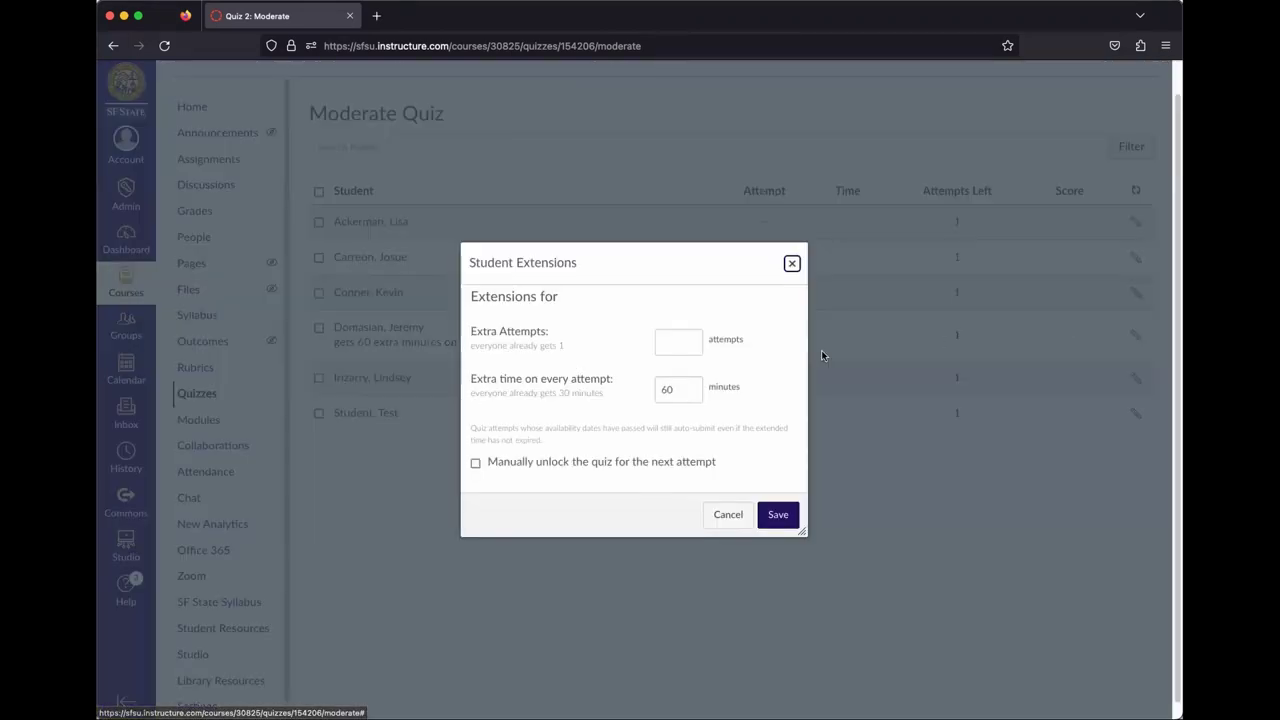
pyautogui.click(679, 390)
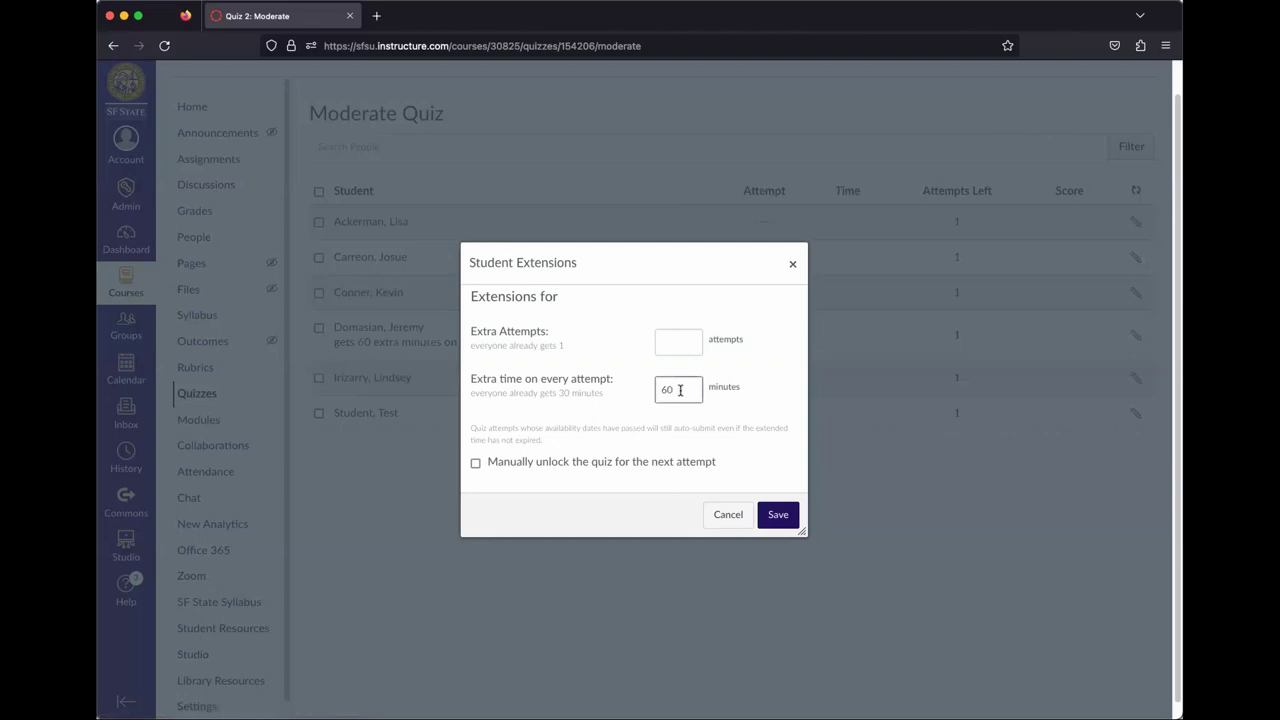
pyautogui.press('BackSpace')
pyautogui.press('BackSpace')
pyautogui.click(680, 390)
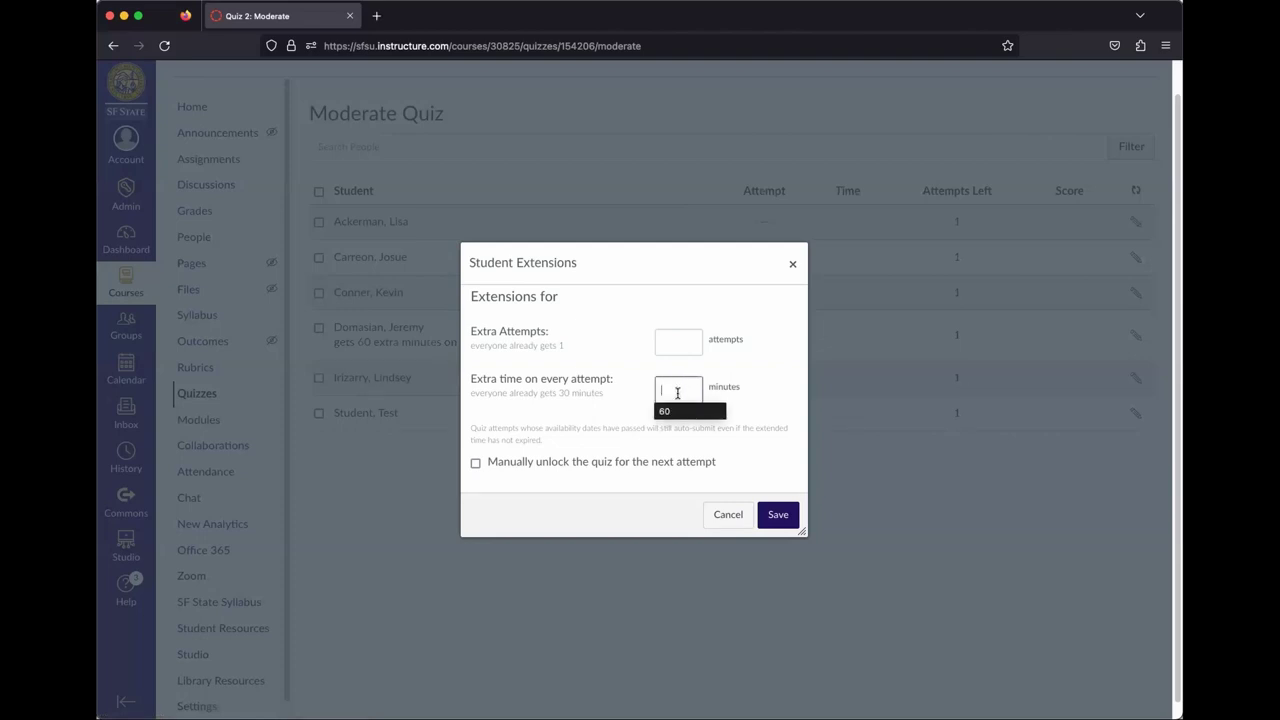
pyautogui.write('30')
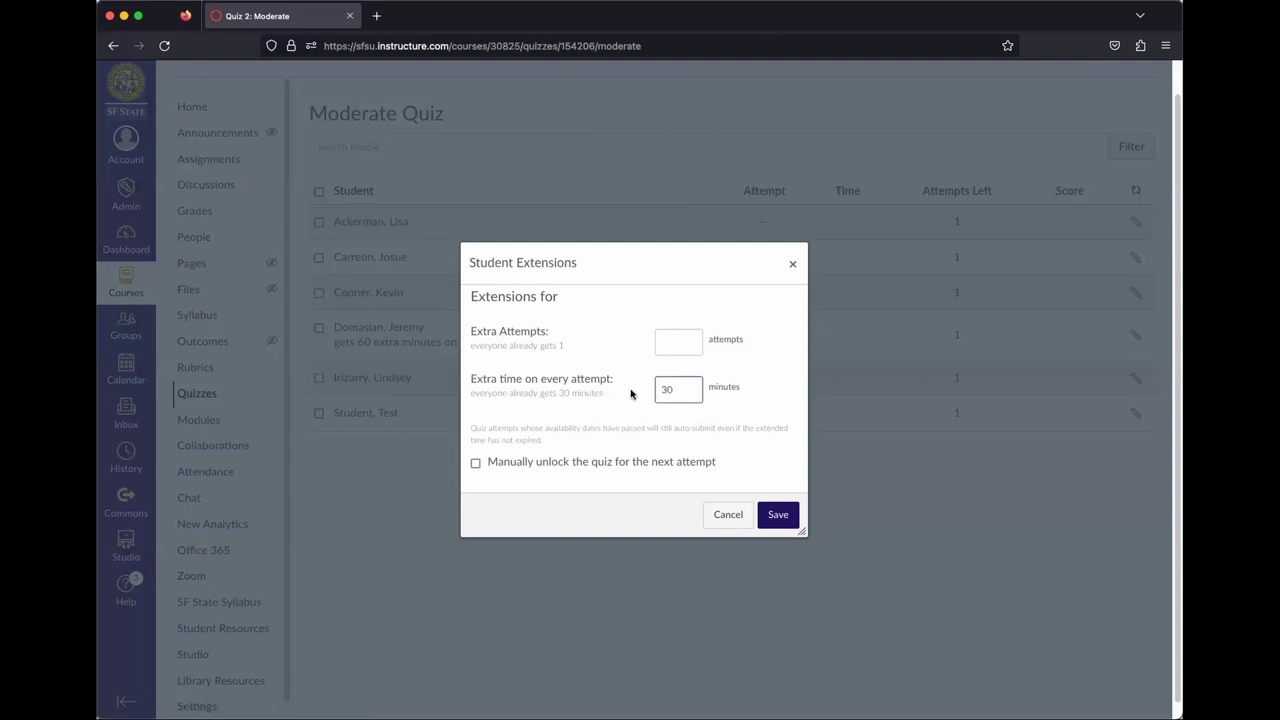
pyautogui.click(770, 525)
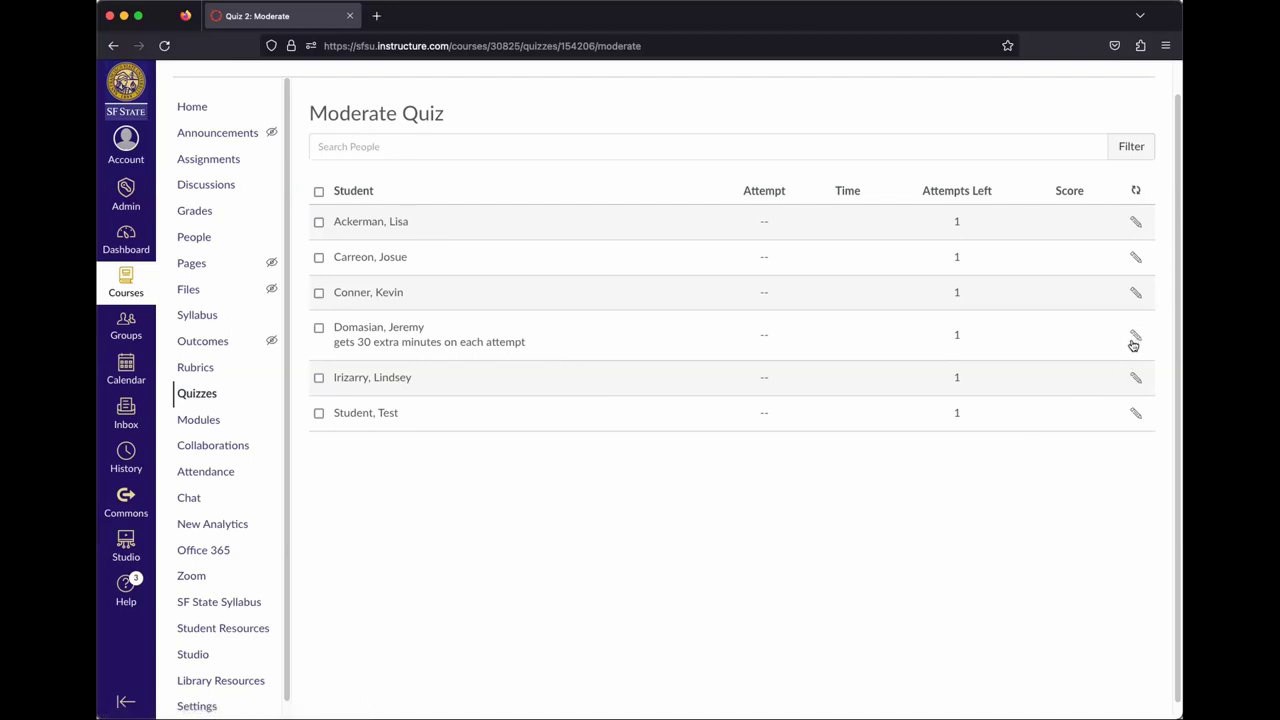
# Go to the course's assignments and add an assignment group named "Quizzes"
pyautogui.scroll(1, 750, 540)
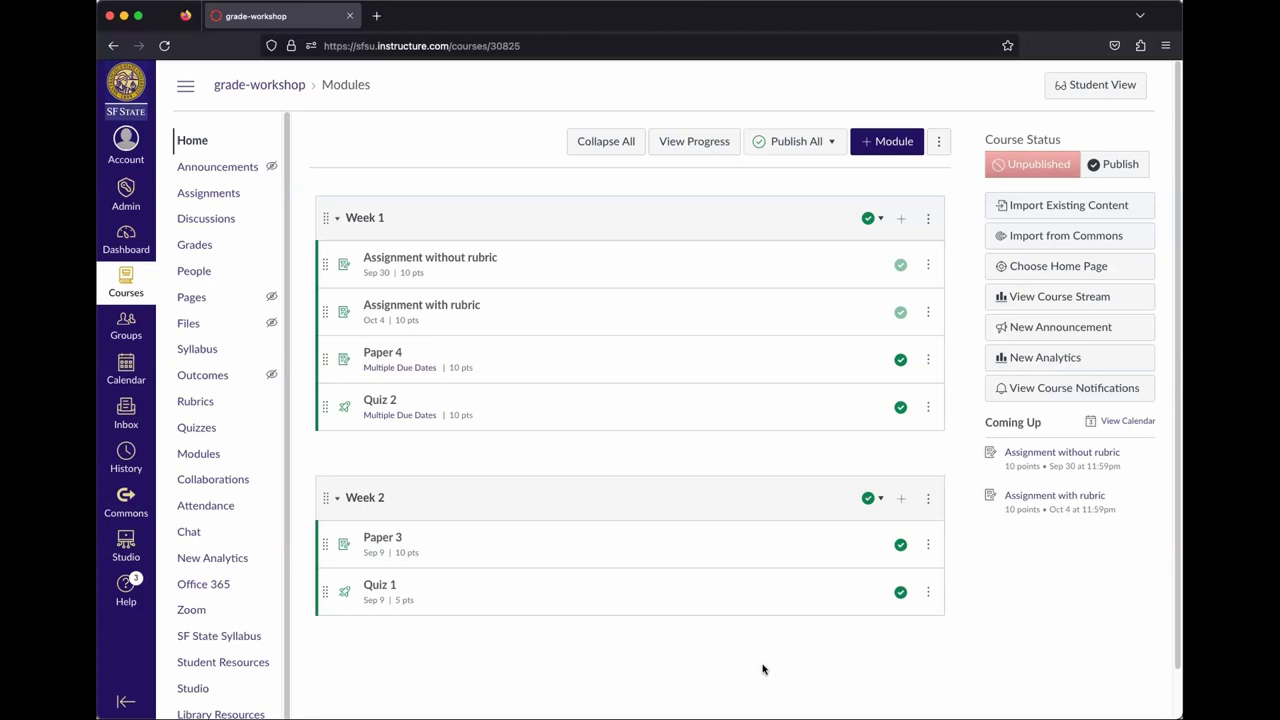
pyautogui.click(199, 196)
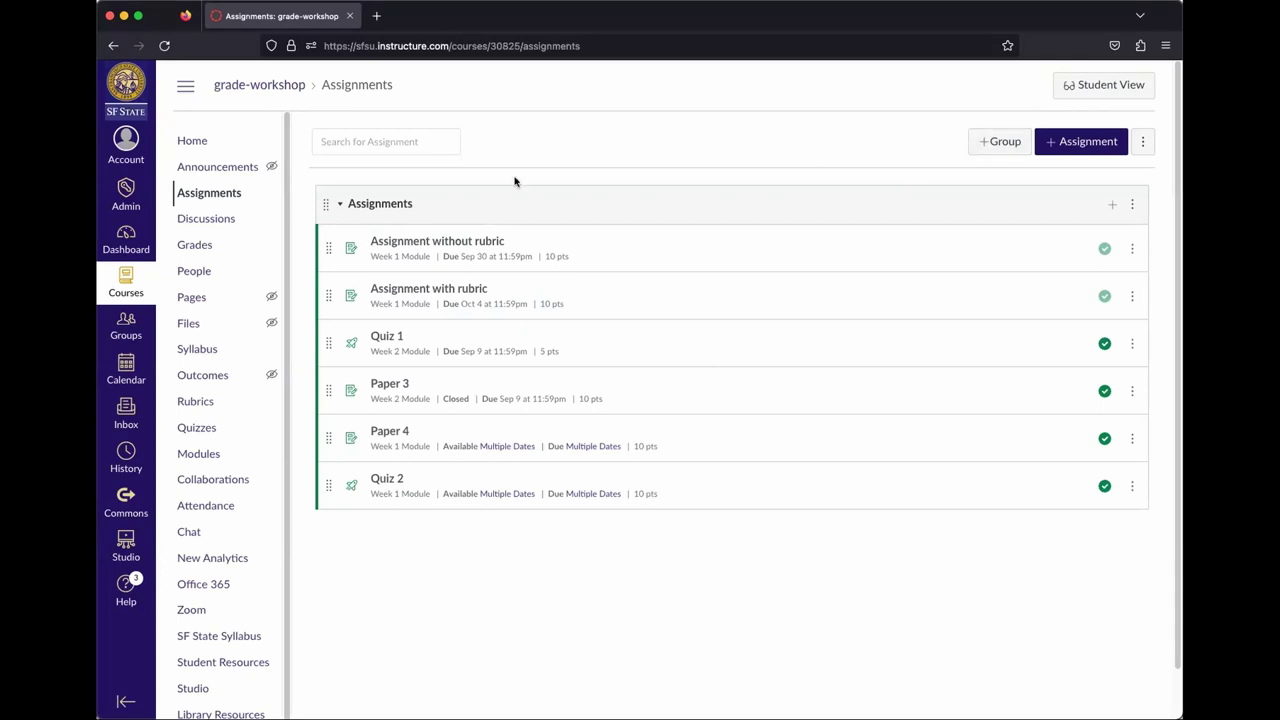
pyautogui.click(1003, 148)
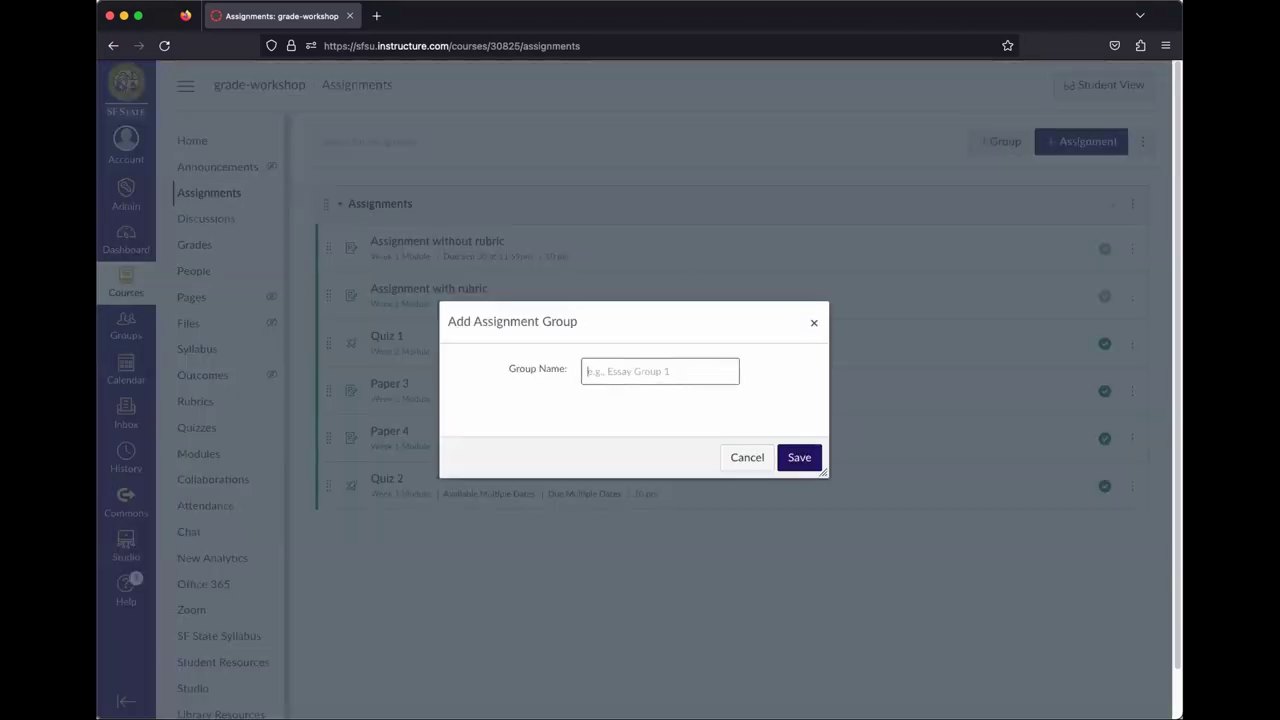
pyautogui.write('Quiz')
pyautogui.click(649, 392)
pyautogui.click(799, 457)
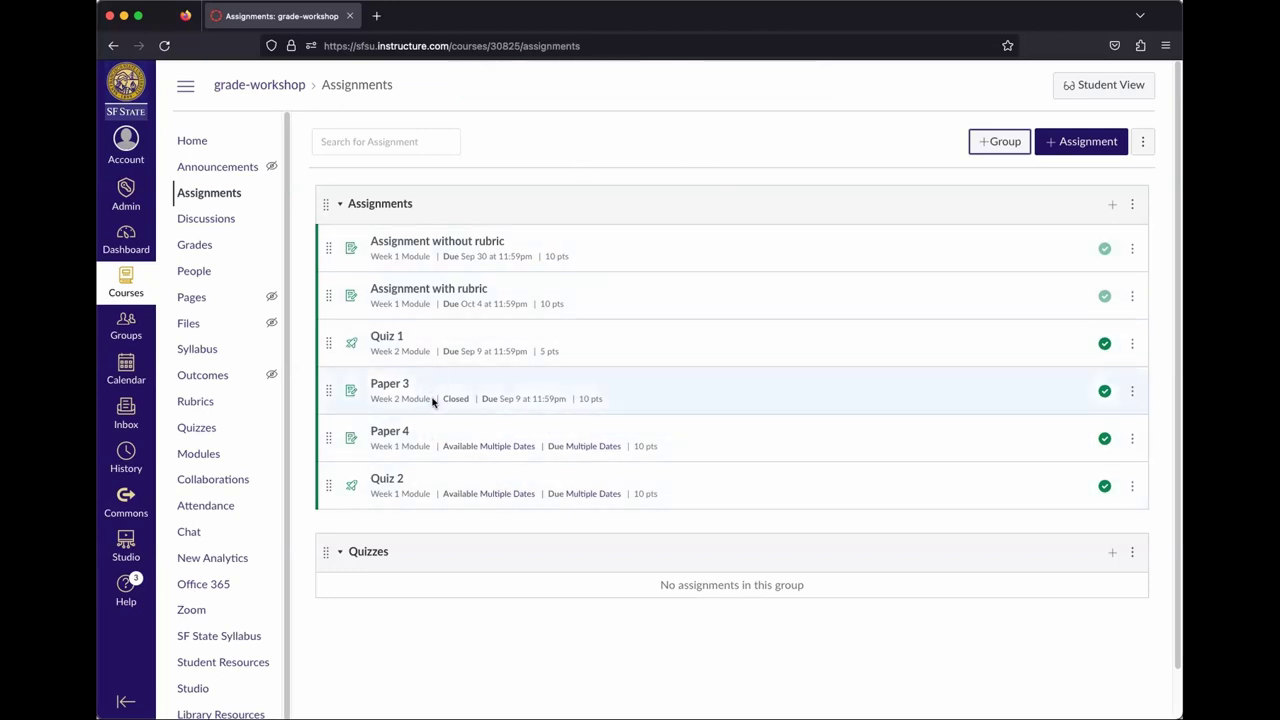
# Add another assignment group named "Papers"
pyautogui.click(995, 142)
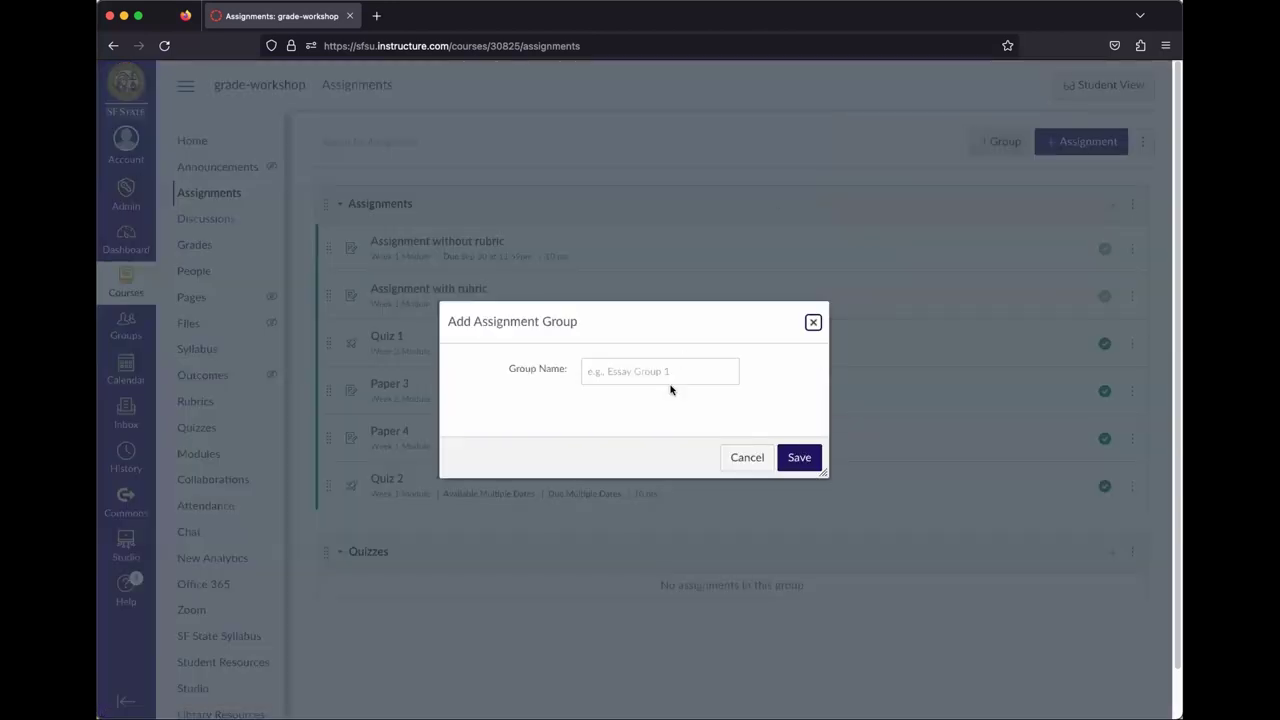
pyautogui.write('Pape')
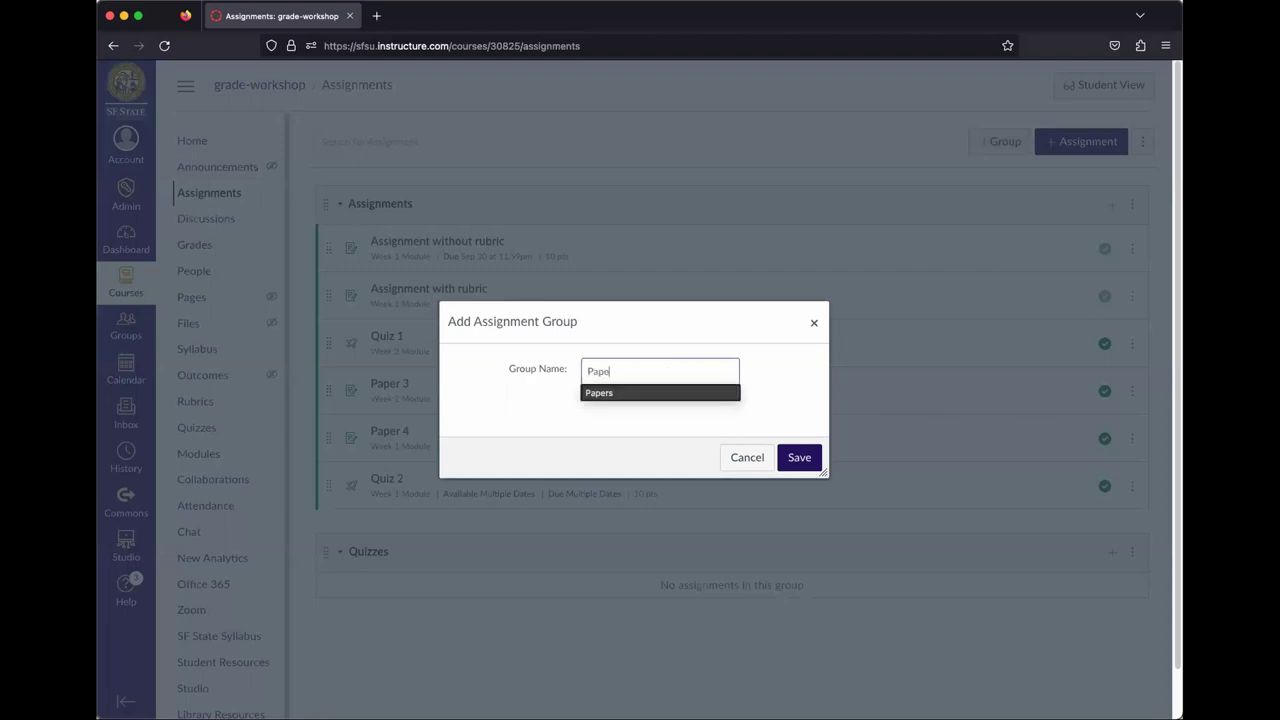
pyautogui.click(673, 393)
pyautogui.click(805, 457)
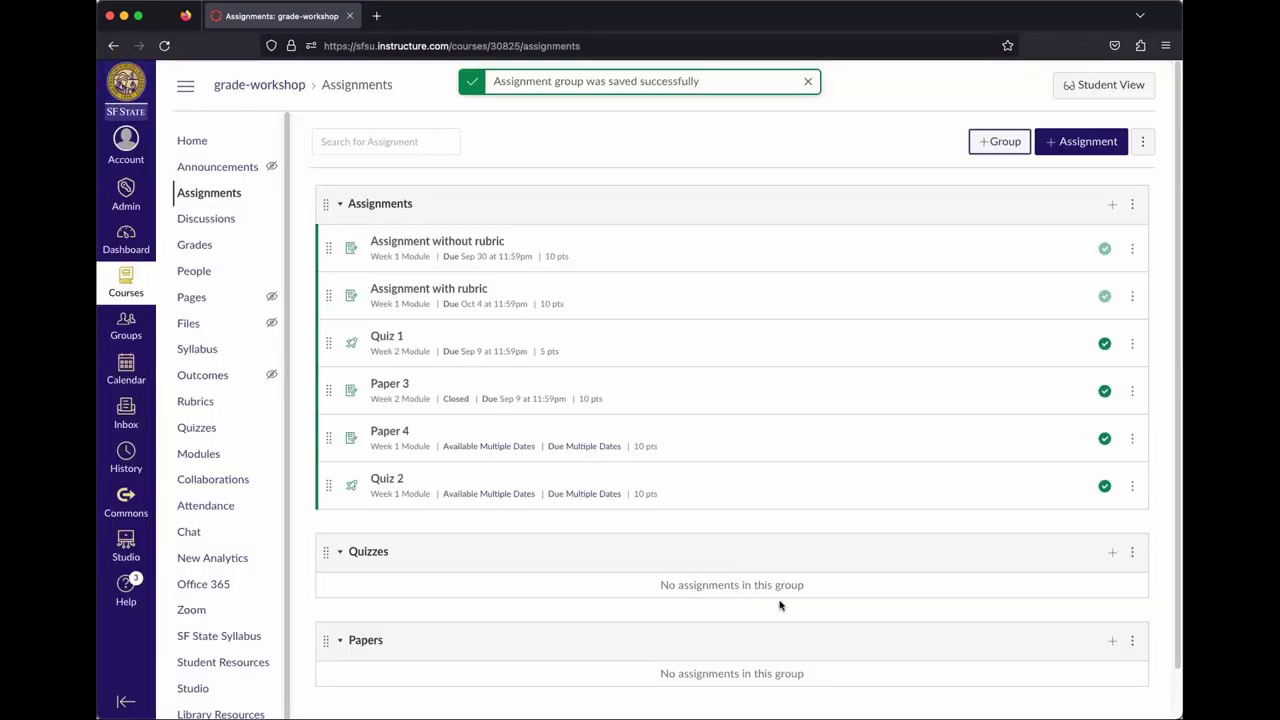
pyautogui.scroll(-1, 463, 523)
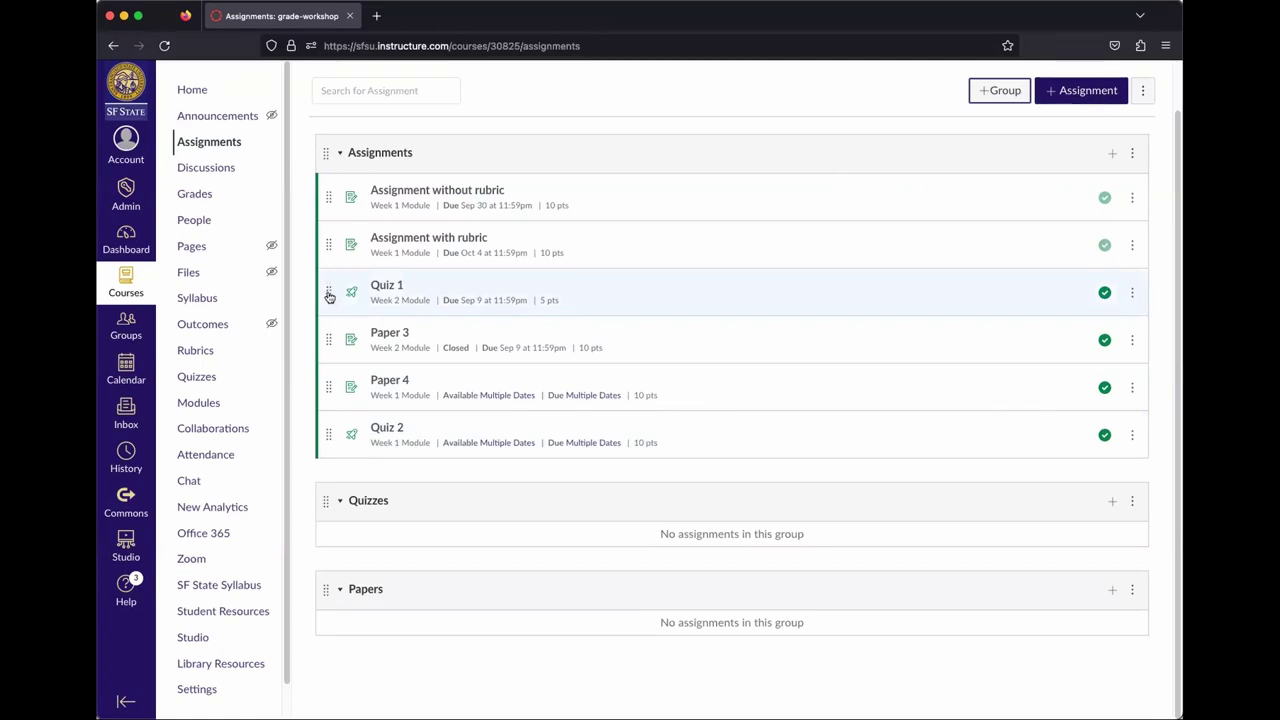
# Move Quiz 1 and Quiz 2 into the Quizzes group, and Paper 3 and Paper 4 into the Papers group
pyautogui.moveTo(329, 294); pyautogui.dragTo(358, 492)
pyautogui.moveTo(329, 389); pyautogui.dragTo(346, 497)
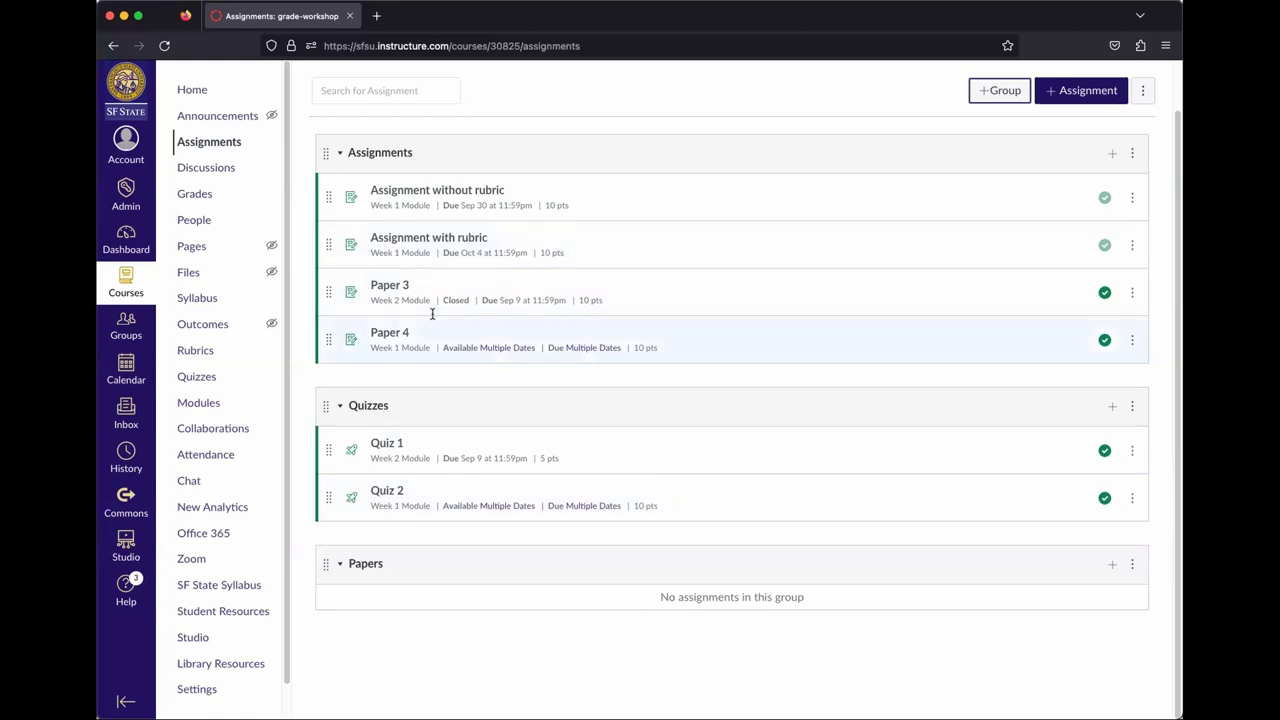
pyautogui.moveTo(329, 292); pyautogui.dragTo(334, 577)
pyautogui.moveTo(329, 297); pyautogui.dragTo(345, 505)
pyautogui.scroll(1, 425, 400)
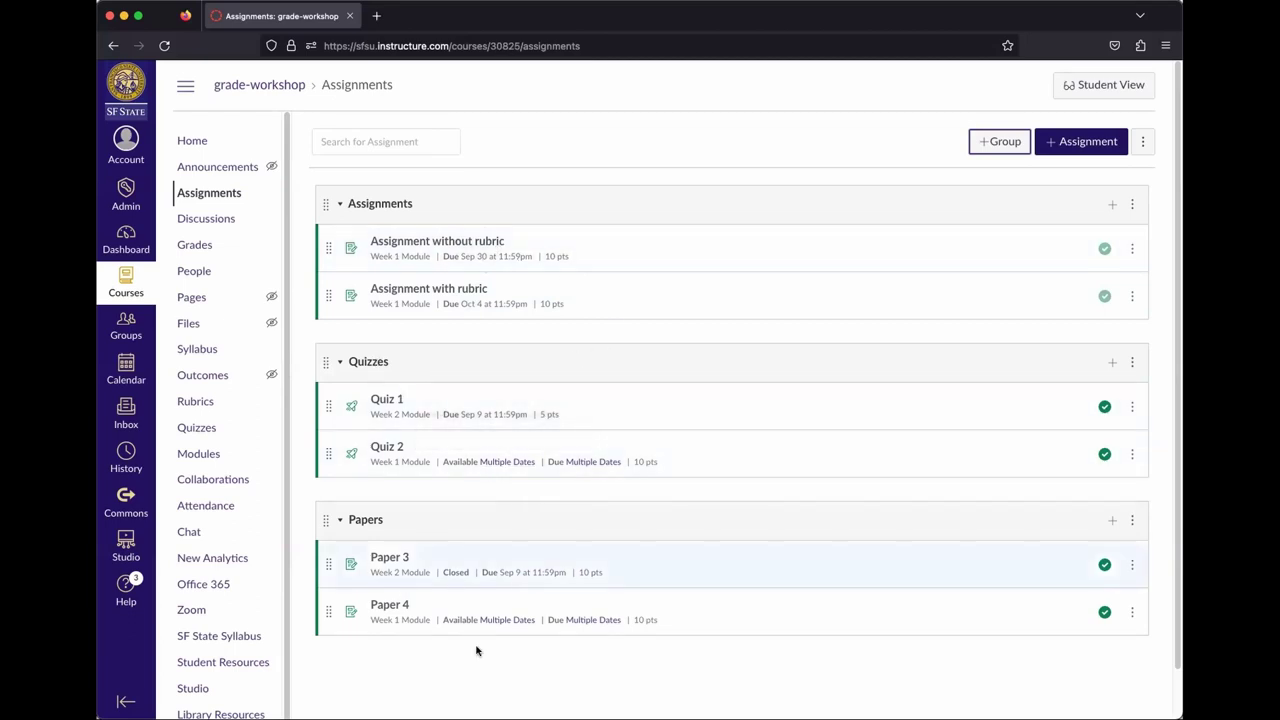
pyautogui.click(760, 133)
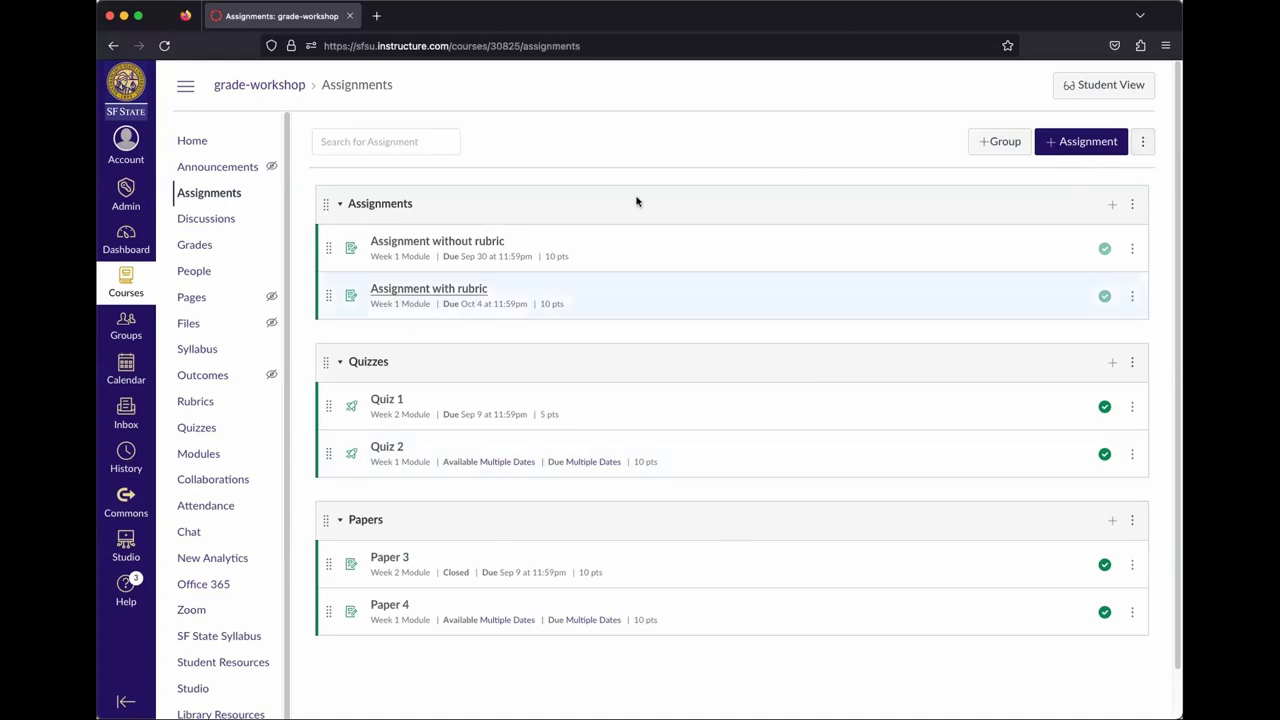
# Weight the final grade by assignment group, with Assignments at 20%, Quizzes at 40% and Papers at 40%
pyautogui.click(1143, 146)
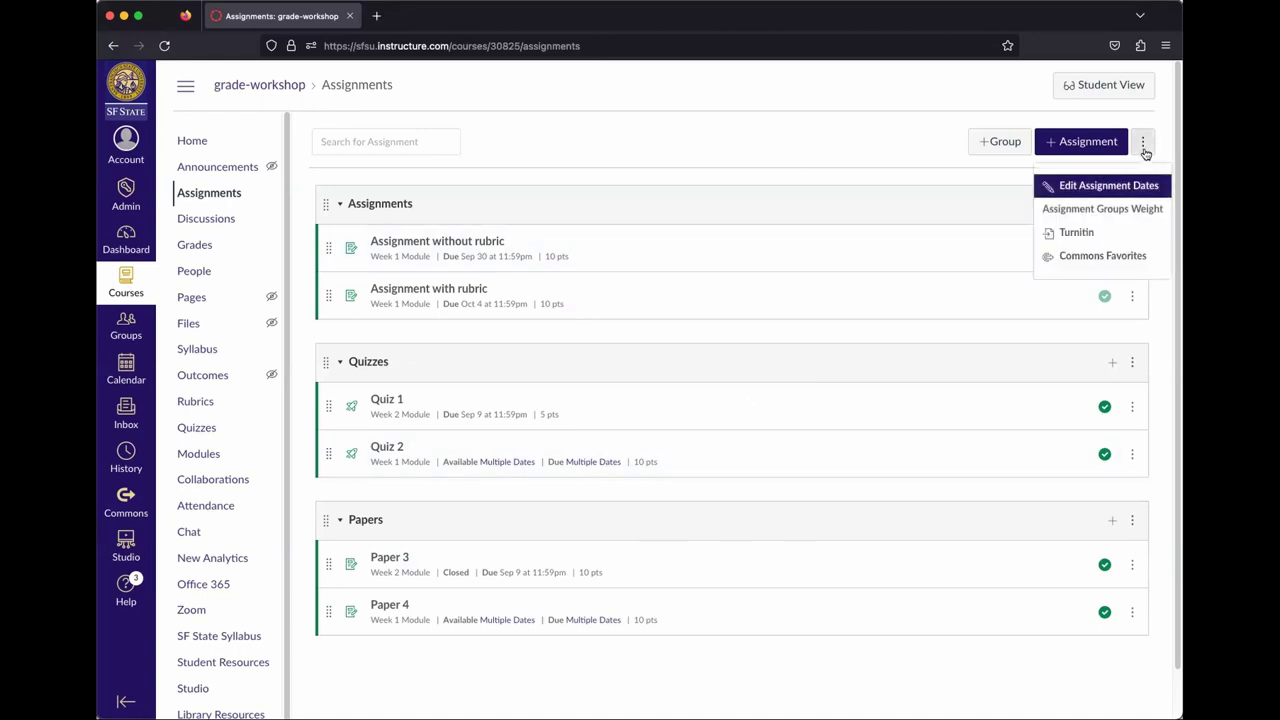
pyautogui.click(1076, 211)
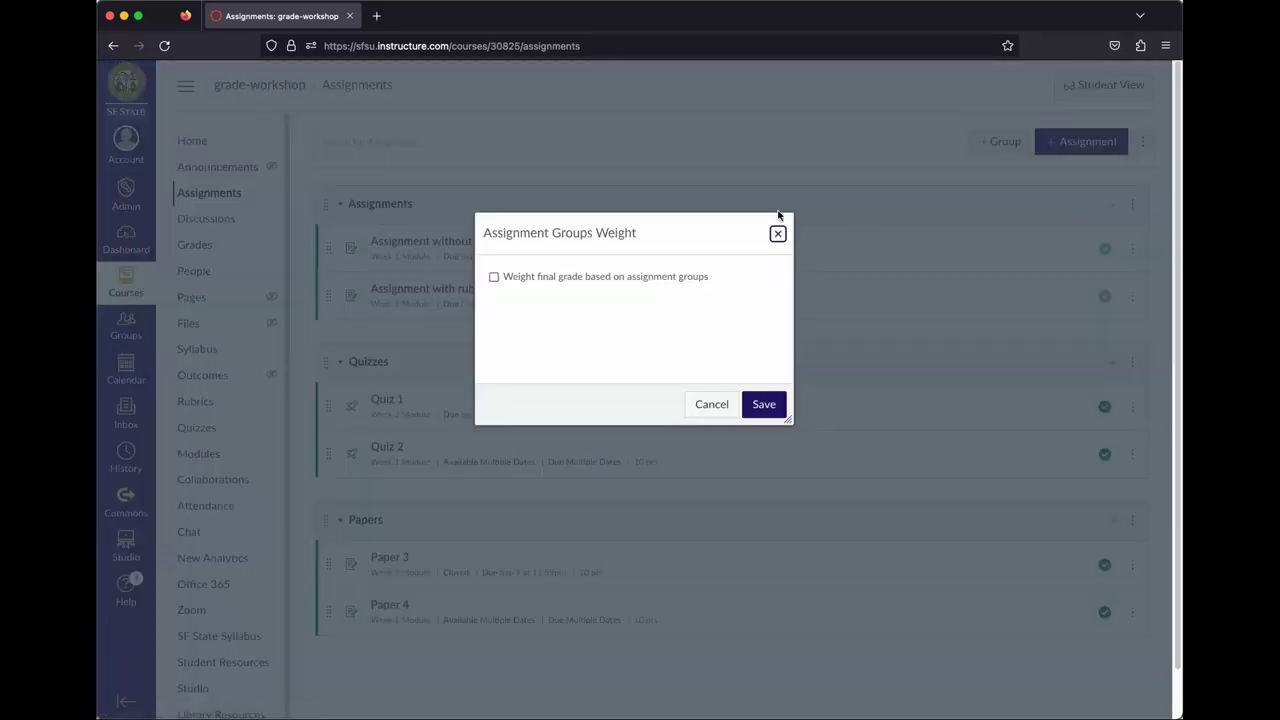
pyautogui.click(539, 278)
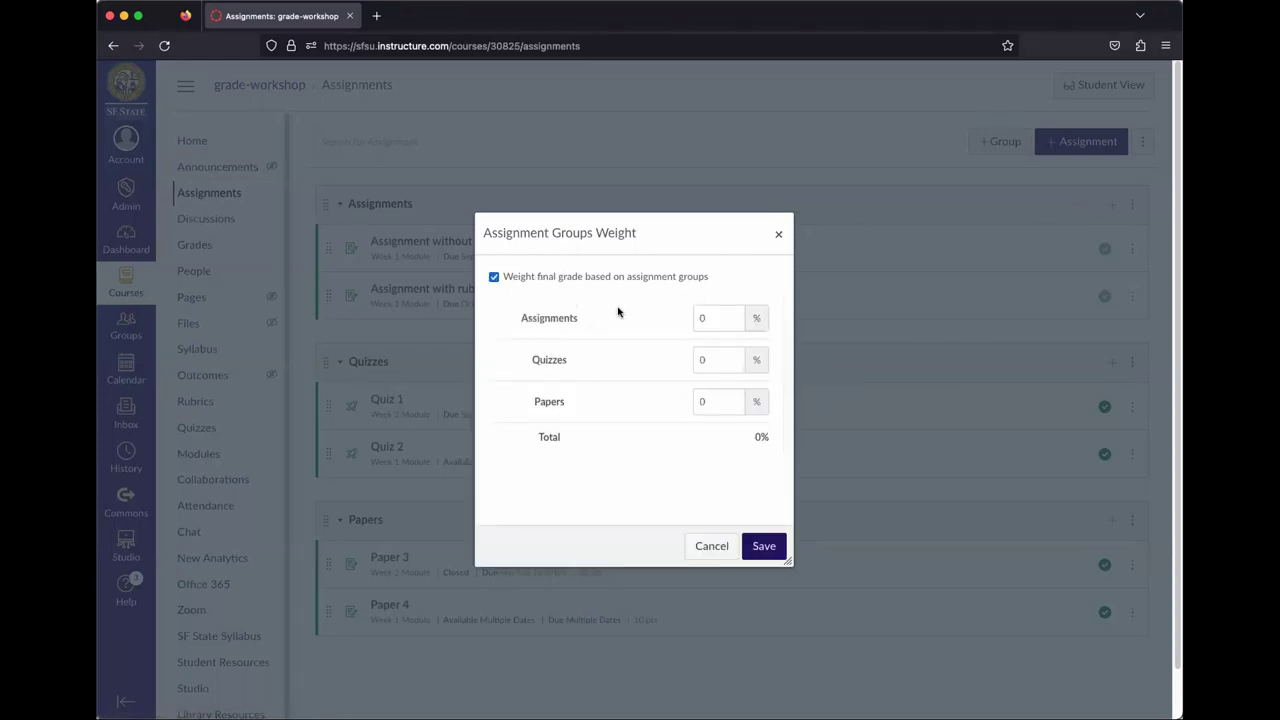
pyautogui.click(712, 317)
pyautogui.write('20')
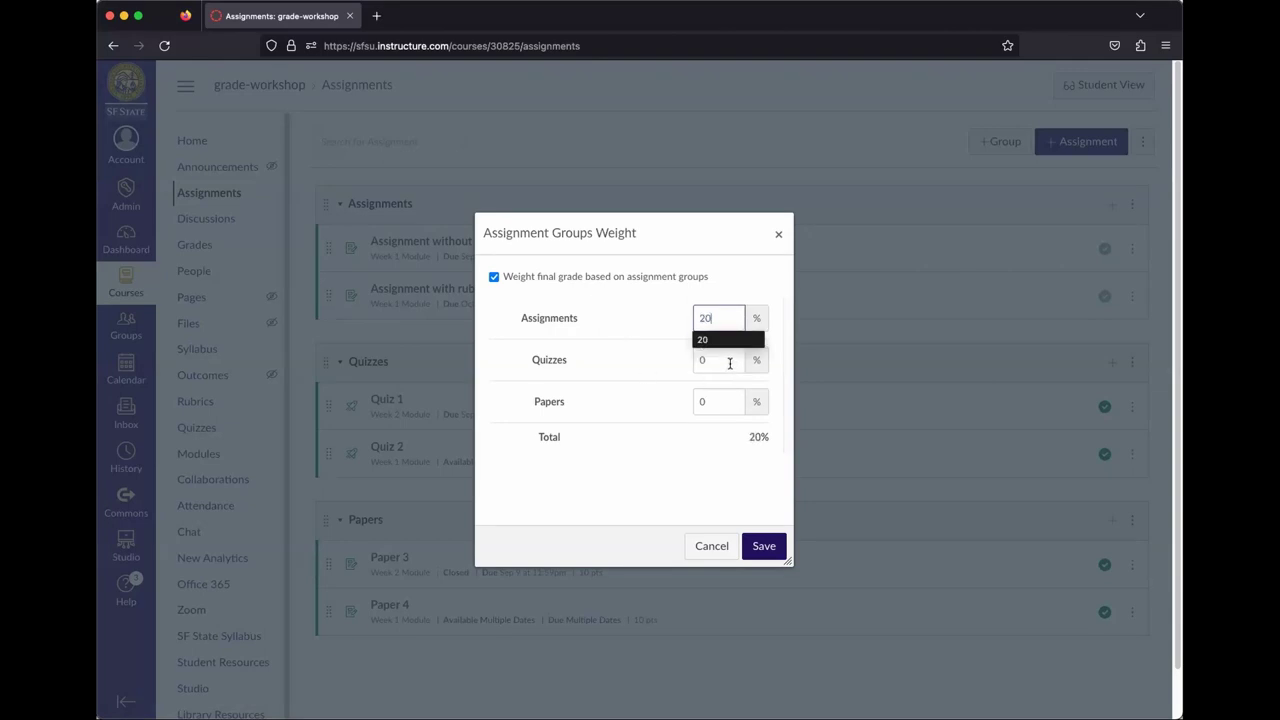
pyautogui.click(730, 363)
pyautogui.write('40')
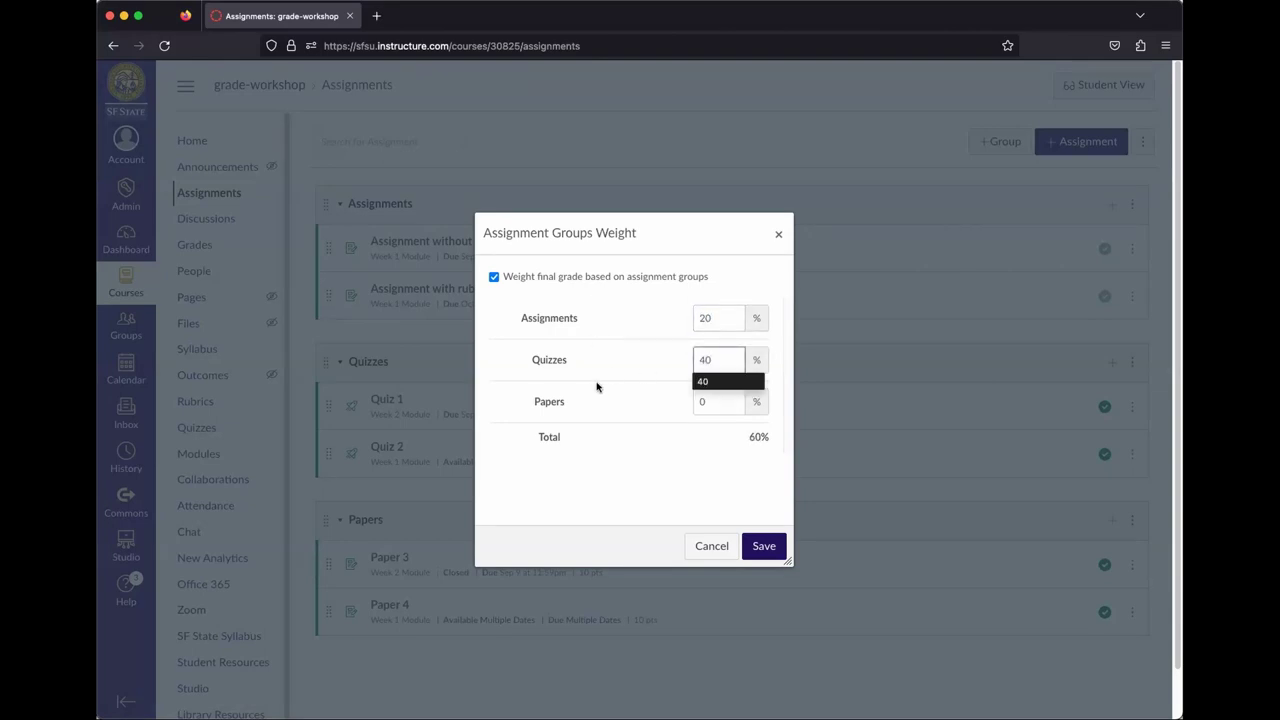
pyautogui.click(742, 401)
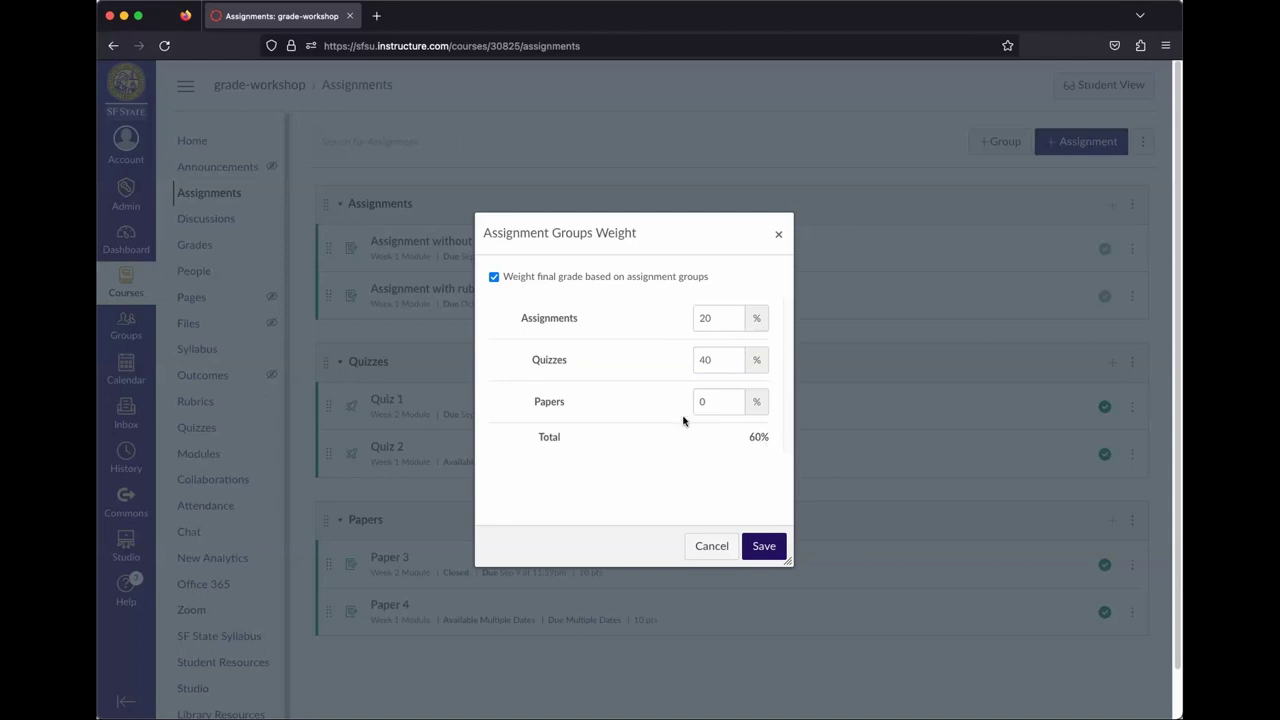
pyautogui.click(744, 409)
pyautogui.write('40')
pyautogui.click(700, 437)
# Try a weight of 45% for the Papers group
pyautogui.doubleClick(716, 408)
pyautogui.write('45')
pyautogui.click(730, 485)
# Set the Papers group's weight to 40% and save the assignment group weights
pyautogui.click(717, 408)
pyautogui.press('BackSpace')
pyautogui.write('0')
pyautogui.click(762, 478)
pyautogui.click(766, 547)
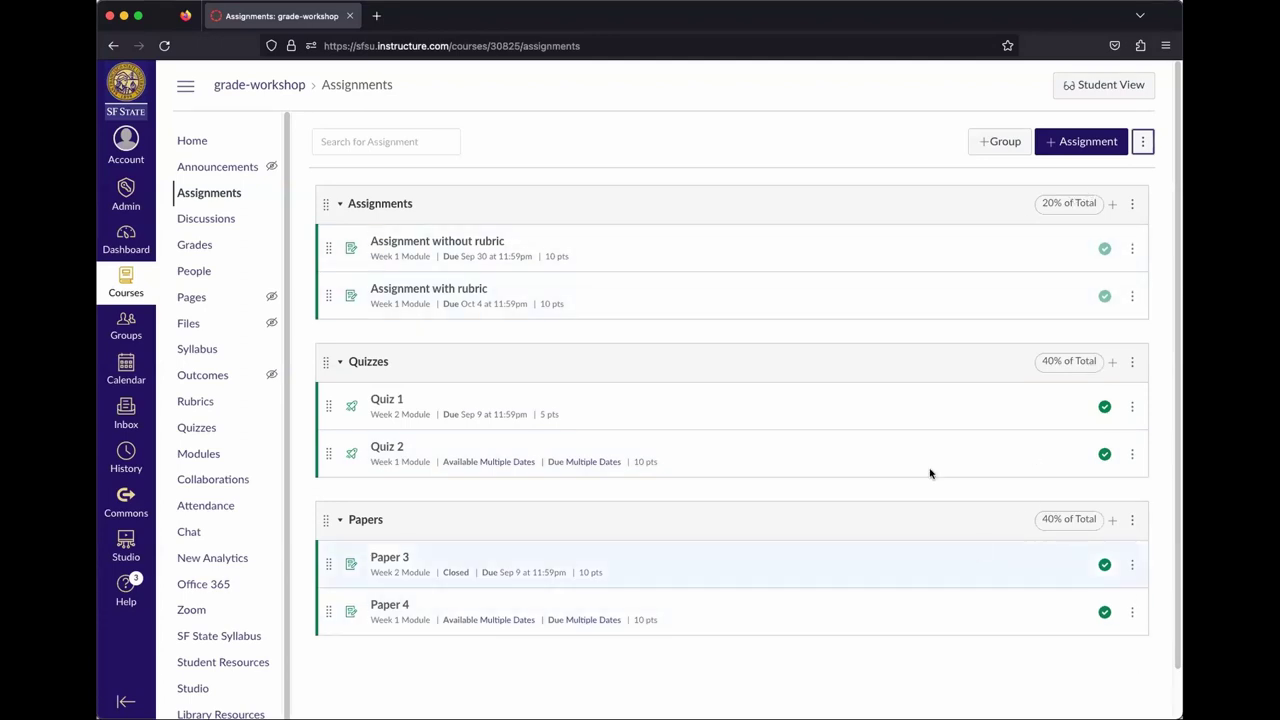
# Edit the Quizzes group to ignore 1 lowest score for each student and save it
pyautogui.click(1132, 365)
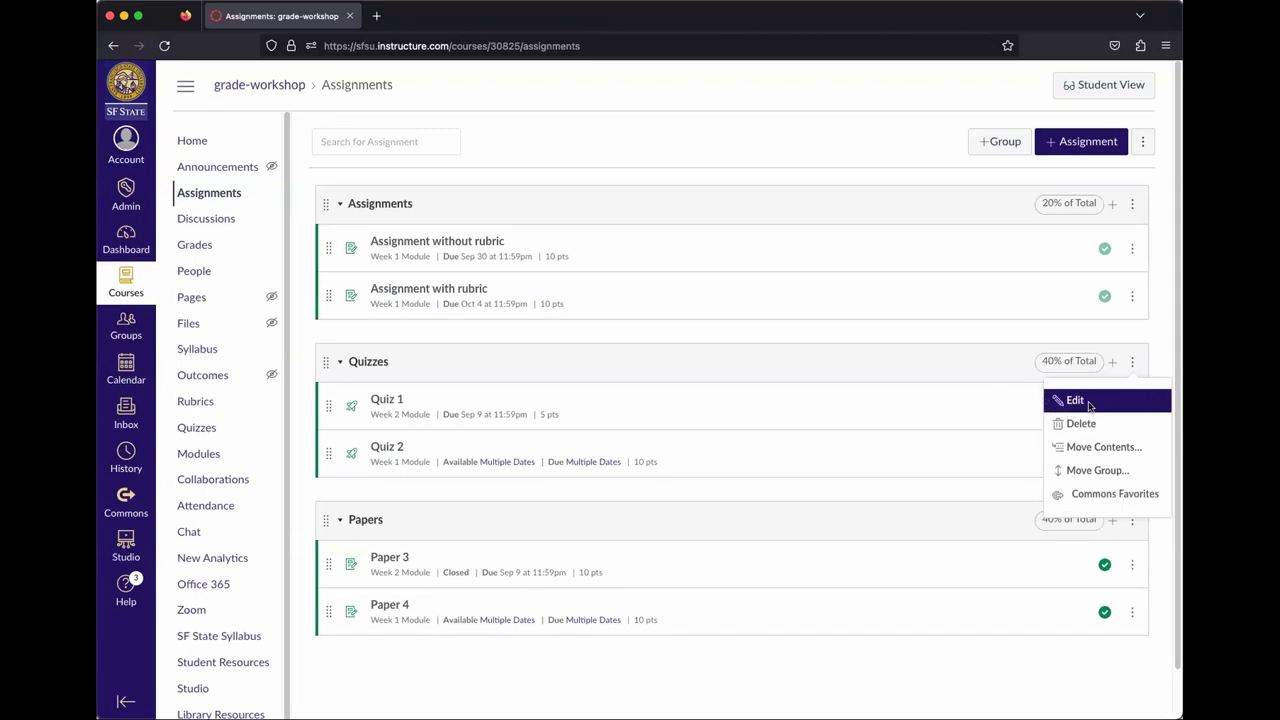
pyautogui.click(1078, 401)
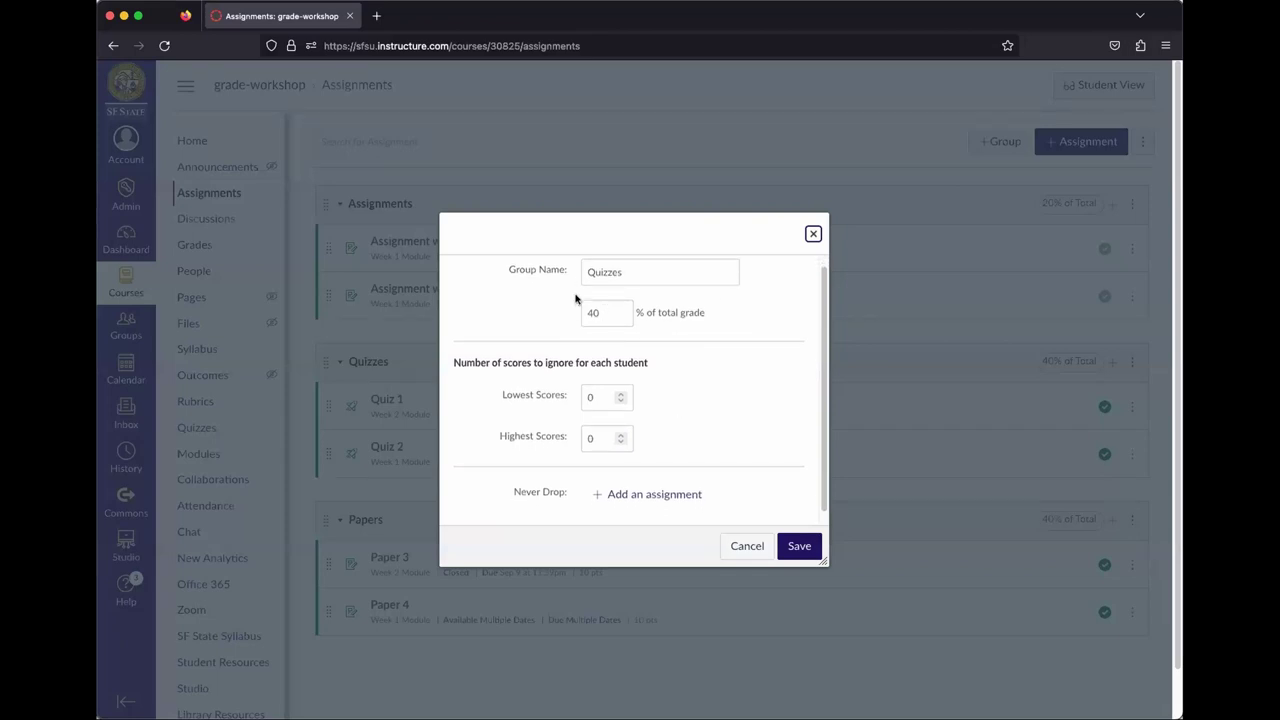
pyautogui.scroll(-1, 700, 368)
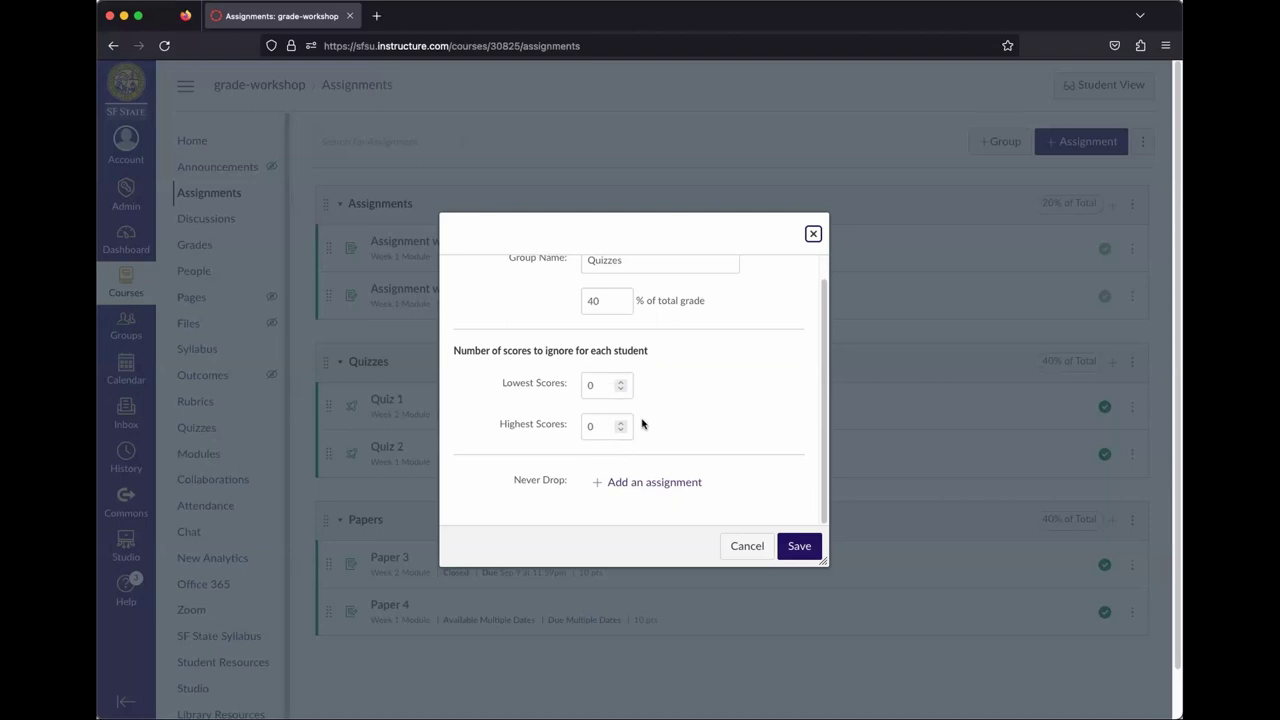
pyautogui.click(602, 383)
pyautogui.write('1')
pyautogui.click(810, 552)
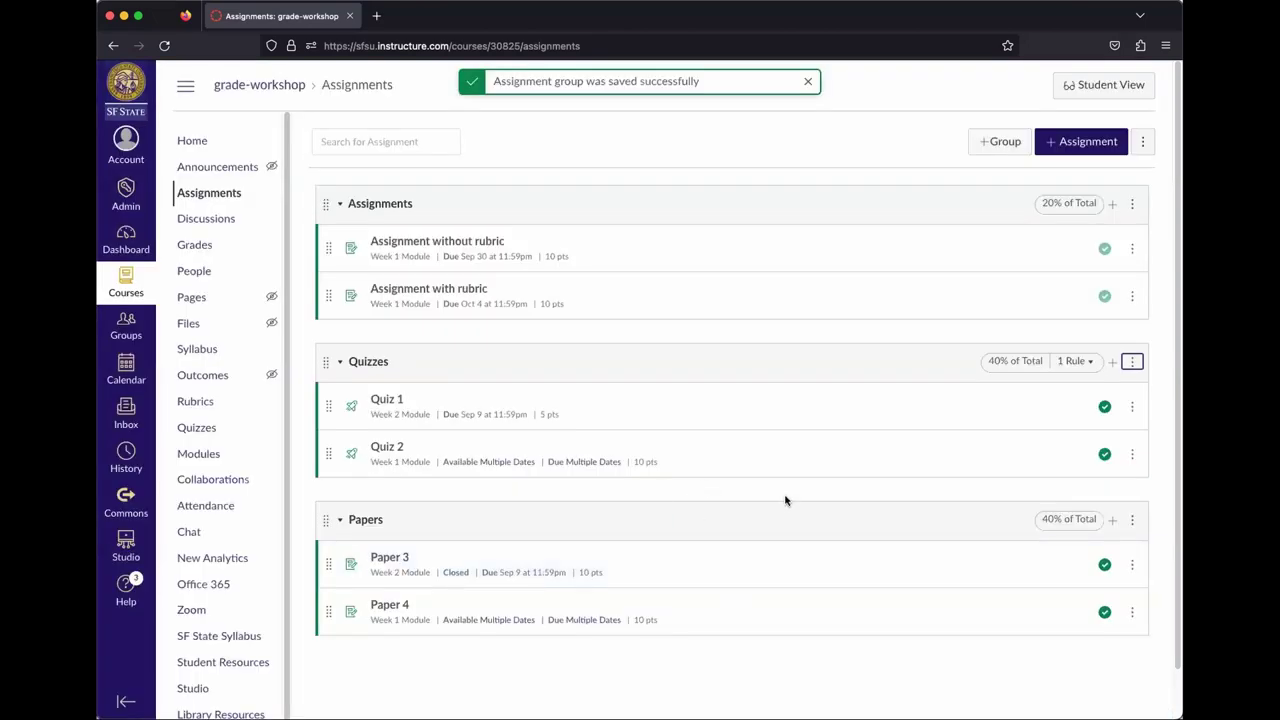
# Review the Quizzes group's rule and its settings for ignored scores and never-drop assignments, without changing them
pyautogui.moveTo(1086, 366)
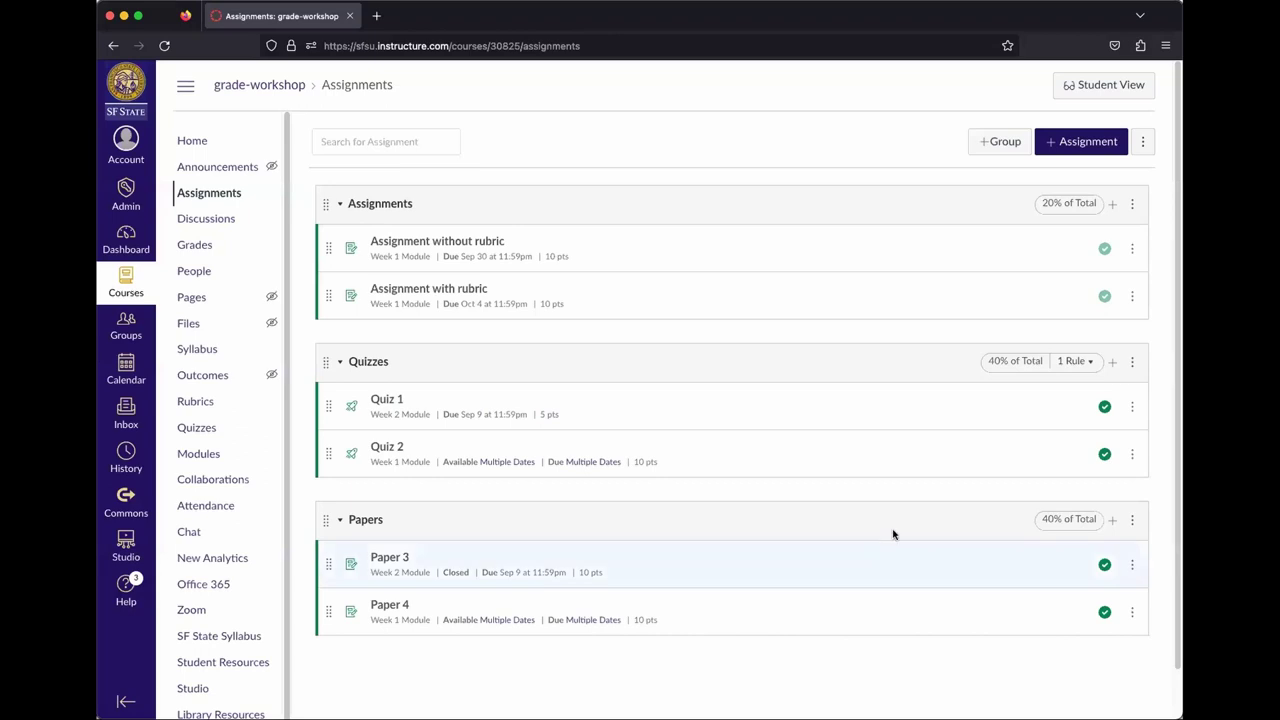
pyautogui.click(1132, 362)
pyautogui.click(1090, 400)
pyautogui.scroll(-1, 705, 468)
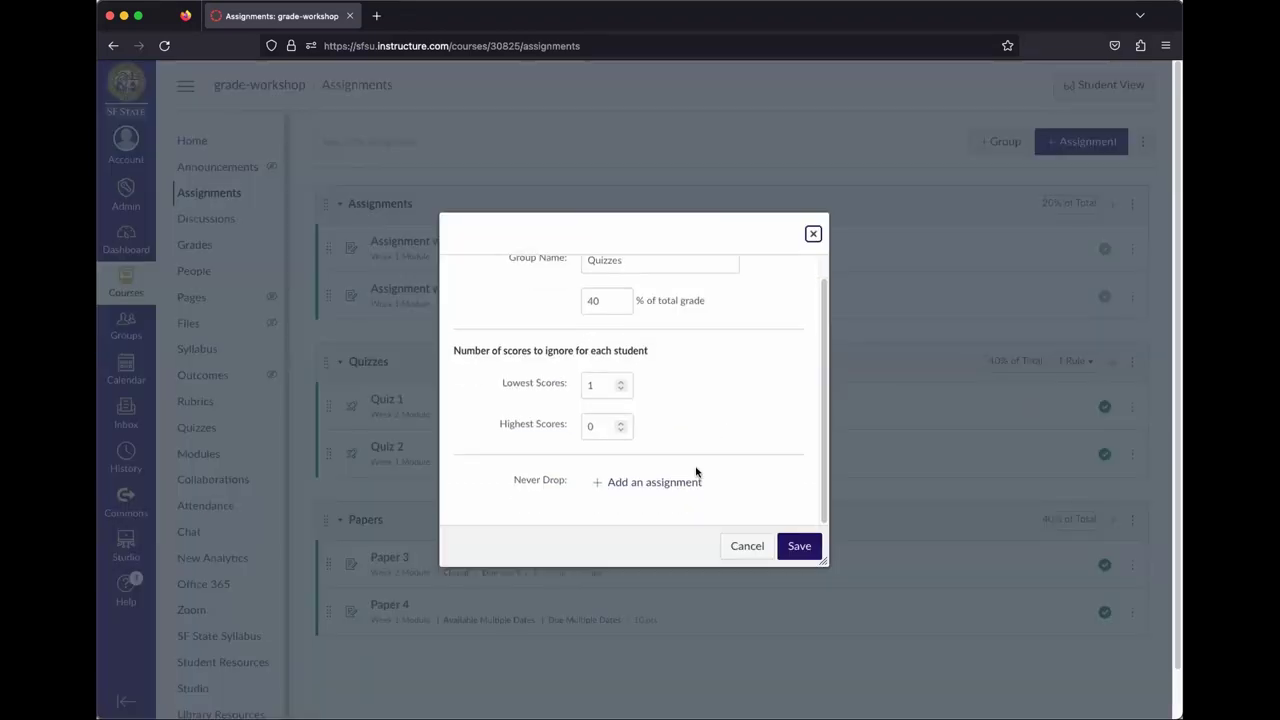
pyautogui.click(813, 233)
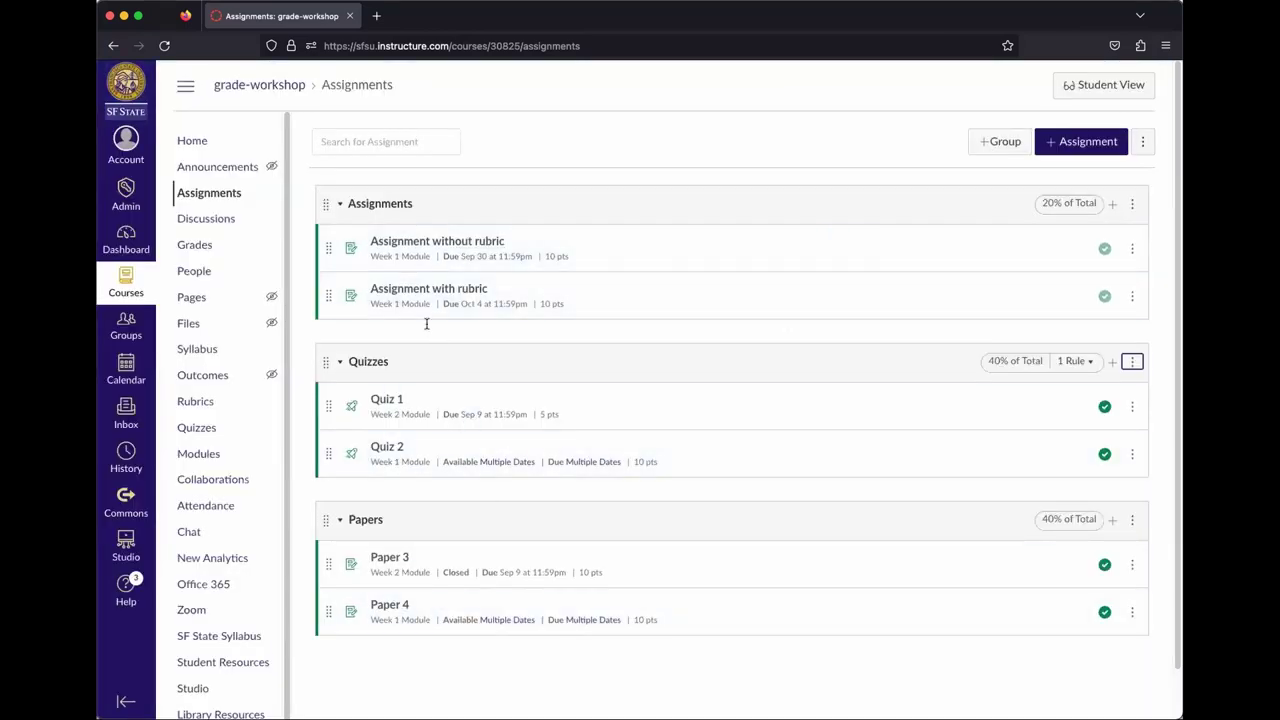
# Move "Assignment with rubric" into the Quizzes group, then save a rule for that group to never drop Quiz 1
pyautogui.moveTo(331, 302); pyautogui.dragTo(345, 450)
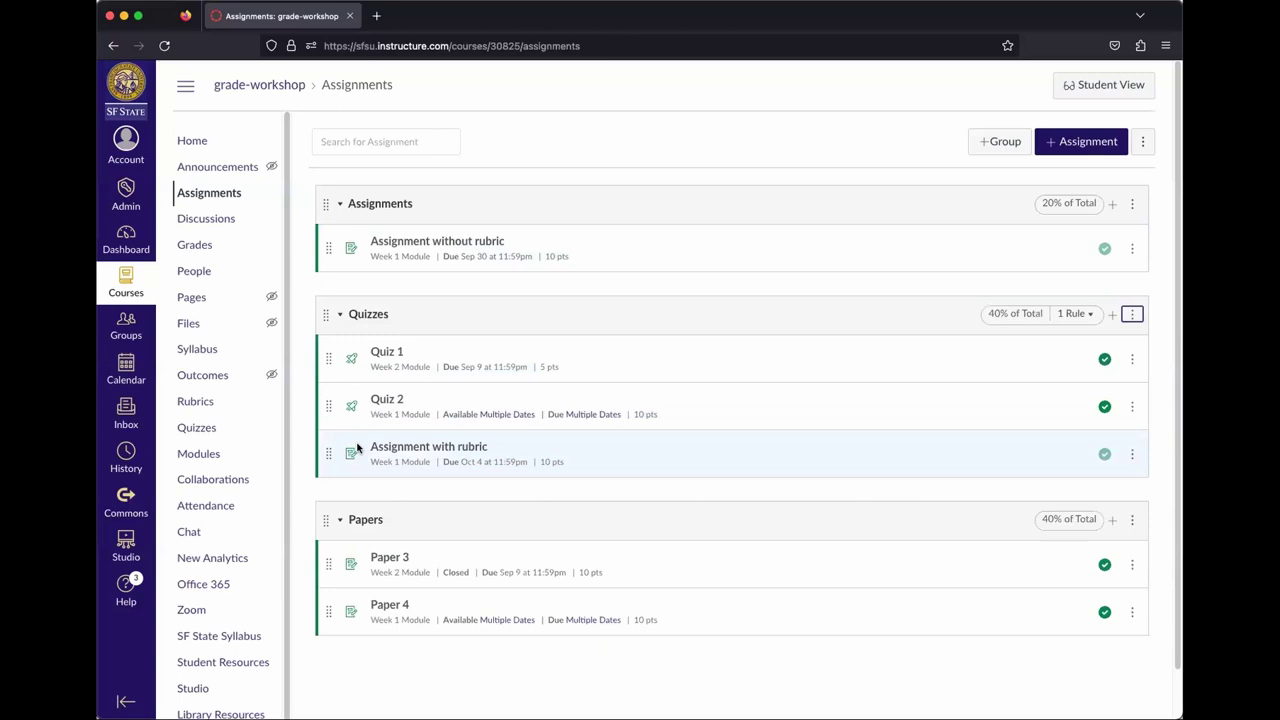
pyautogui.click(1132, 315)
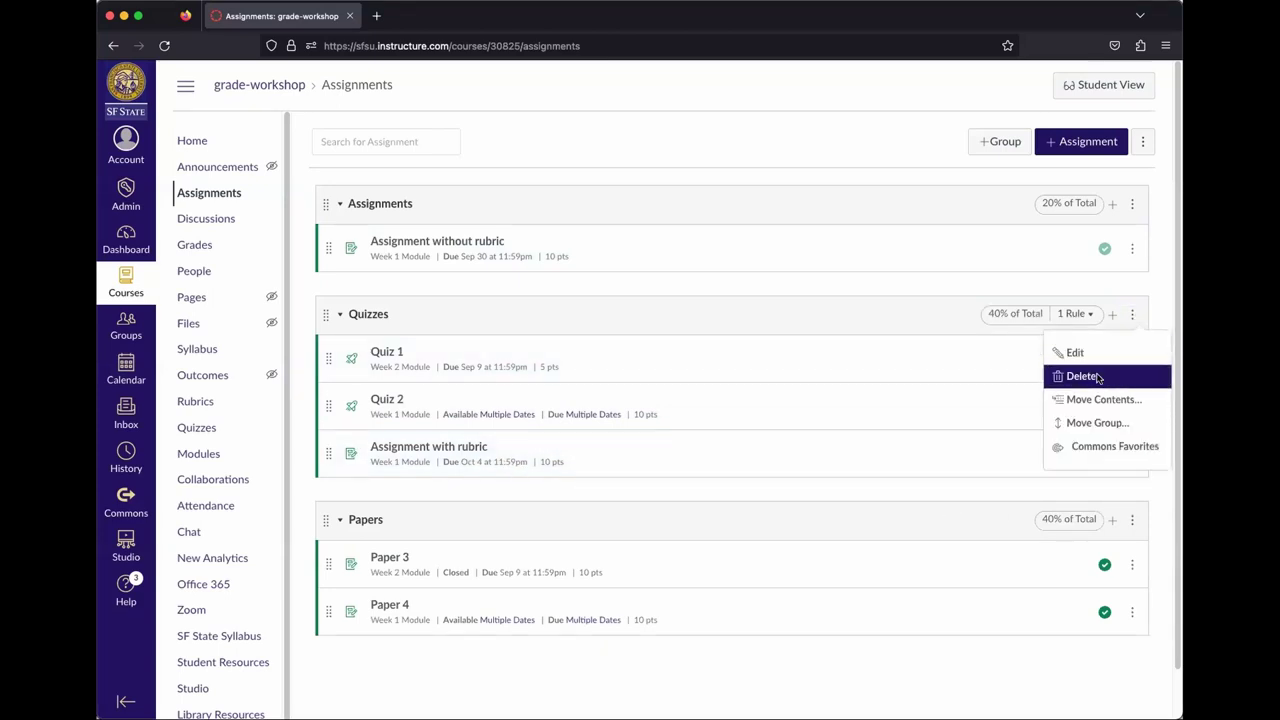
pyautogui.click(1080, 353)
pyautogui.scroll(-1, 626, 483)
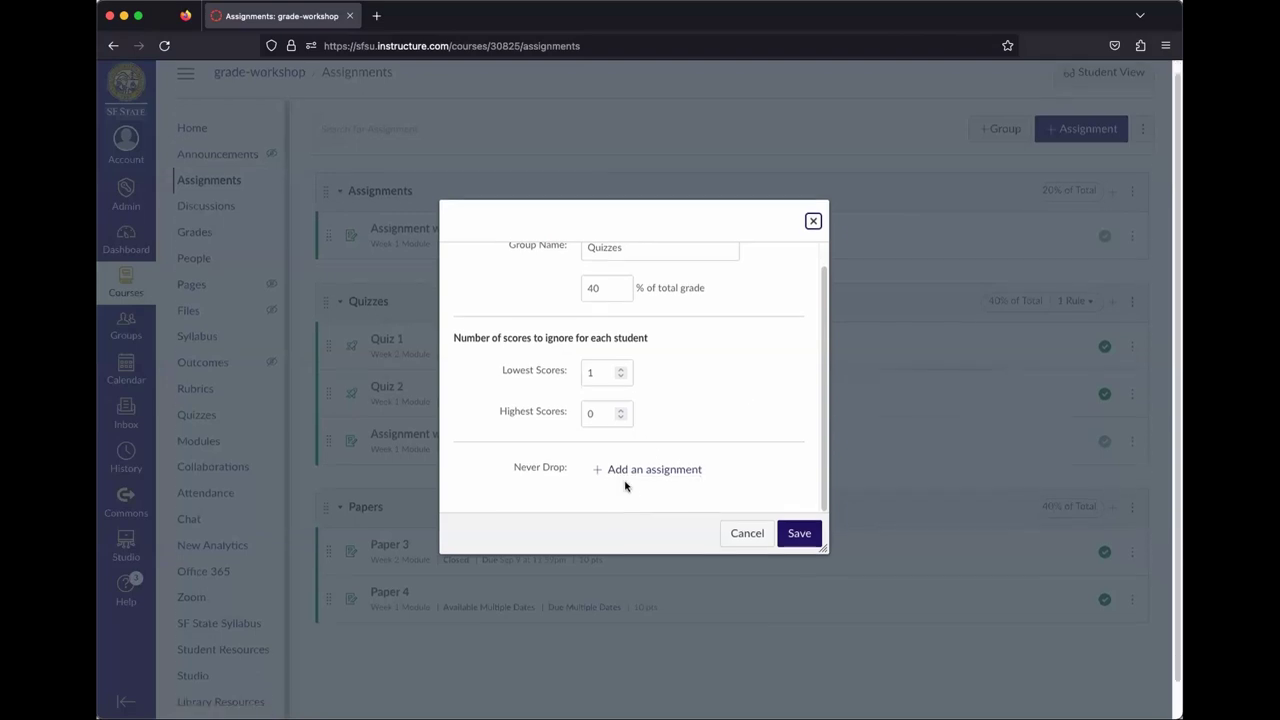
pyautogui.click(638, 464)
pyautogui.scroll(-3, 530, 455)
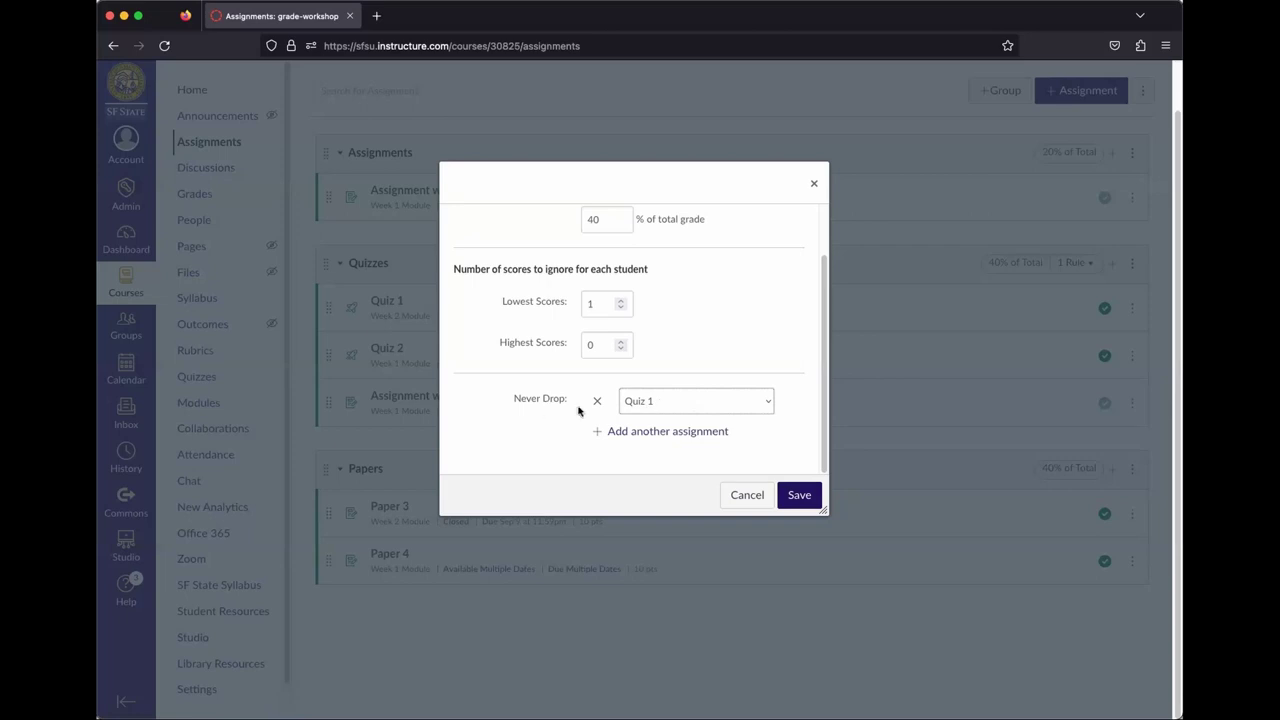
pyautogui.click(799, 495)
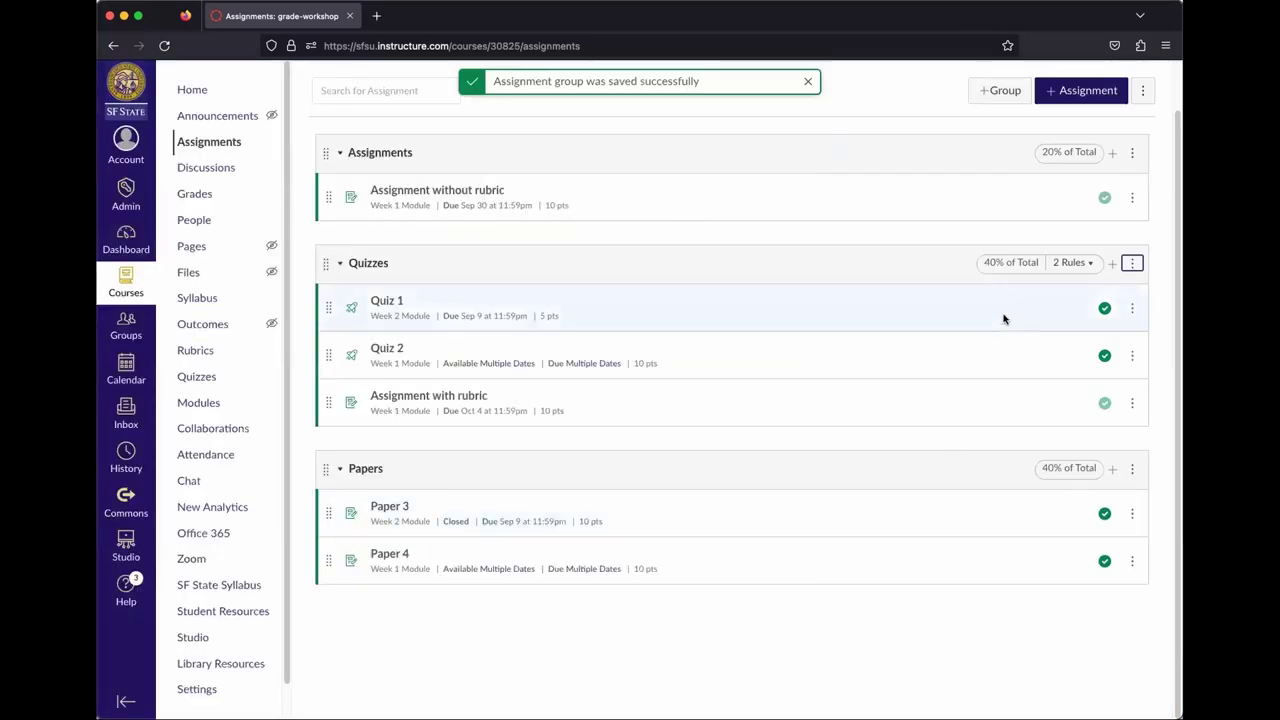
pyautogui.moveTo(1081, 265)
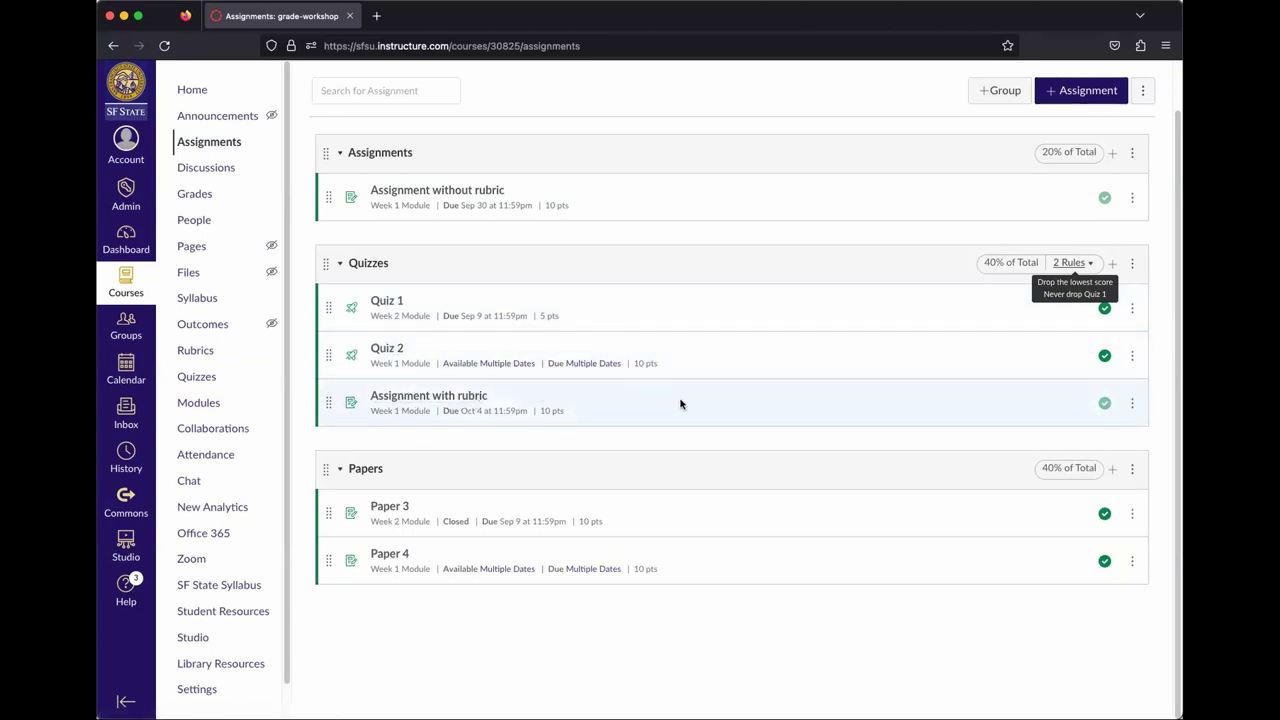
pyautogui.scroll(1, 690, 412)
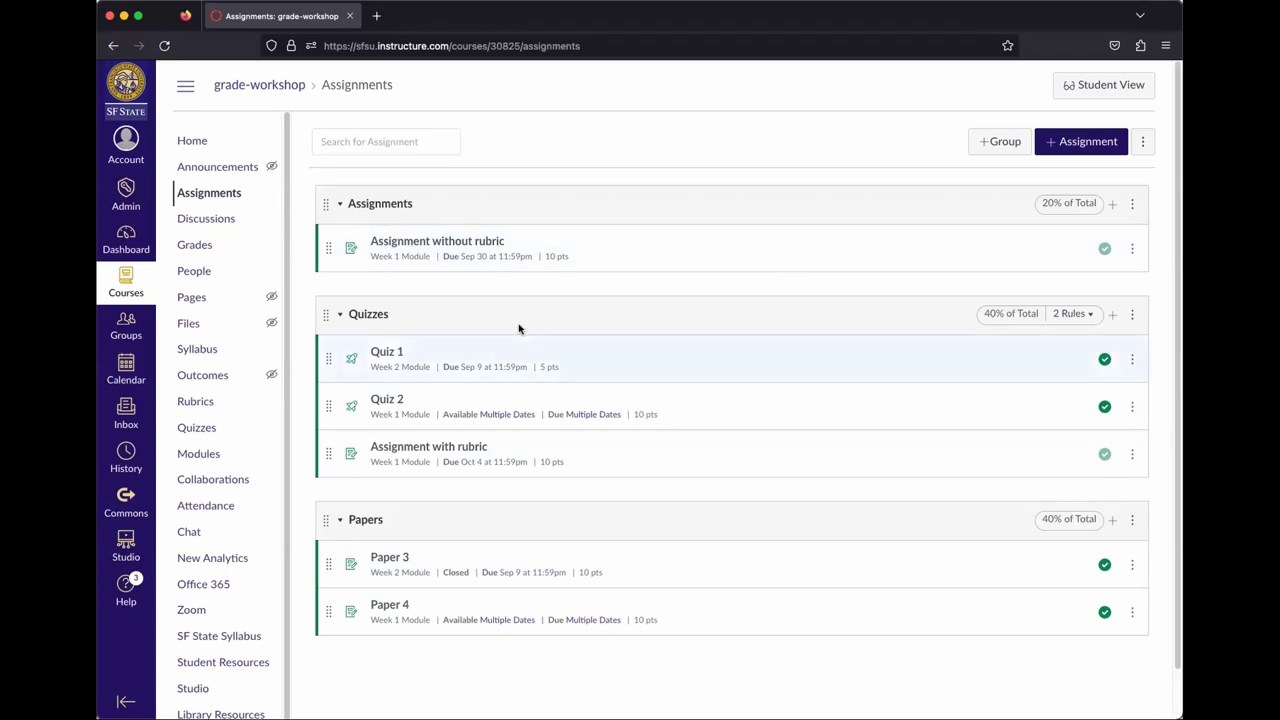
# Go to the course home page and add a new assignment named "test" to the Week 1 module
pyautogui.click(289, 88)
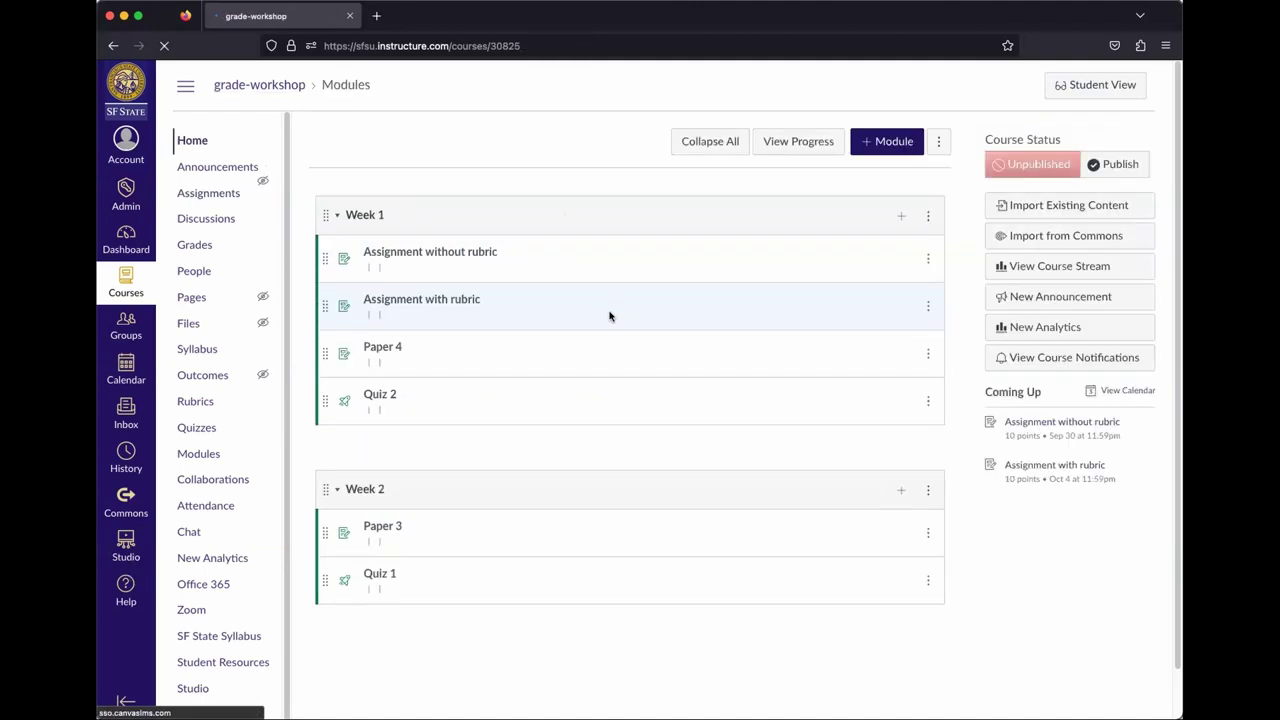
pyautogui.click(899, 220)
pyautogui.click(478, 324)
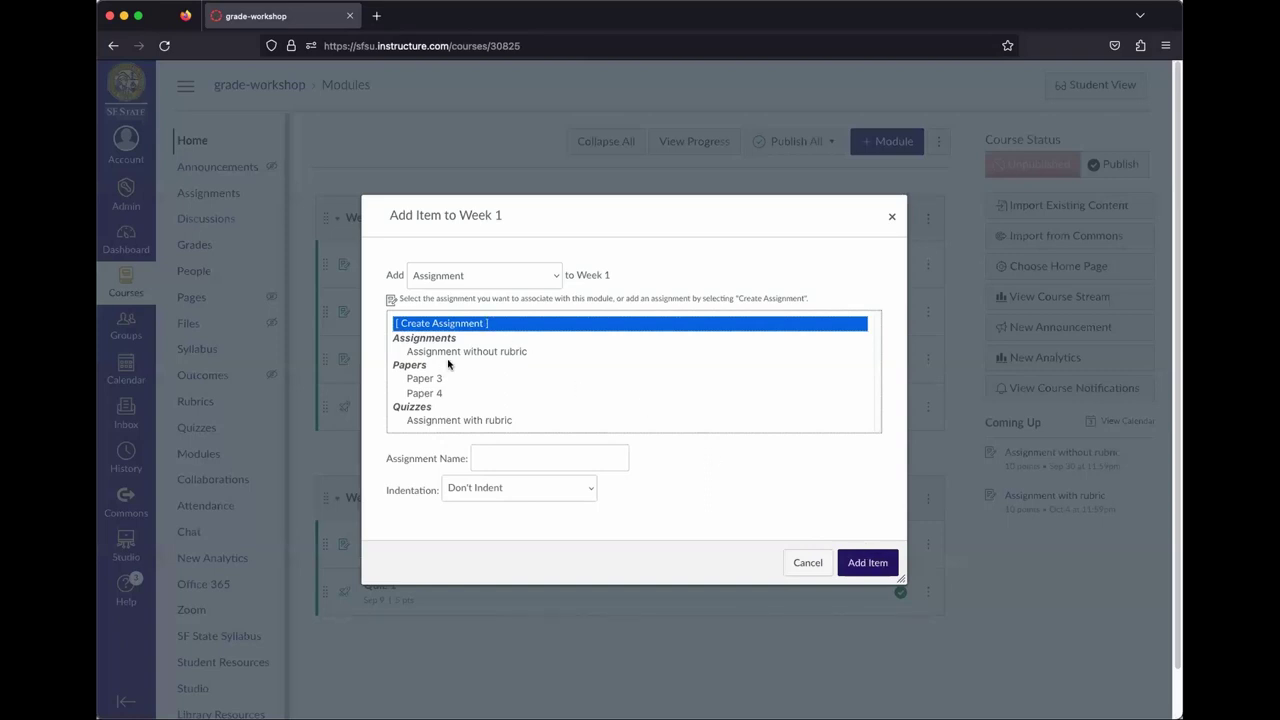
pyautogui.click(860, 562)
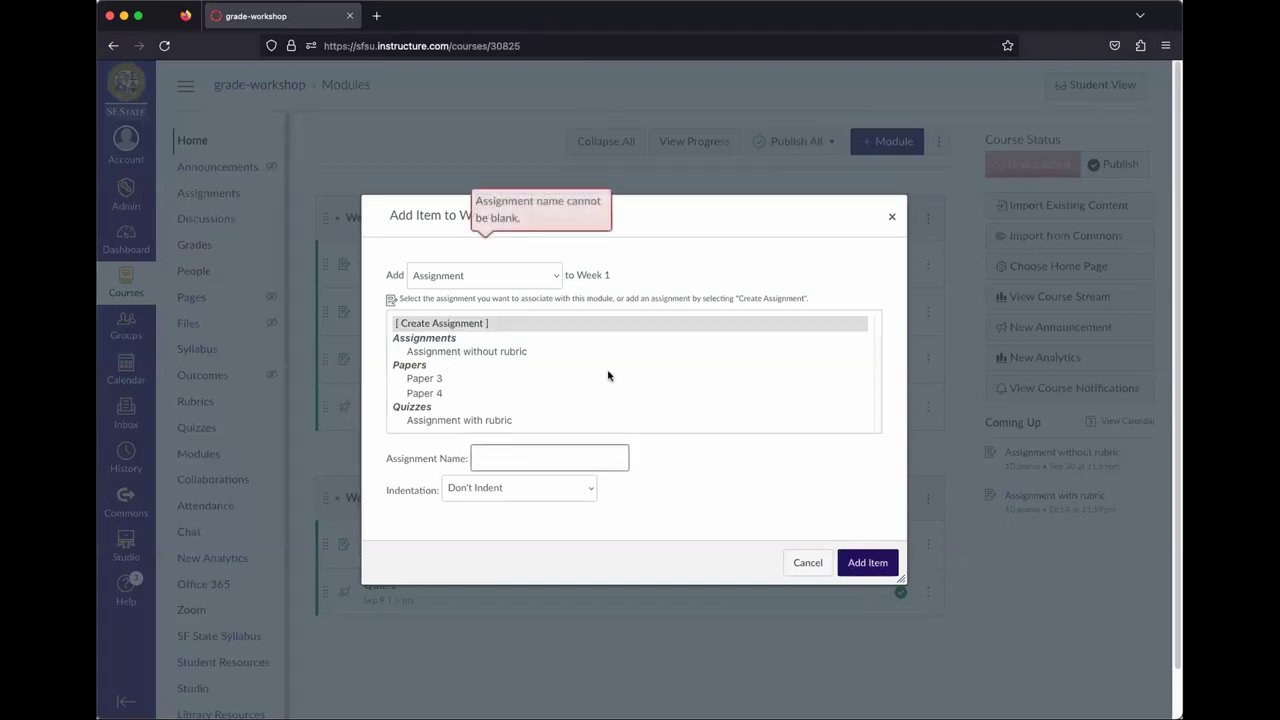
pyautogui.write('test')
pyautogui.click(884, 566)
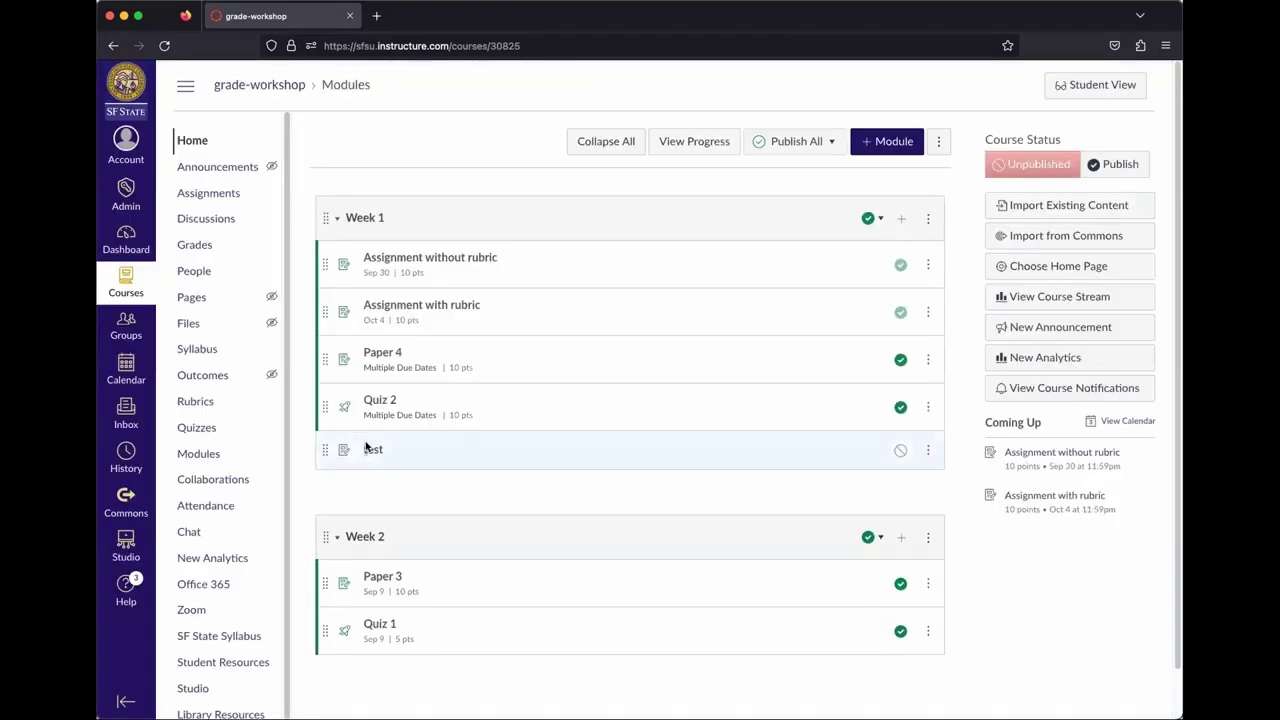
# Open the "test" assignment for editing, check its assignment group options, and return to the course home page without saving
pyautogui.click(372, 451)
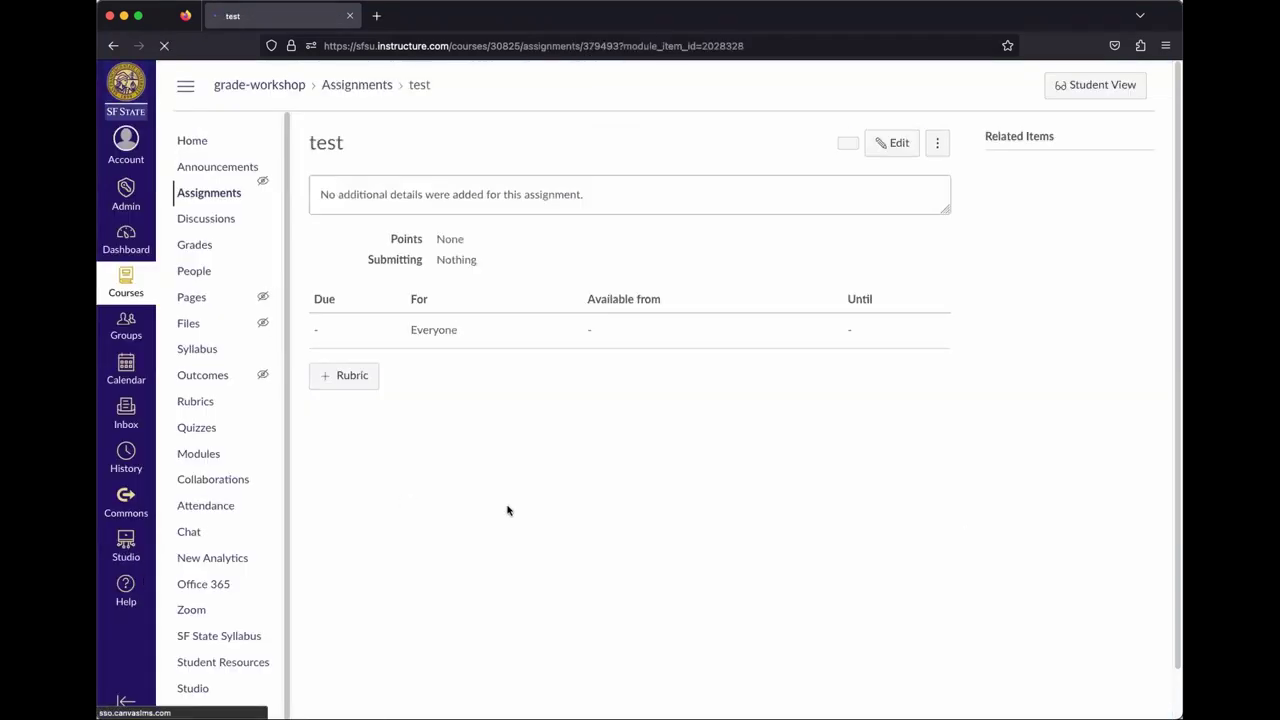
pyautogui.click(893, 143)
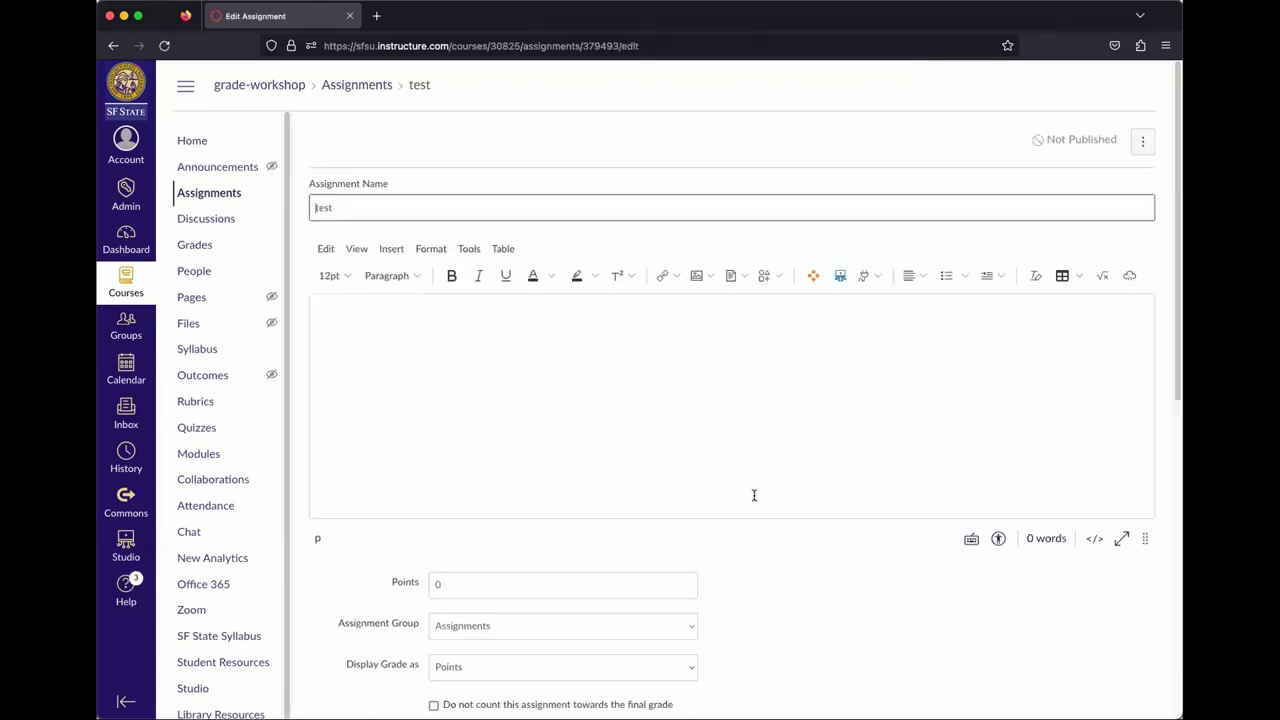
pyautogui.scroll(-3, 479, 540)
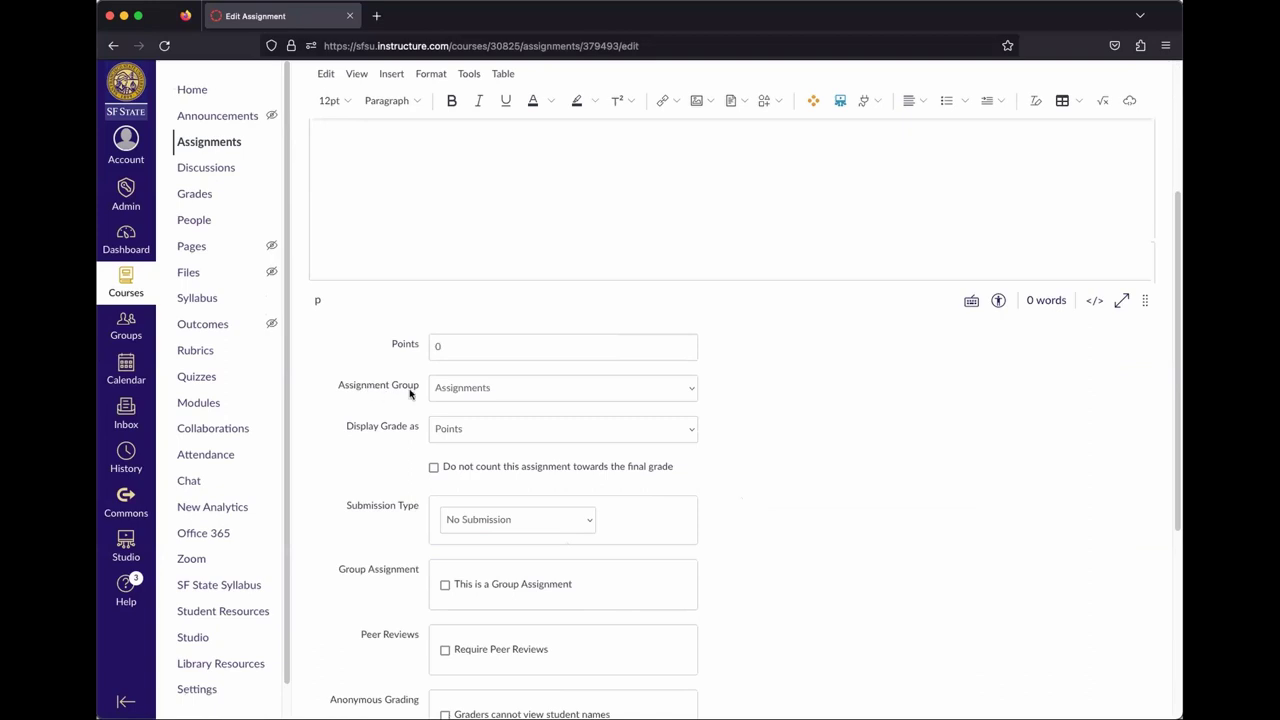
pyautogui.click(511, 388)
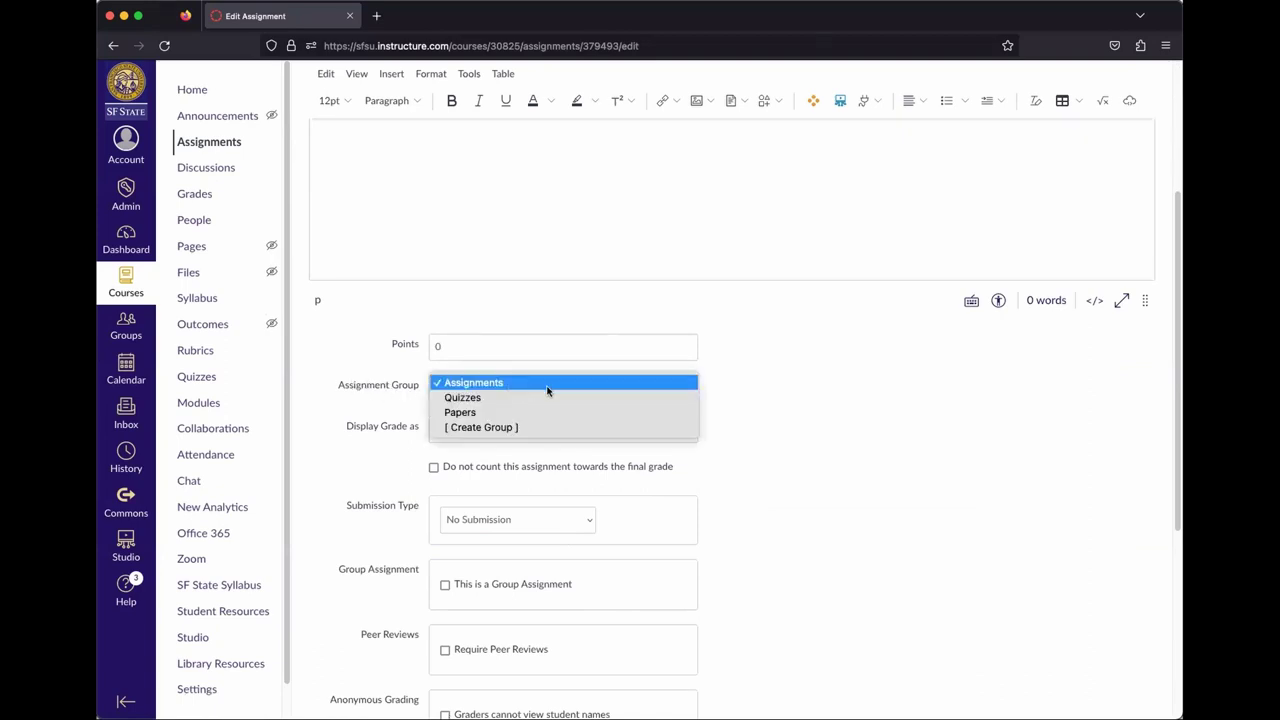
pyautogui.press('Down')
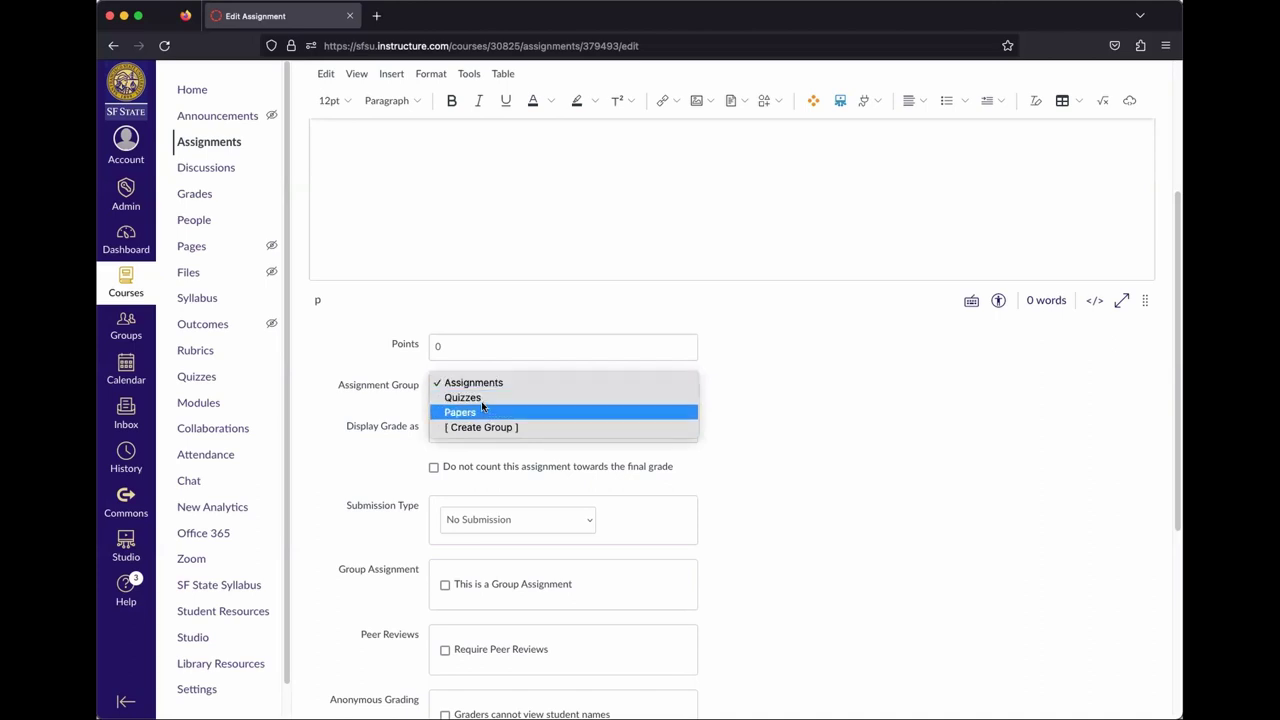
pyautogui.click(868, 408)
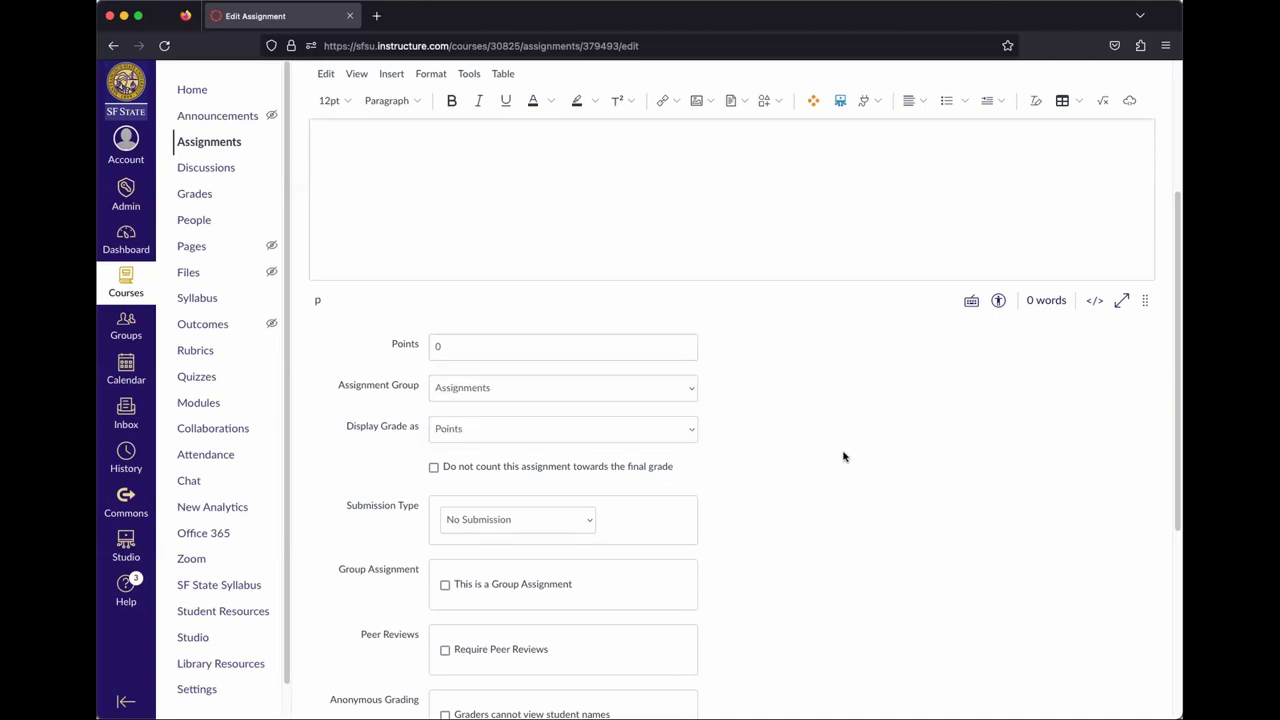
pyautogui.scroll(3, 852, 455)
pyautogui.click(258, 86)
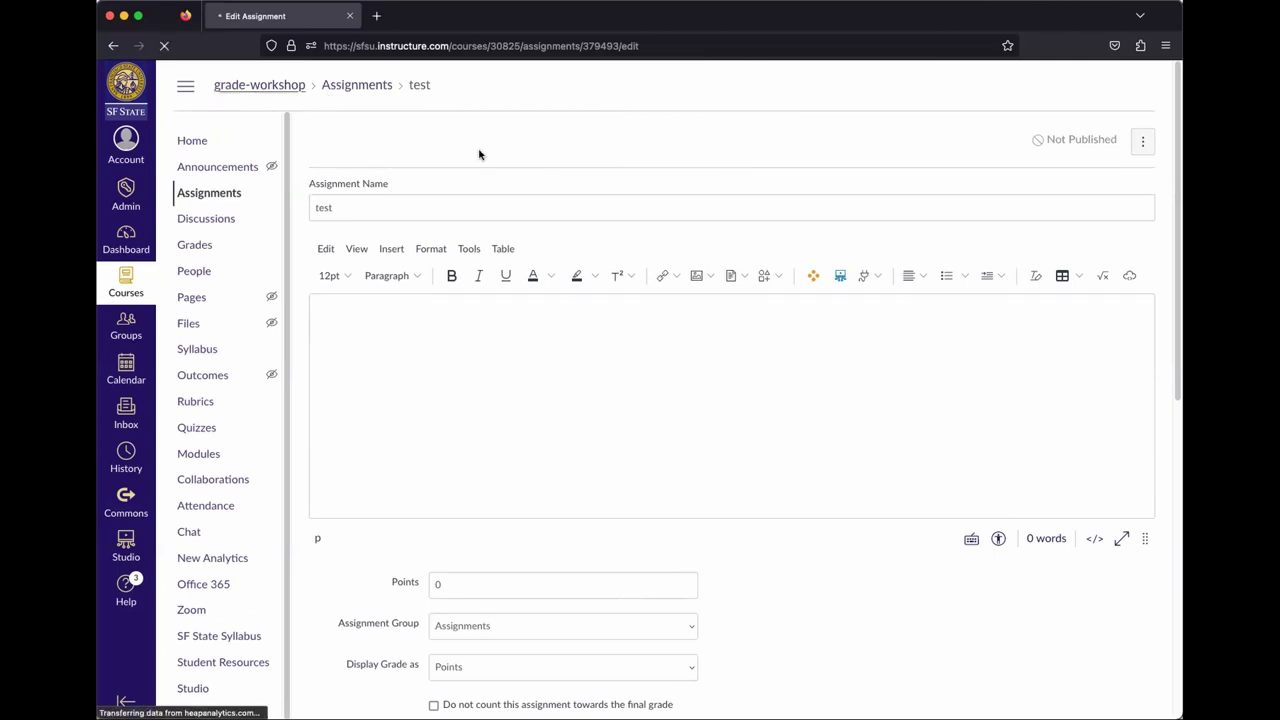
# Go to the course's assignments list and add a 10-point assignment named "Participation" to the Assignments group
pyautogui.click(210, 196)
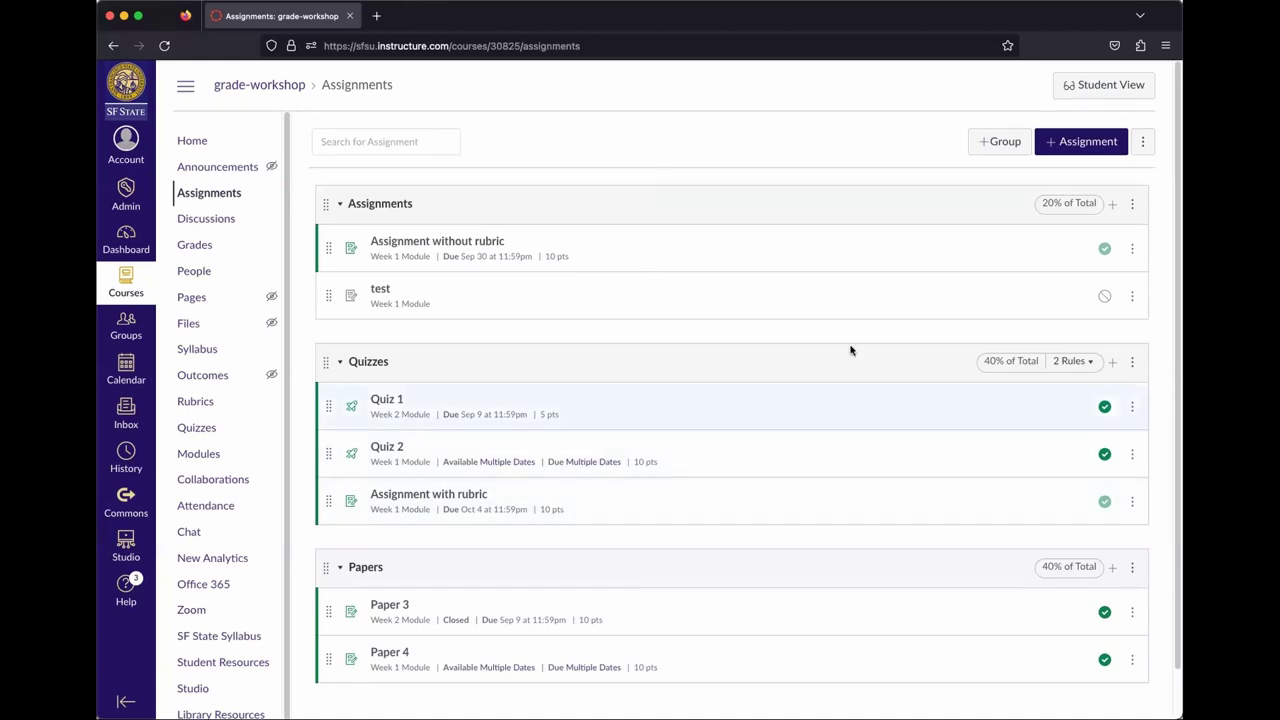
pyautogui.click(1112, 204)
pyautogui.click(683, 358)
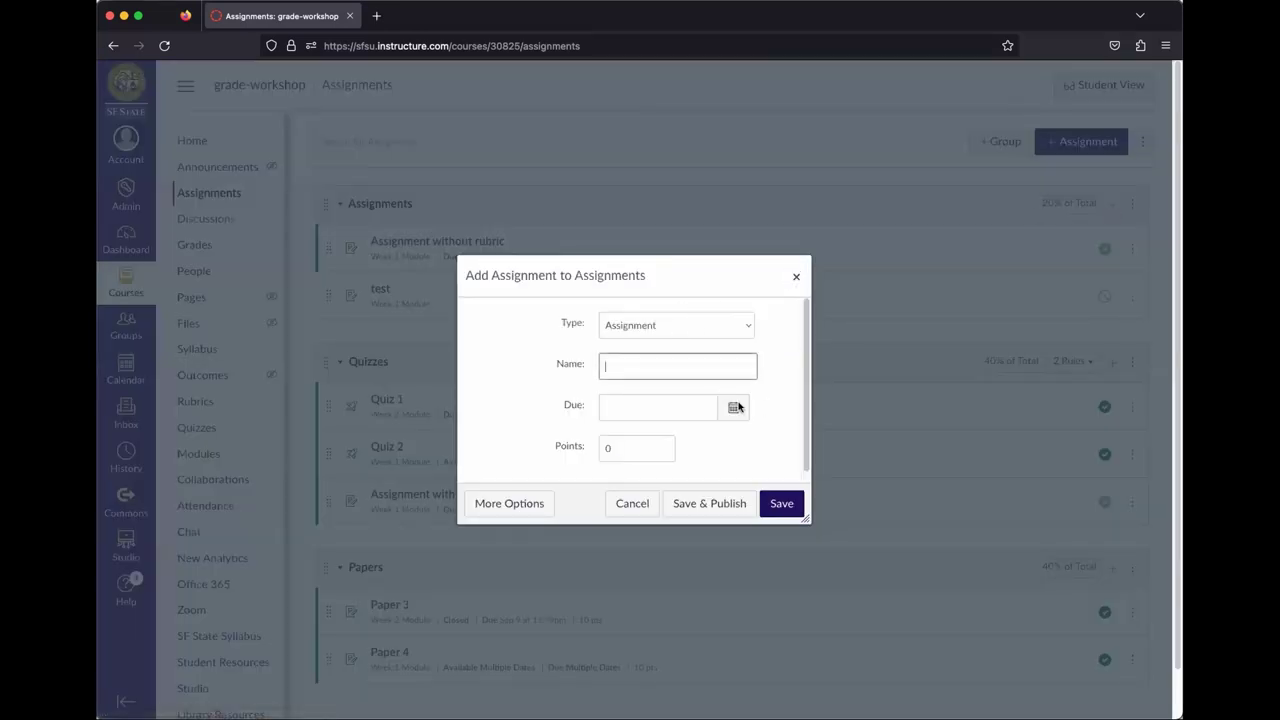
pyautogui.write('par')
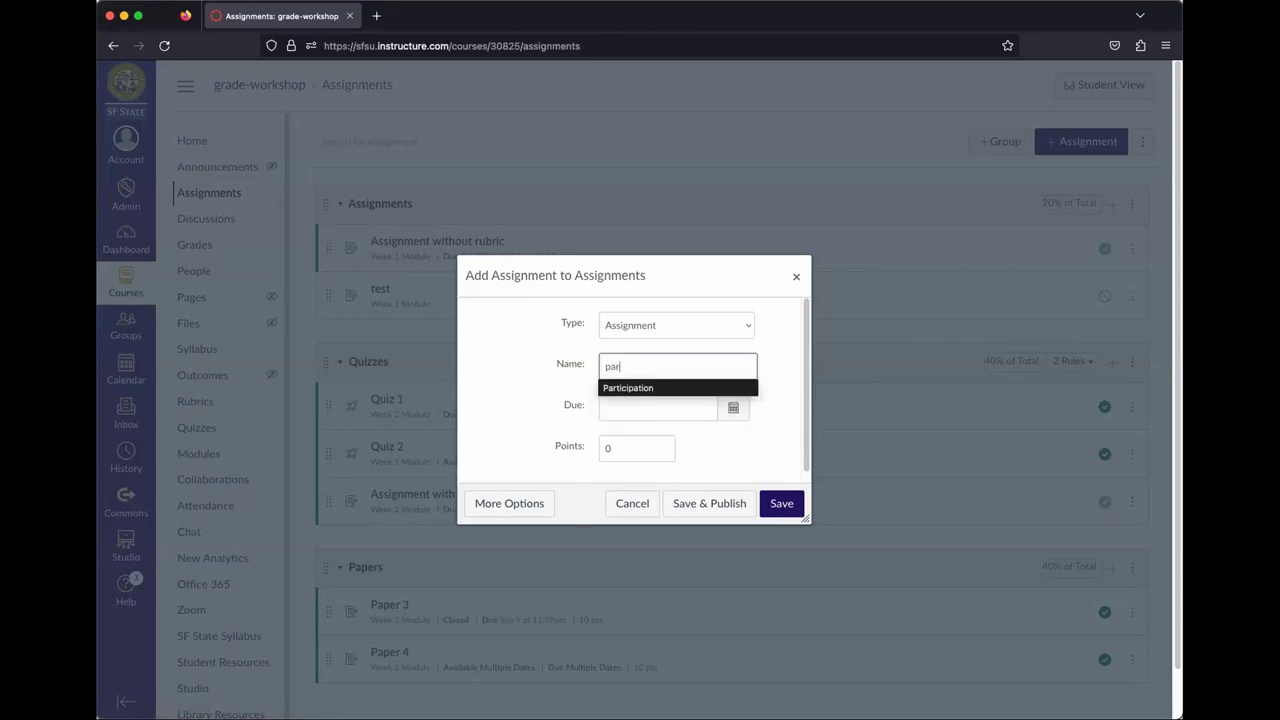
pyautogui.write('tici')
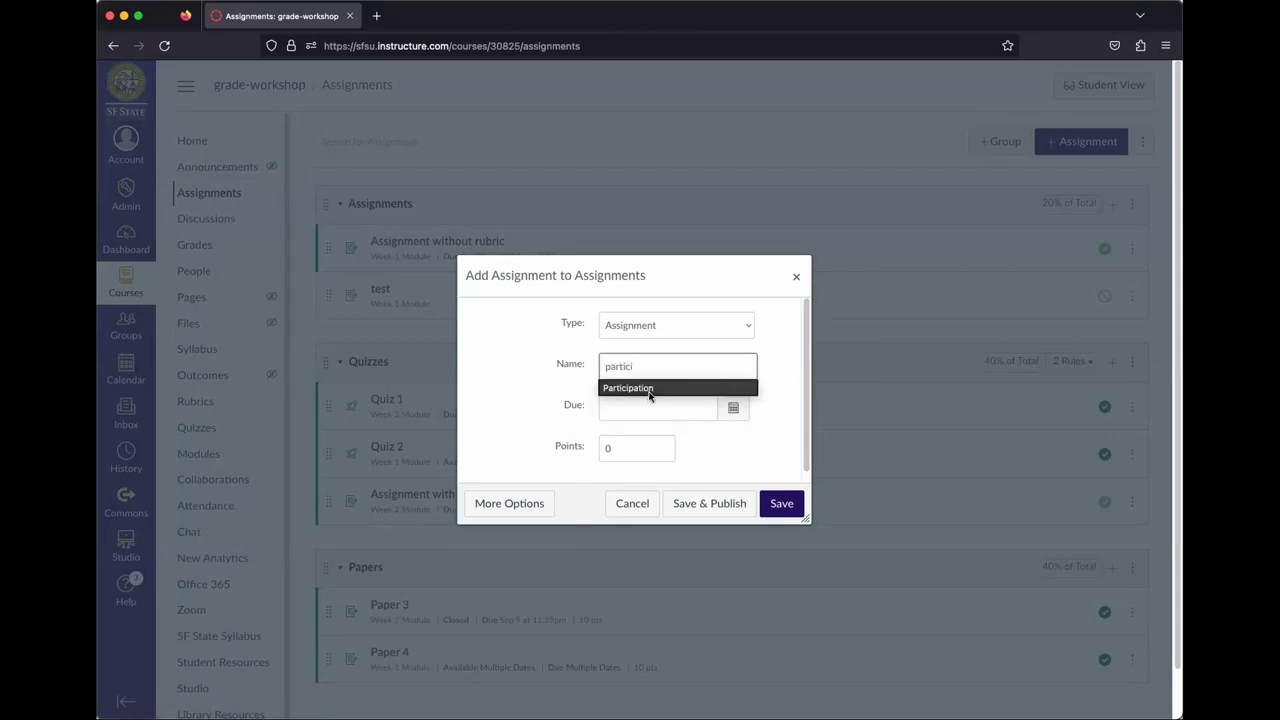
pyautogui.click(650, 389)
pyautogui.click(629, 447)
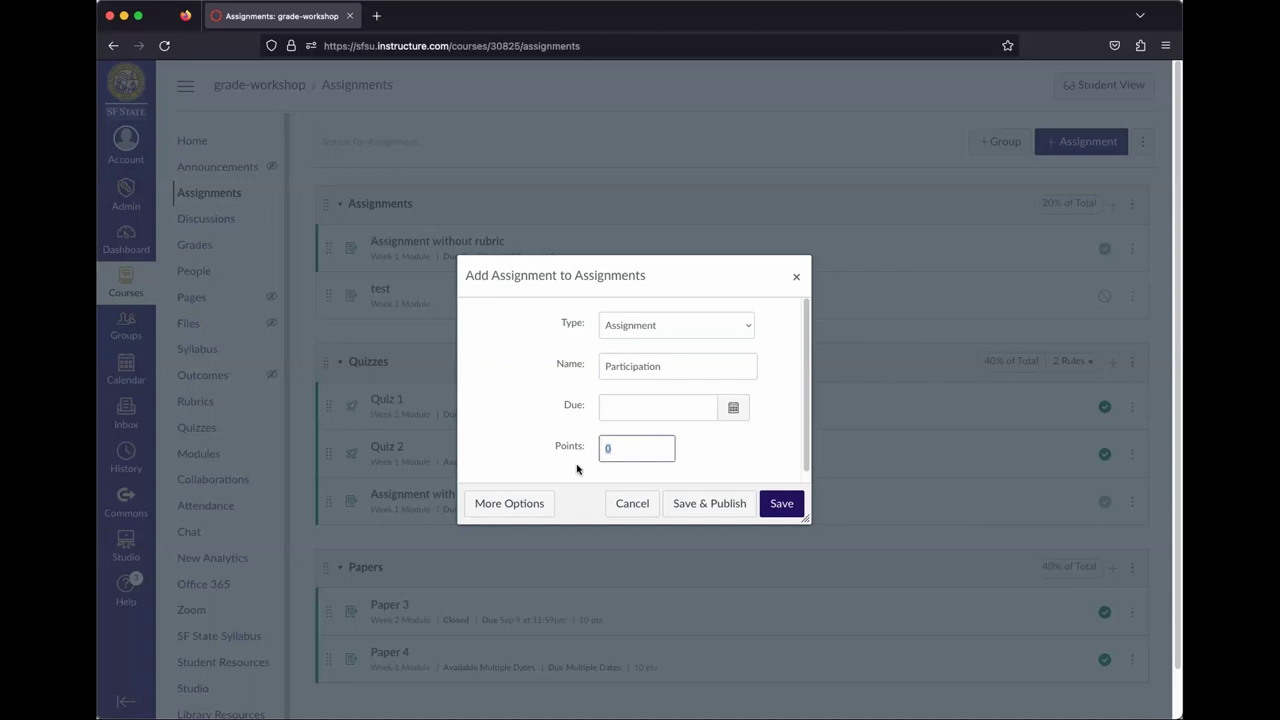
pyautogui.write('10')
pyautogui.click(791, 506)
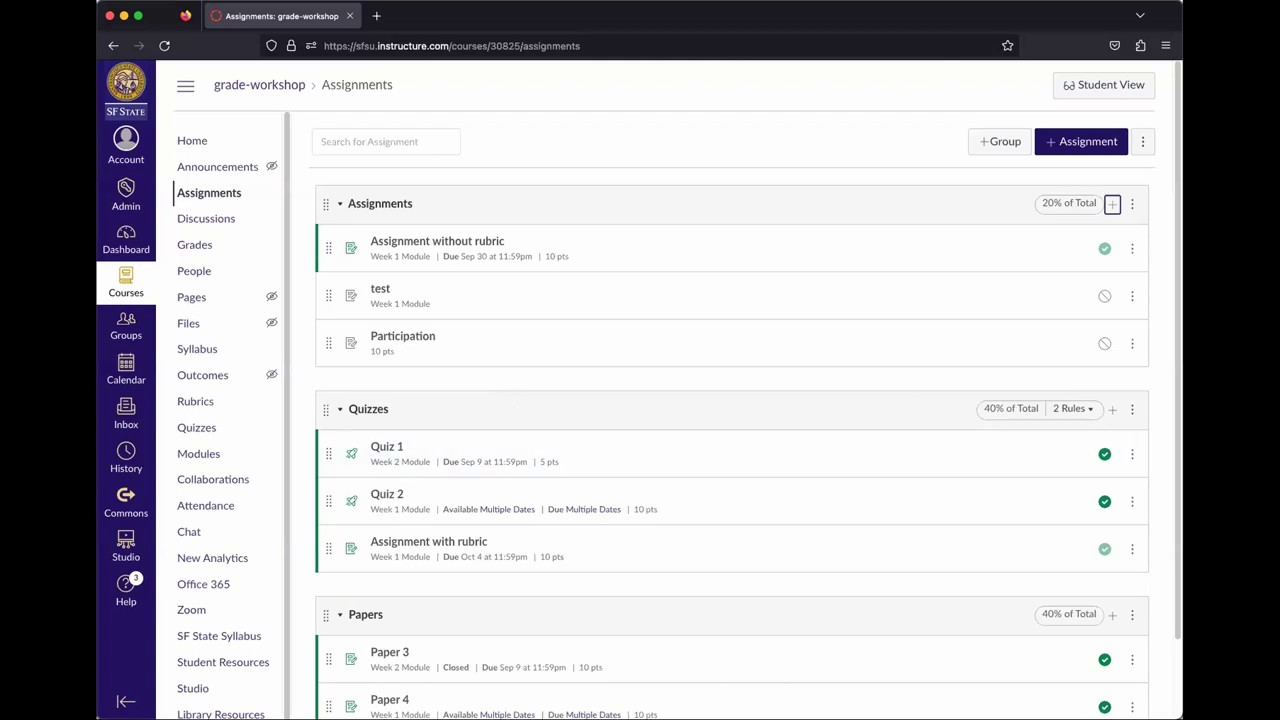
pyautogui.scroll(-1, 762, 324)
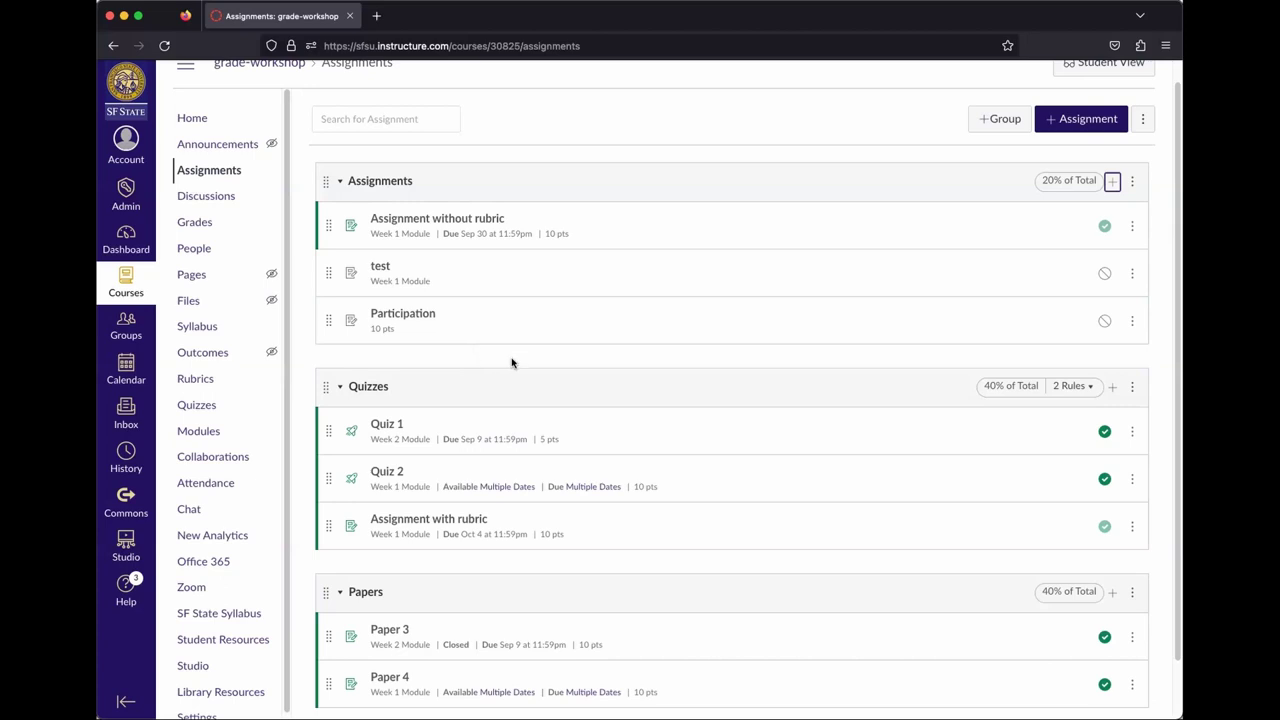
pyautogui.scroll(1, 771, 306)
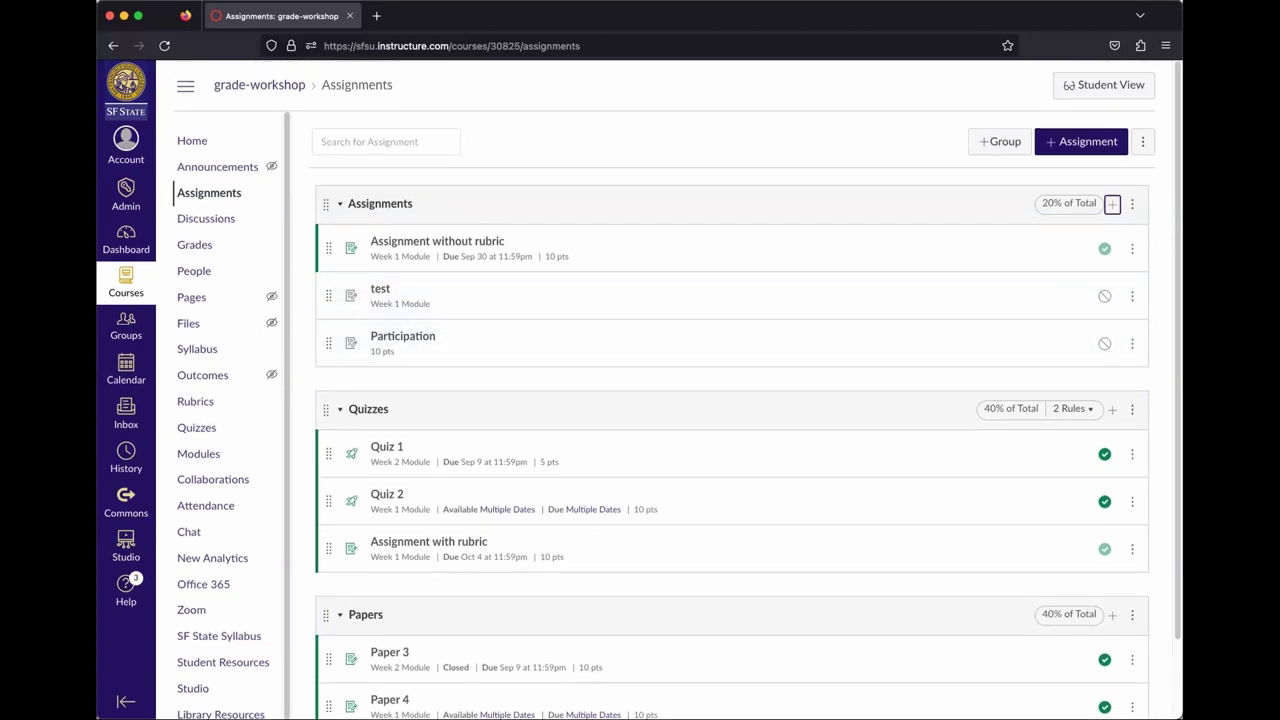
pyautogui.click(695, 387)
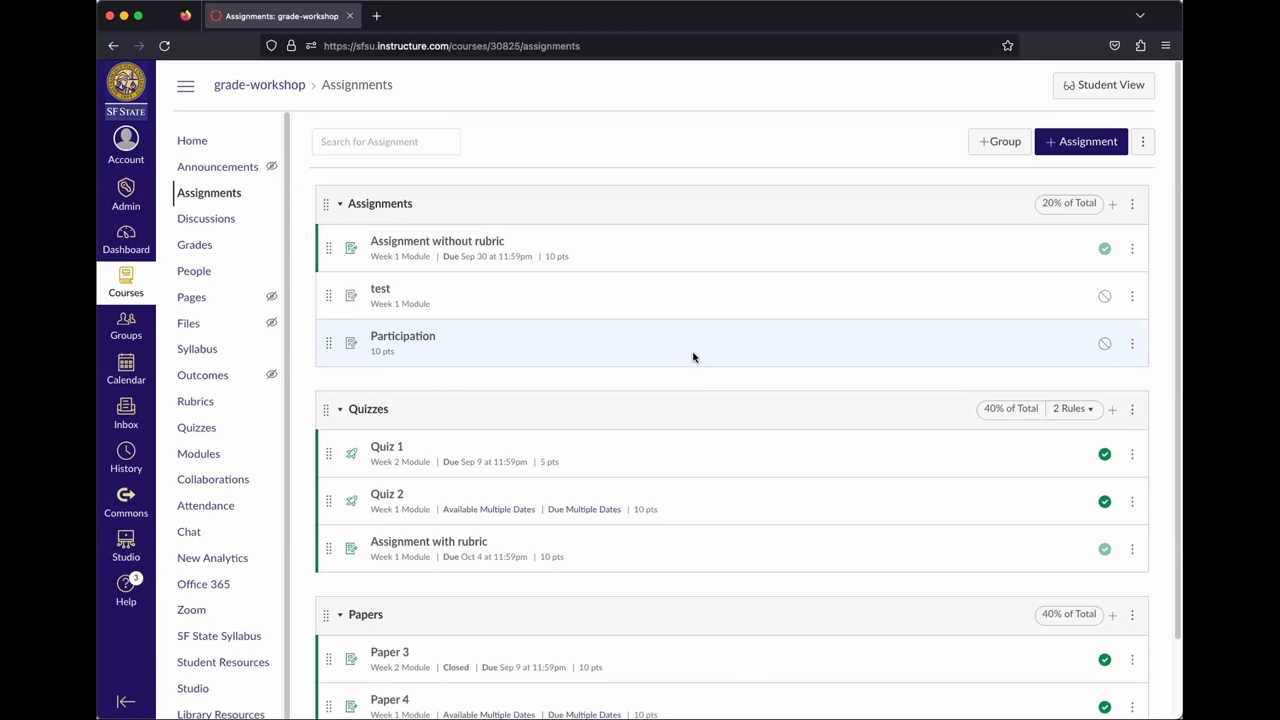
pyautogui.scroll(-2, 775, 375)
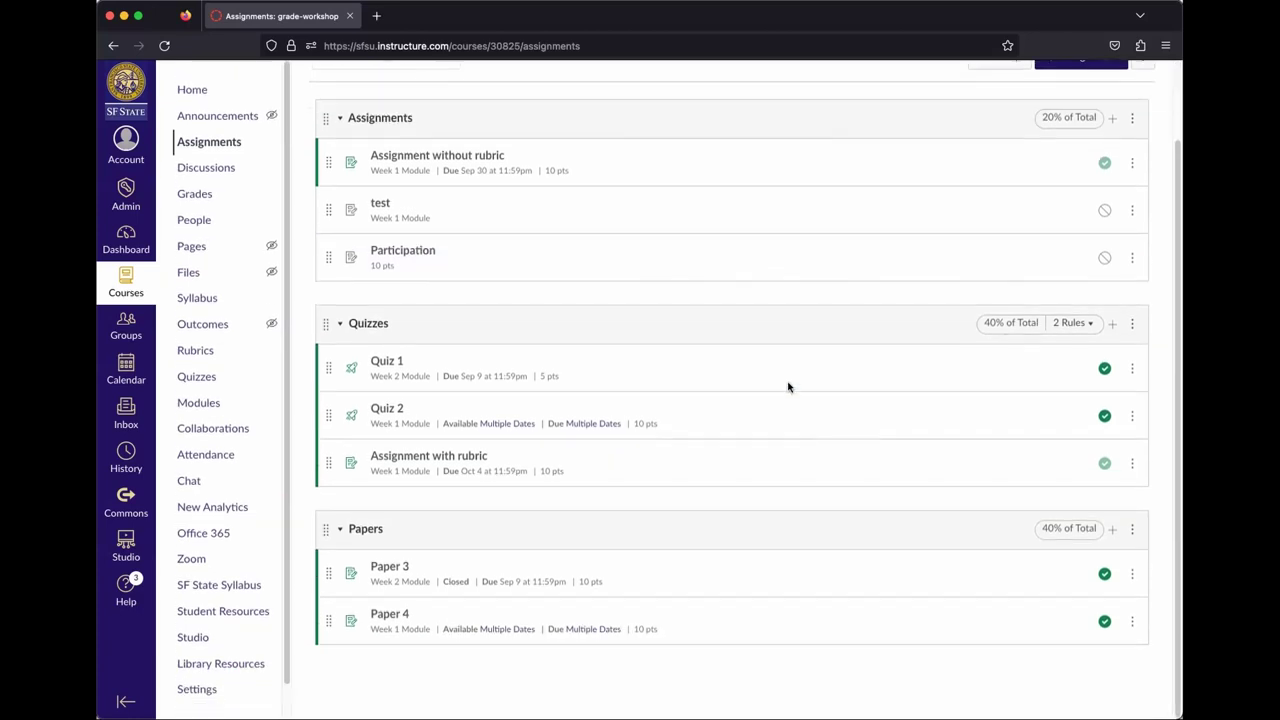
pyautogui.scroll(2, 889, 500)
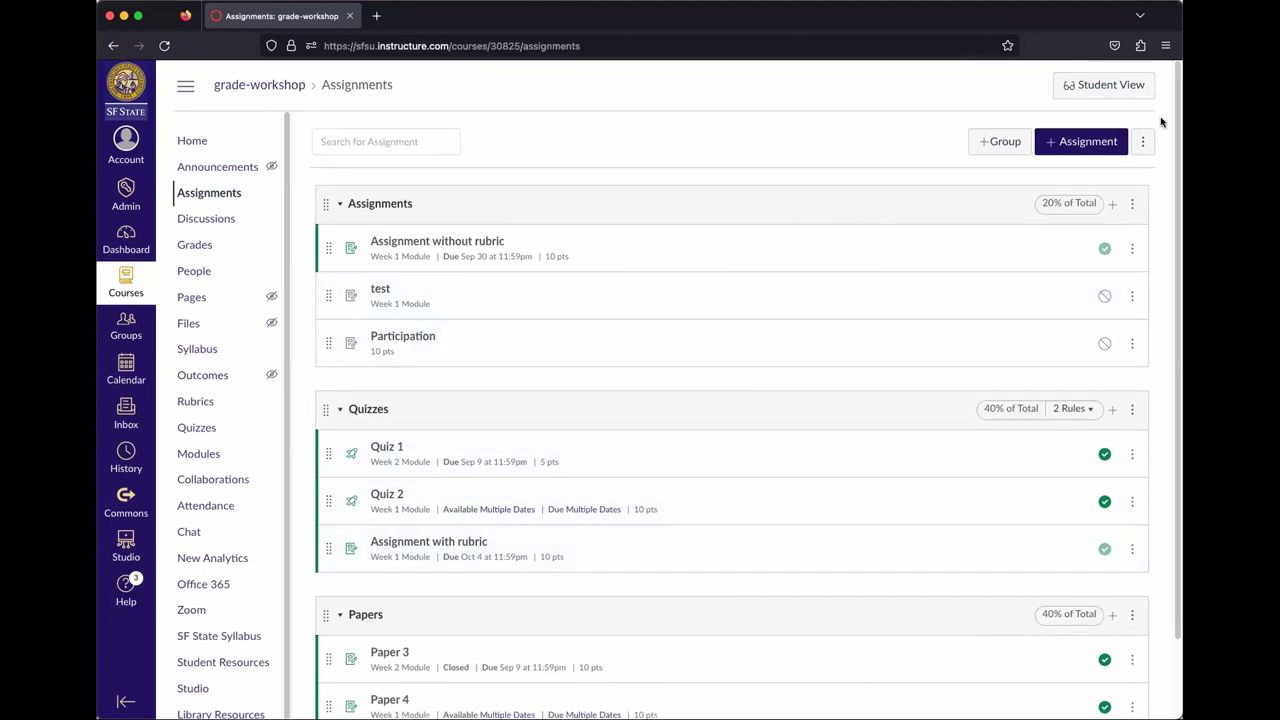
# Set the Papers group's weight to 45% of the final grade and save the assignment group weights
pyautogui.click(1143, 142)
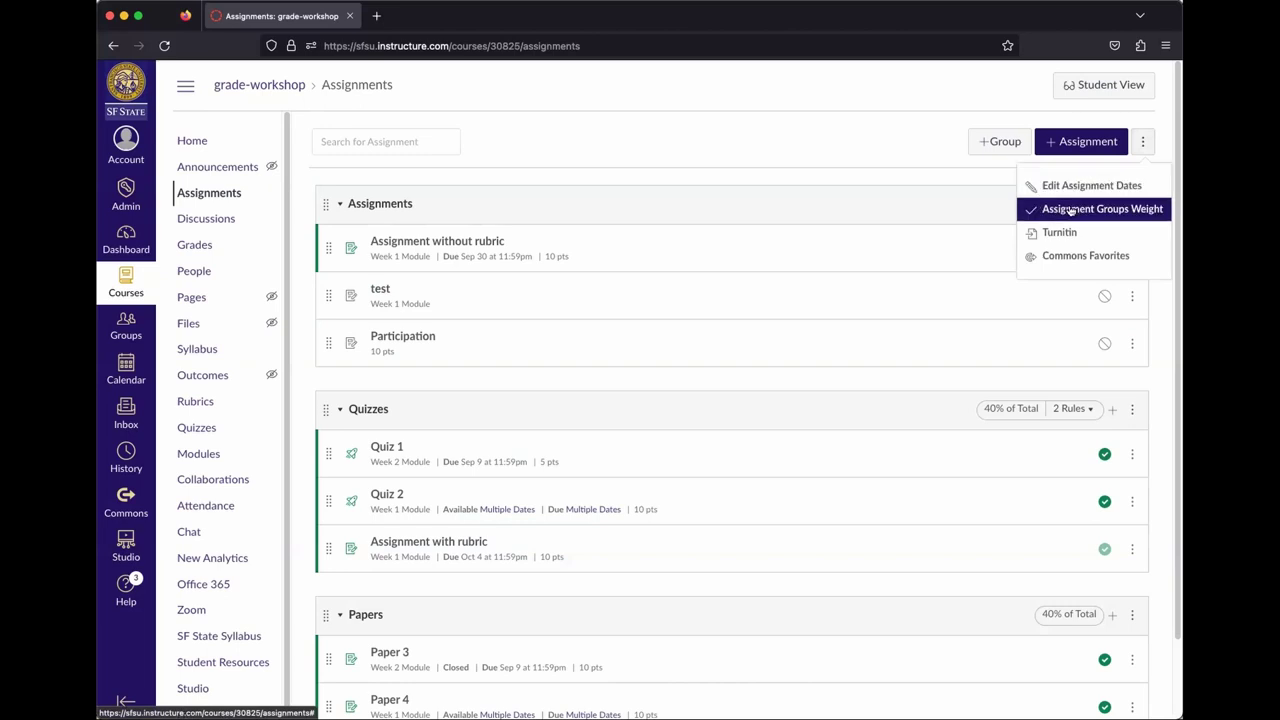
pyautogui.click(1034, 209)
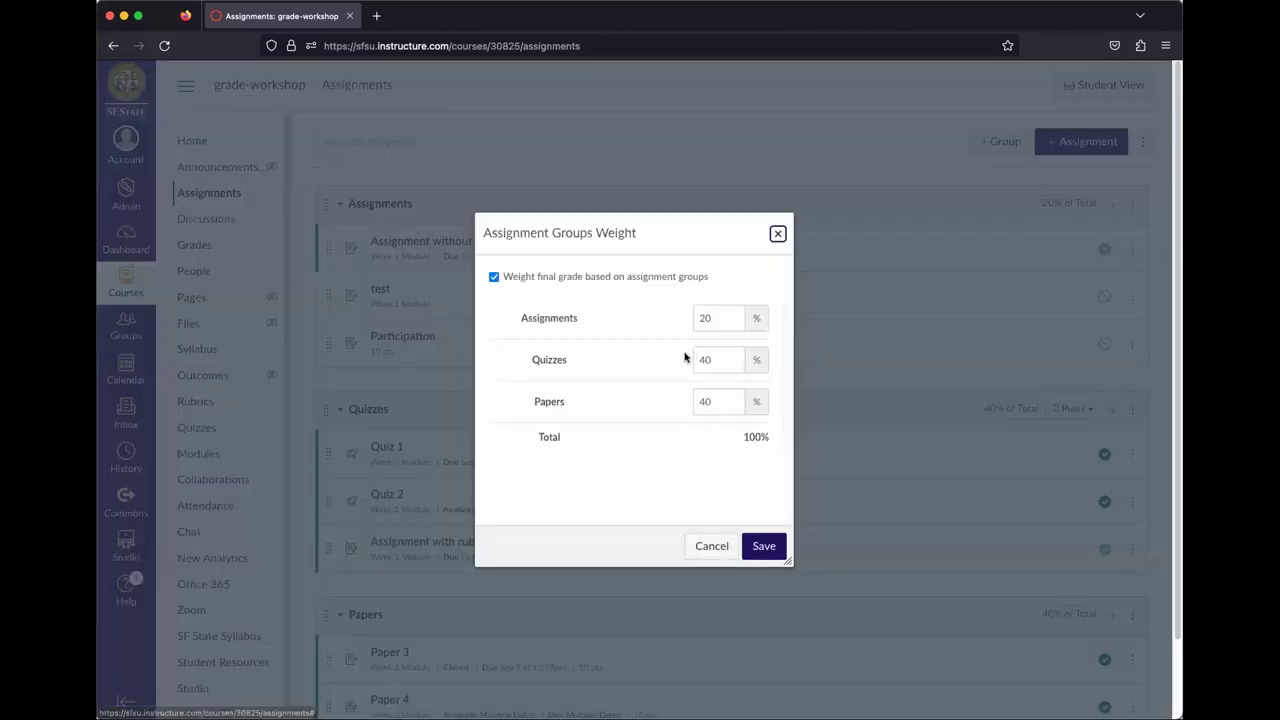
pyautogui.click(718, 401)
pyautogui.press('BackSpace')
pyautogui.write('5')
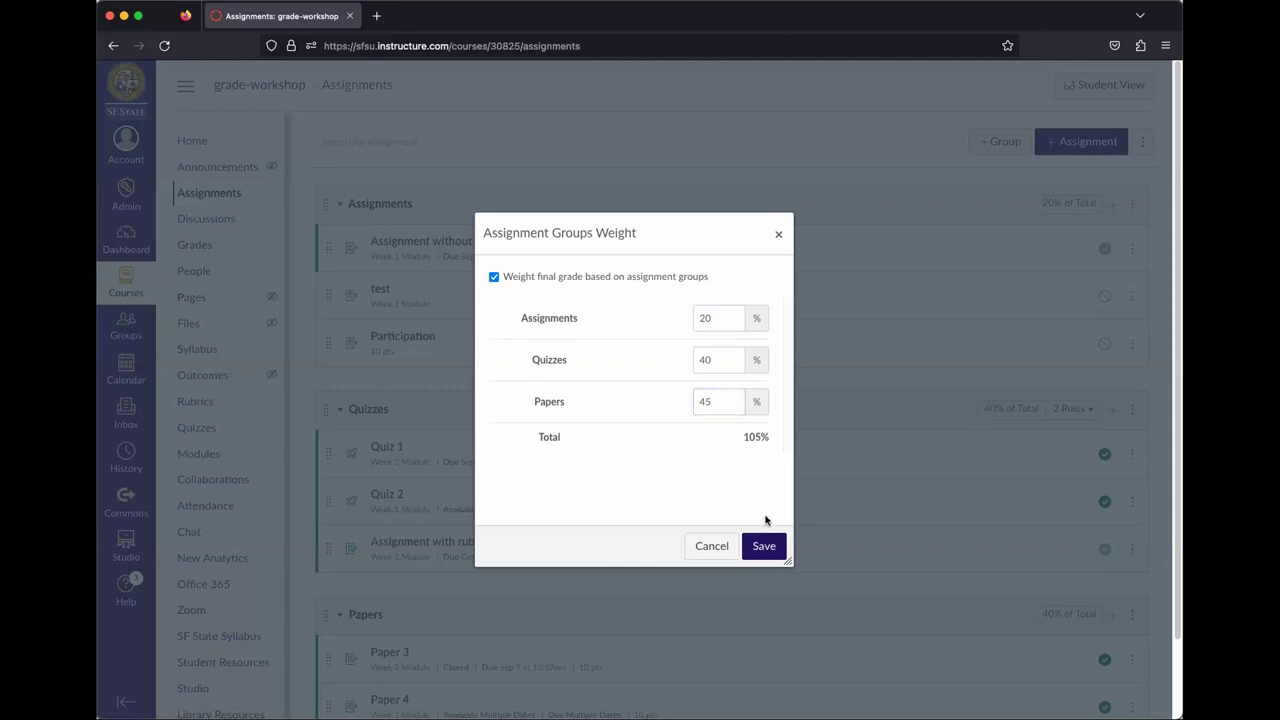
pyautogui.click(764, 545)
pyautogui.scroll(-2, 822, 516)
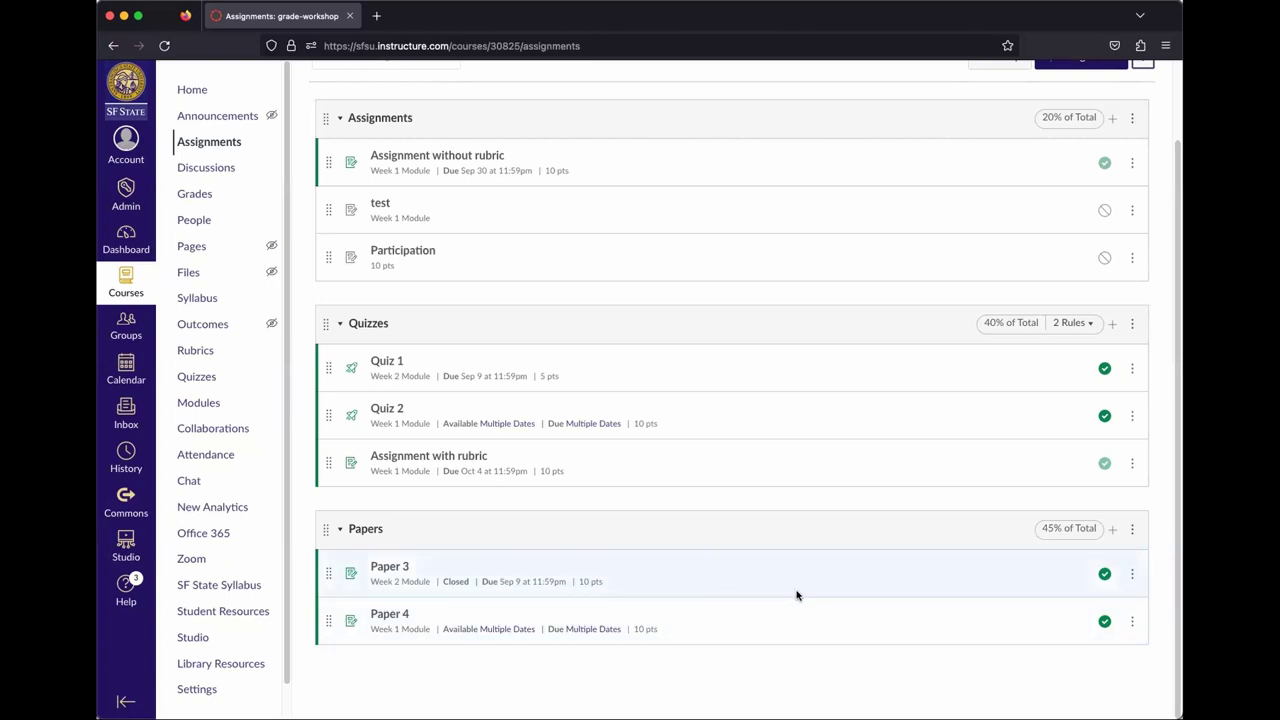
pyautogui.scroll(2, 920, 620)
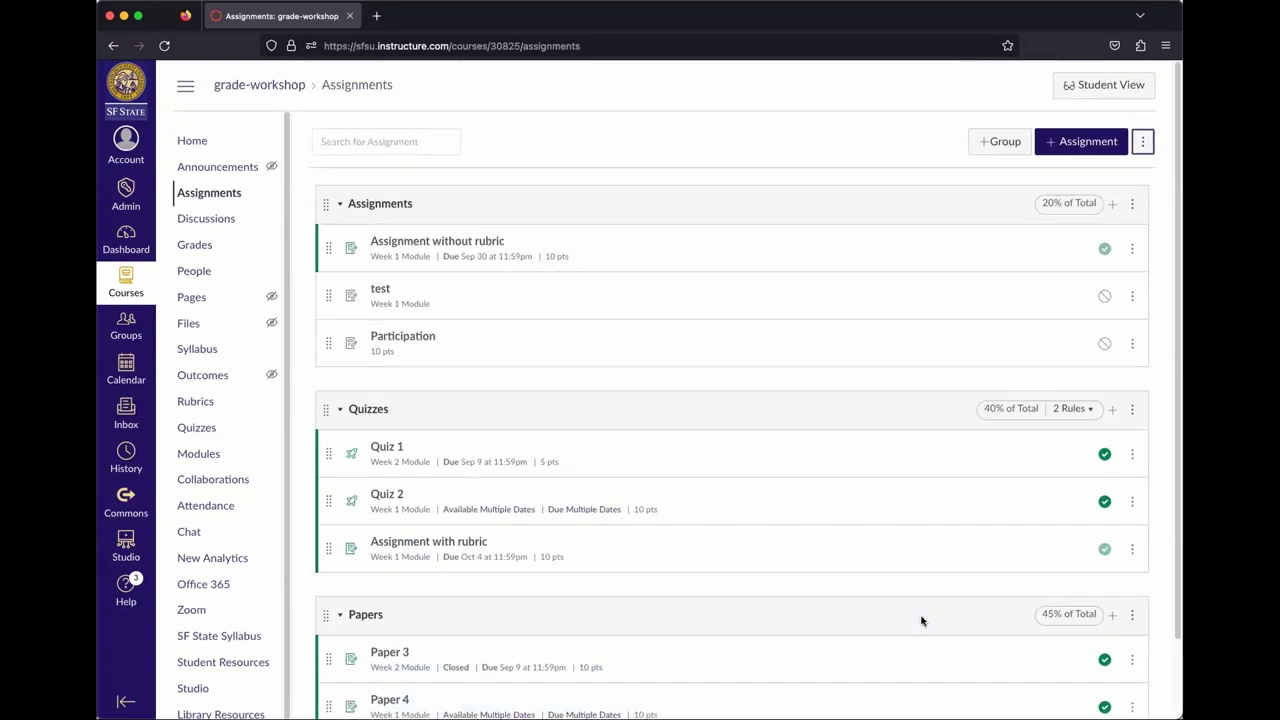
# Add an assignment group named "Extra credit" worth 2% of the total grade
pyautogui.click(990, 141)
pyautogui.click(670, 367)
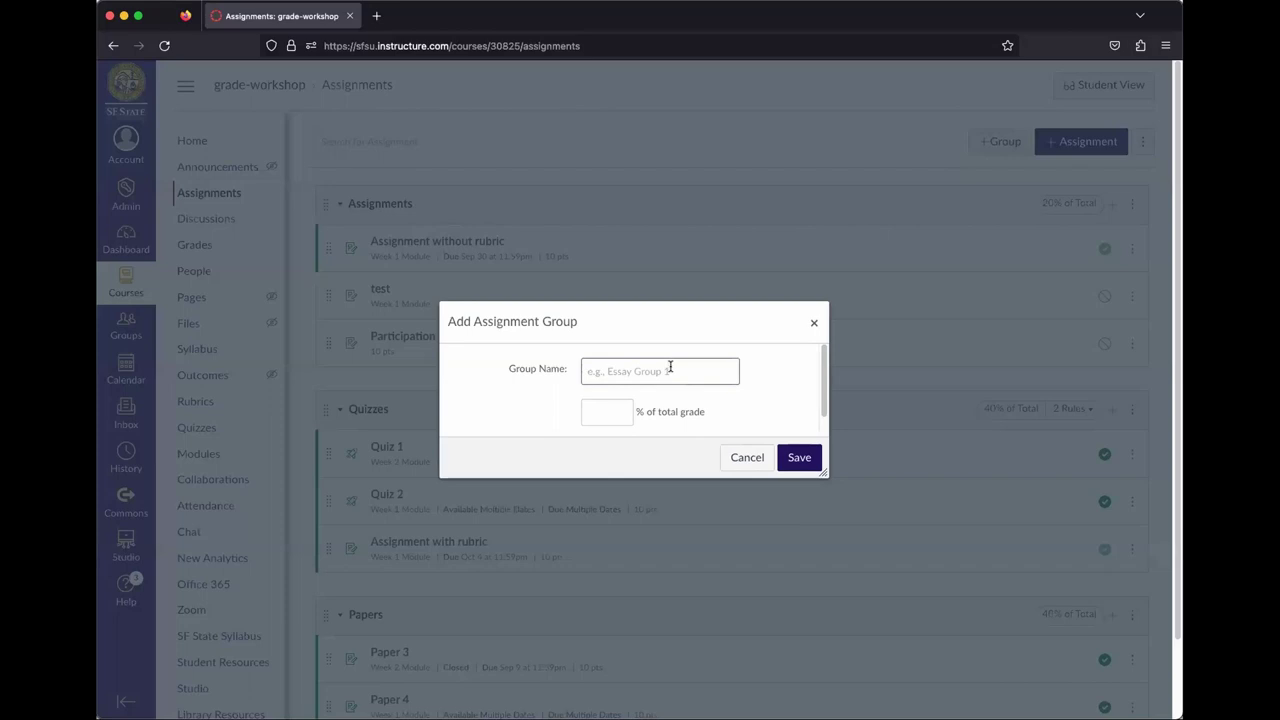
pyautogui.write('Extra credit')
pyautogui.click(607, 418)
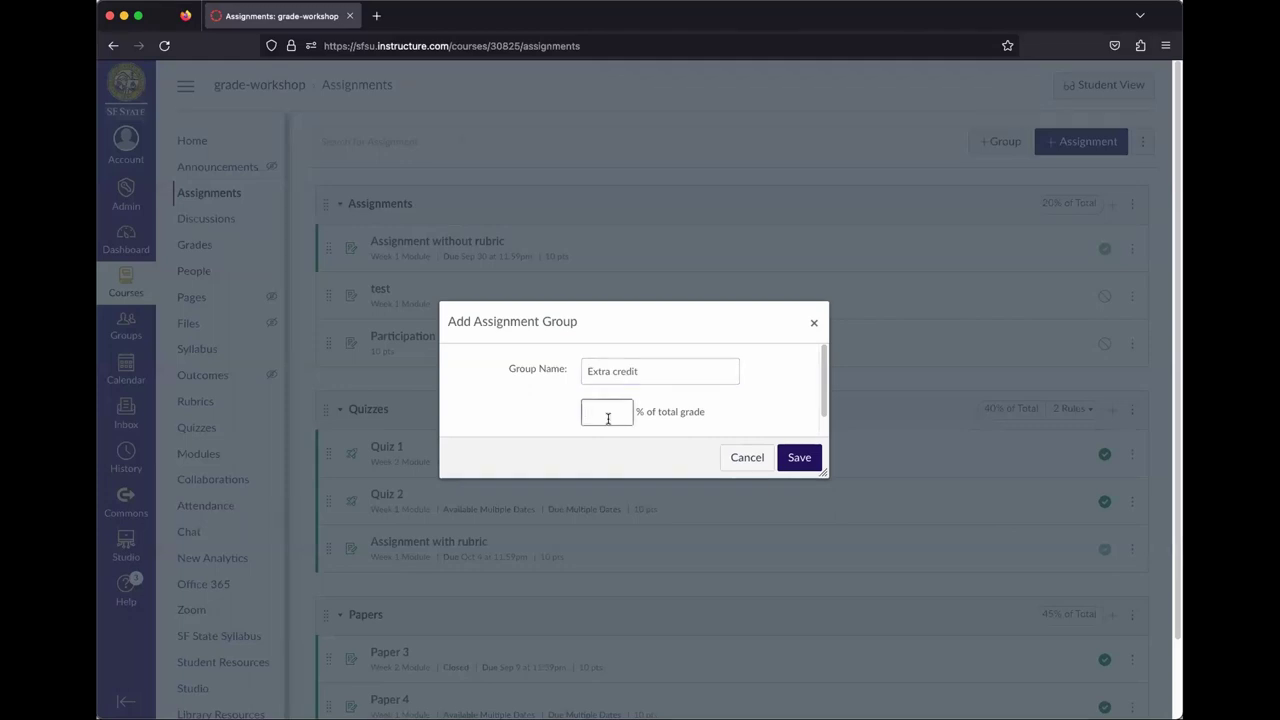
pyautogui.write('10')
pyautogui.press('BackSpace')
pyautogui.press('BackSpace')
pyautogui.click(799, 458)
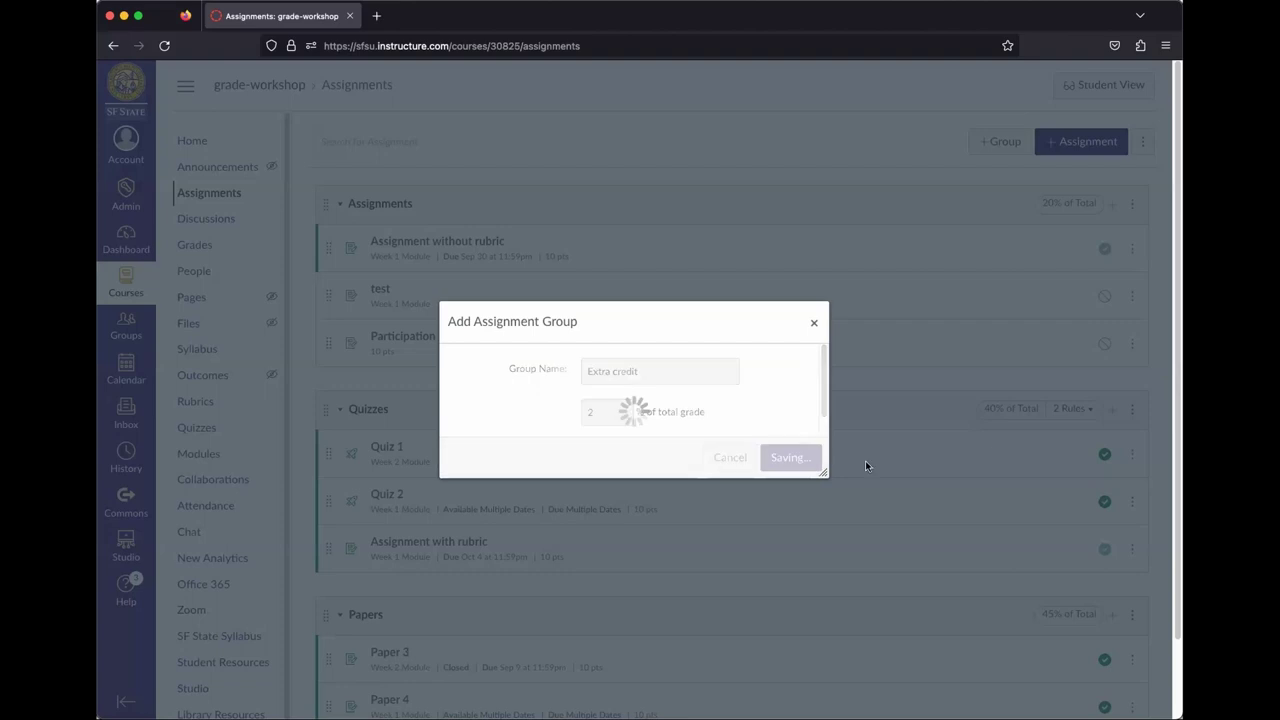
pyautogui.scroll(-3, 862, 494)
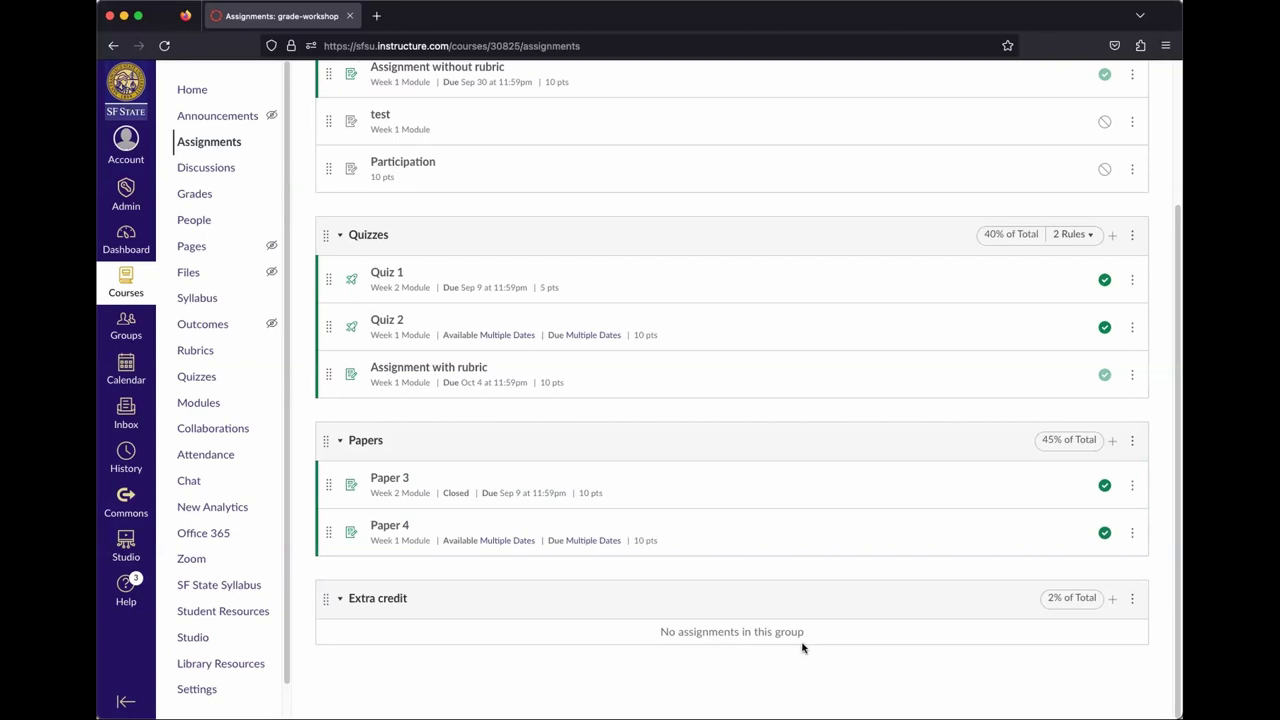
pyautogui.scroll(4, 805, 650)
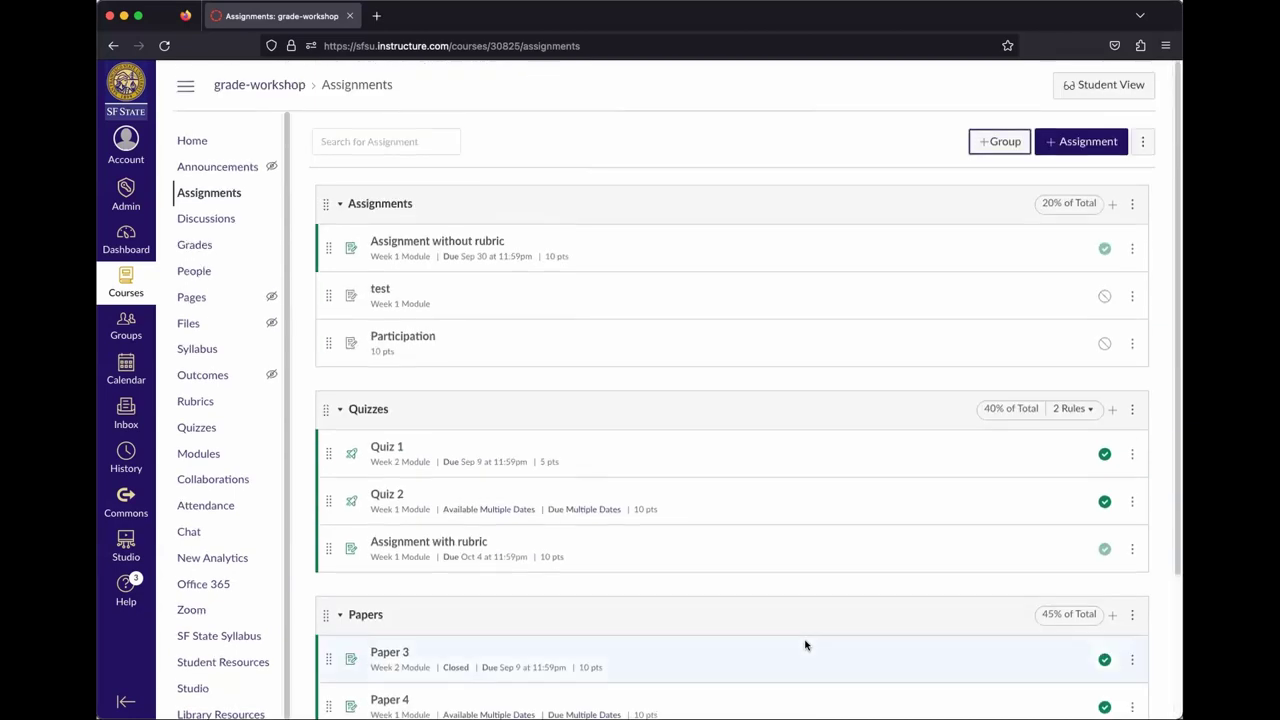
# Open the rubric of "Assignment with rubric" for editing, set its criterion to 15 points, and leave for the course home page without updating the rubric
pyautogui.click(424, 541)
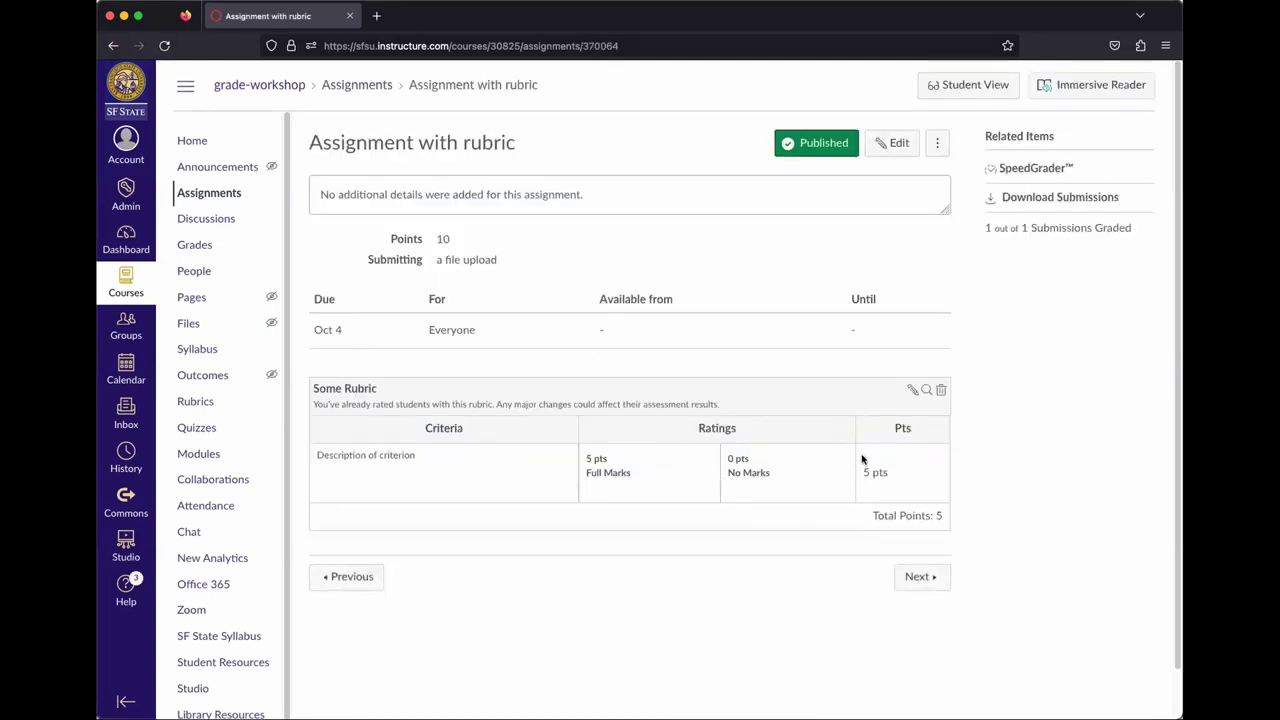
pyautogui.click(911, 390)
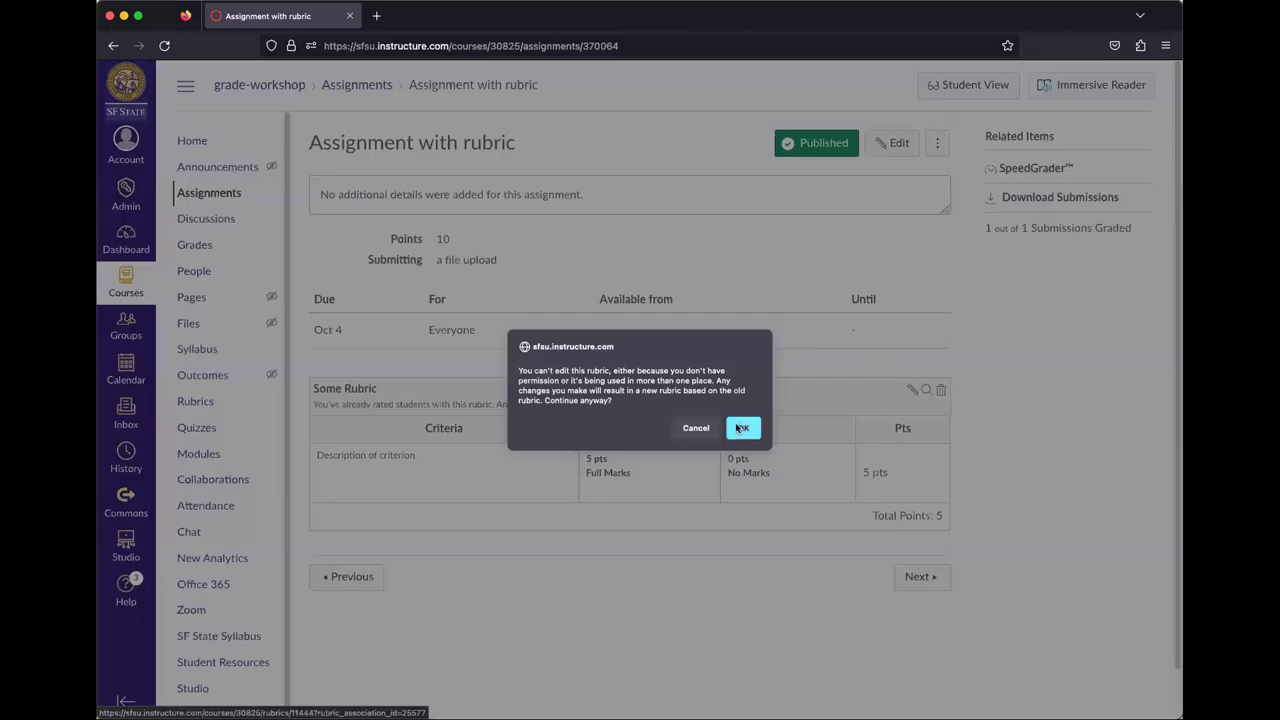
pyautogui.click(741, 428)
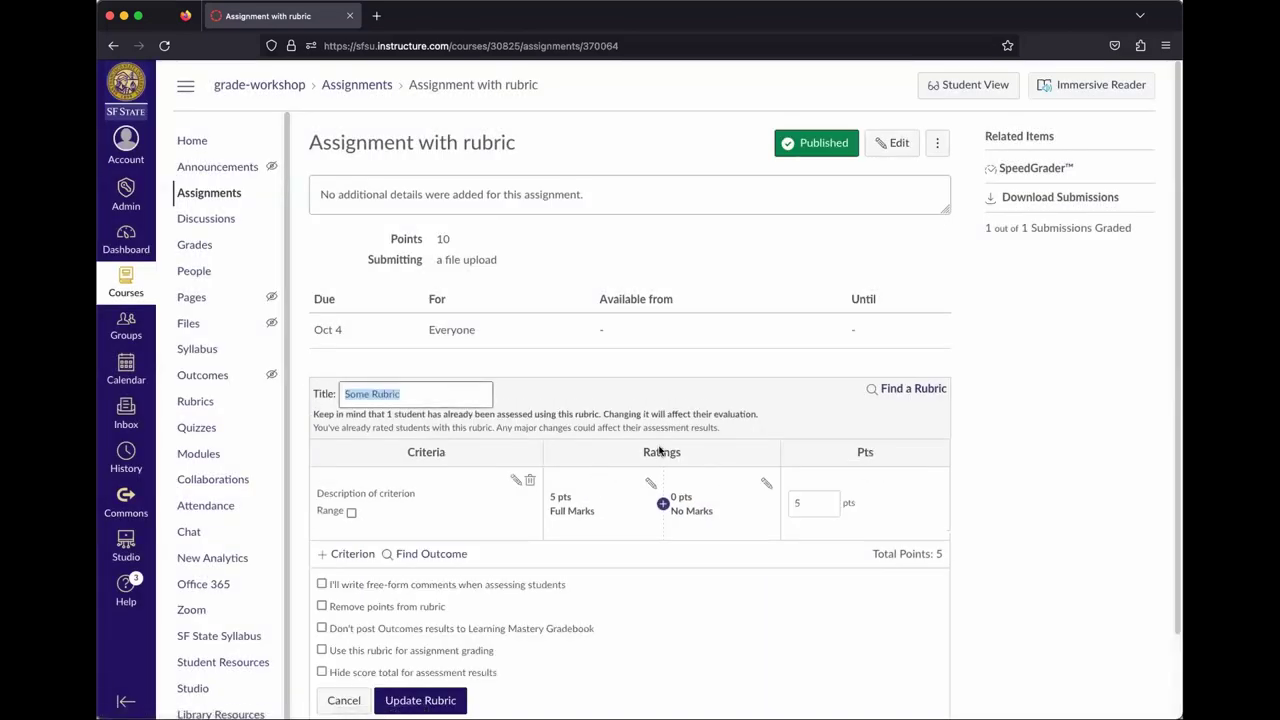
pyautogui.click(815, 498)
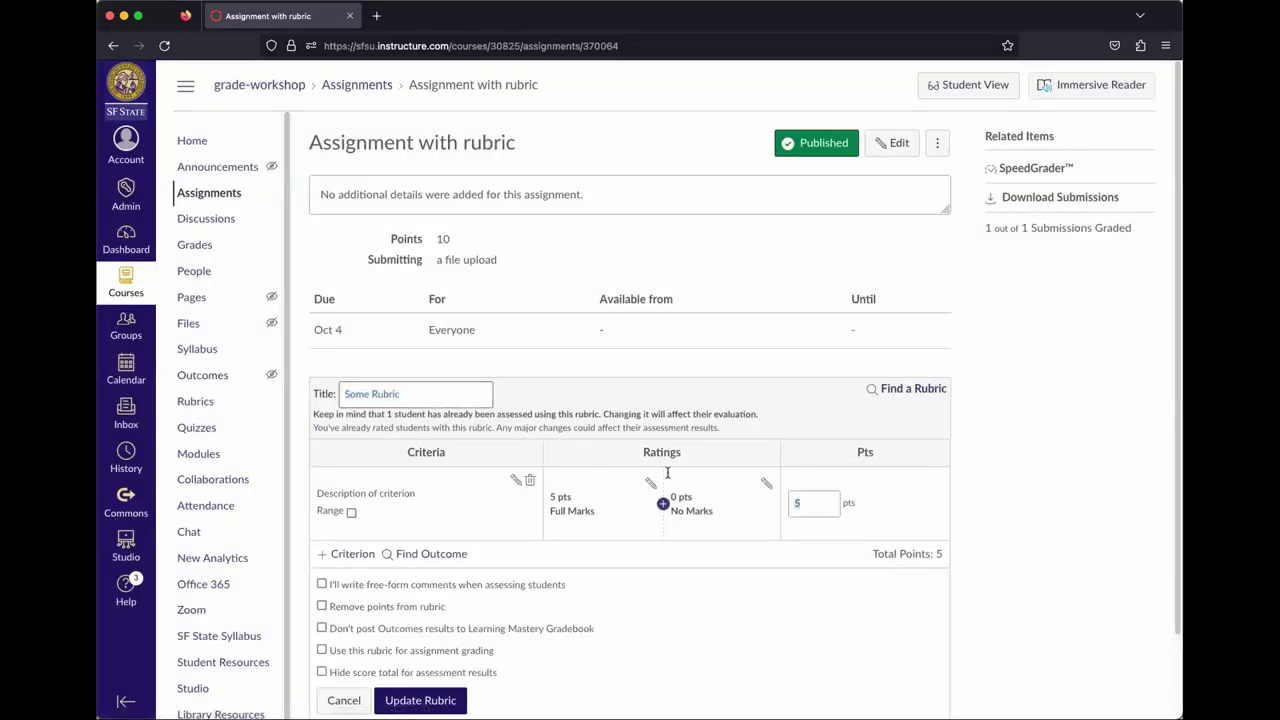
pyautogui.write('15')
pyautogui.click(838, 556)
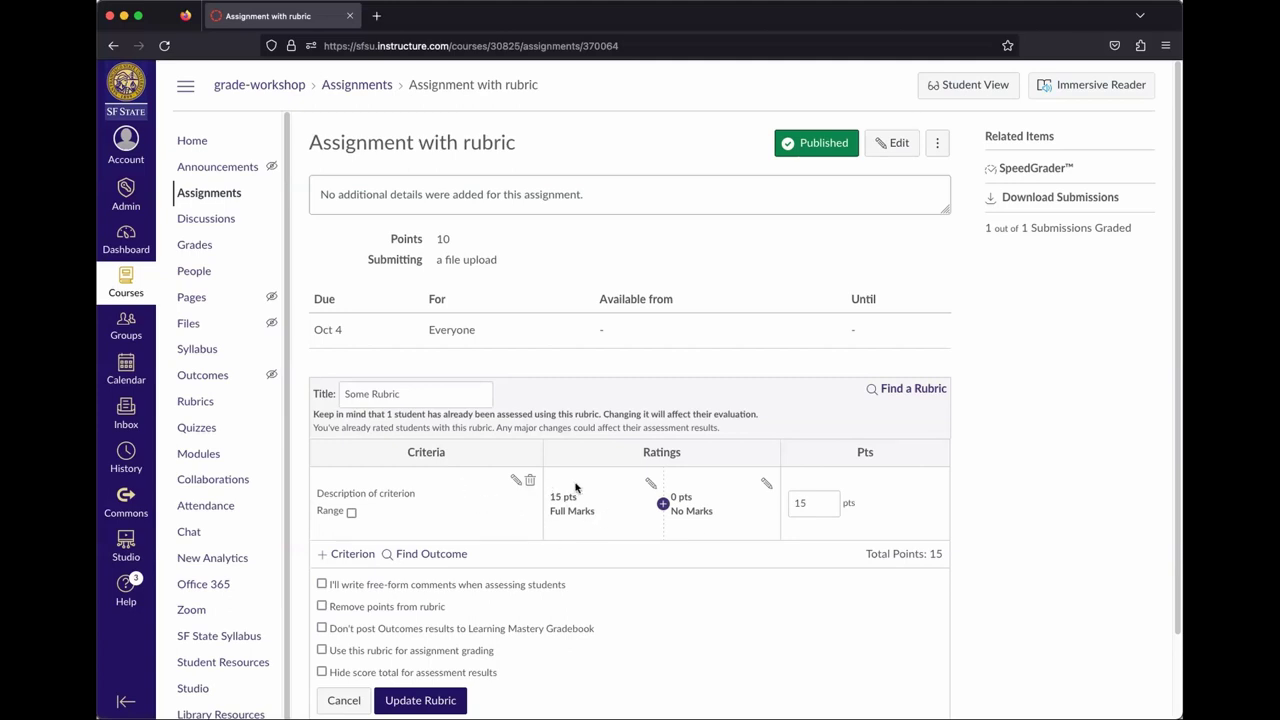
pyautogui.tripleClick(934, 553)
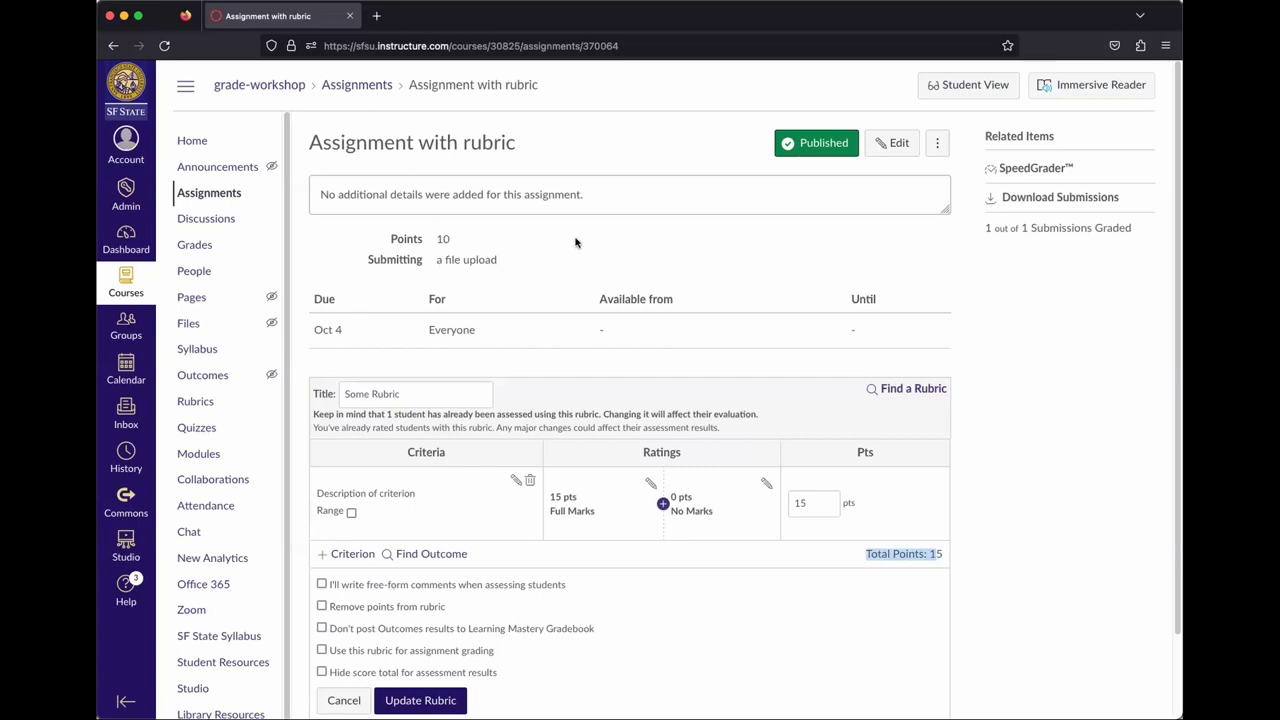
pyautogui.click(250, 85)
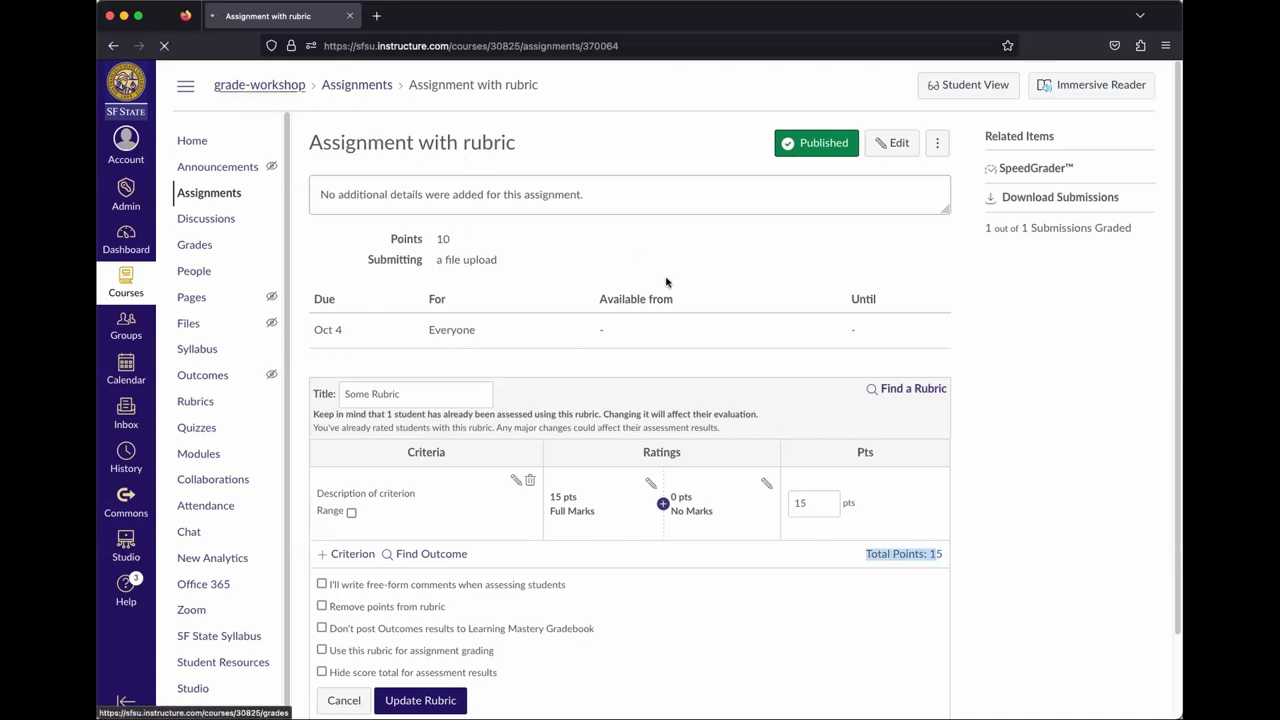